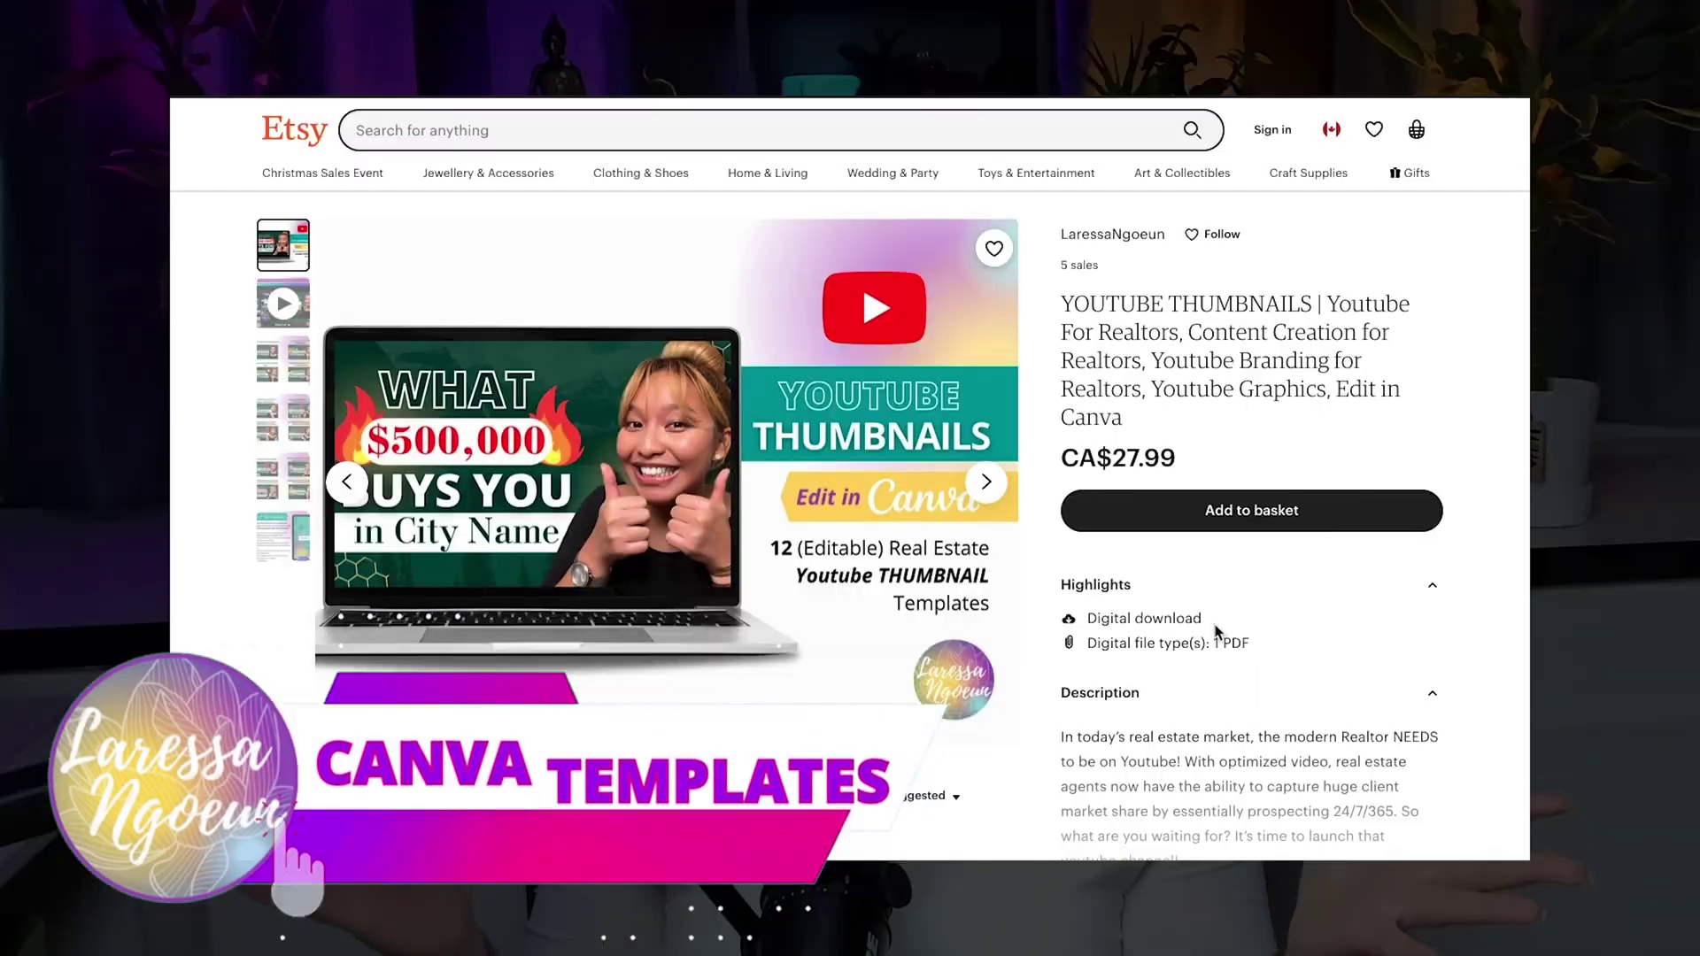
# Advance the Etsy listing's main product image to the next slide, showing the Canva template.
pyautogui.click(988, 482)
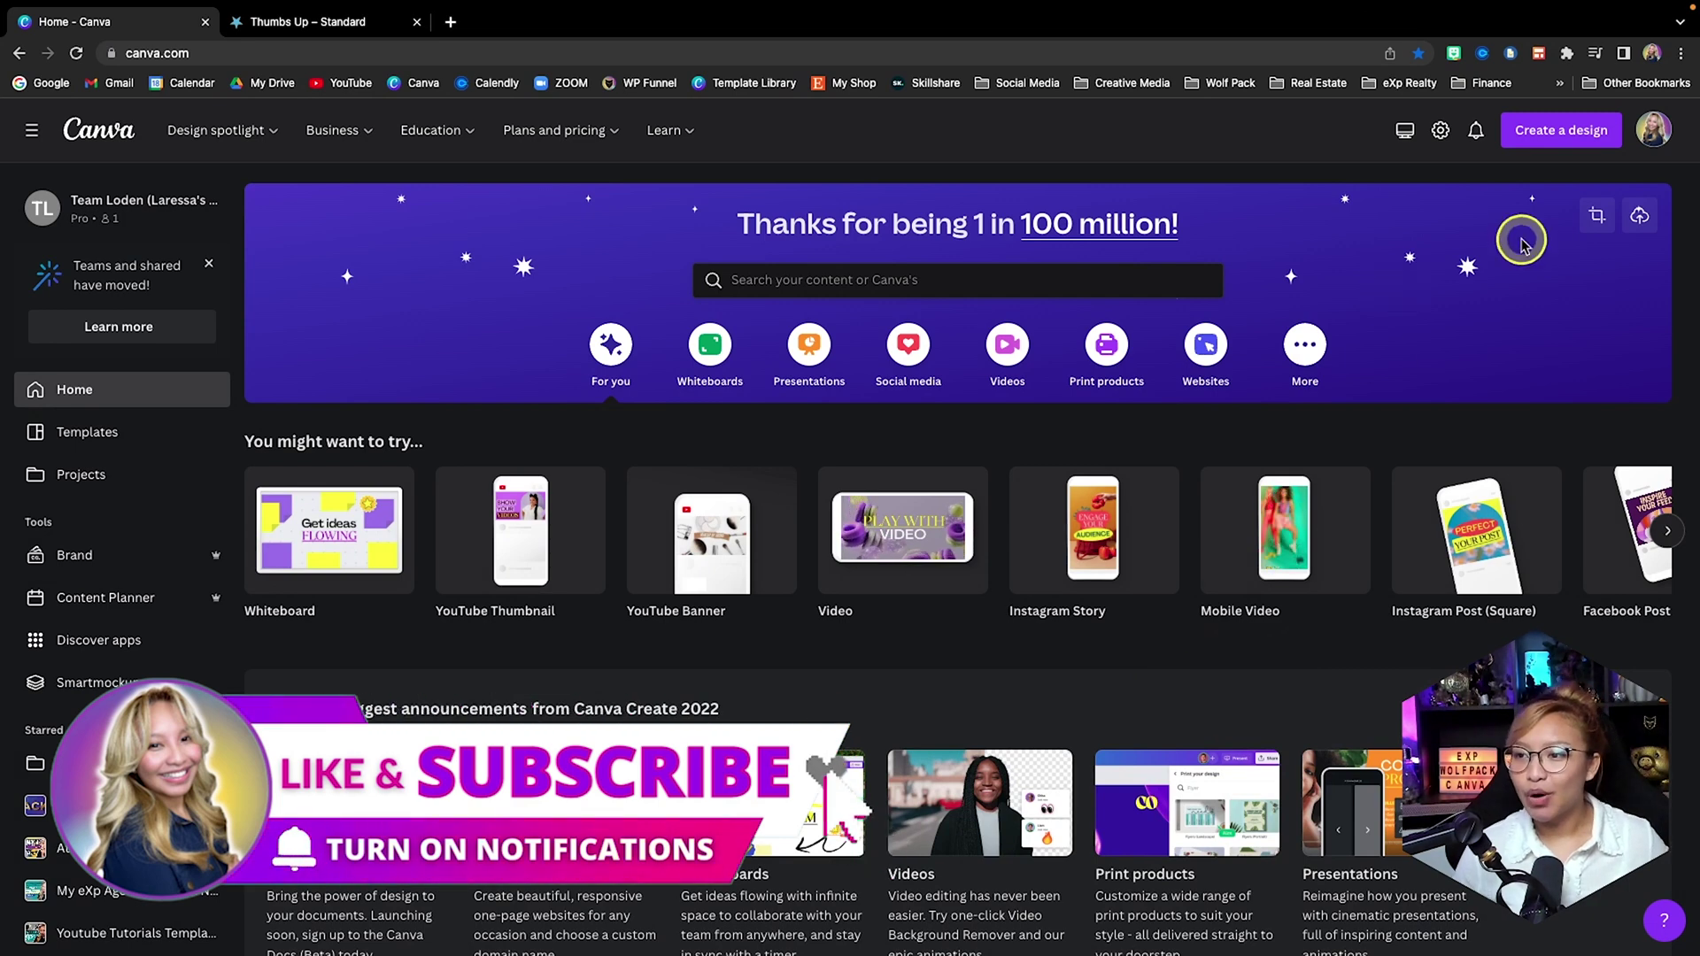
# Create a blank YouTube Thumbnail with a dark green background from the Etsy Agent 1 brand kit.
pyautogui.click(1532, 133)
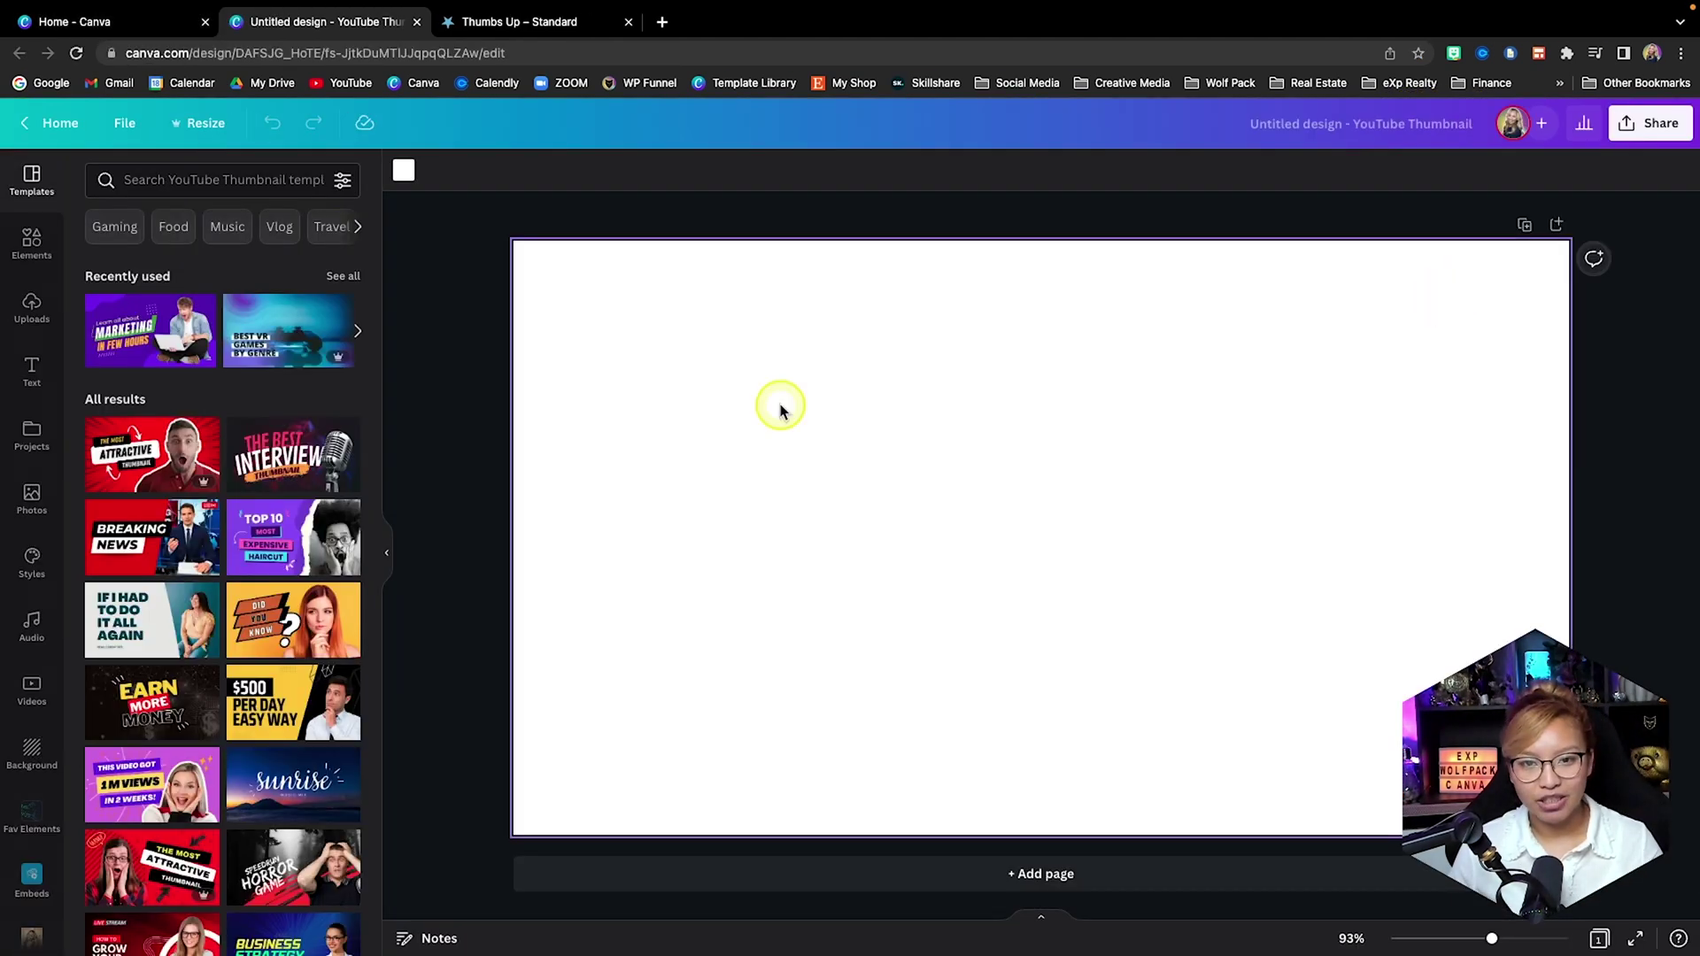
pyautogui.click(406, 174)
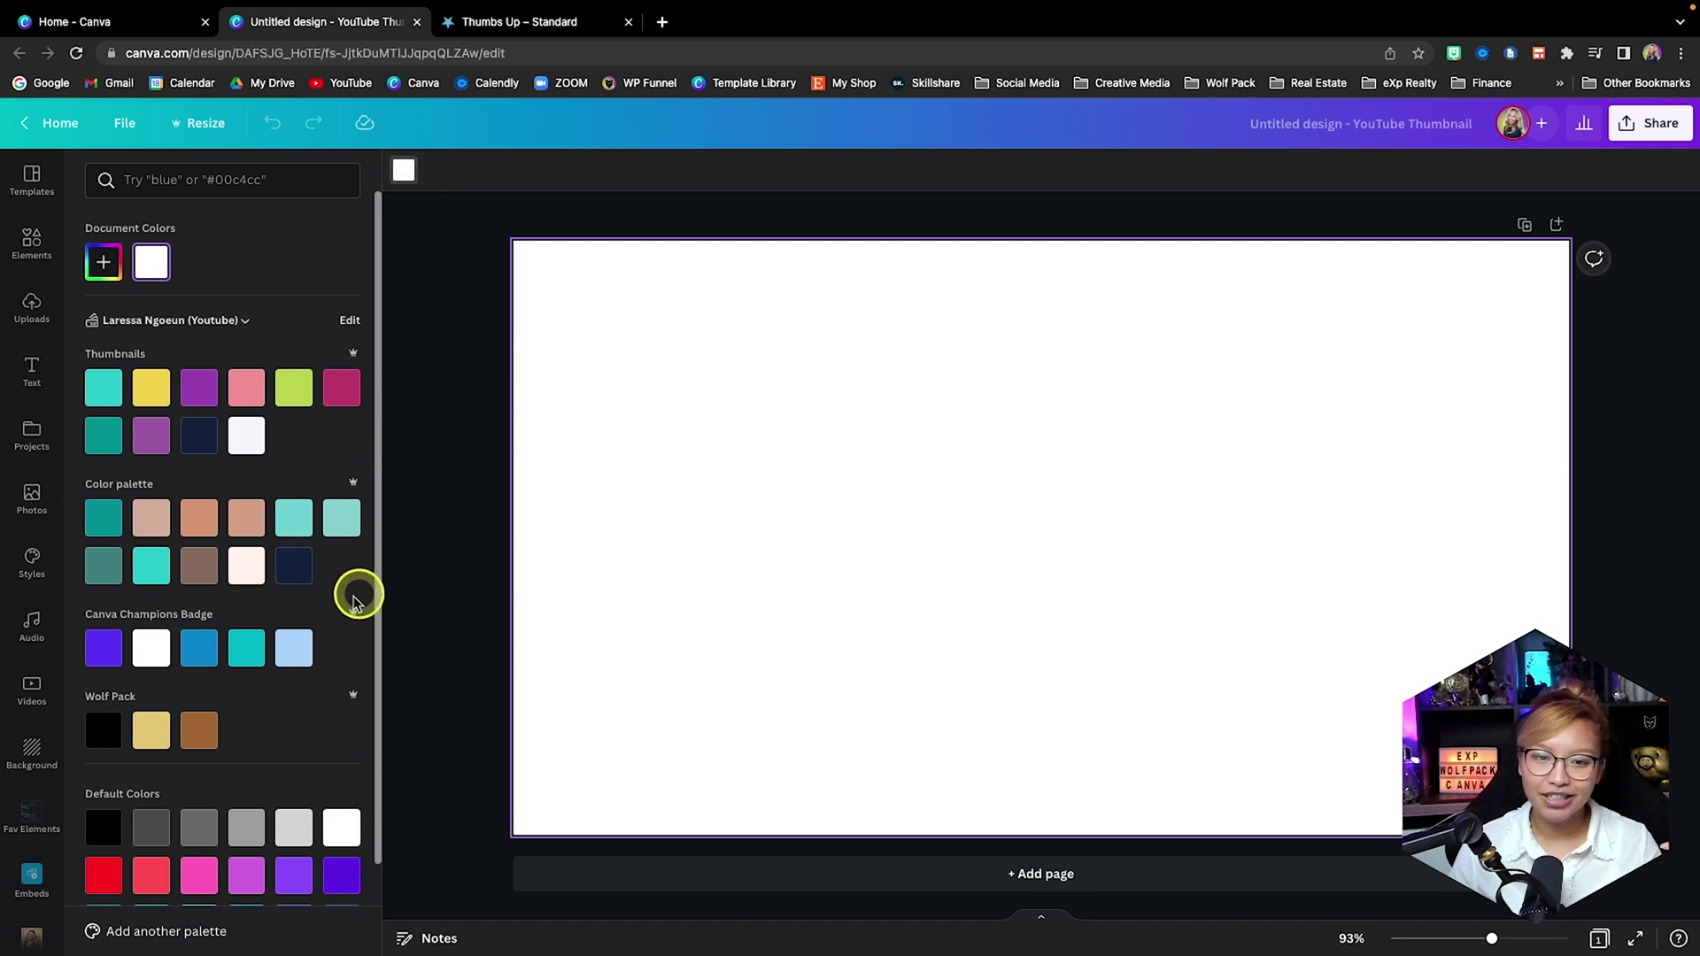
pyautogui.click(156, 320)
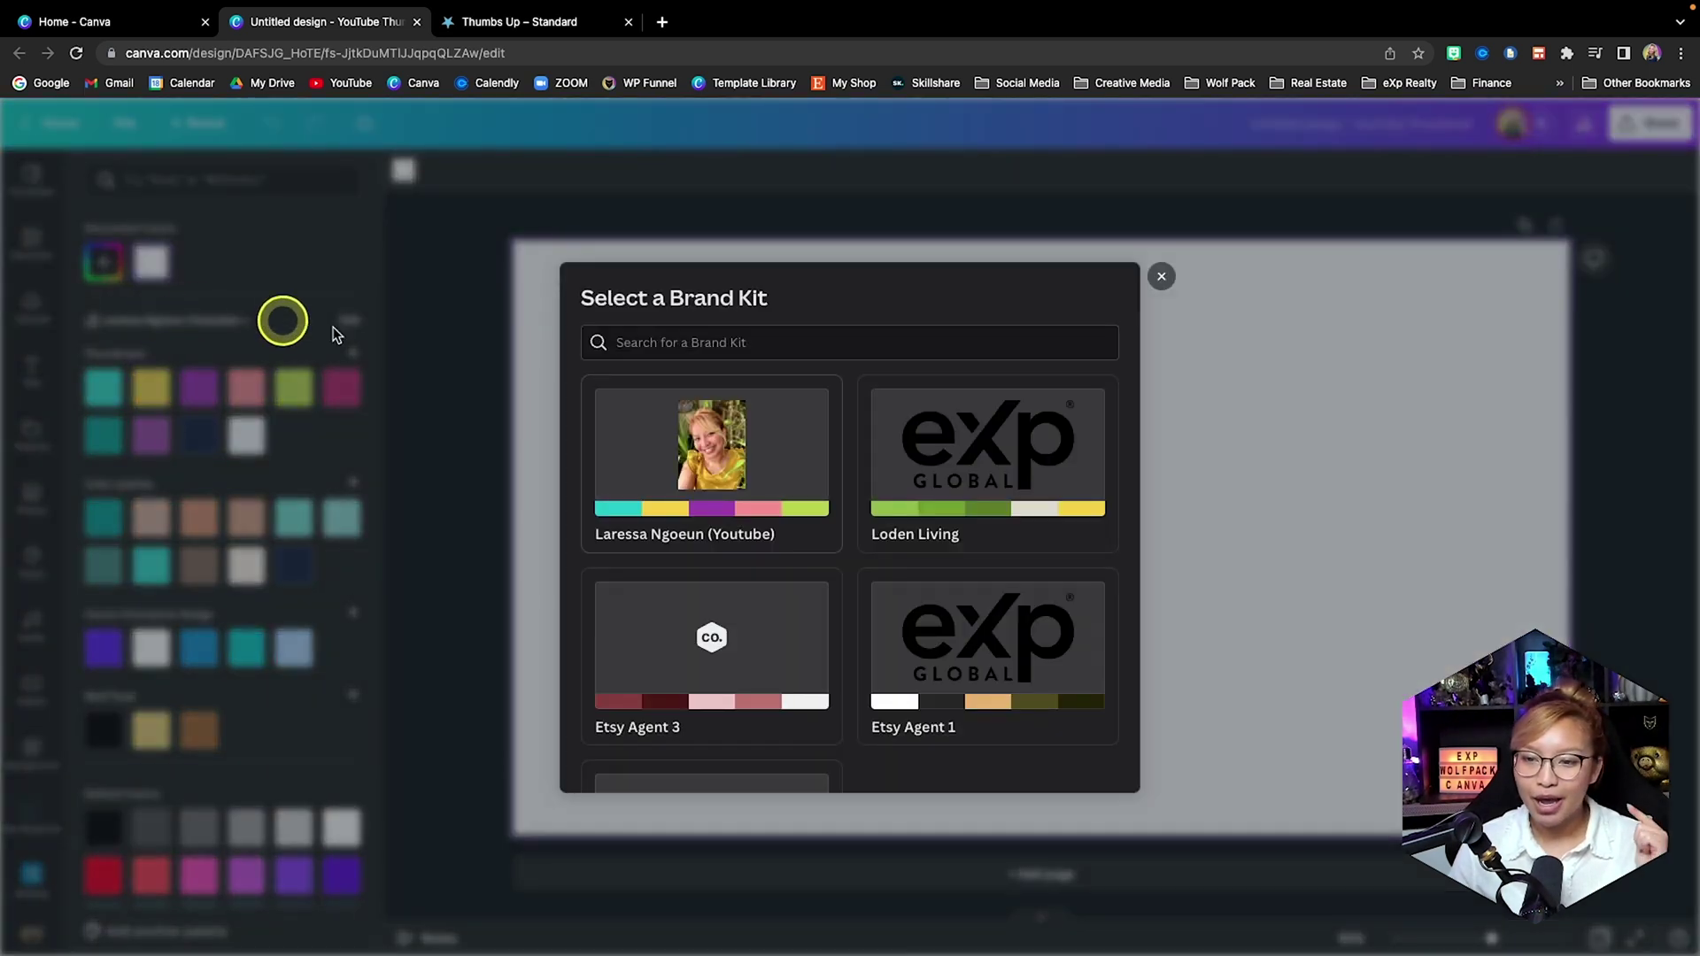
pyautogui.scroll(-2, 864, 535)
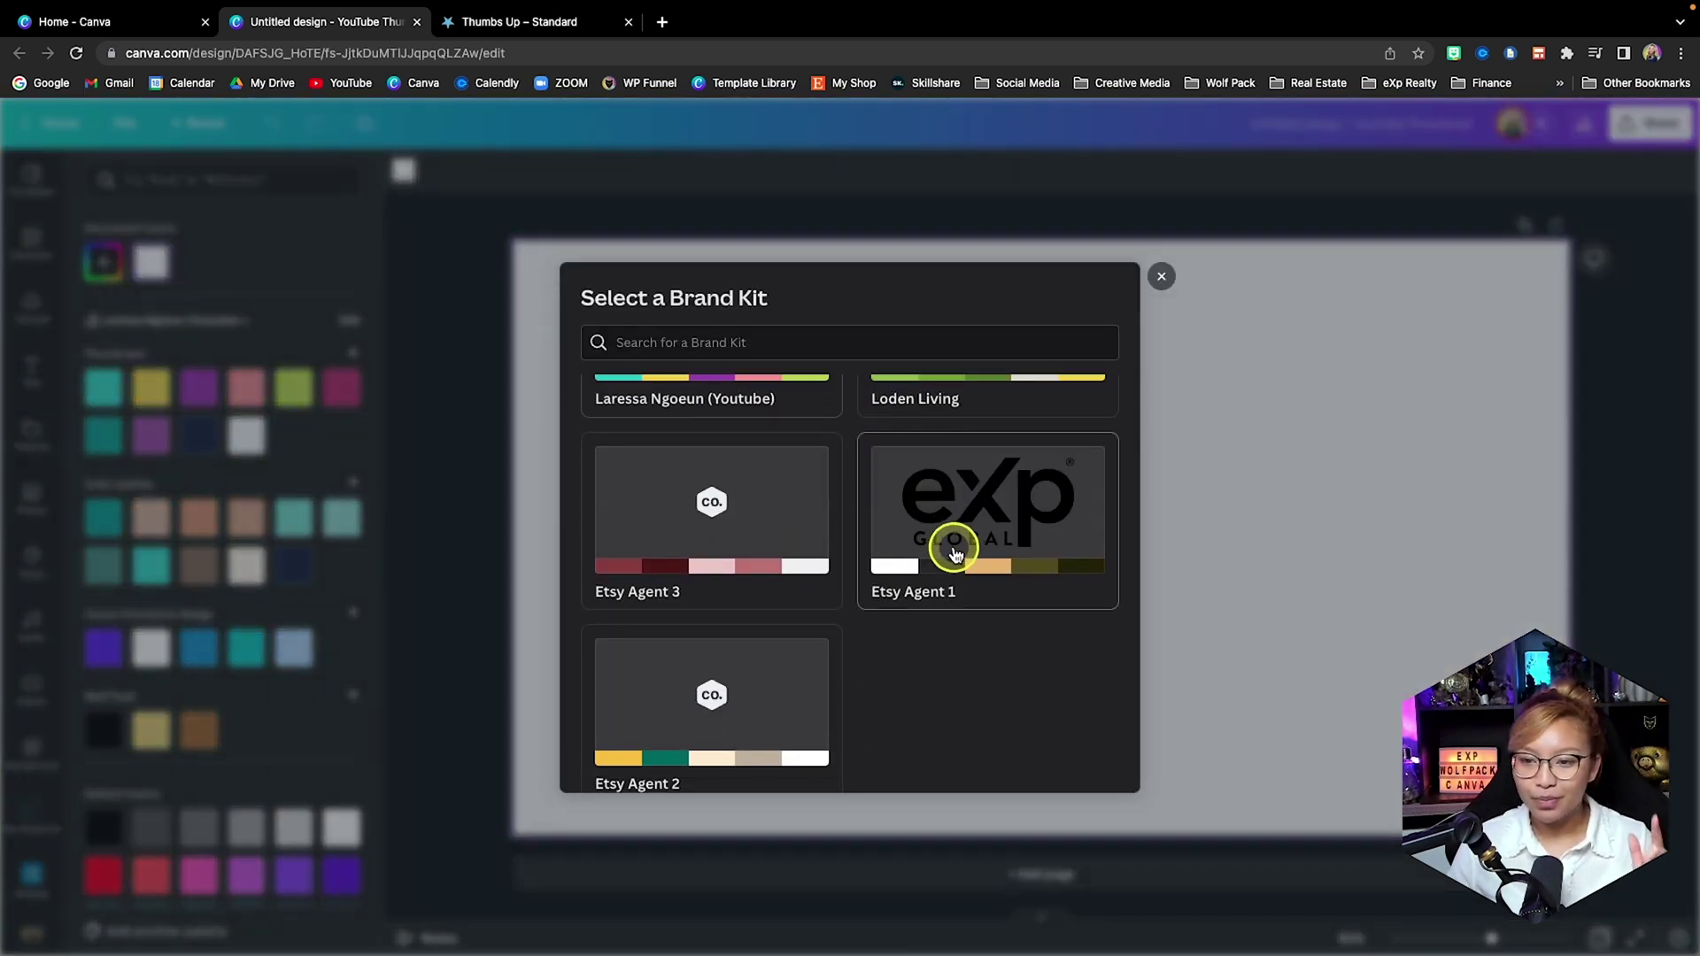
pyautogui.scroll(-1, 952, 543)
pyautogui.click(972, 528)
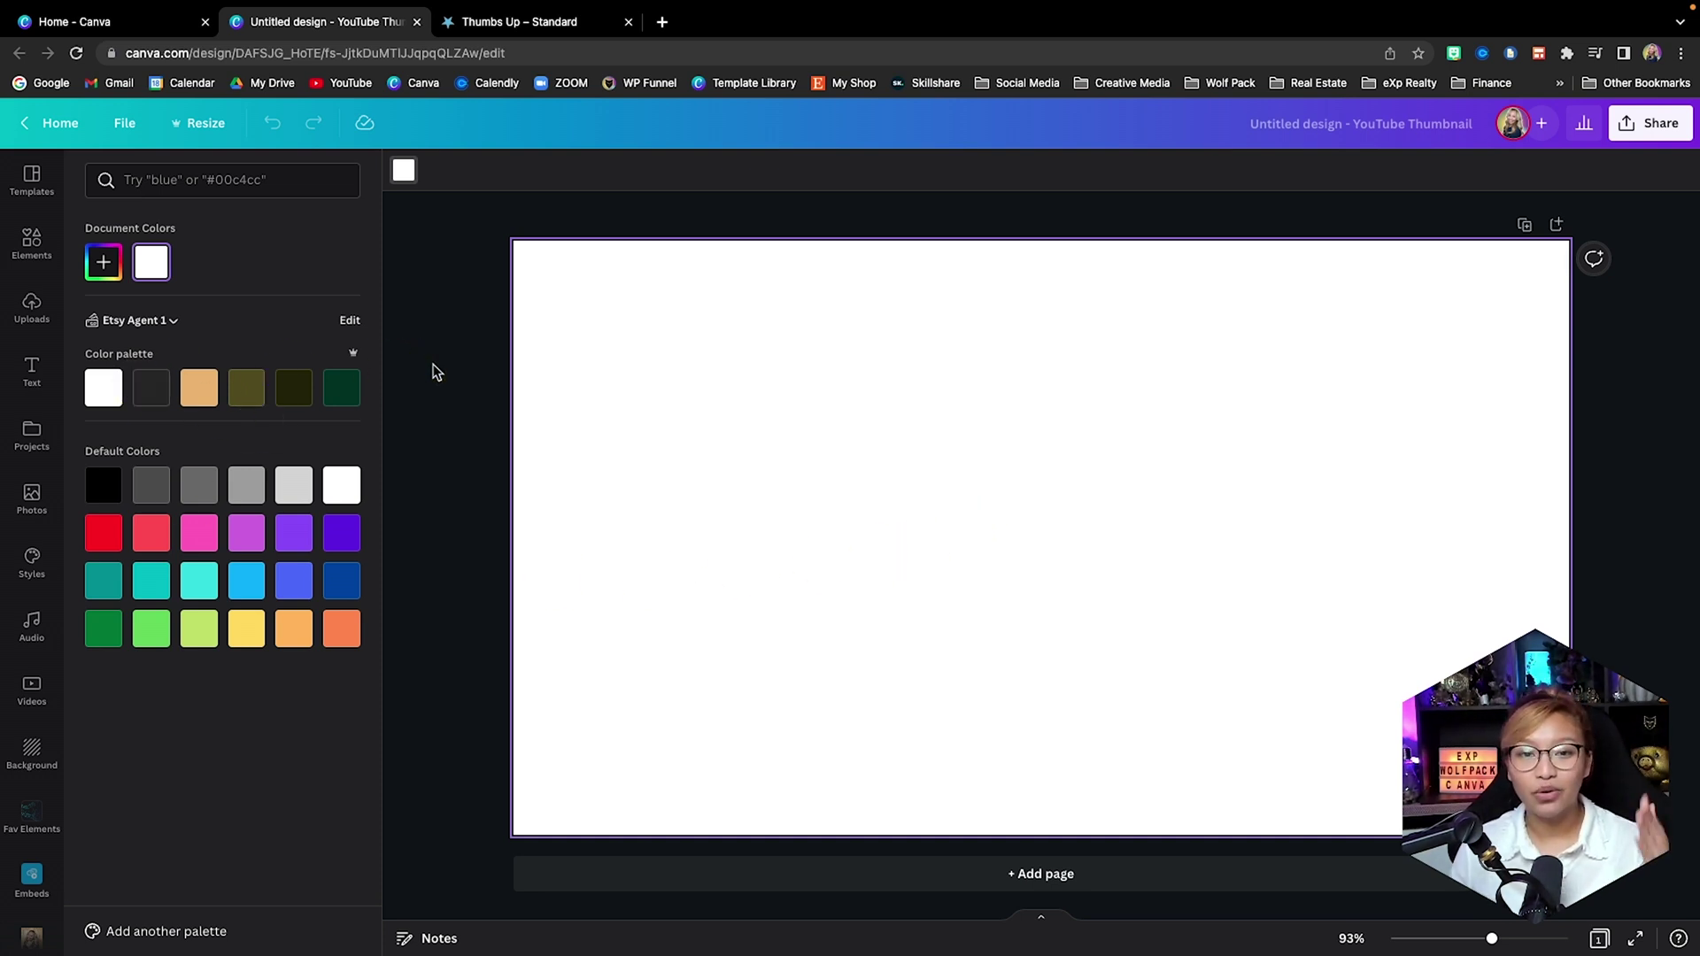
pyautogui.click(343, 395)
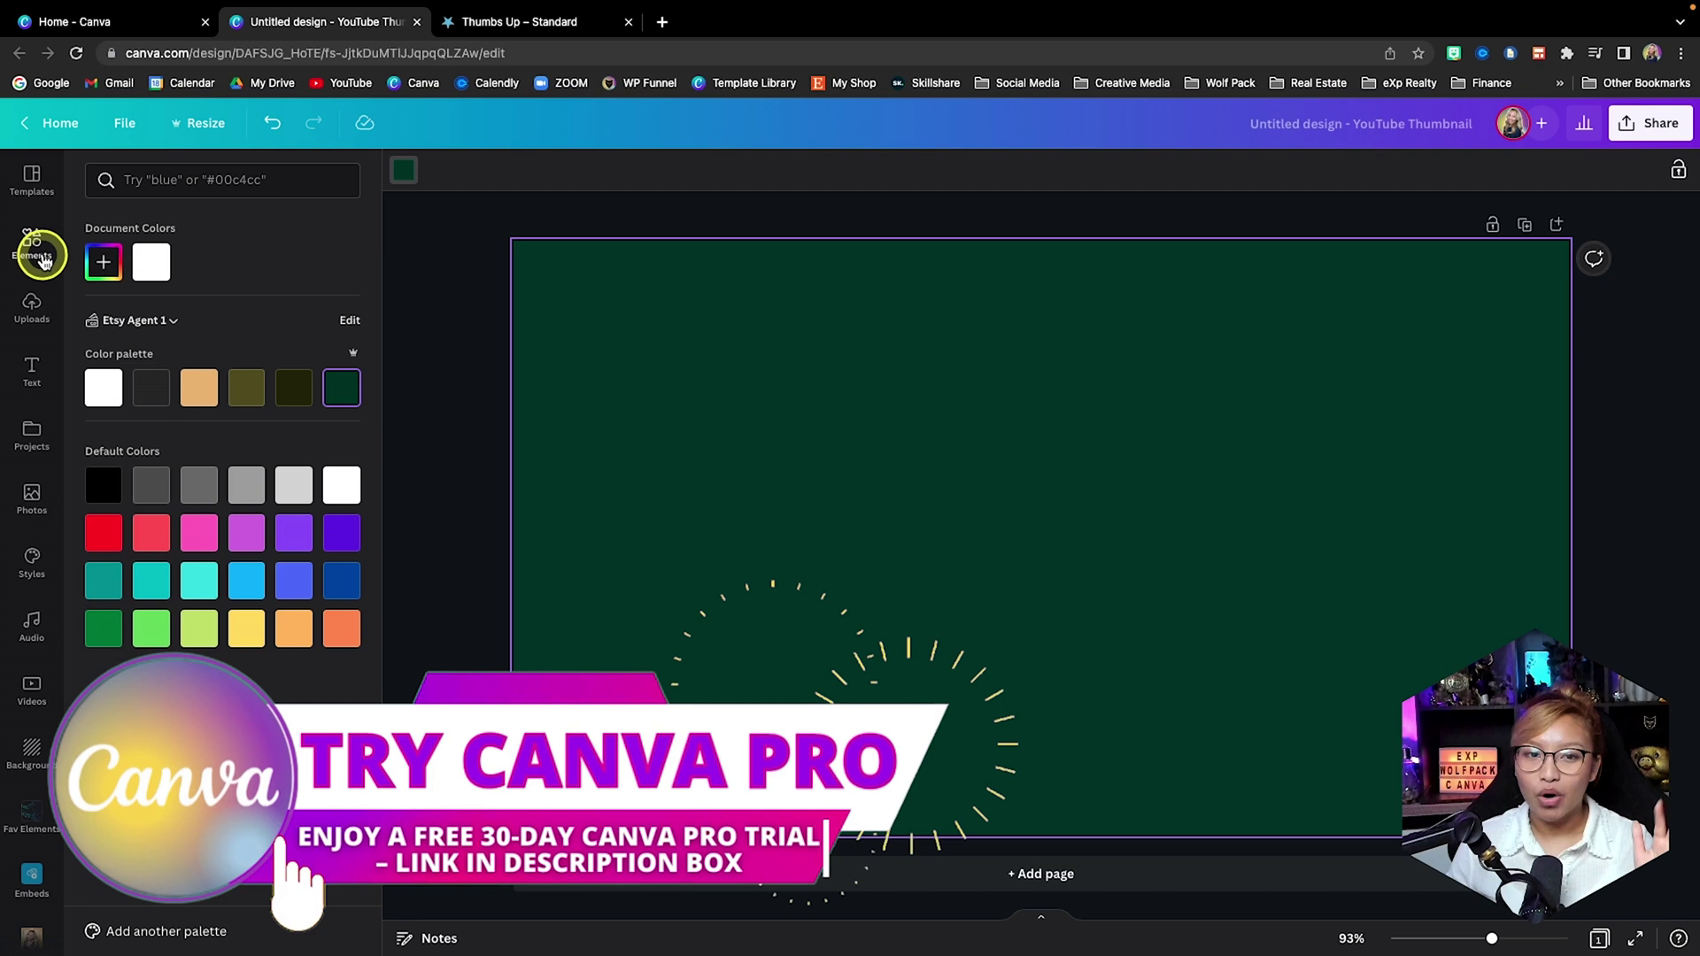
# Add a smiling headshot from the uploaded Headshots folder to the thumbnail.
pyautogui.scroll(-2, 38, 254)
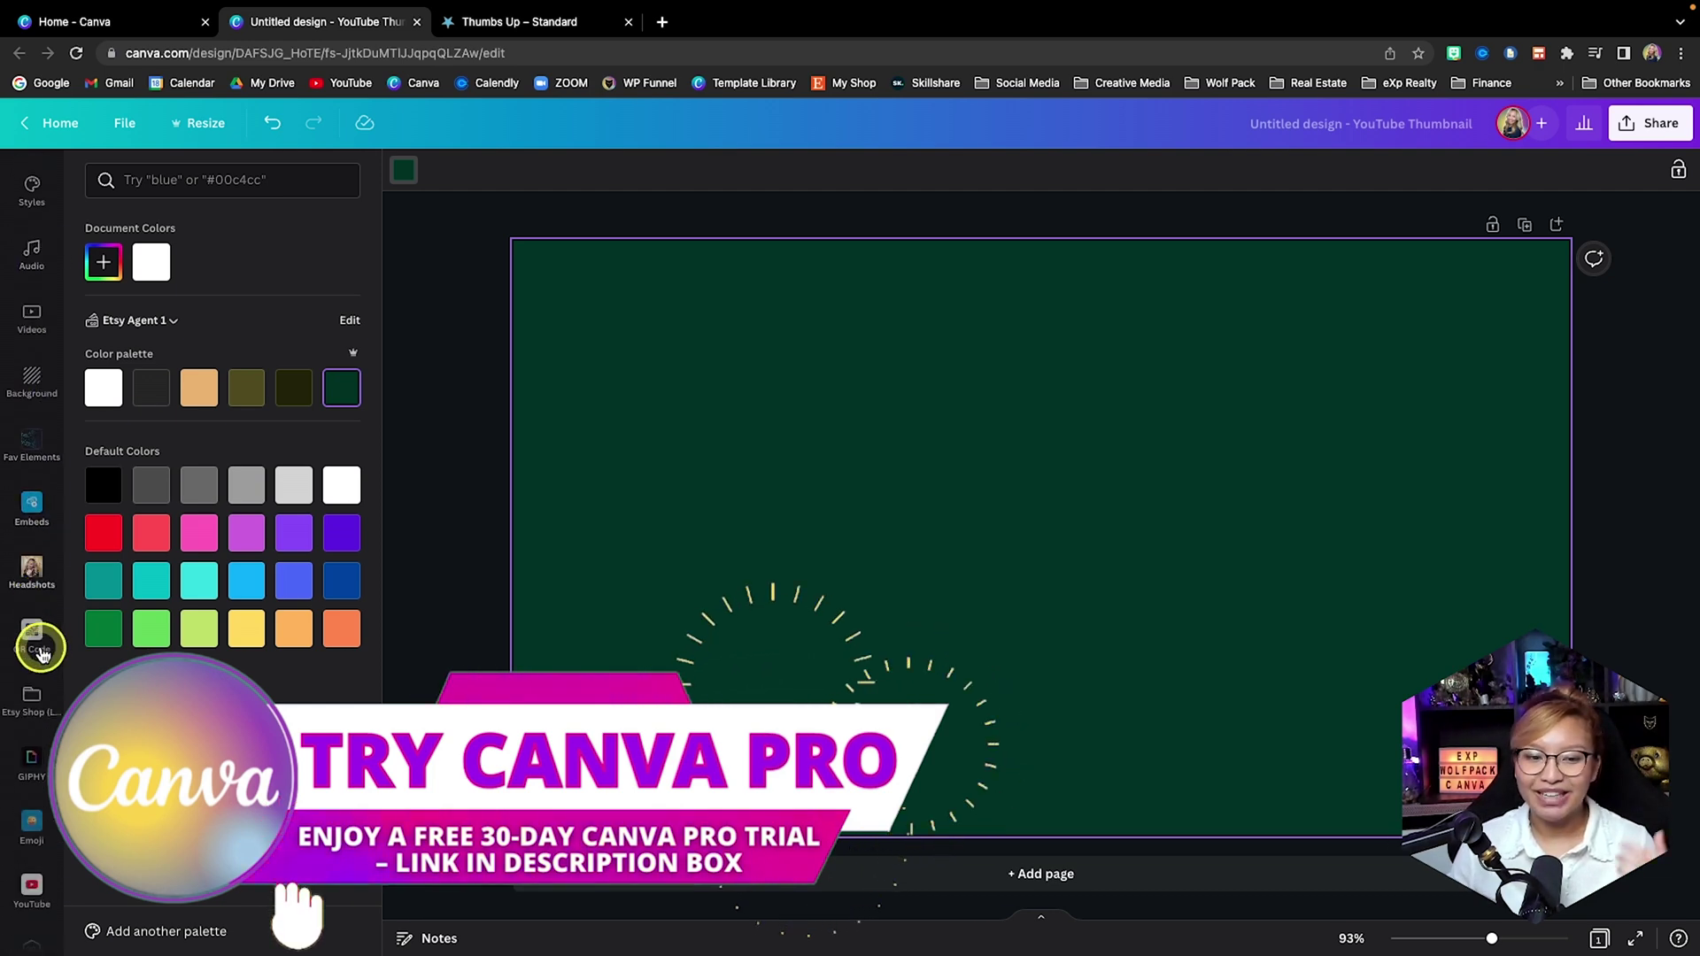
pyautogui.scroll(-3, 41, 654)
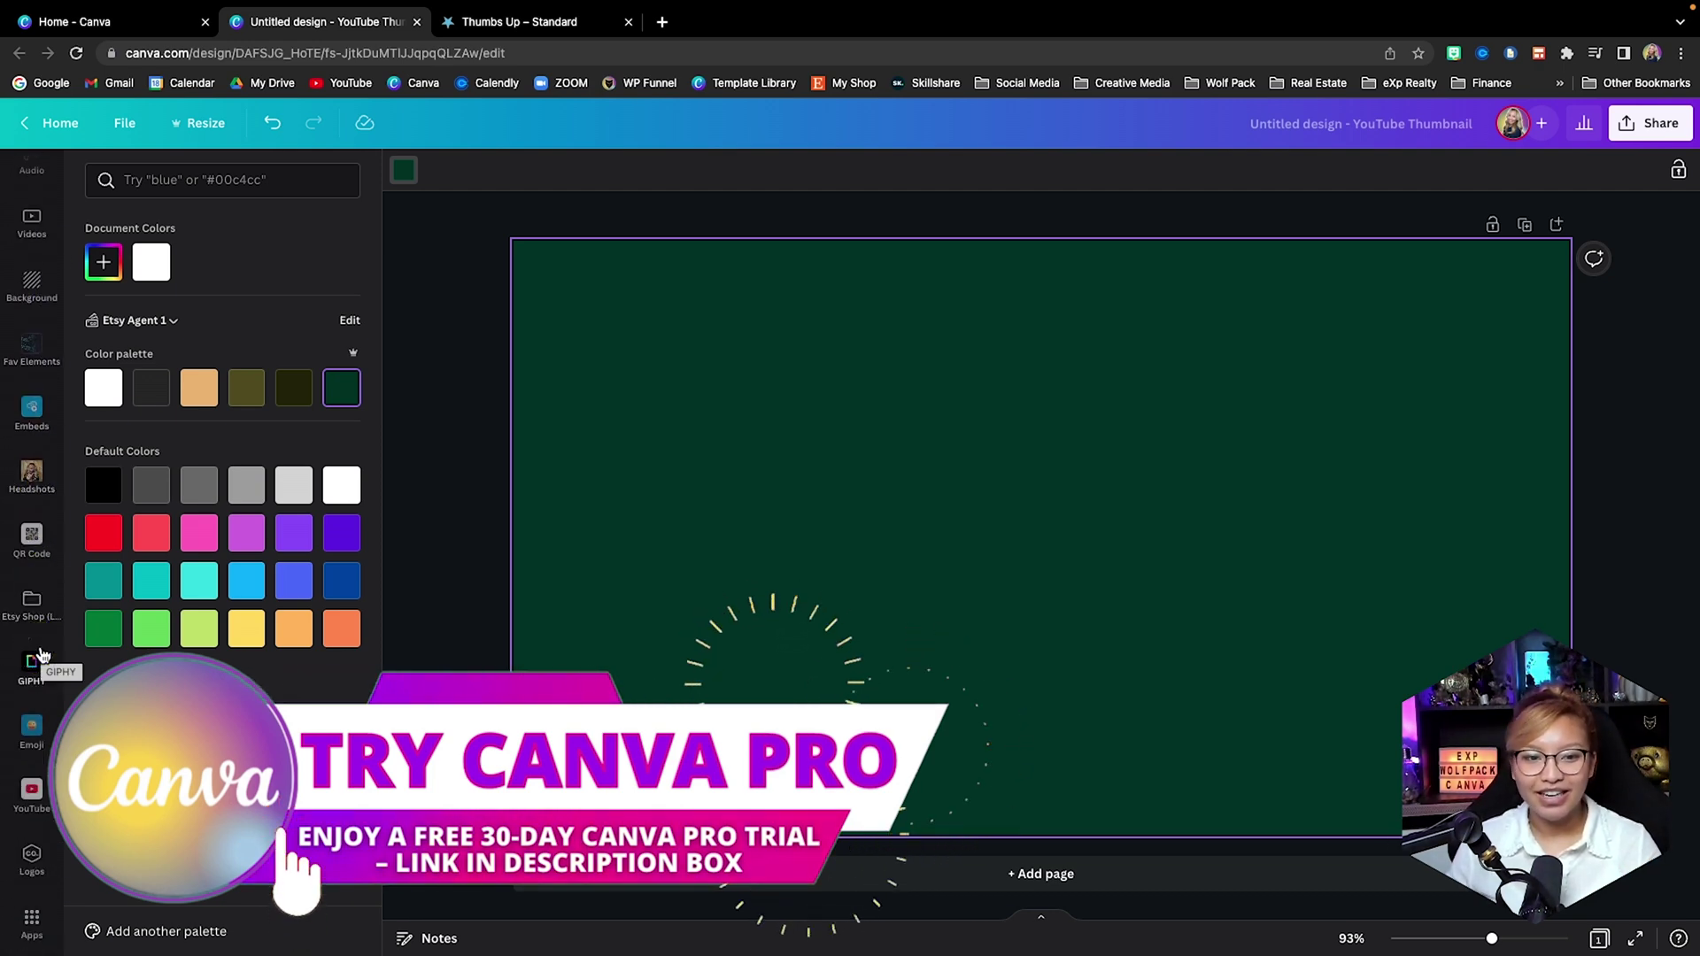
pyautogui.click(32, 478)
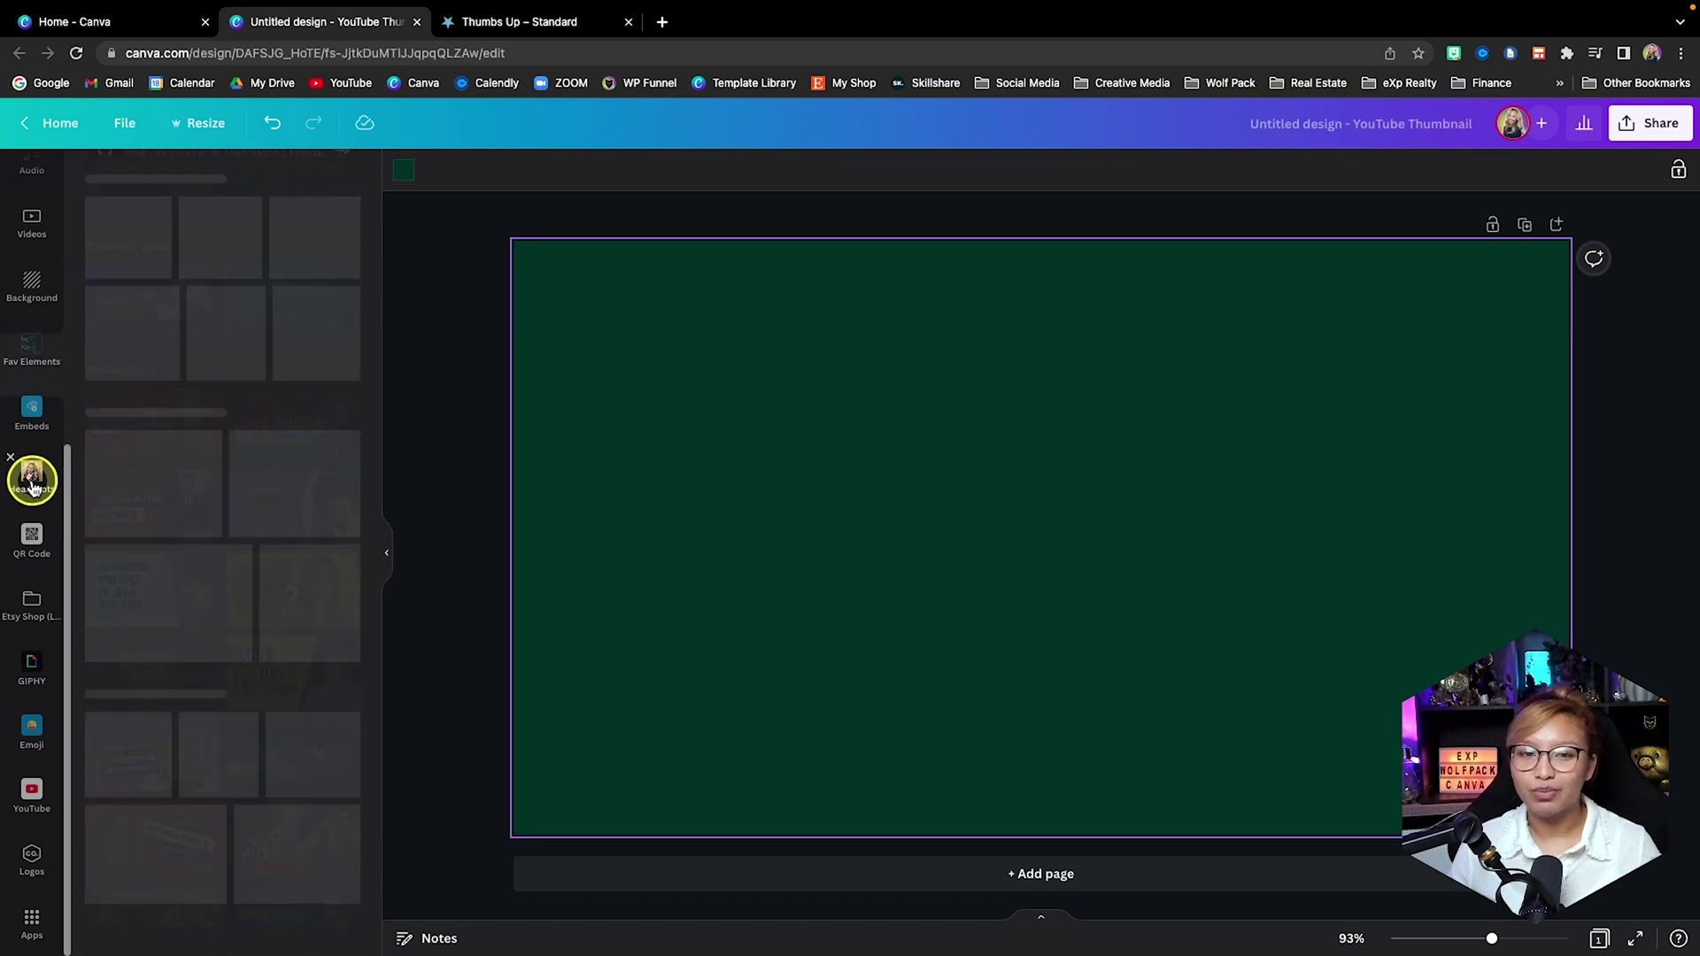
pyautogui.scroll(-1, 177, 528)
pyautogui.scroll(-3, 177, 529)
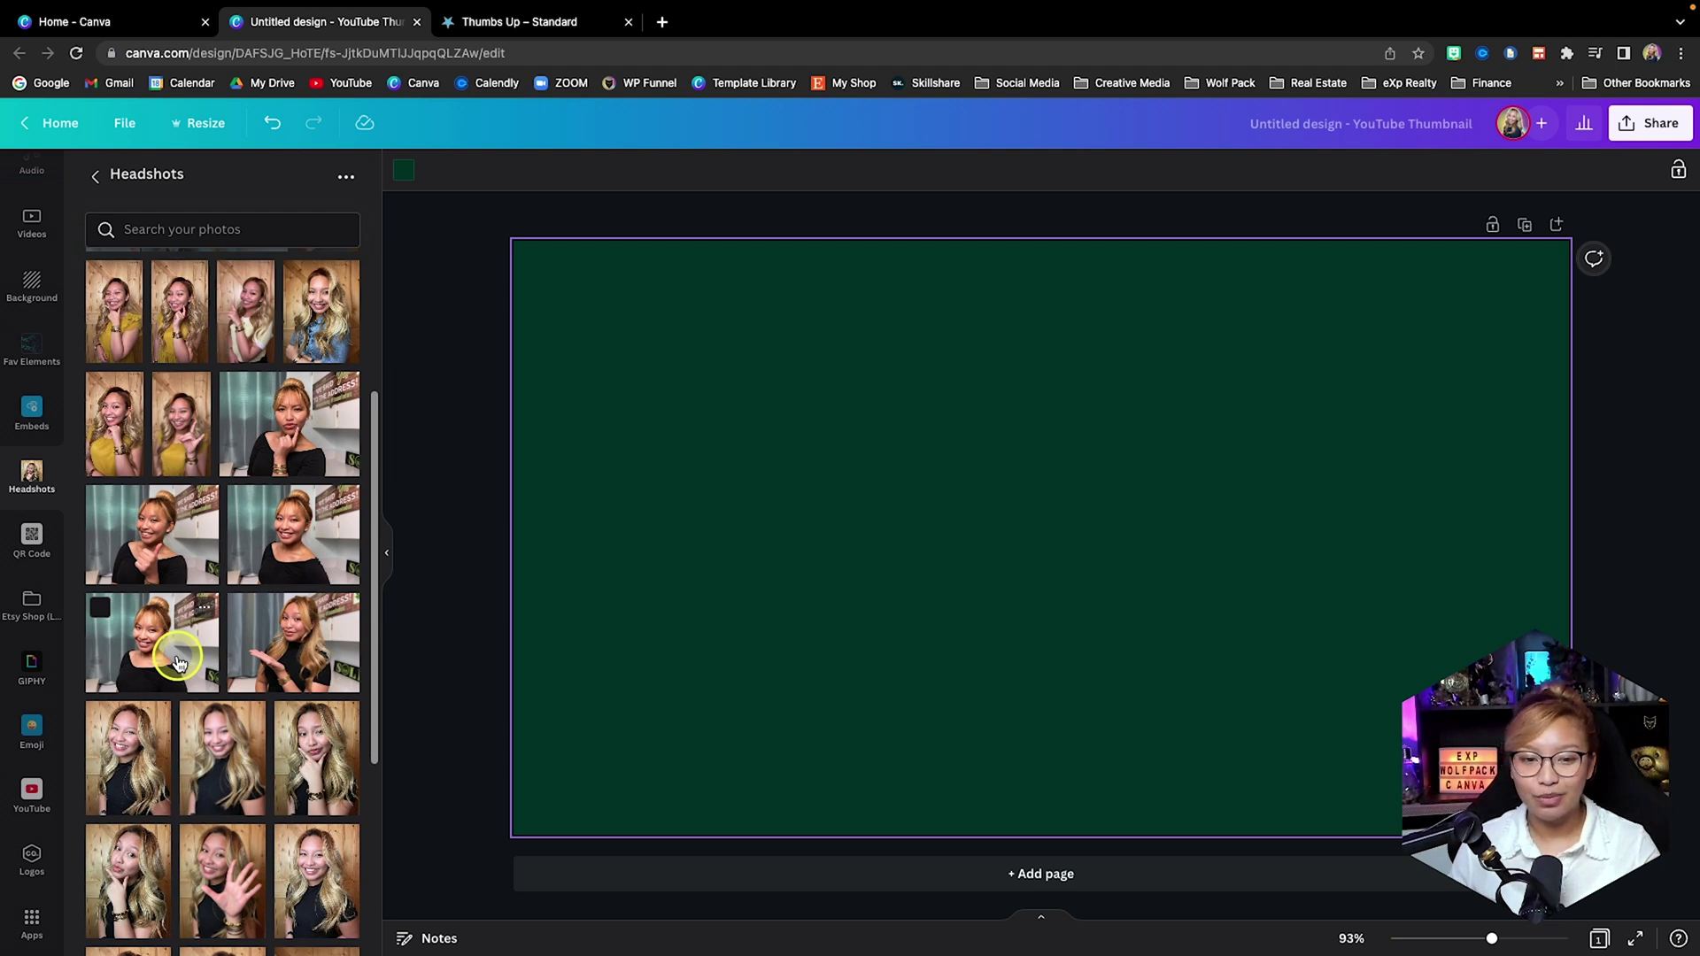
pyautogui.click(307, 558)
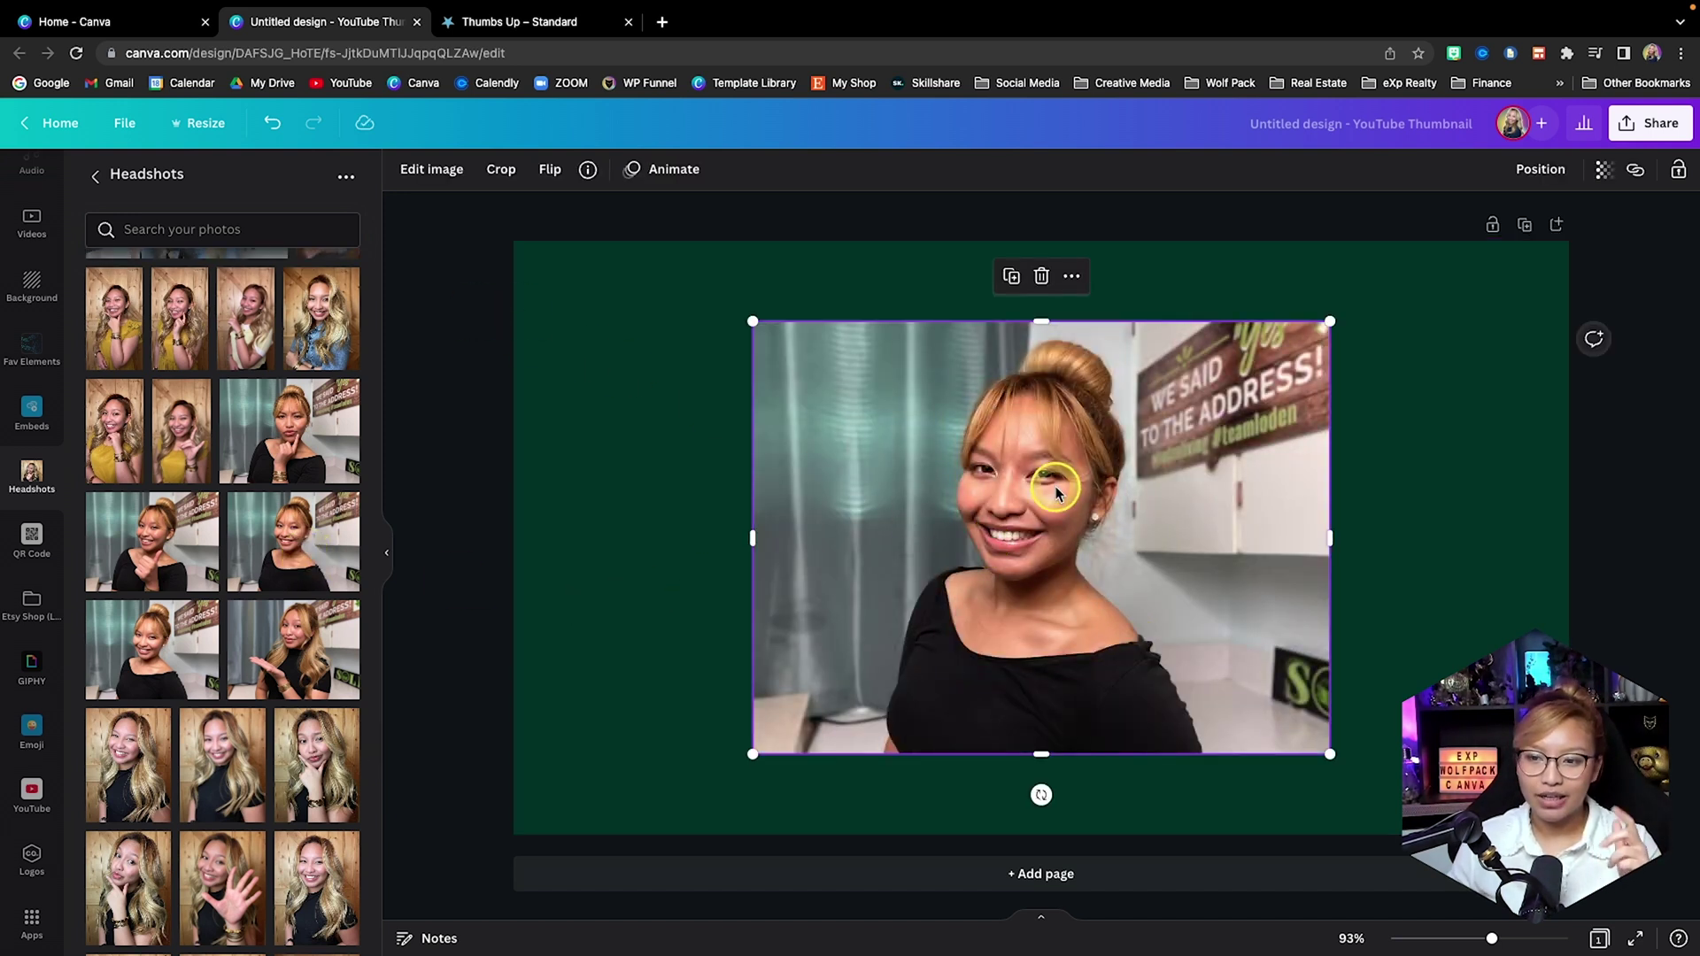
# Remove the headshot's background with BG Remover.
pyautogui.click(437, 171)
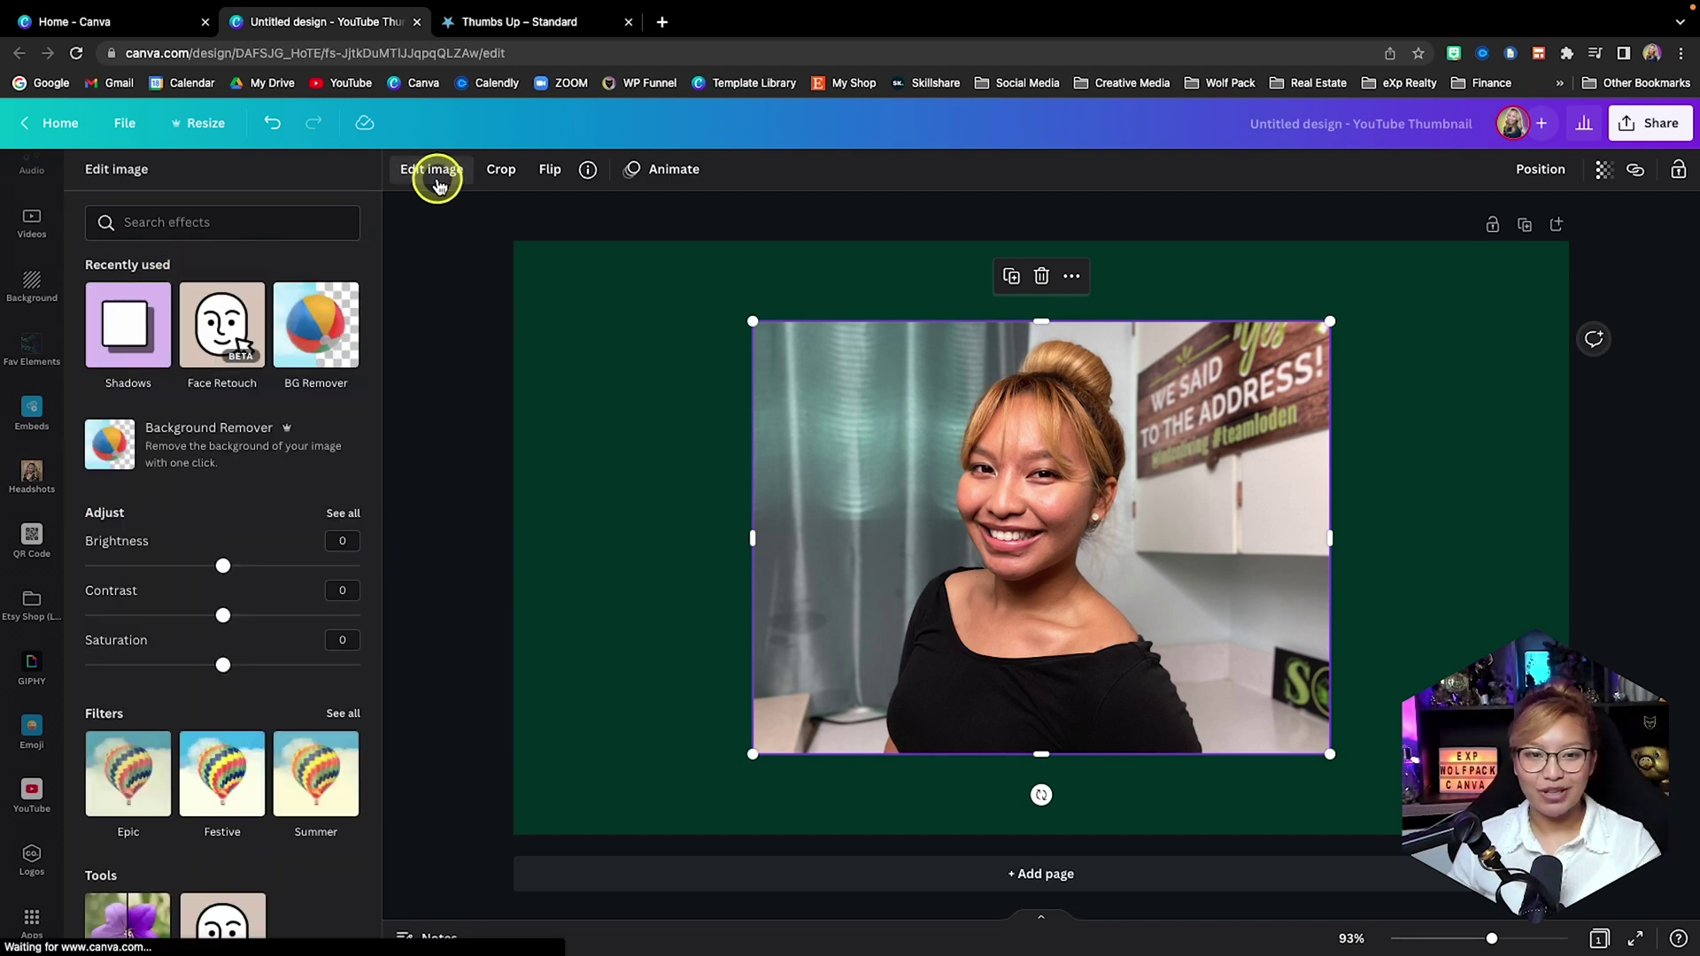
pyautogui.click(311, 320)
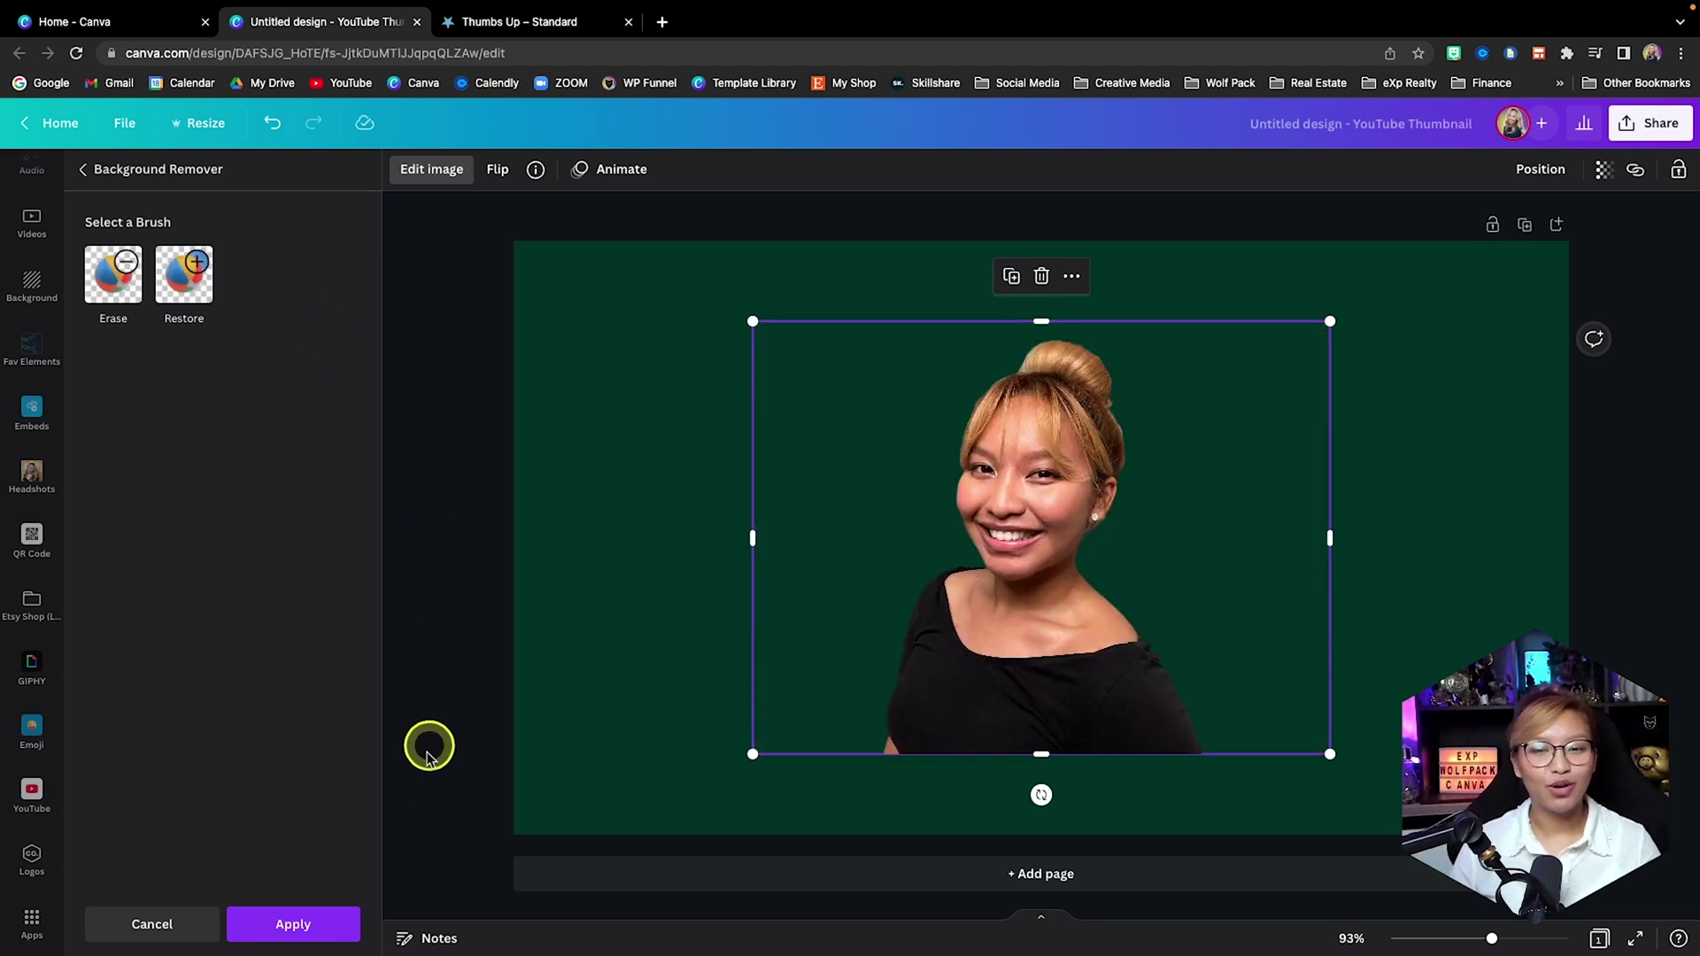
pyautogui.click(293, 924)
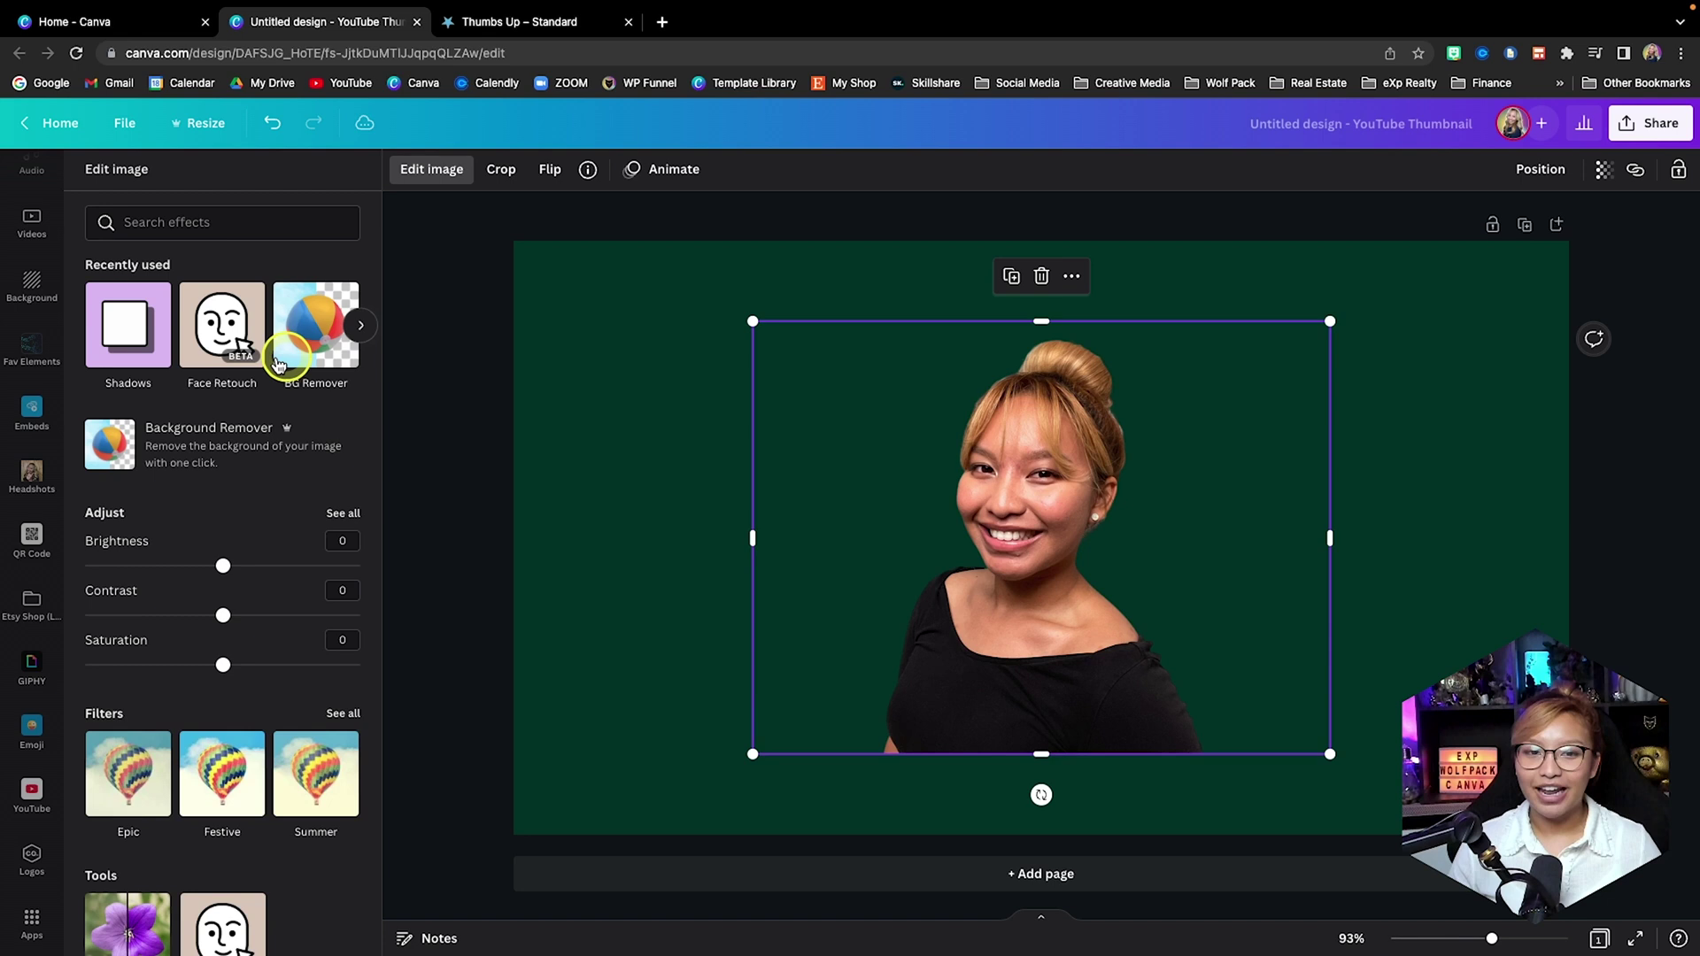
# Apply Face Retouch to the cut-out headshot.
pyautogui.click(222, 343)
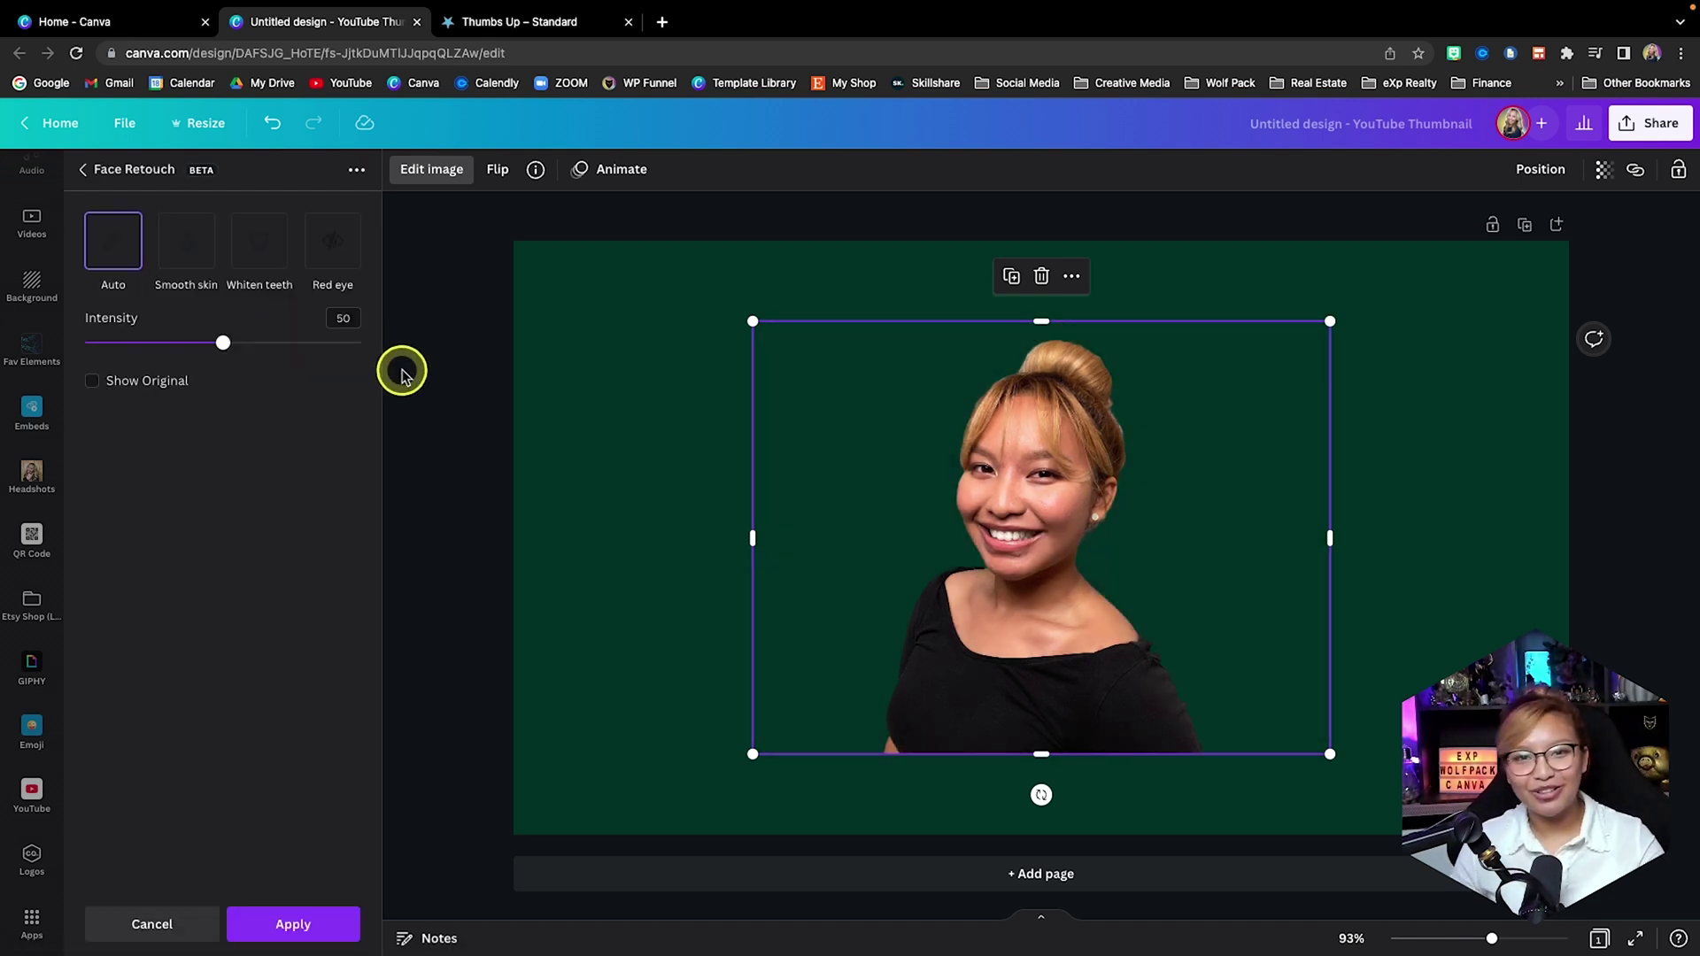
pyautogui.click(293, 924)
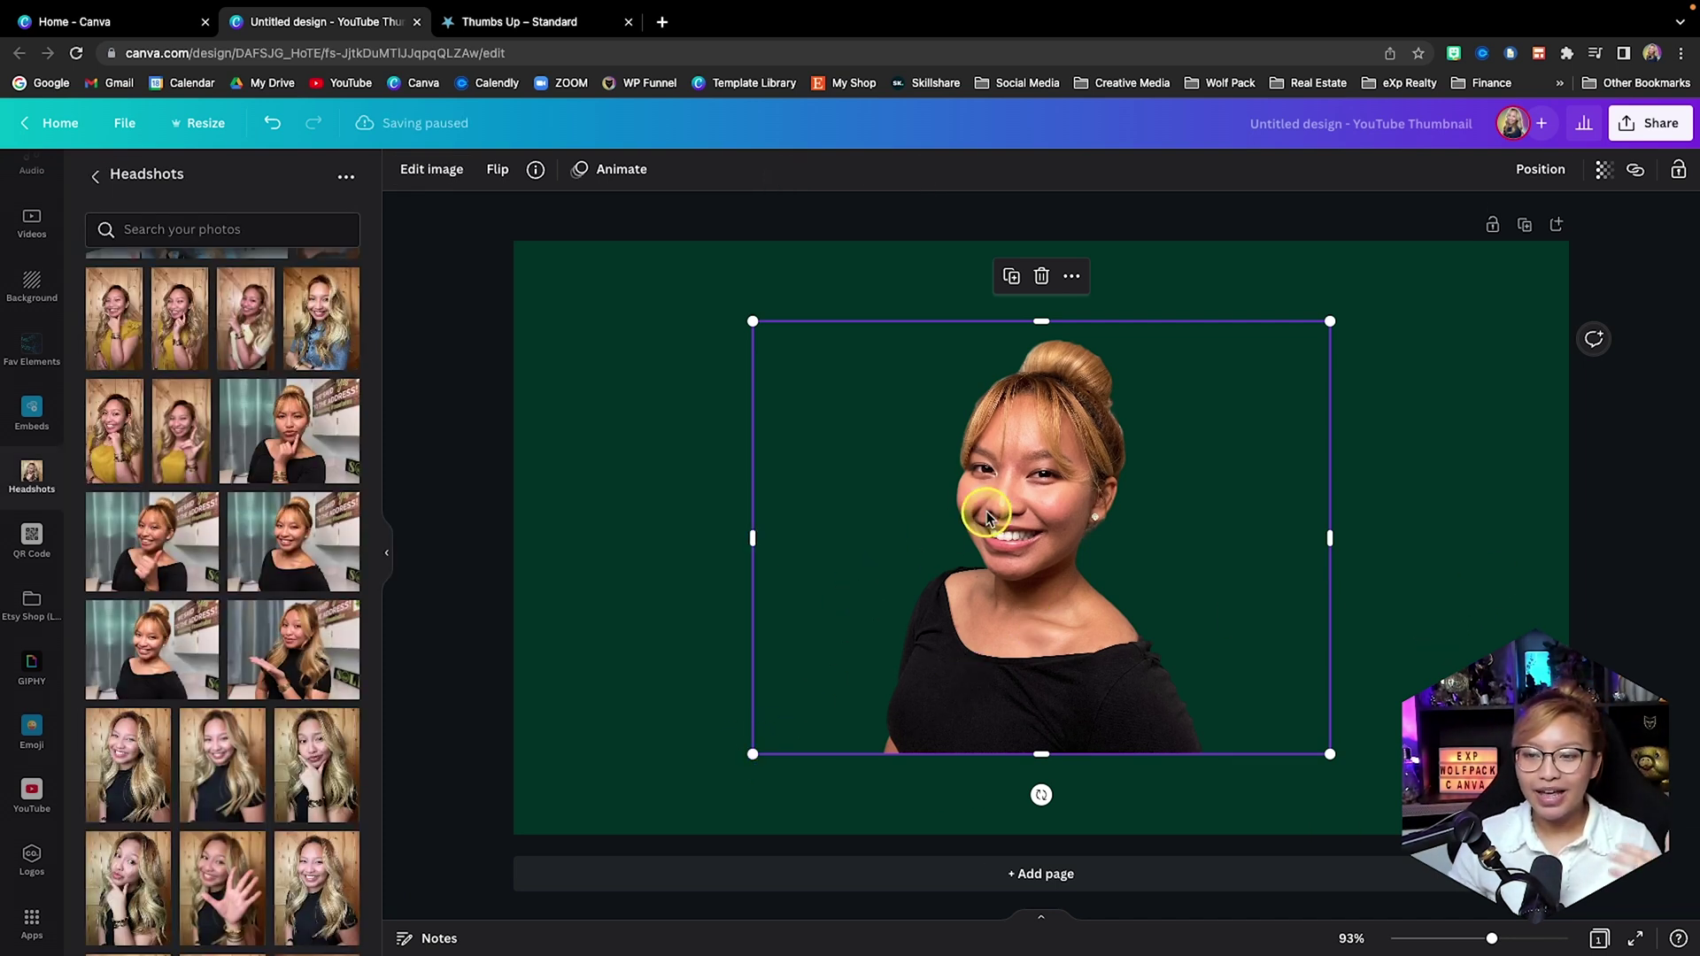
pyautogui.click(443, 172)
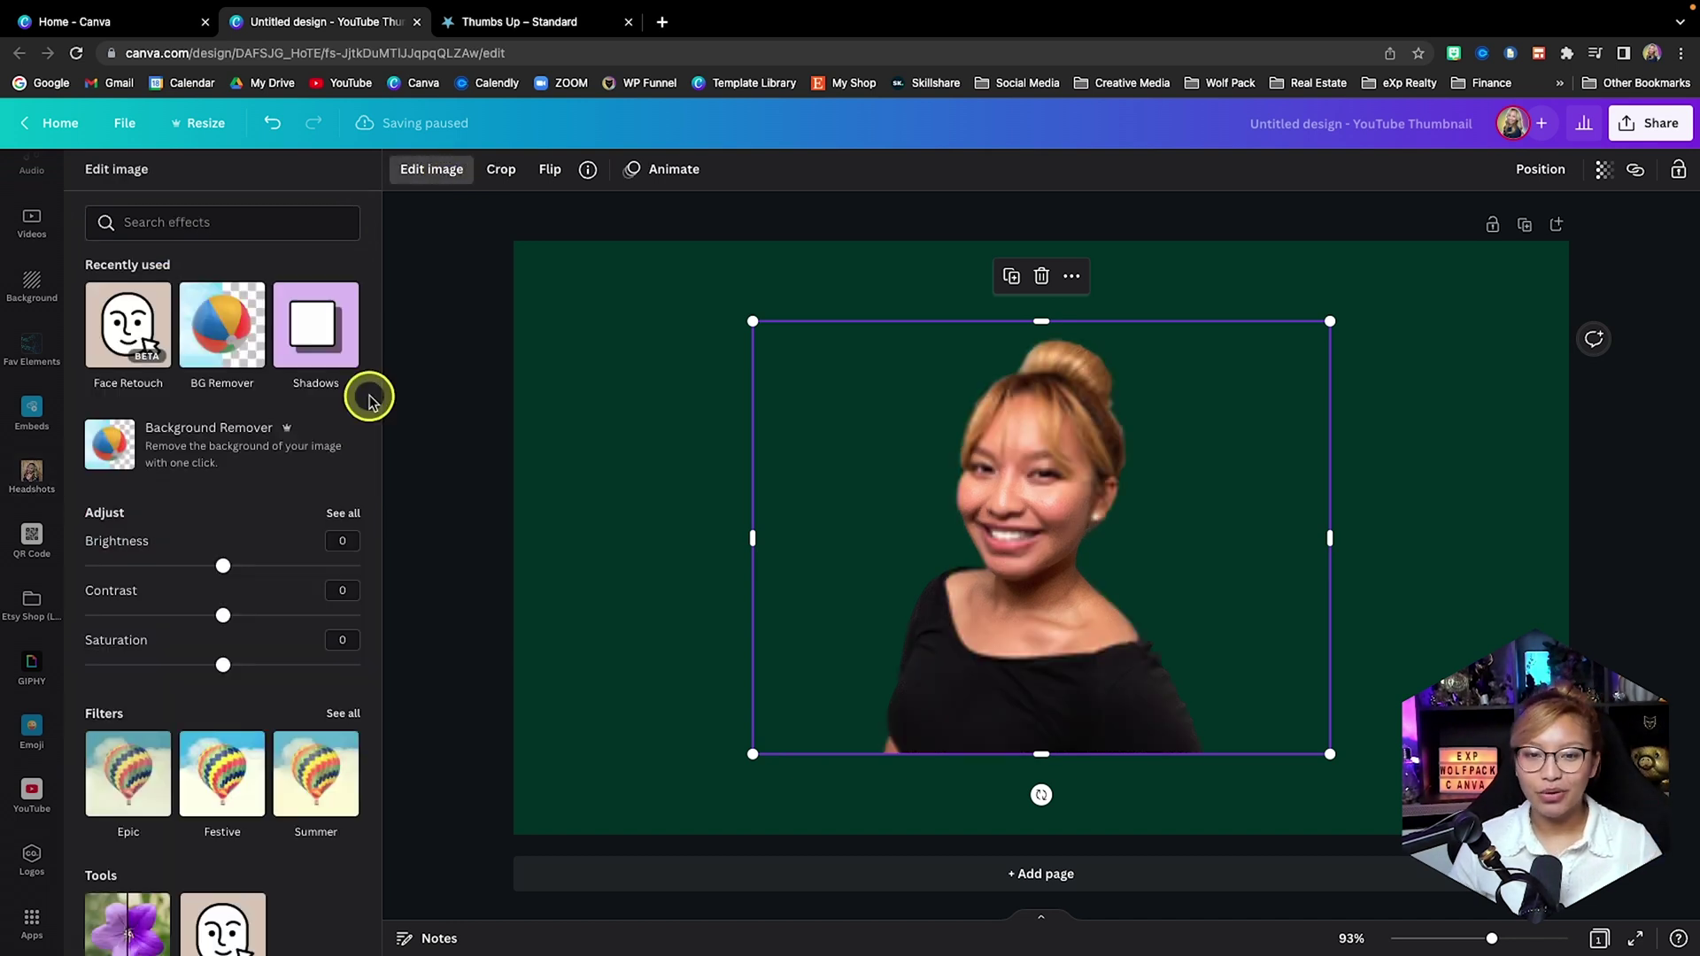
# Add a Drop shadow with transparency 76 to the cut-out headshot.
pyautogui.click(312, 341)
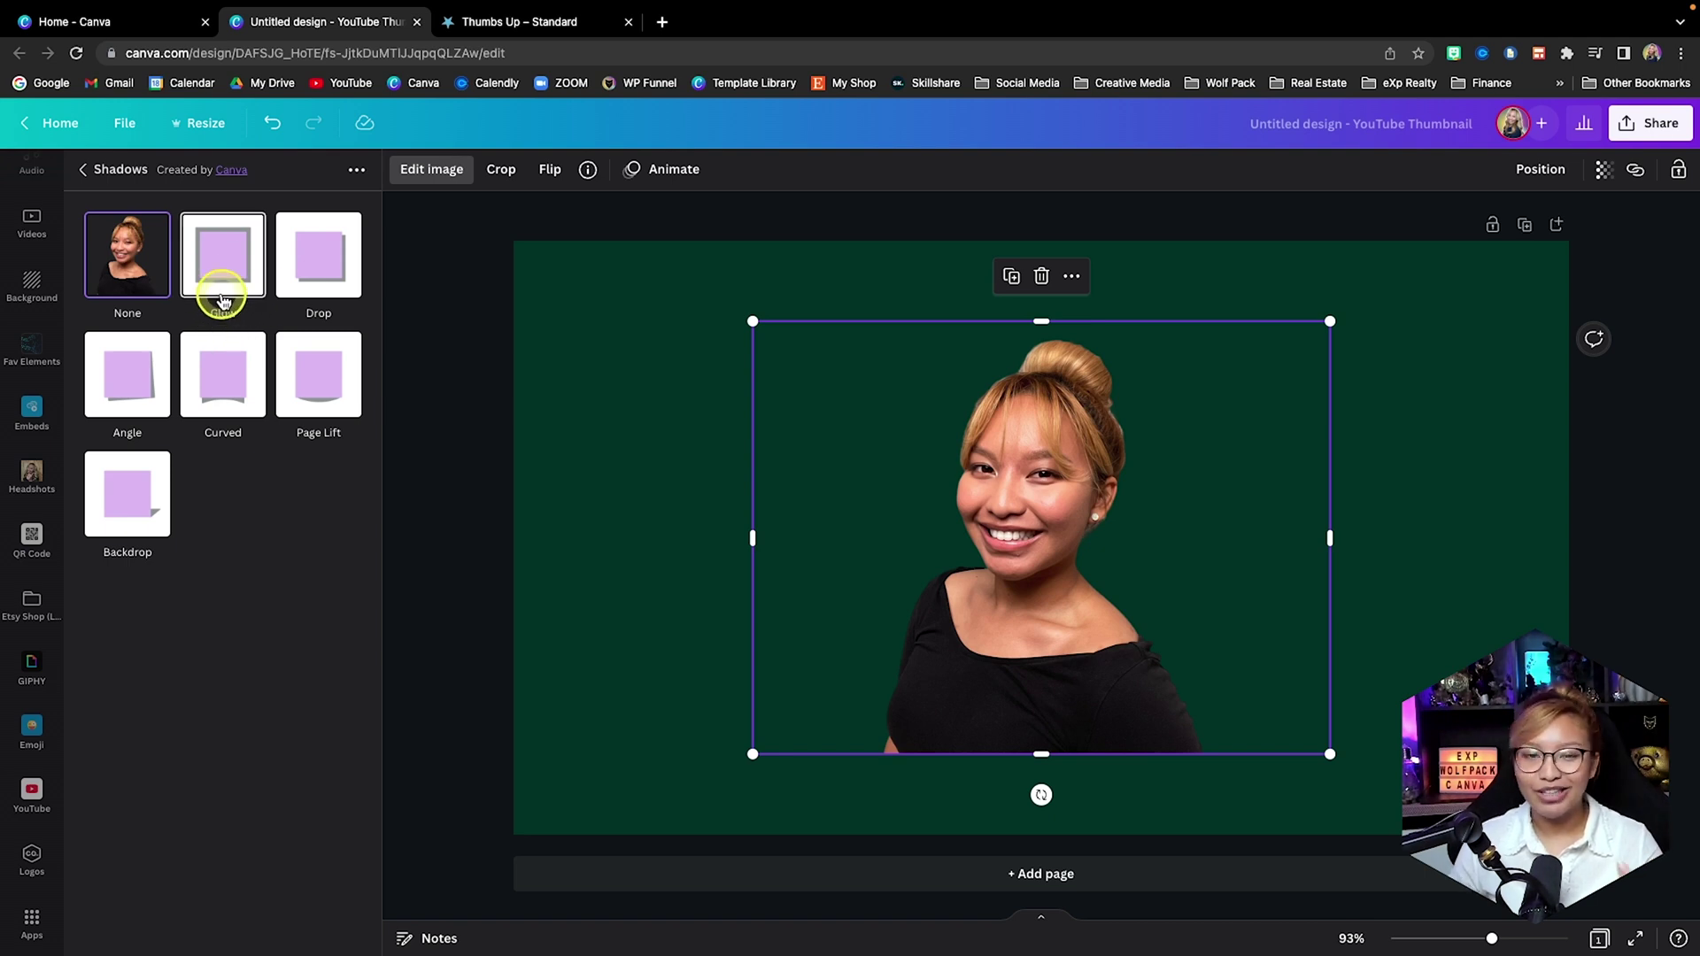
pyautogui.click(329, 268)
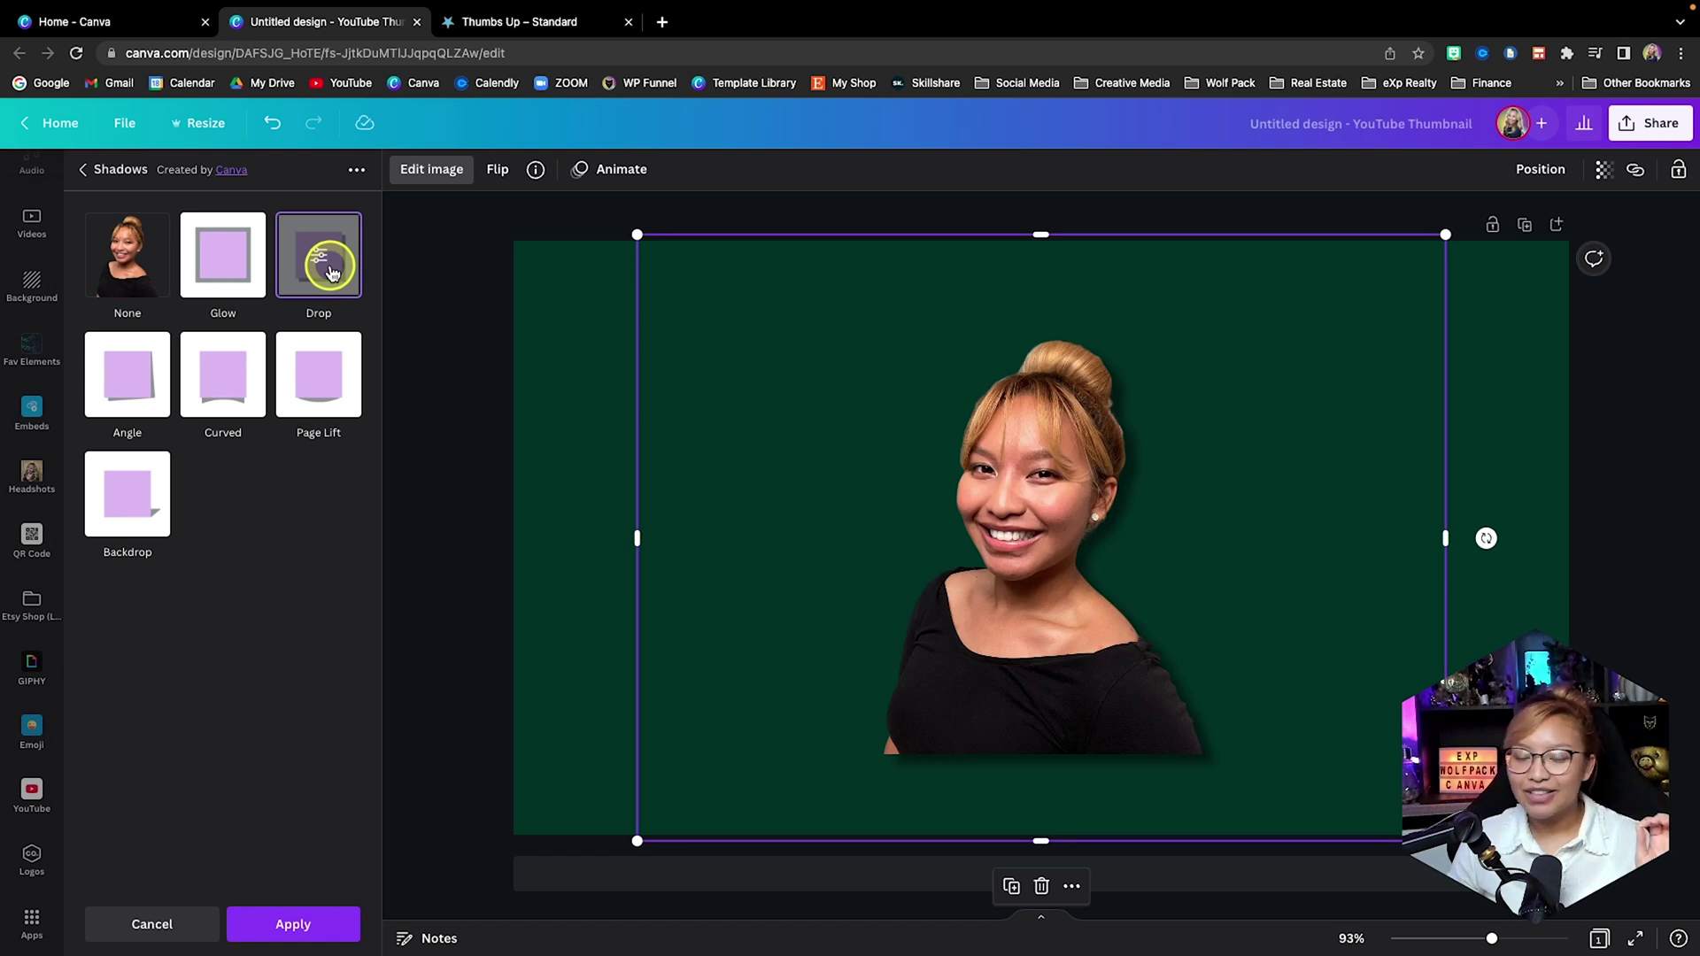
pyautogui.click(320, 257)
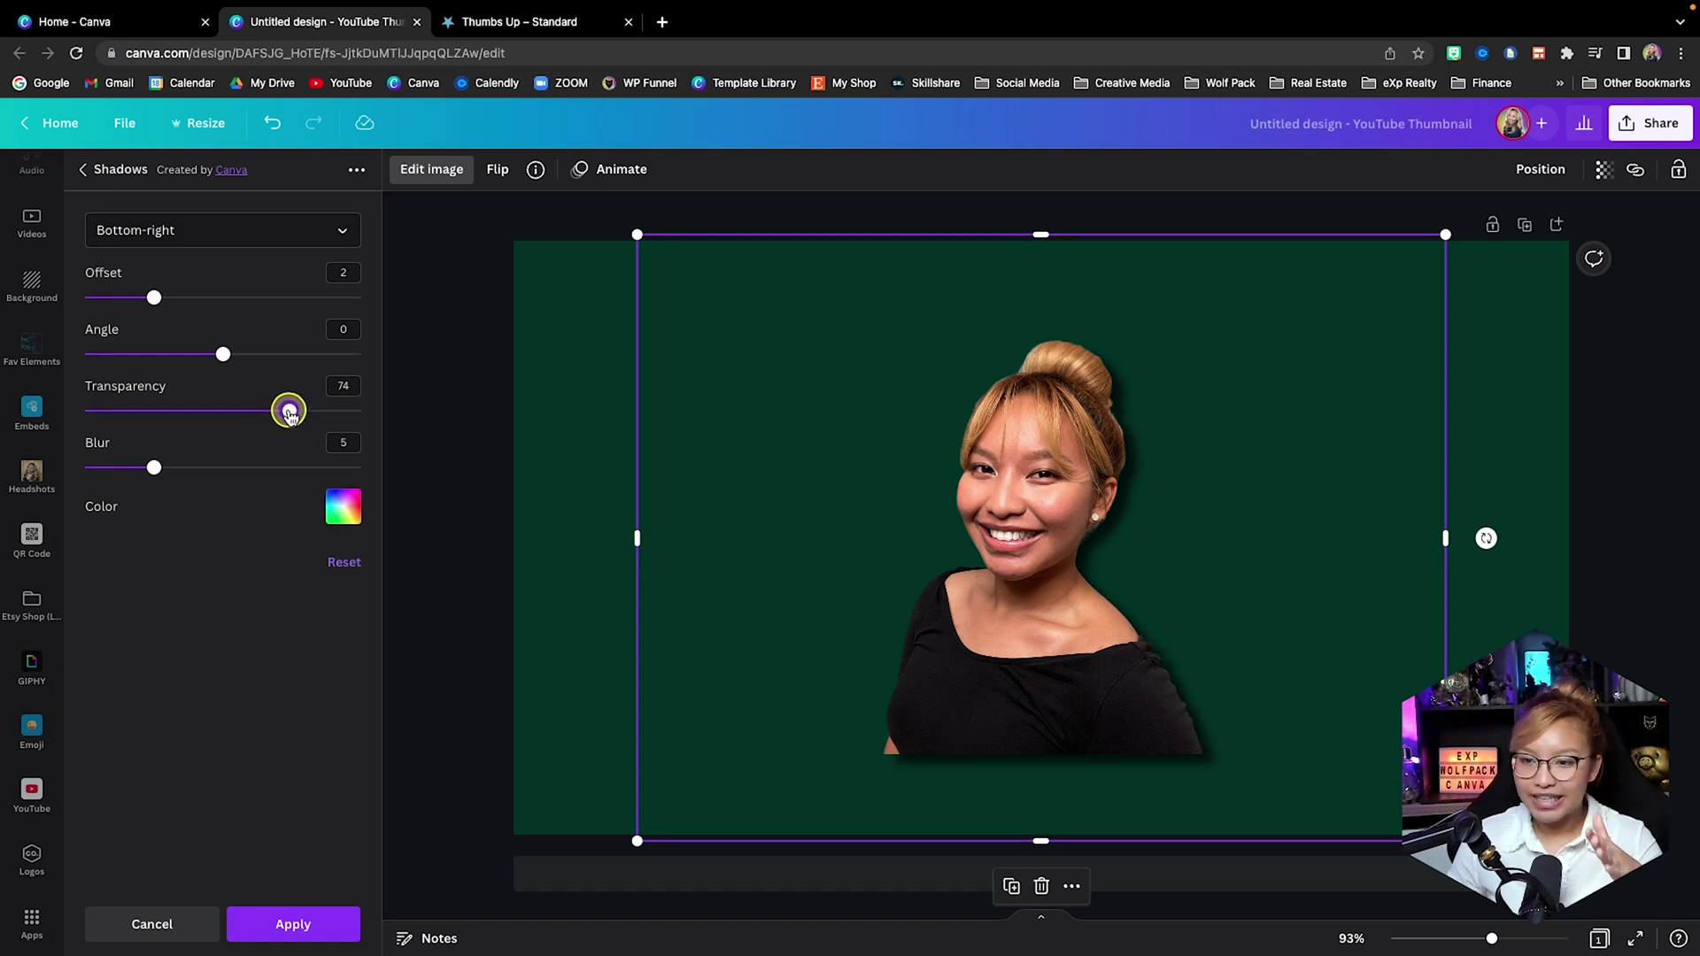
pyautogui.click(311, 923)
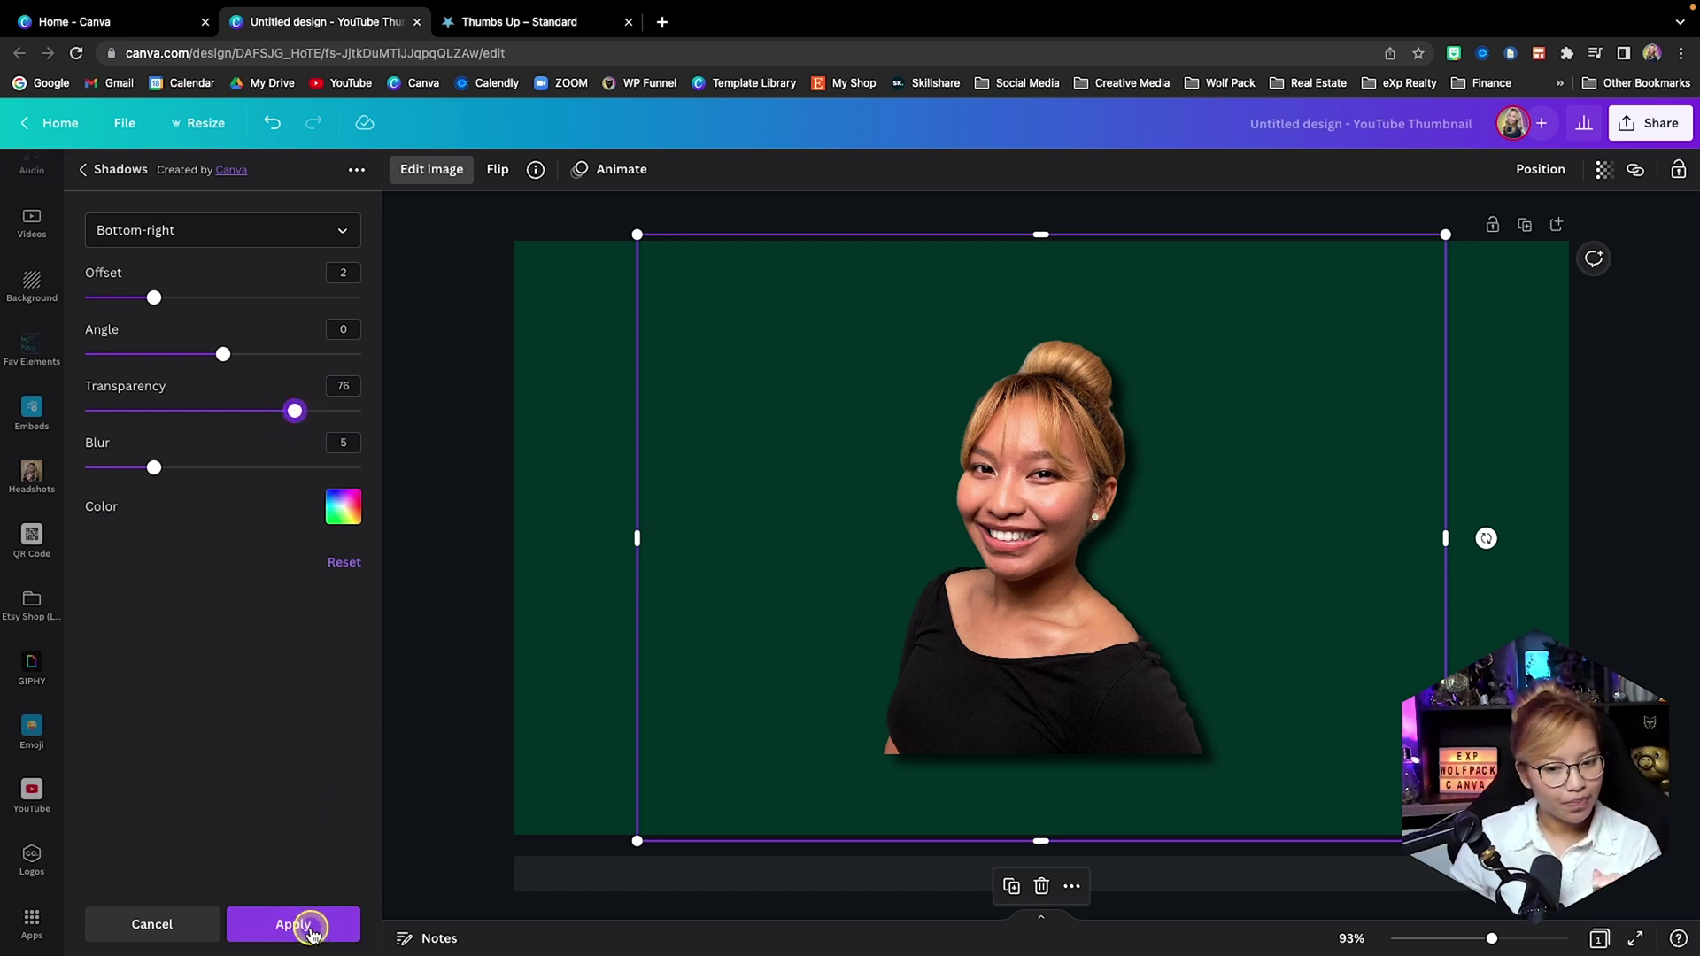
pyautogui.click(676, 585)
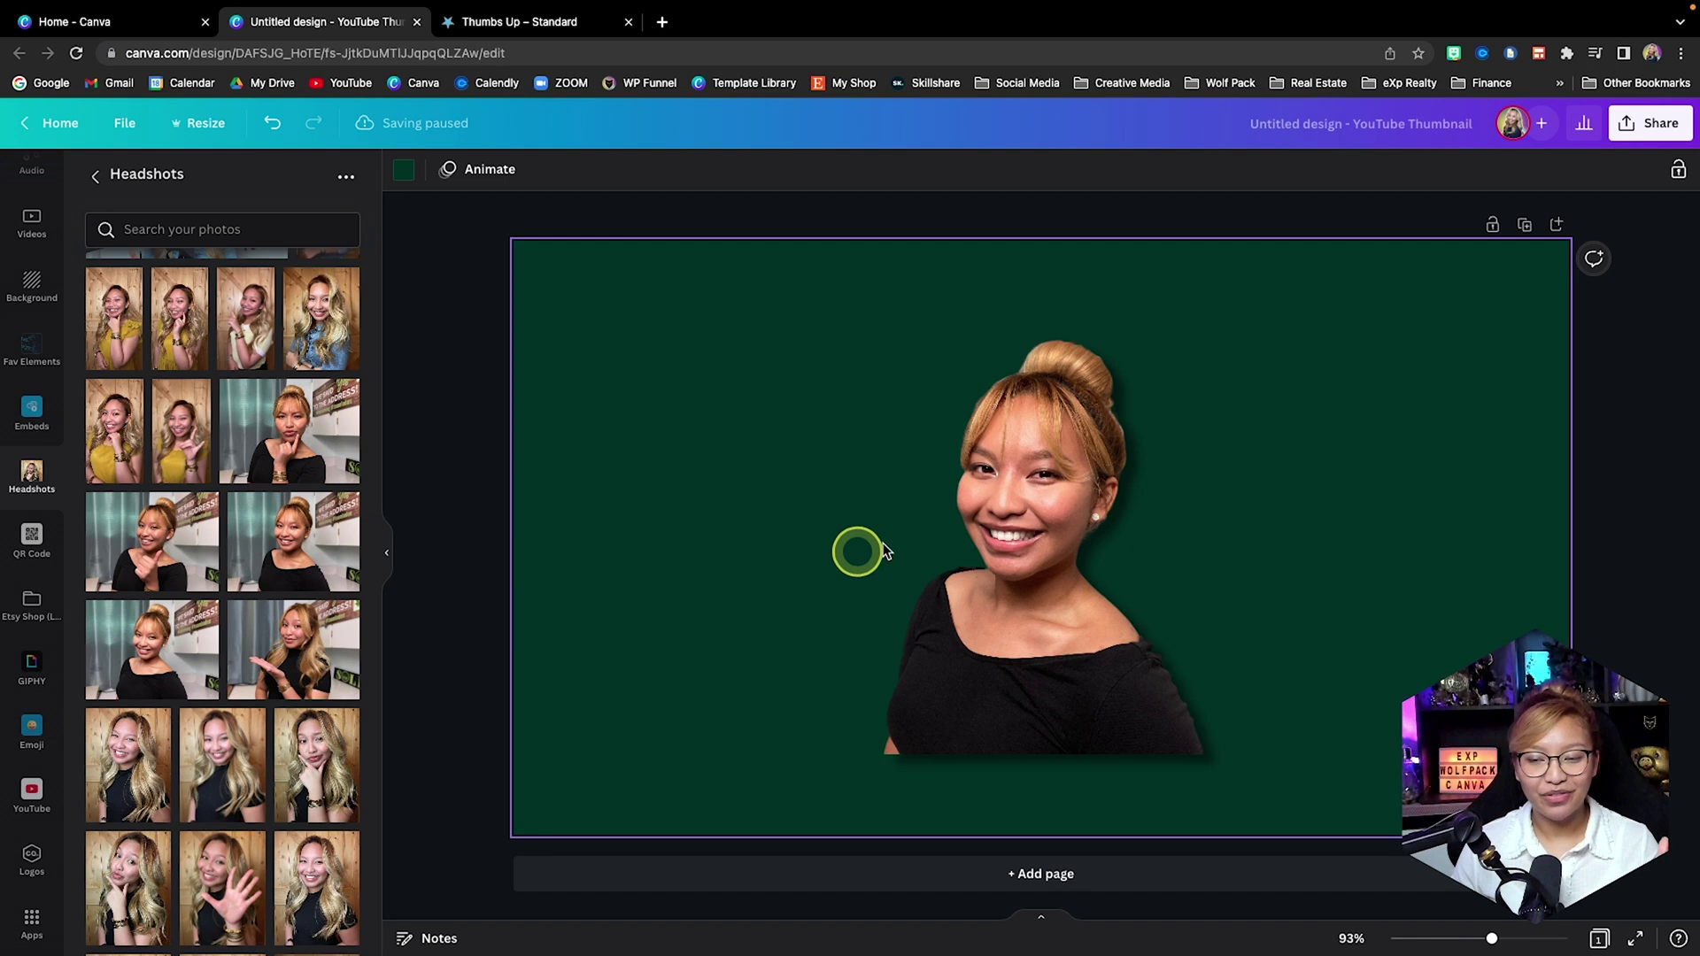
# Scale up the headshot using its corner handles.
pyautogui.click(988, 568)
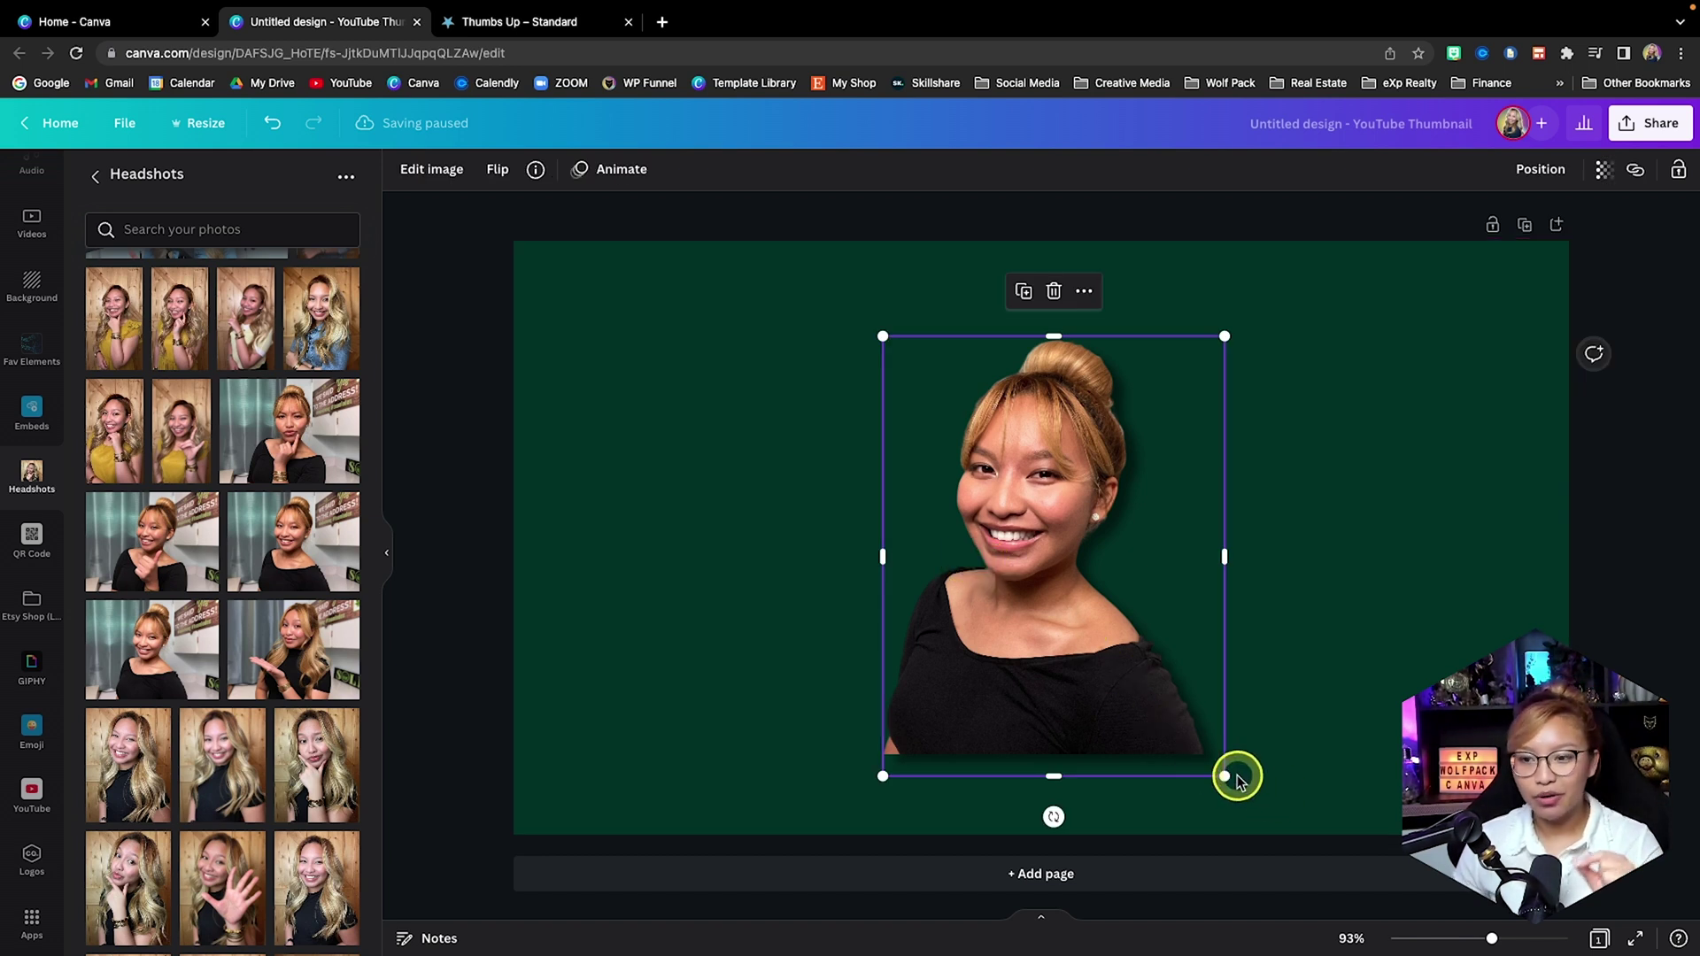
pyautogui.moveTo(1224, 773); pyautogui.dragTo(1290, 857)
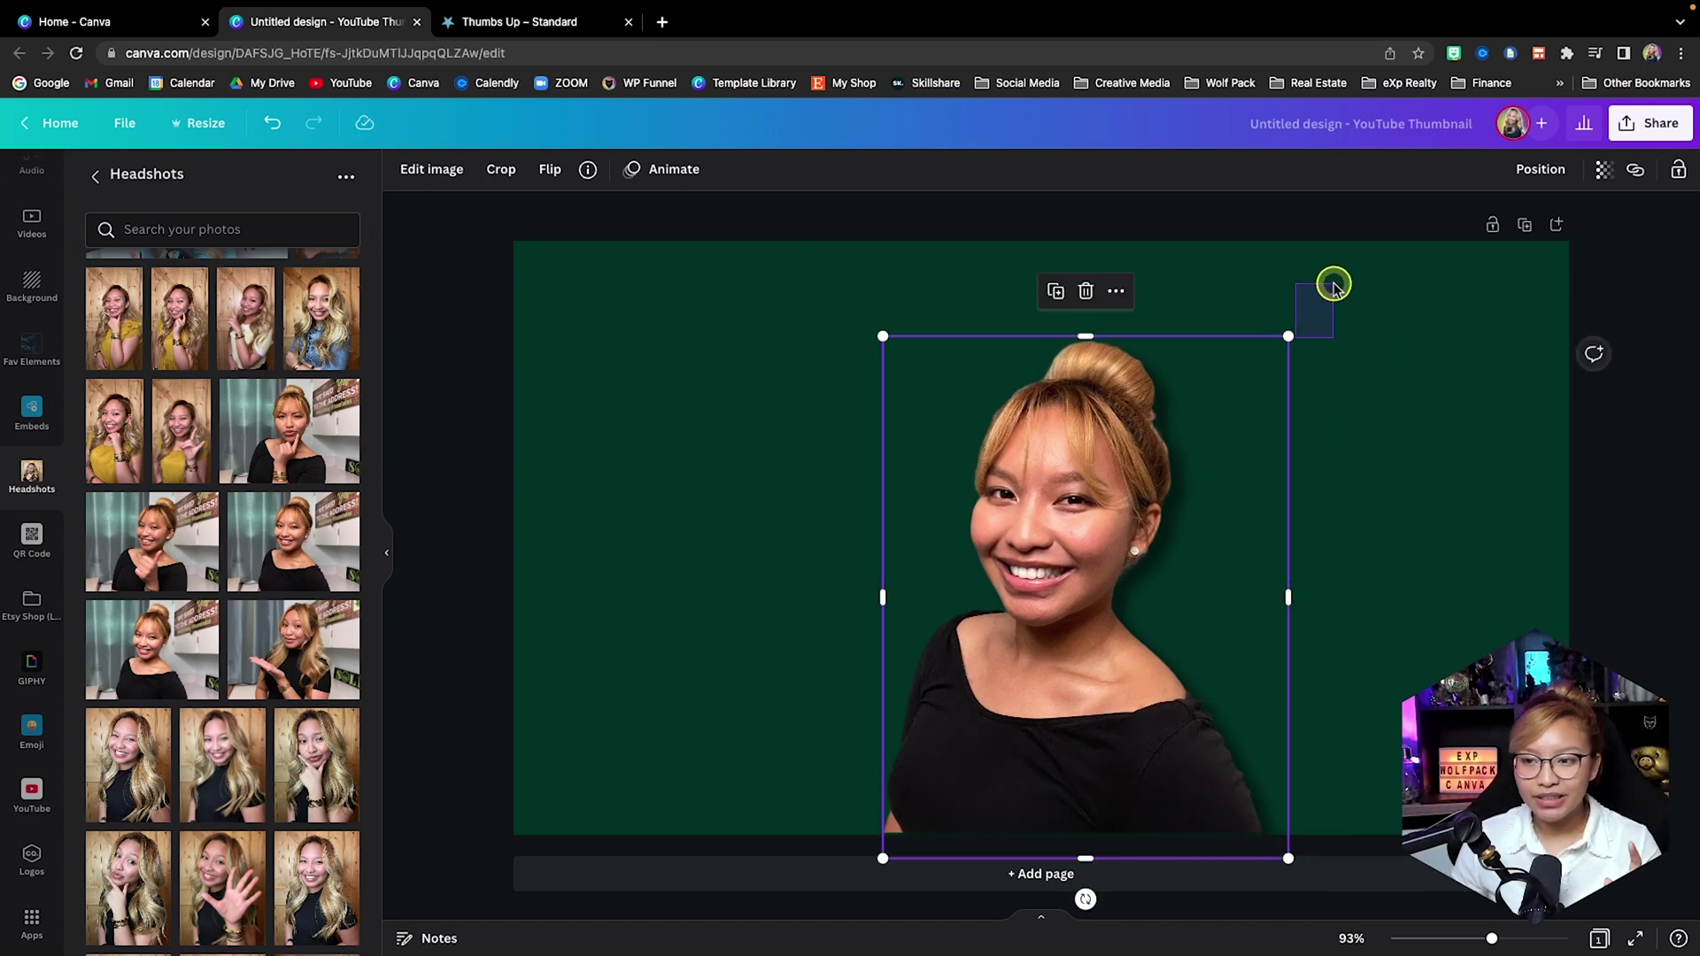
pyautogui.moveTo(1333, 285); pyautogui.dragTo(1192, 452)
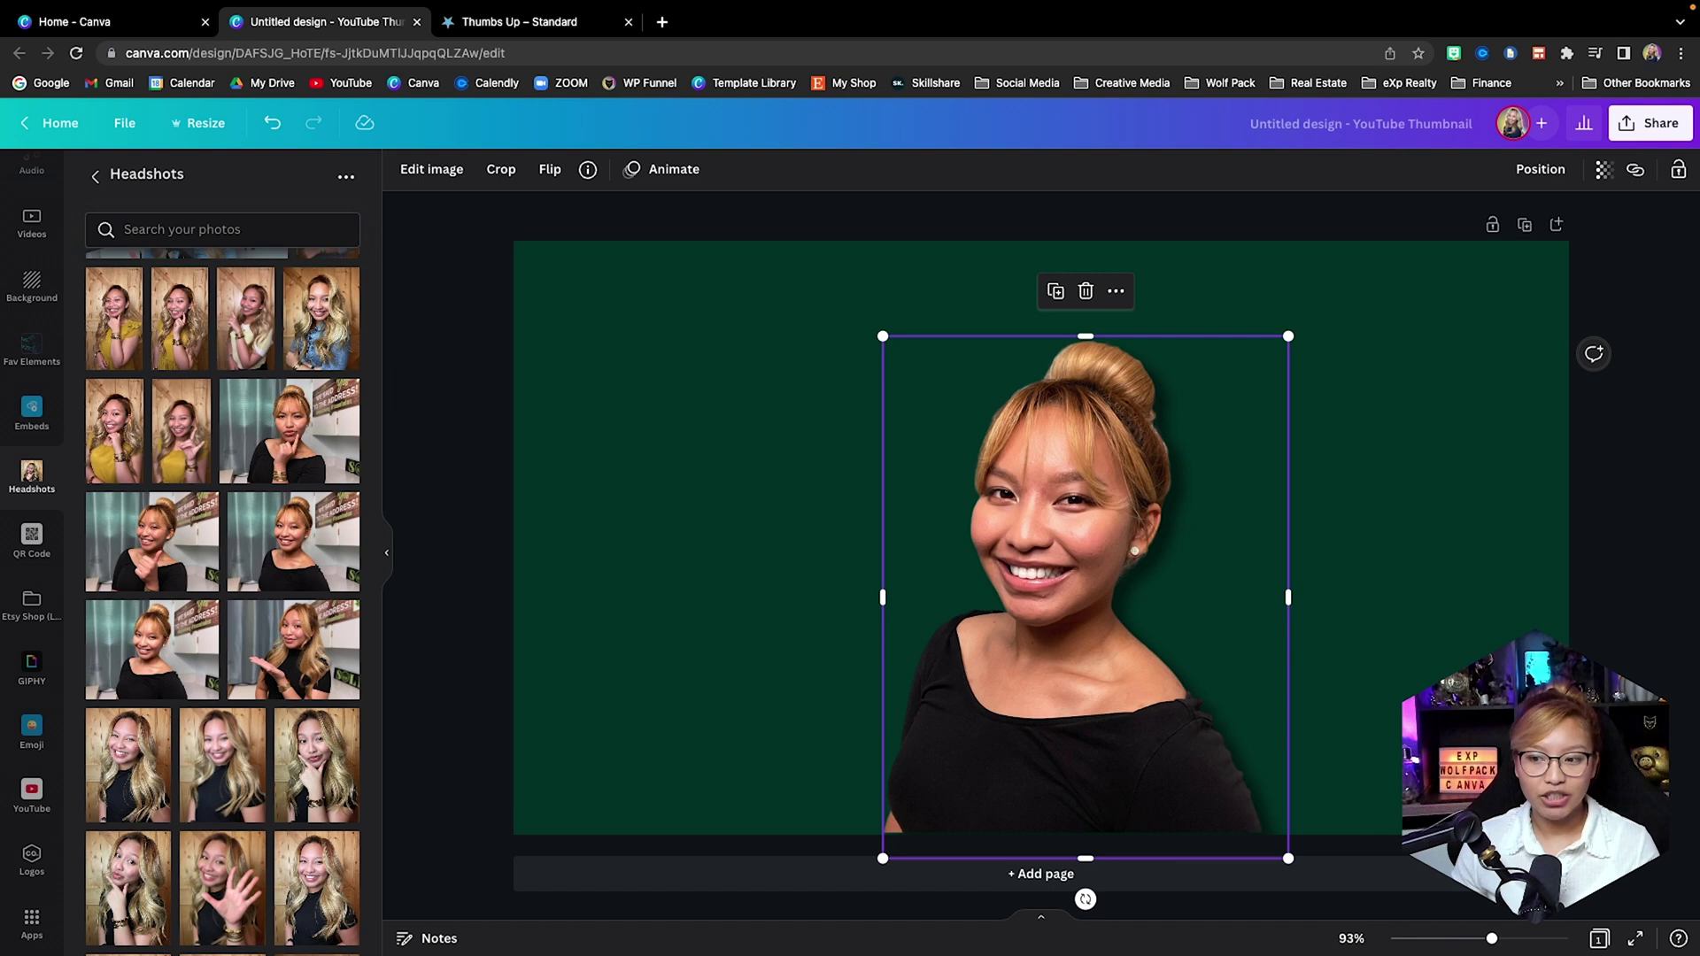
pyautogui.moveTo(1286, 336); pyautogui.dragTo(1381, 218)
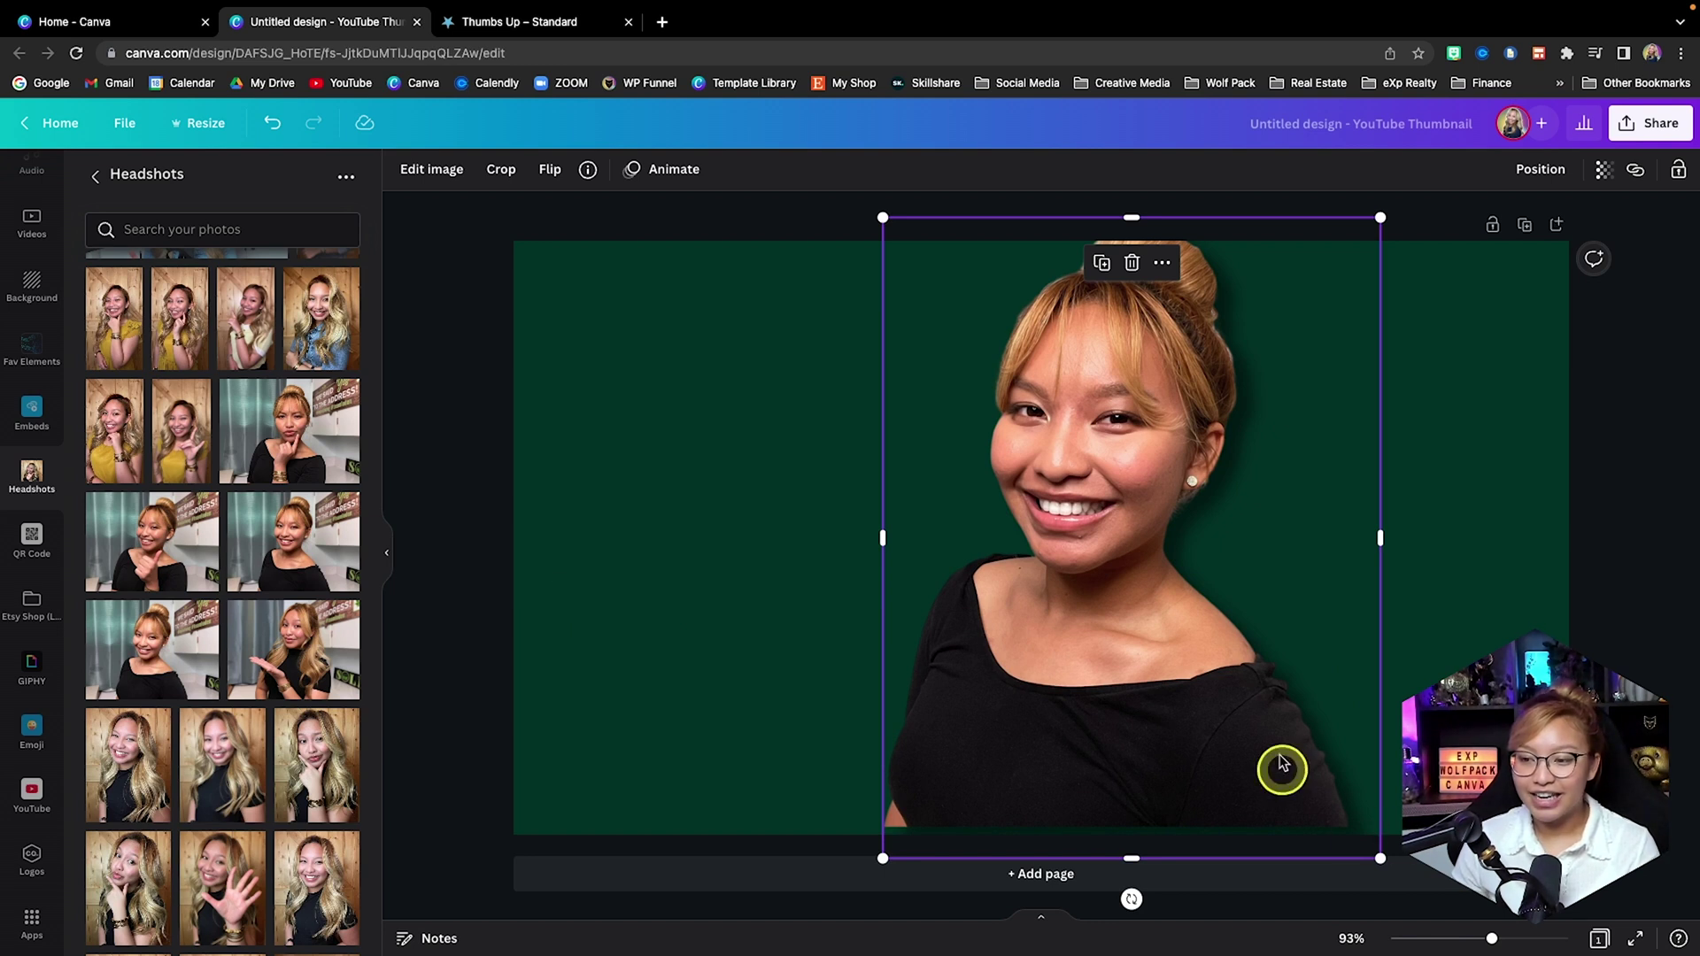
# Move the headshot to the thumbnail's right edge, leaving open green space on the left.
pyautogui.moveTo(979, 612); pyautogui.dragTo(1211, 609)
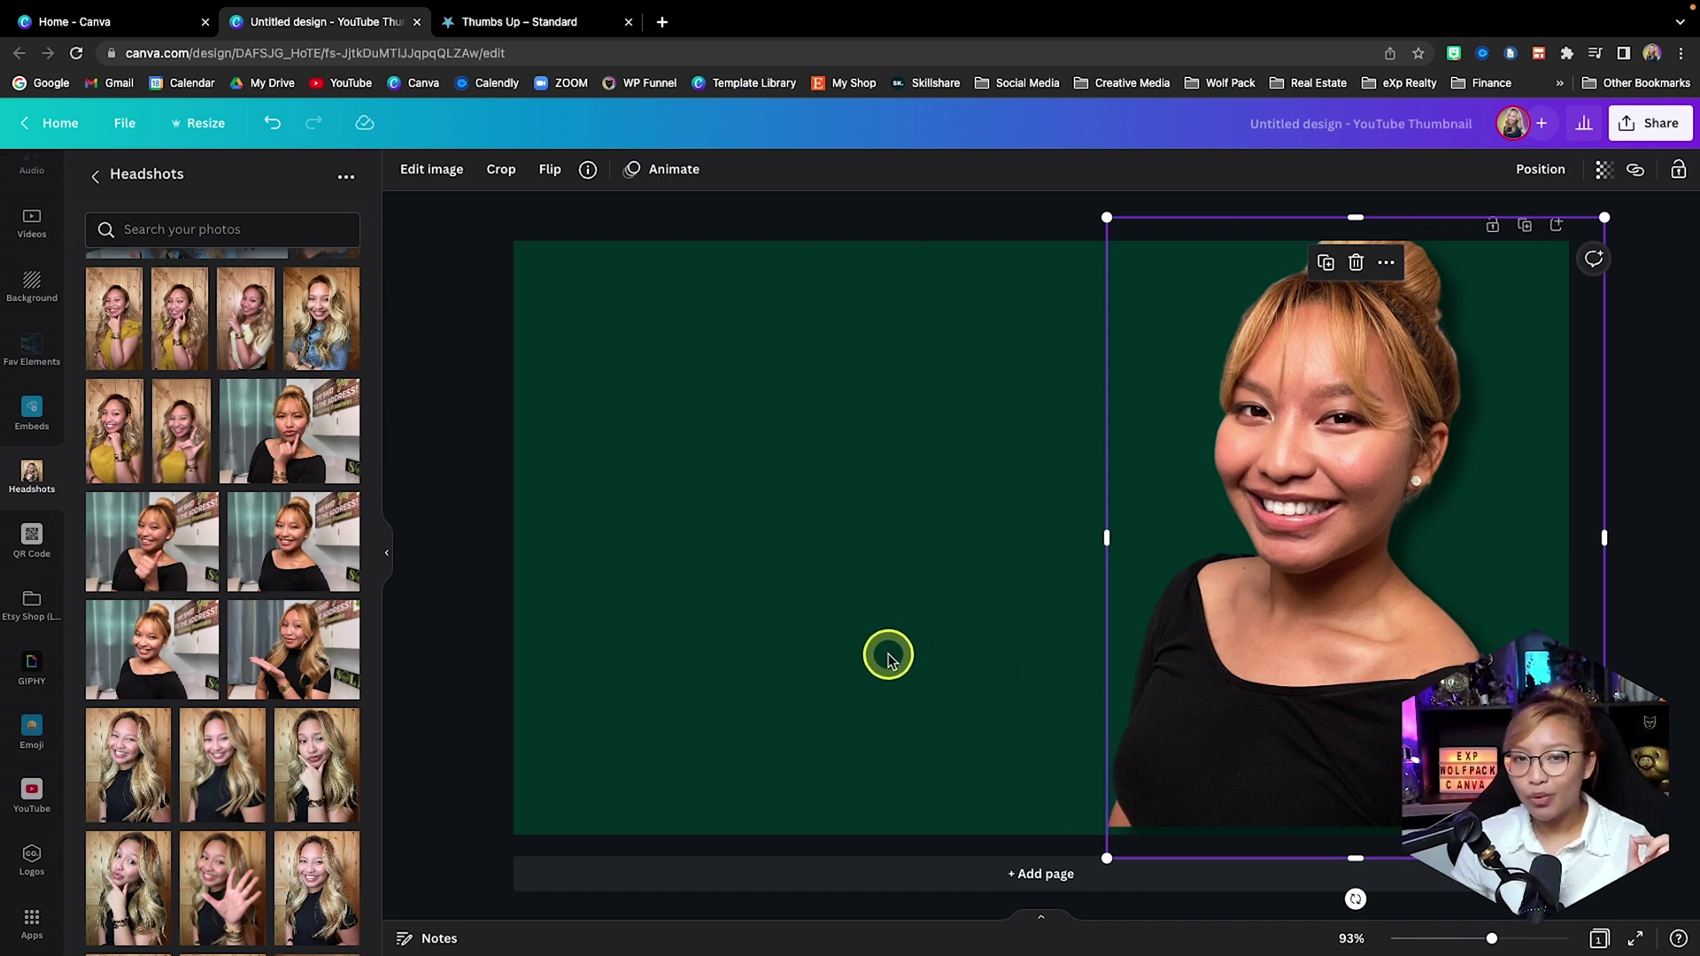
pyautogui.click(909, 625)
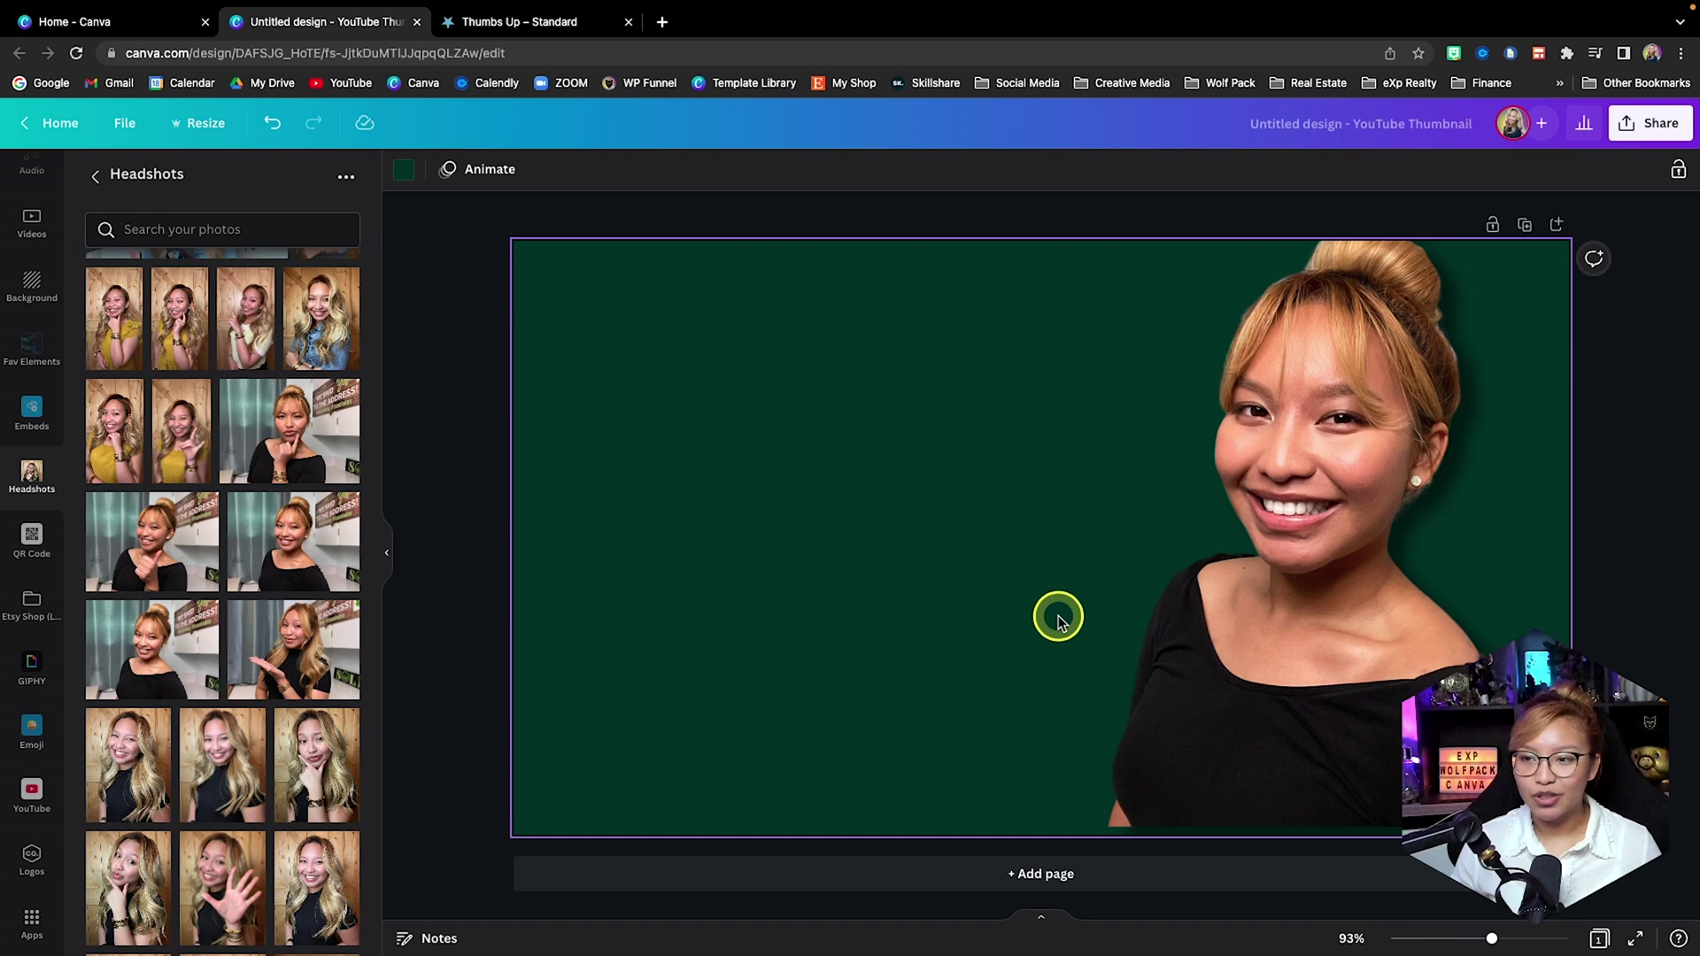
pyautogui.click(1207, 607)
pyautogui.moveTo(1238, 620); pyautogui.dragTo(1276, 624)
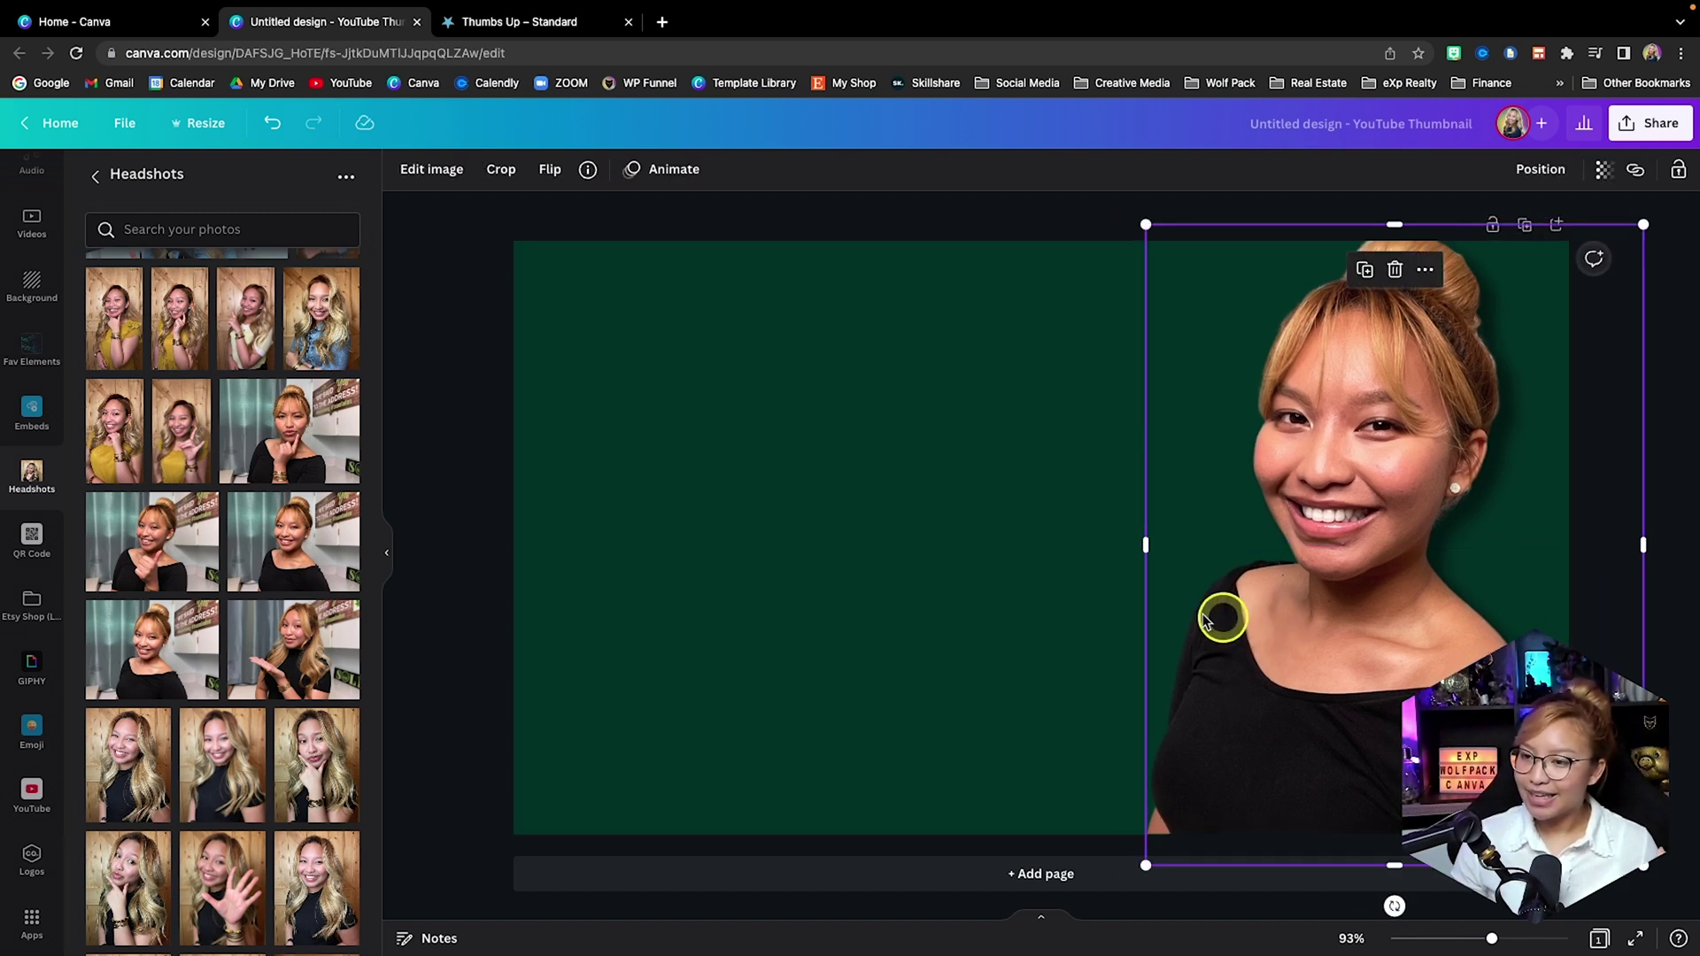
pyautogui.click(923, 581)
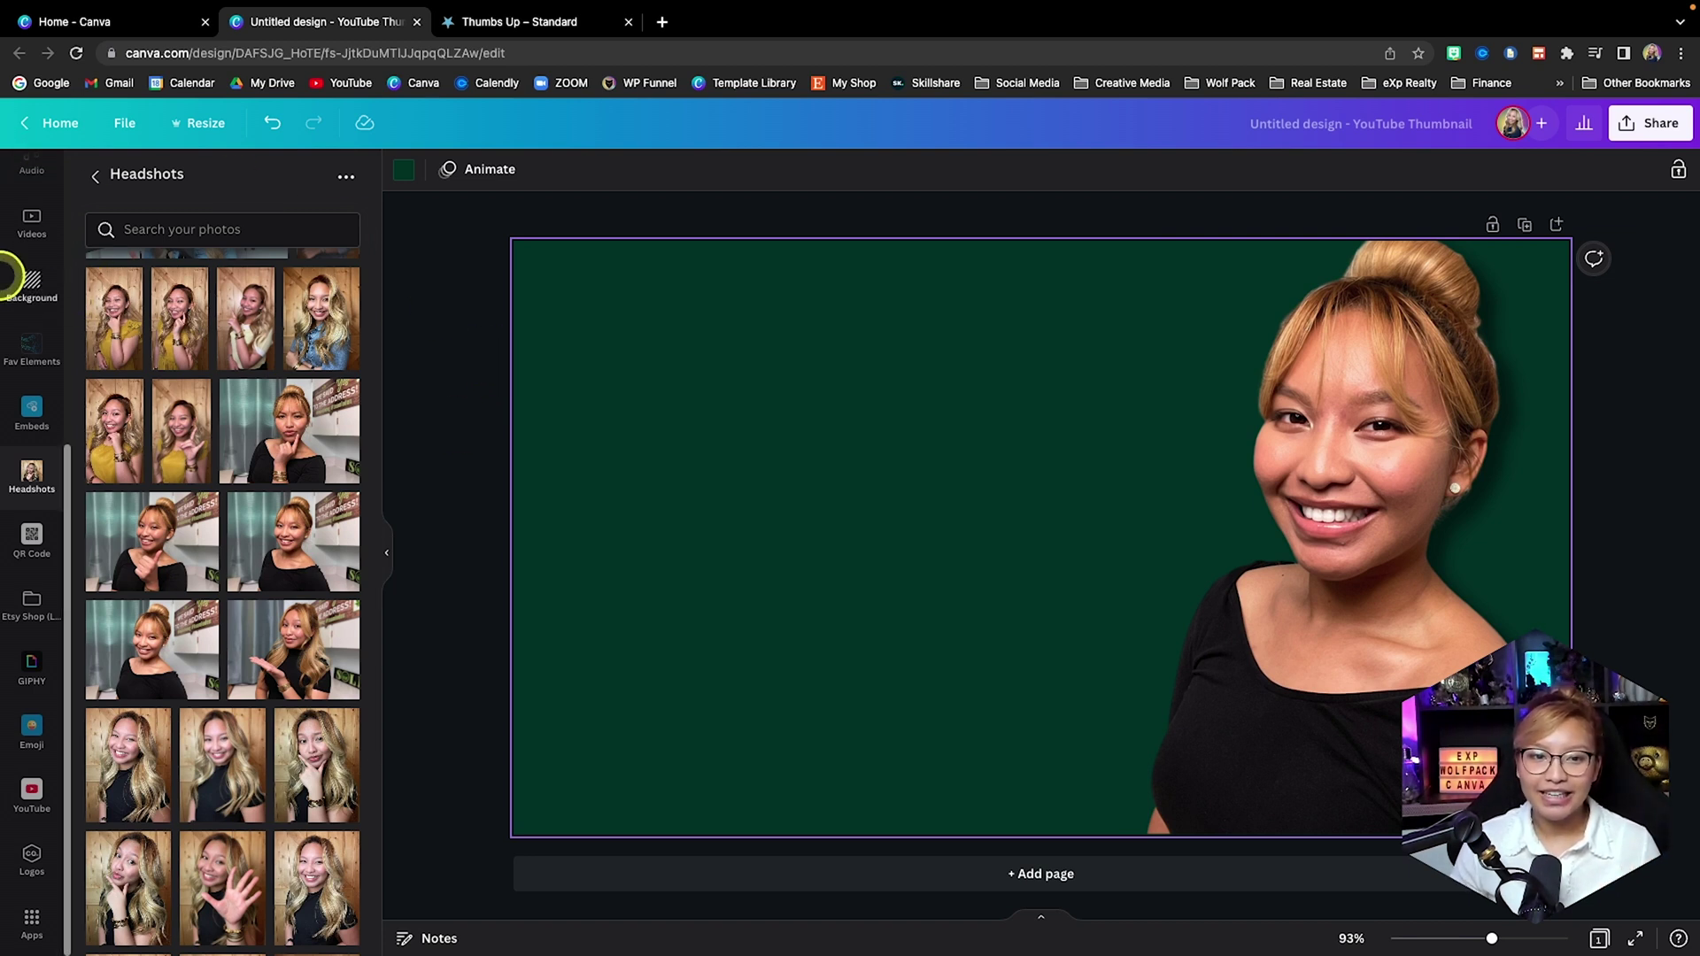
# Search stock photos for 'alberta' and make the Moraine Lake photo the background.
pyautogui.scroll(5, 39, 305)
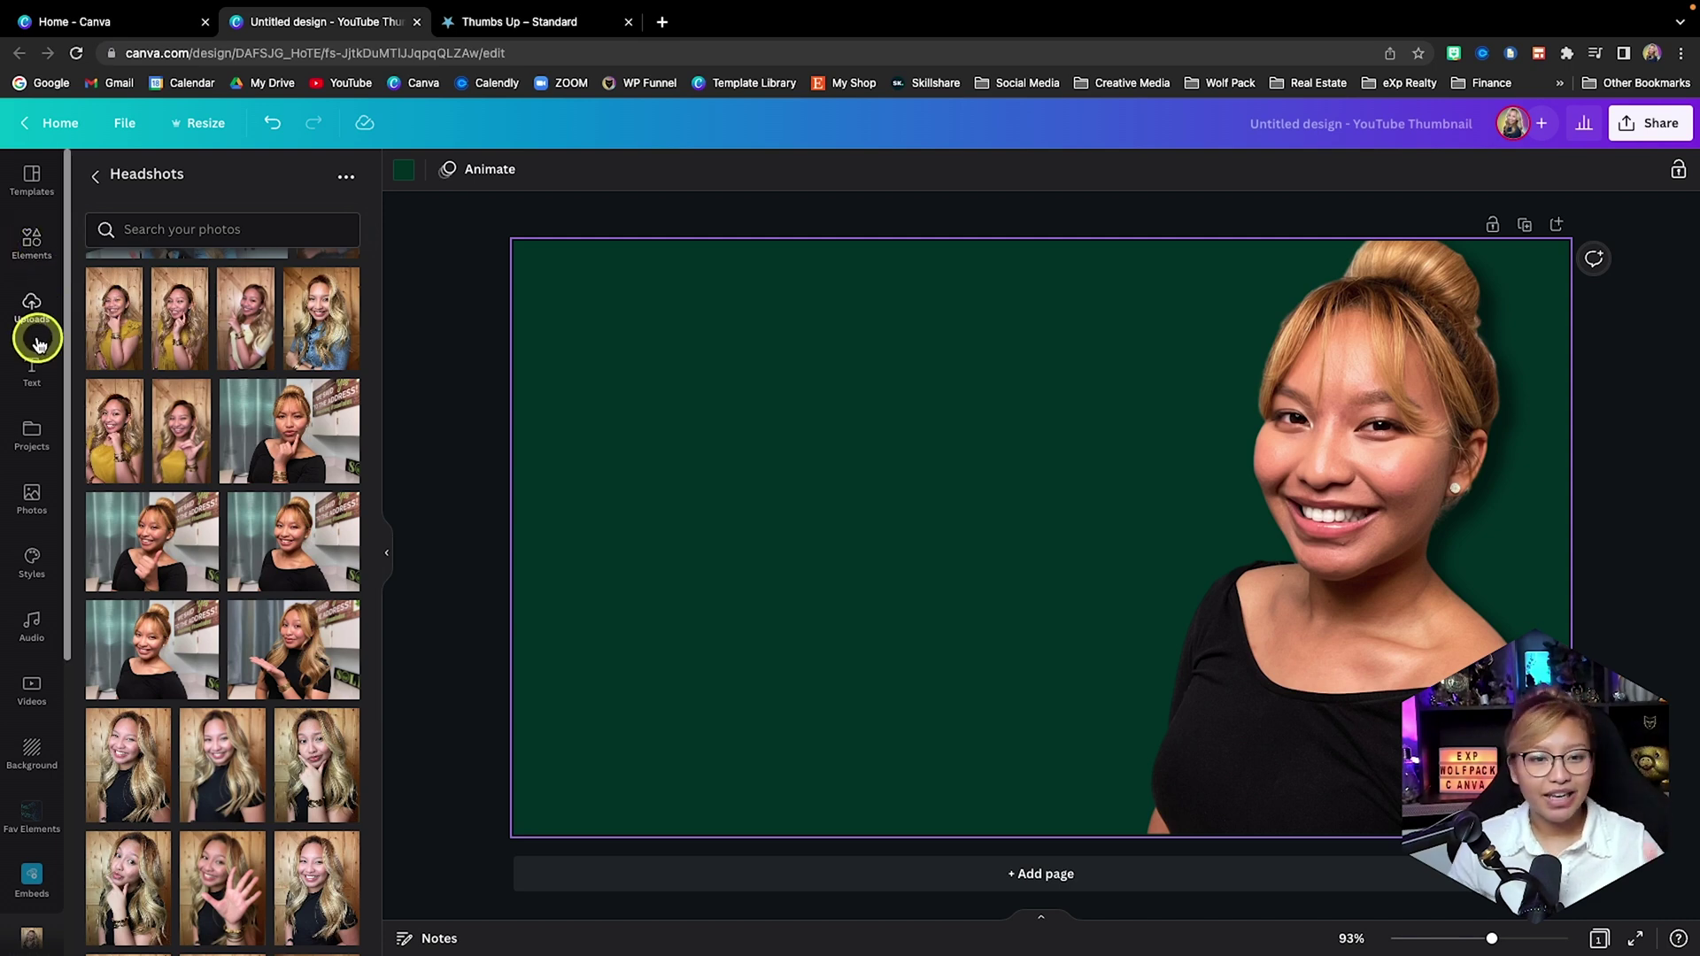
pyautogui.click(34, 487)
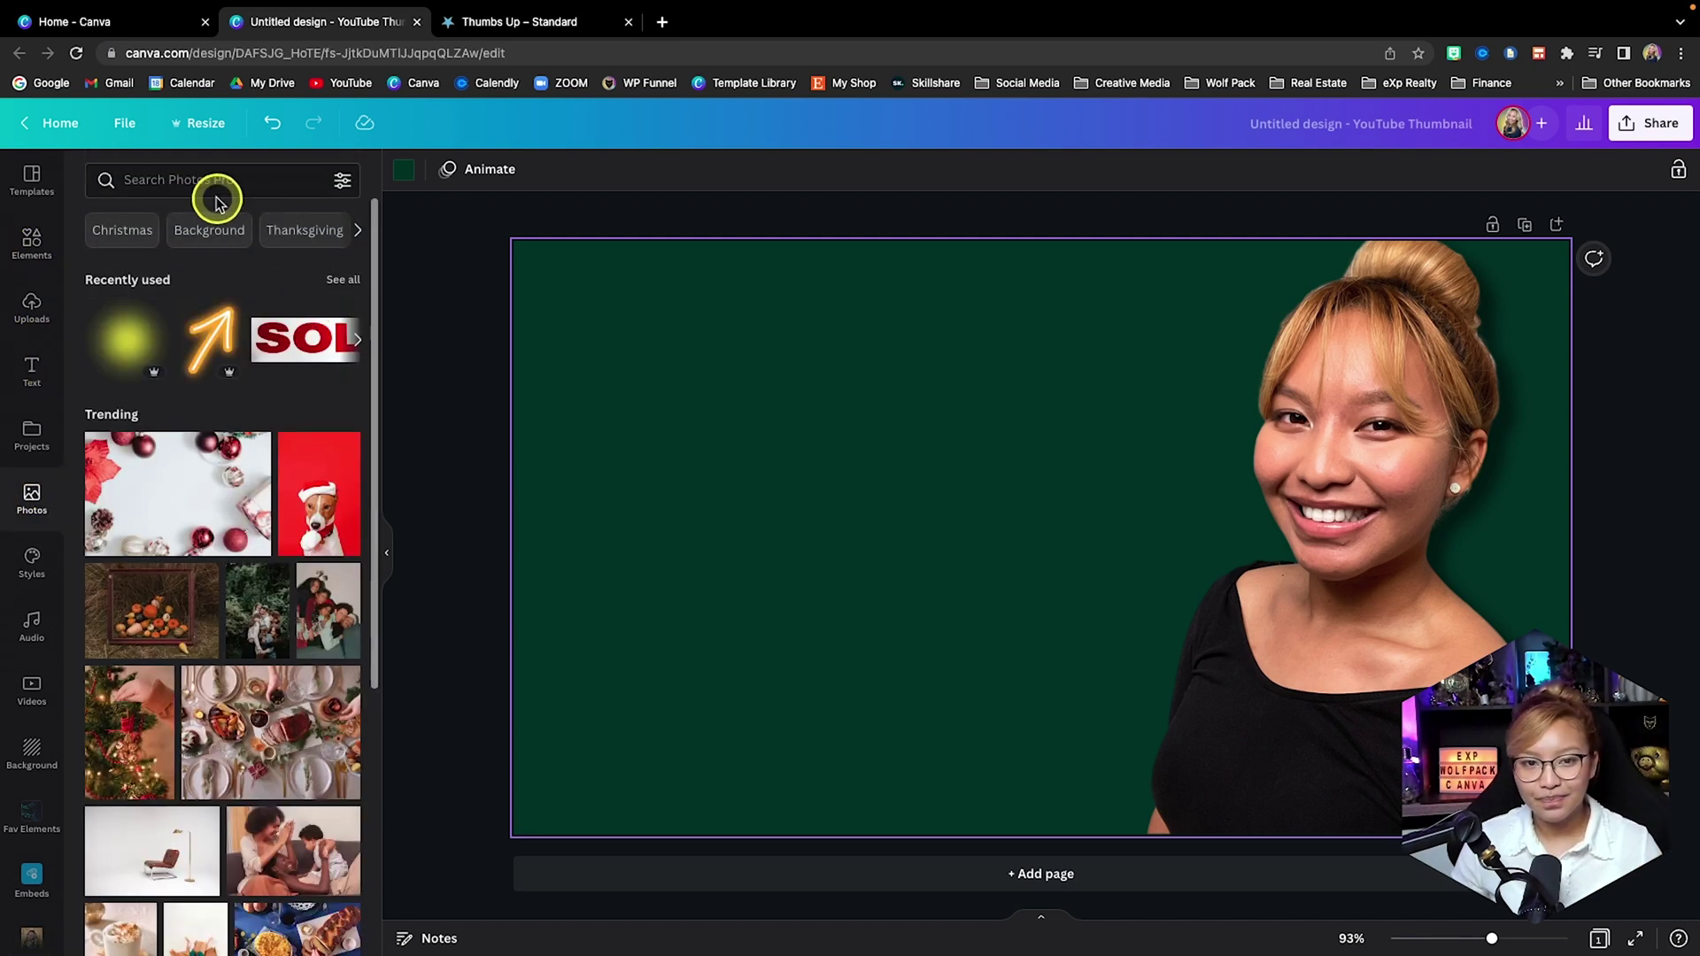
pyautogui.click(211, 185)
pyautogui.write('alberta')
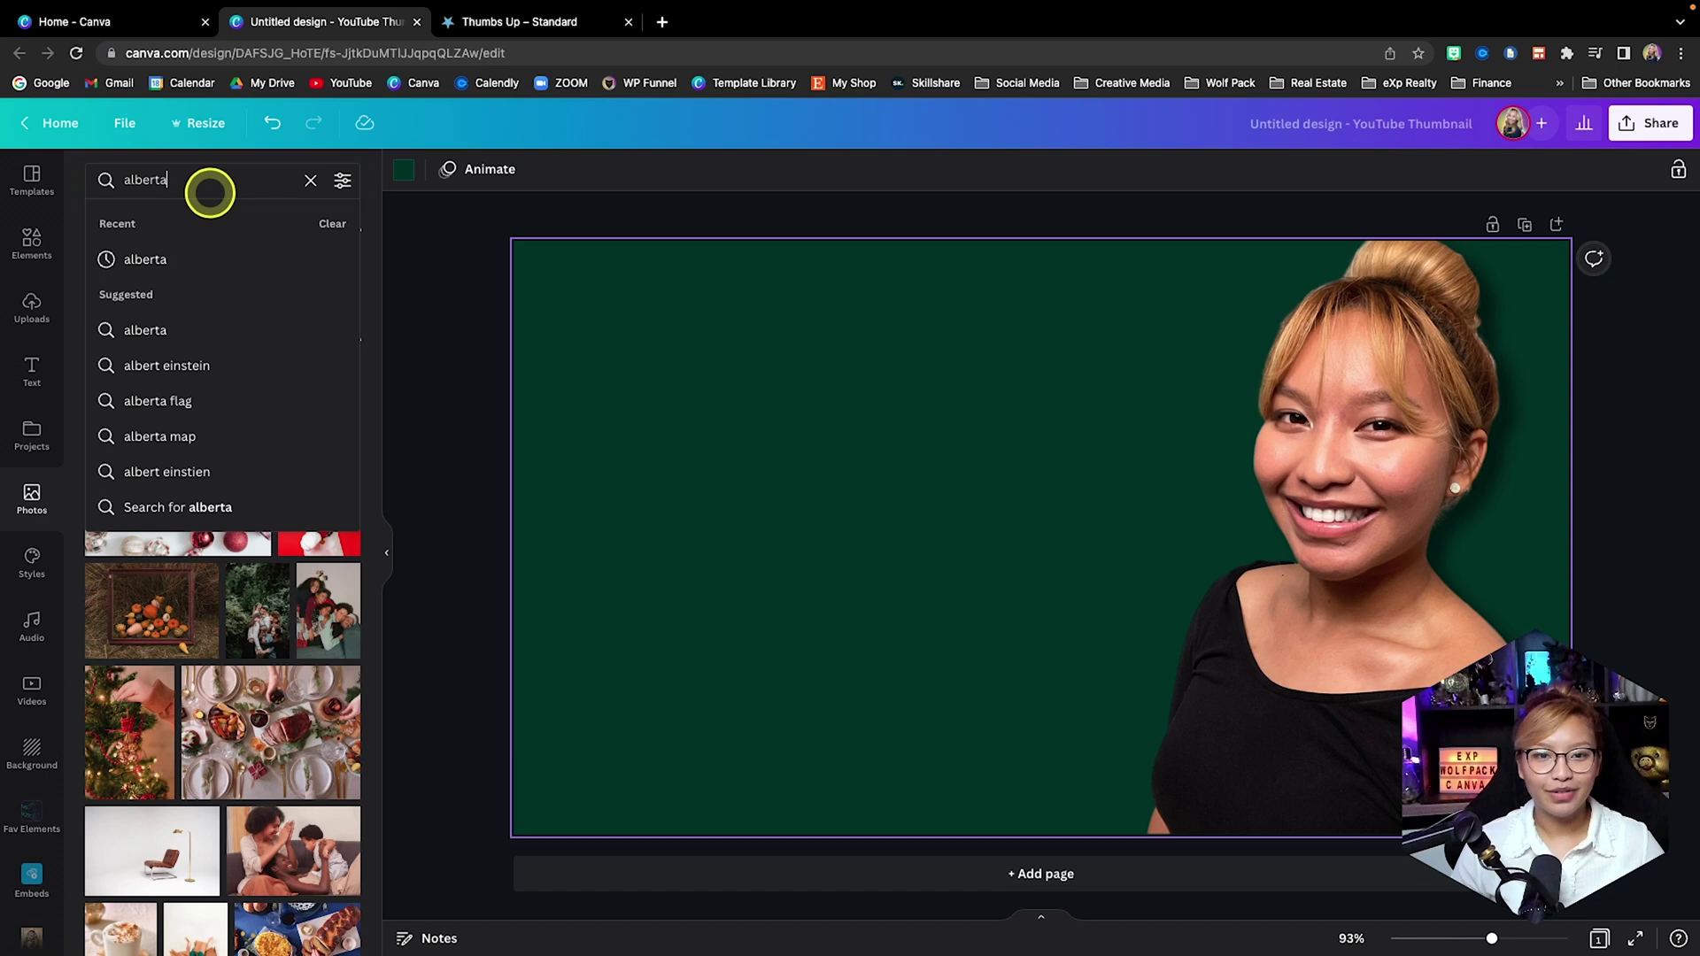
pyautogui.press('Return')
pyautogui.click(153, 264)
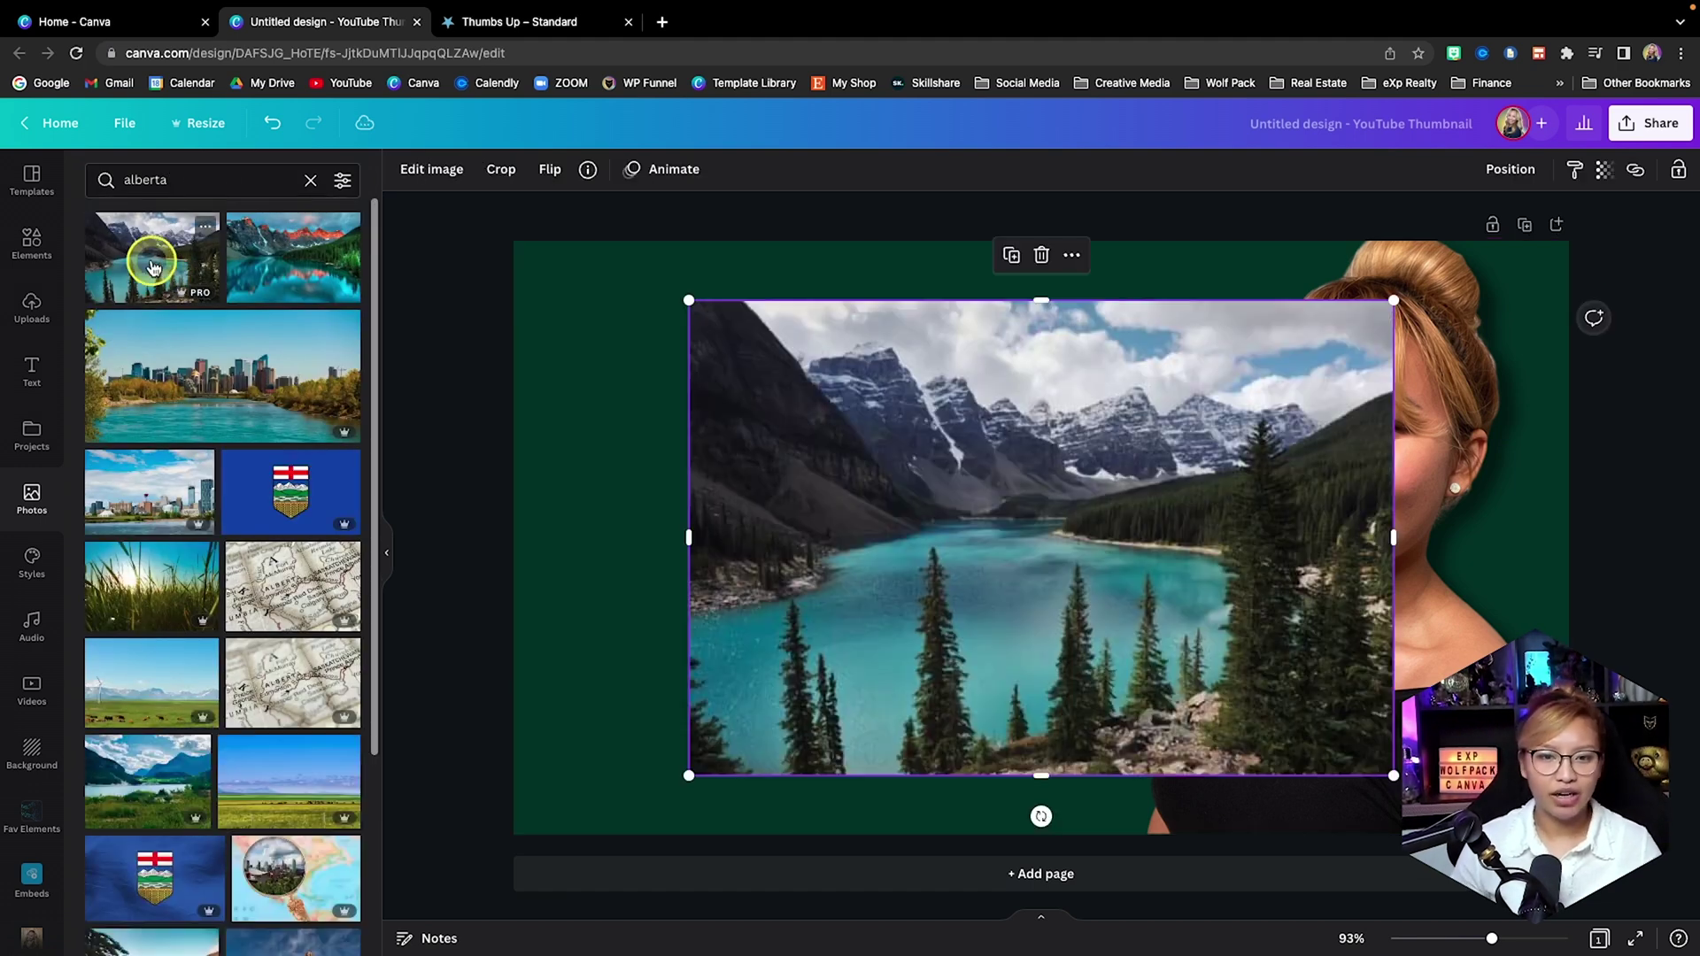
pyautogui.rightClick(895, 558)
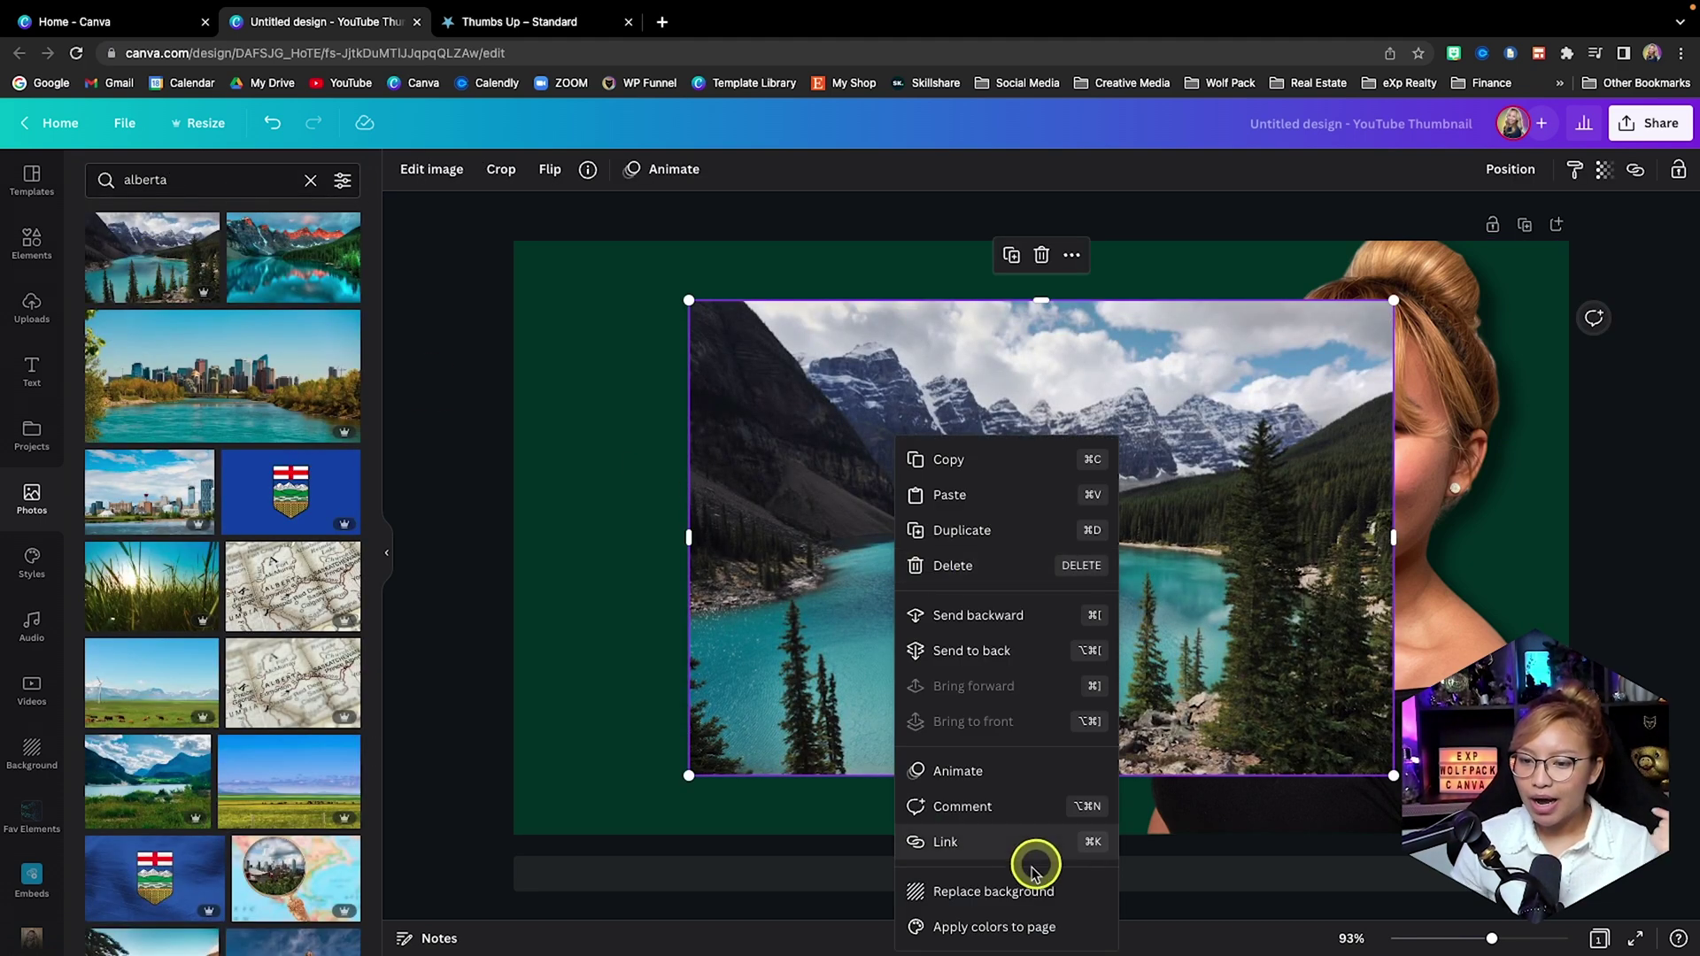
pyautogui.click(998, 892)
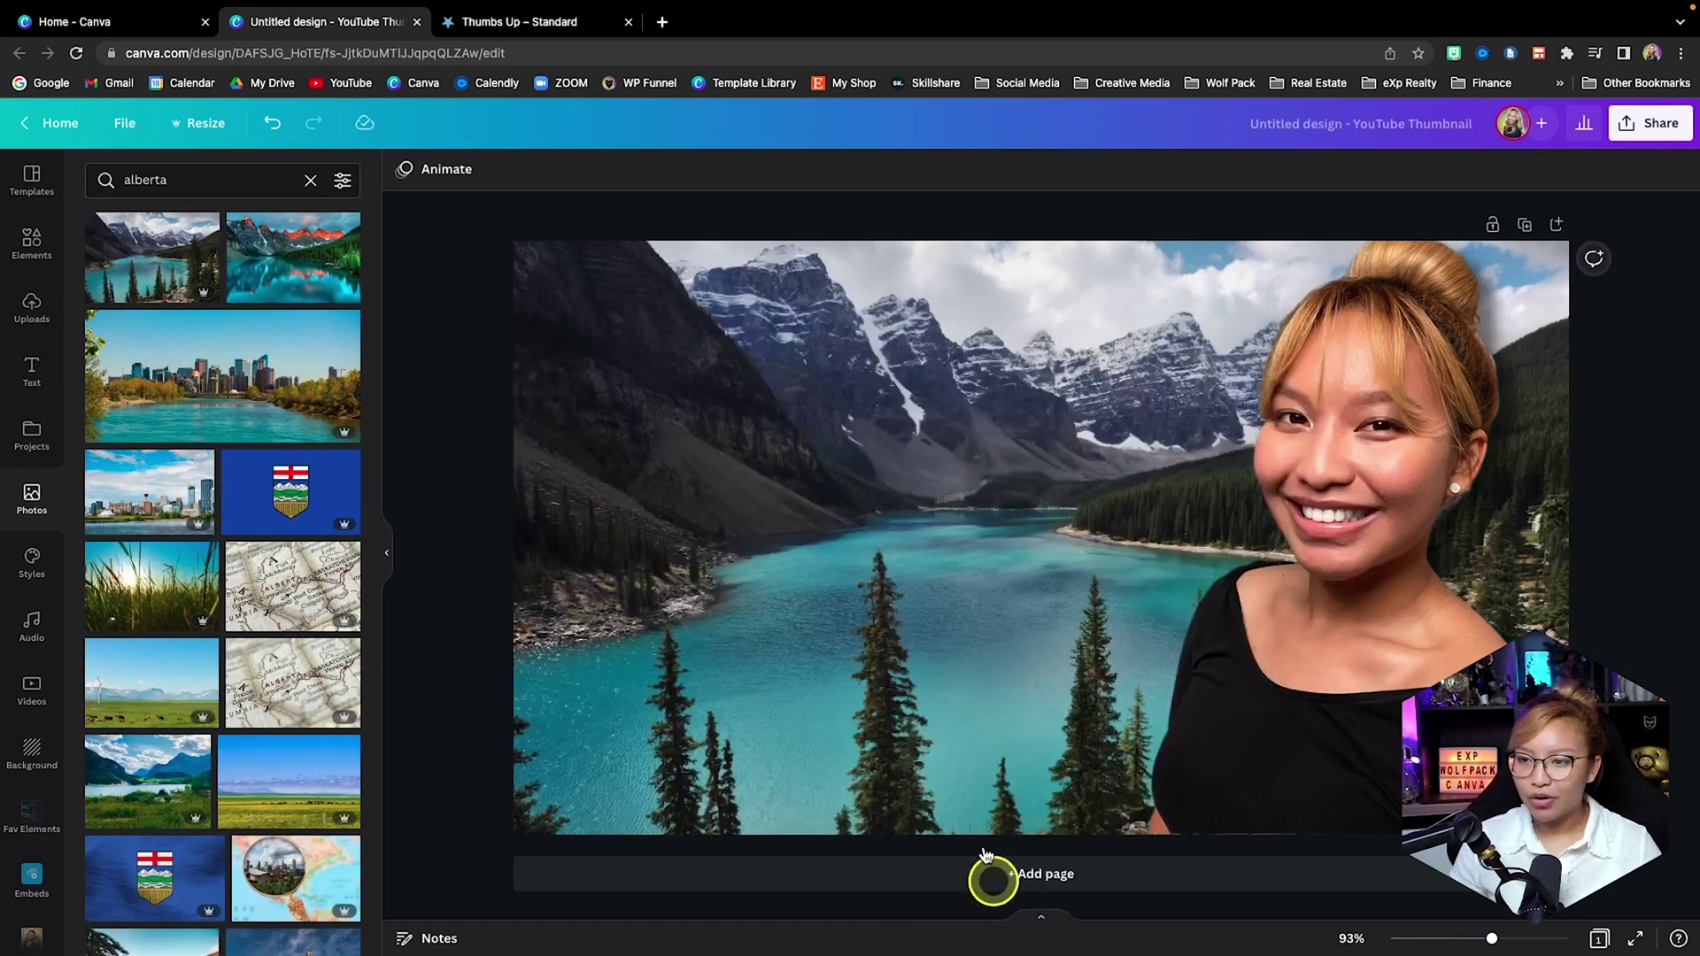
# Lower the Moraine Lake background's transparency to 15 so the dark green shows through.
pyautogui.click(851, 440)
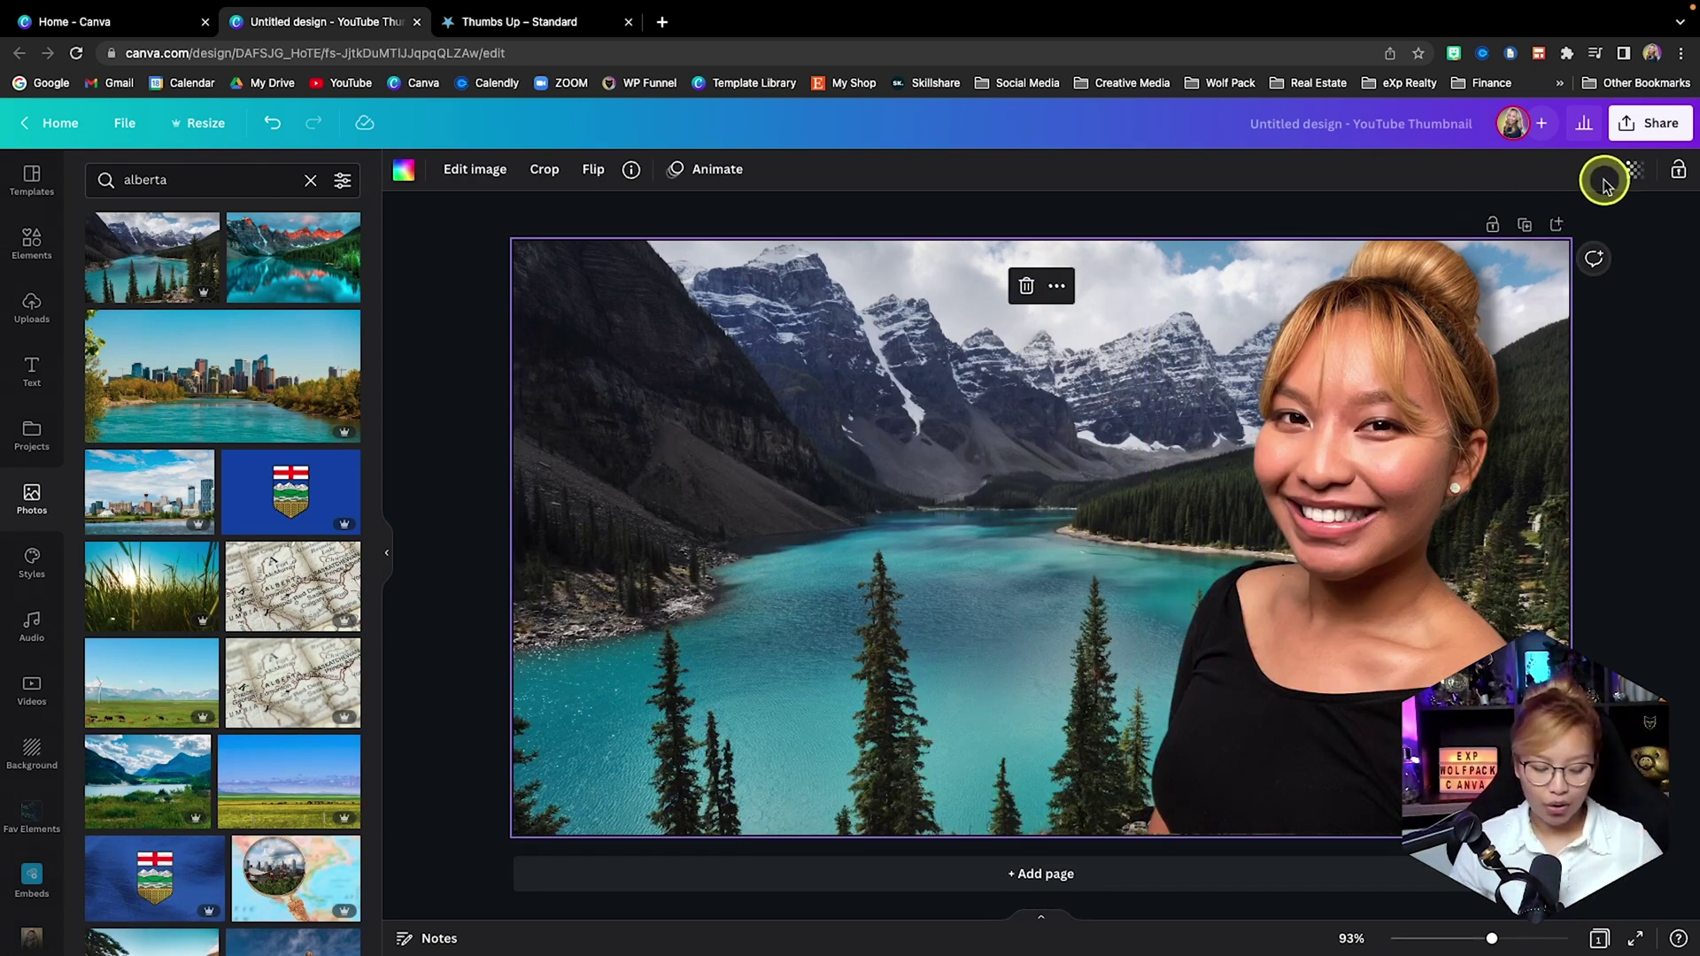
pyautogui.click(1633, 172)
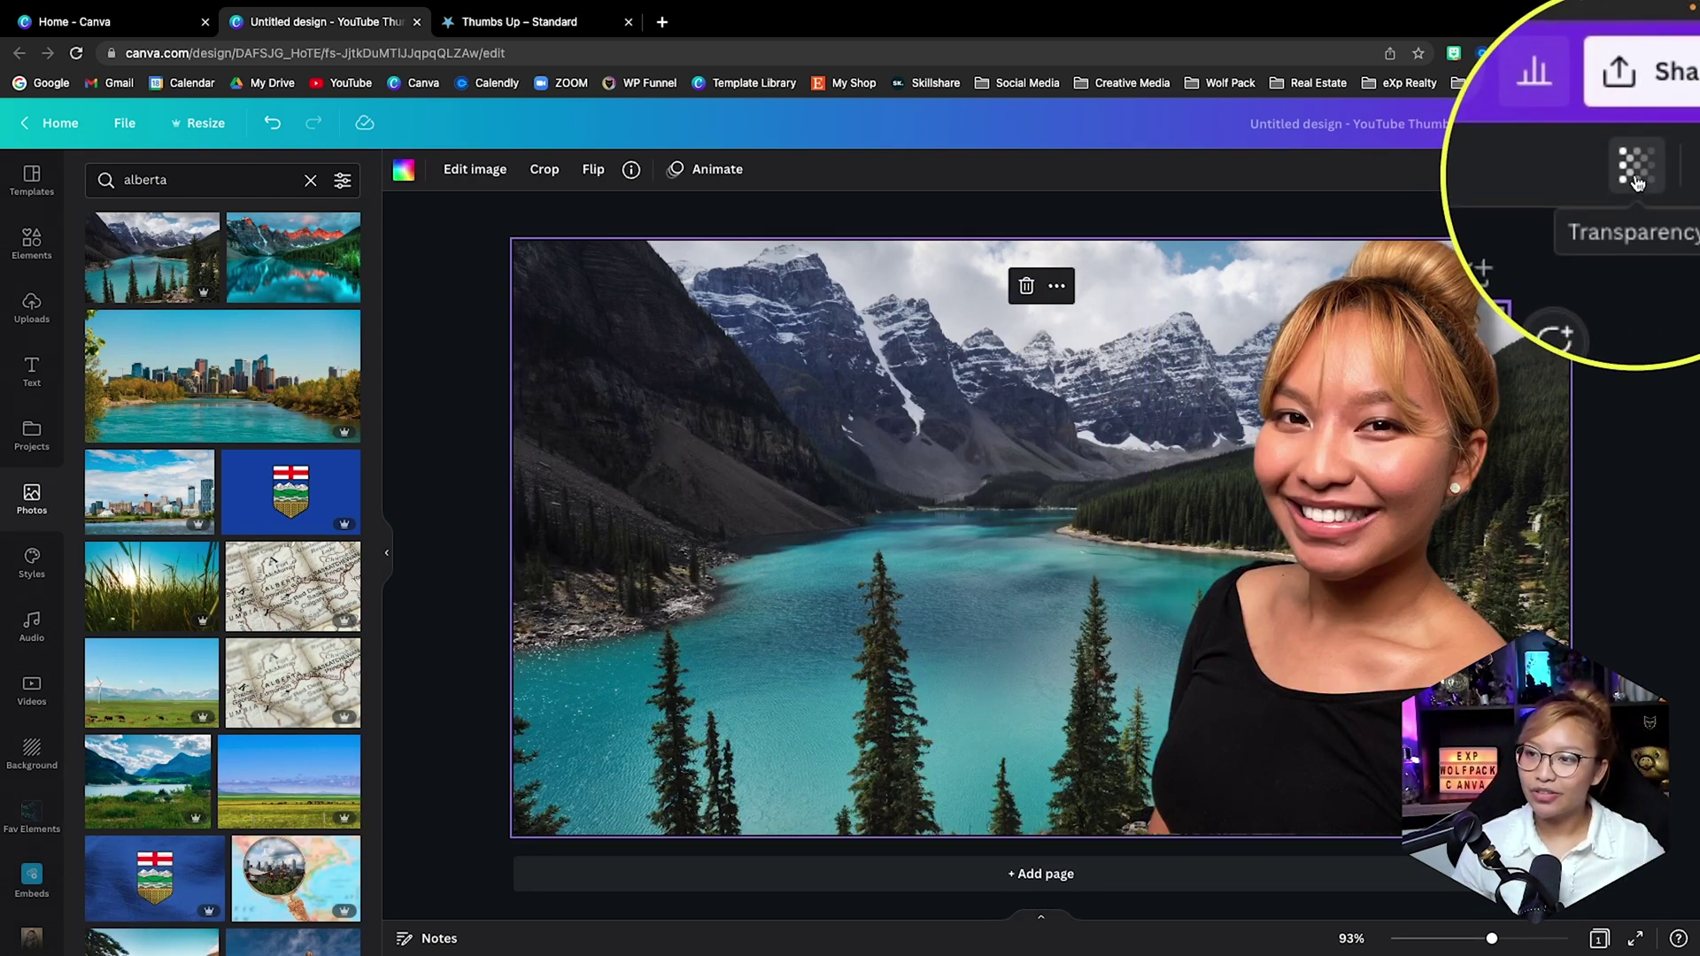
pyautogui.moveTo(1627, 242); pyautogui.dragTo(1488, 245)
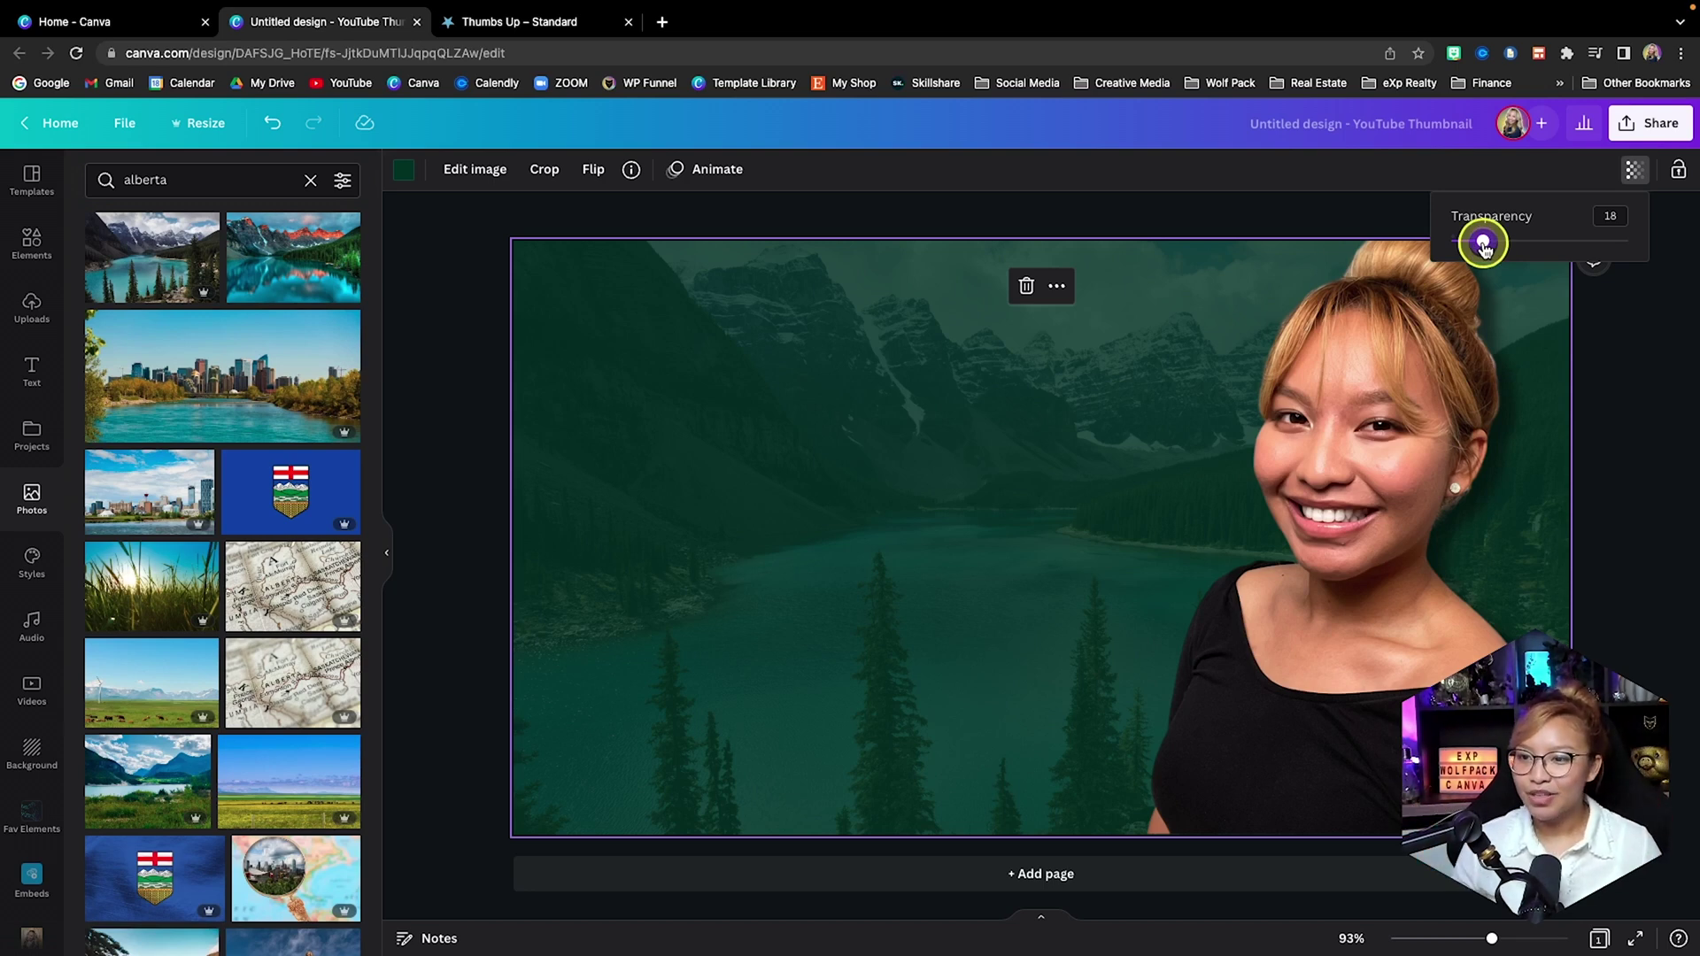
pyautogui.click(1603, 221)
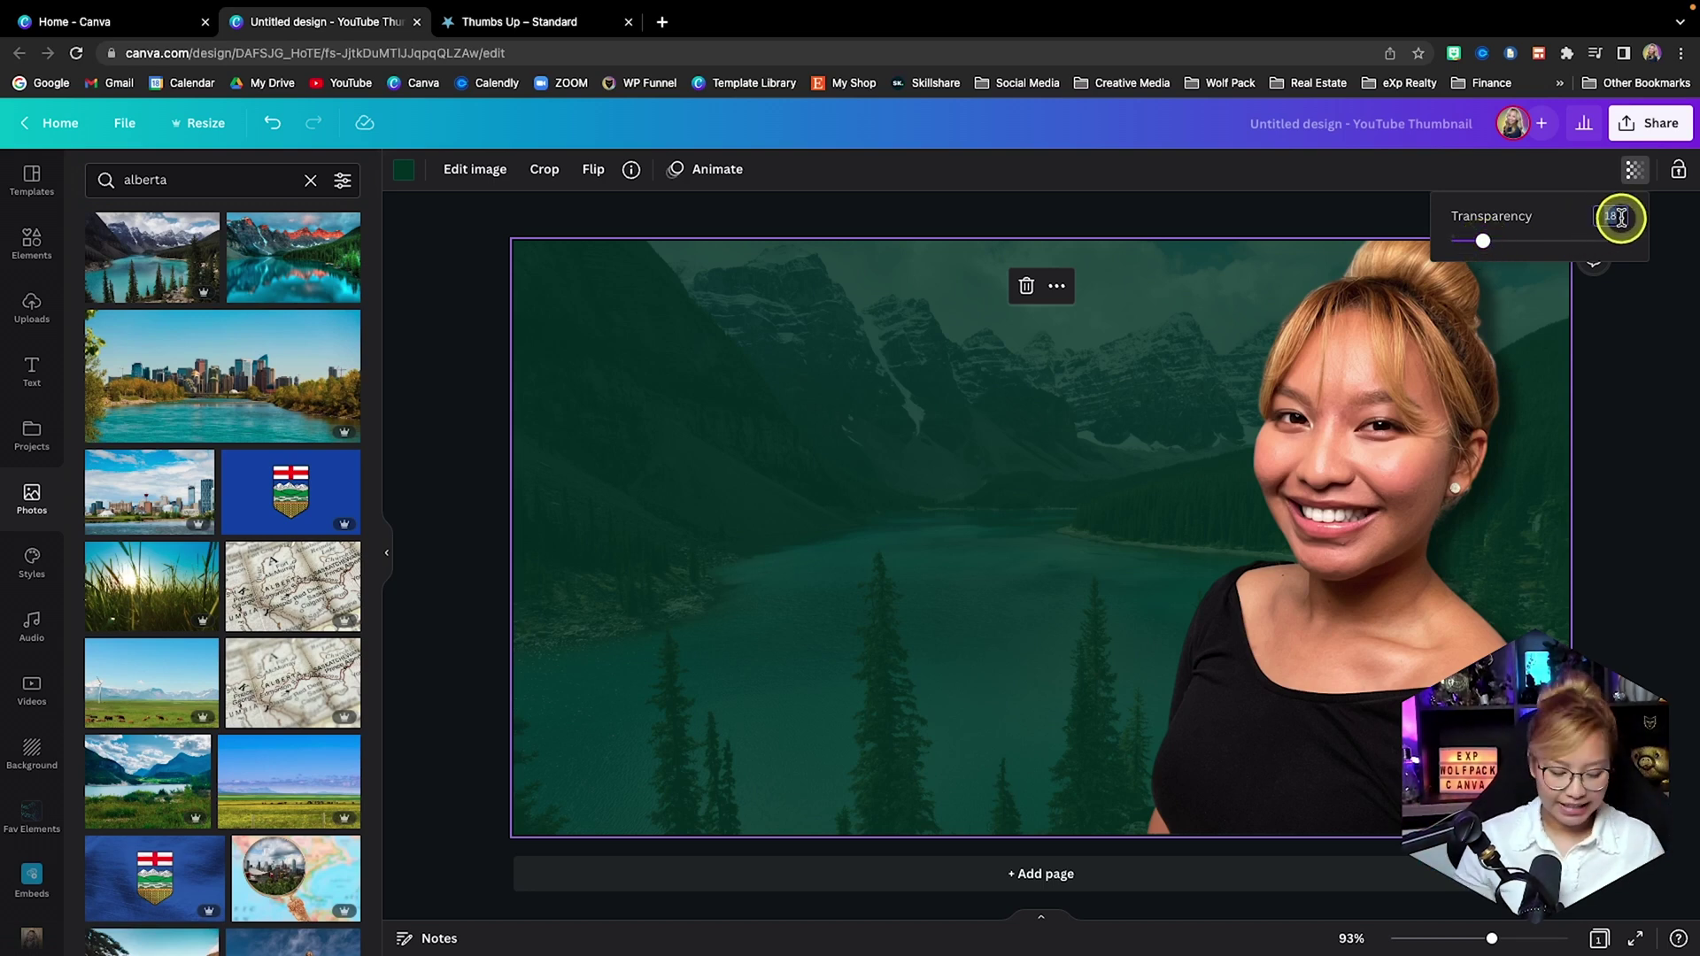
pyautogui.write('15')
pyautogui.click(1664, 426)
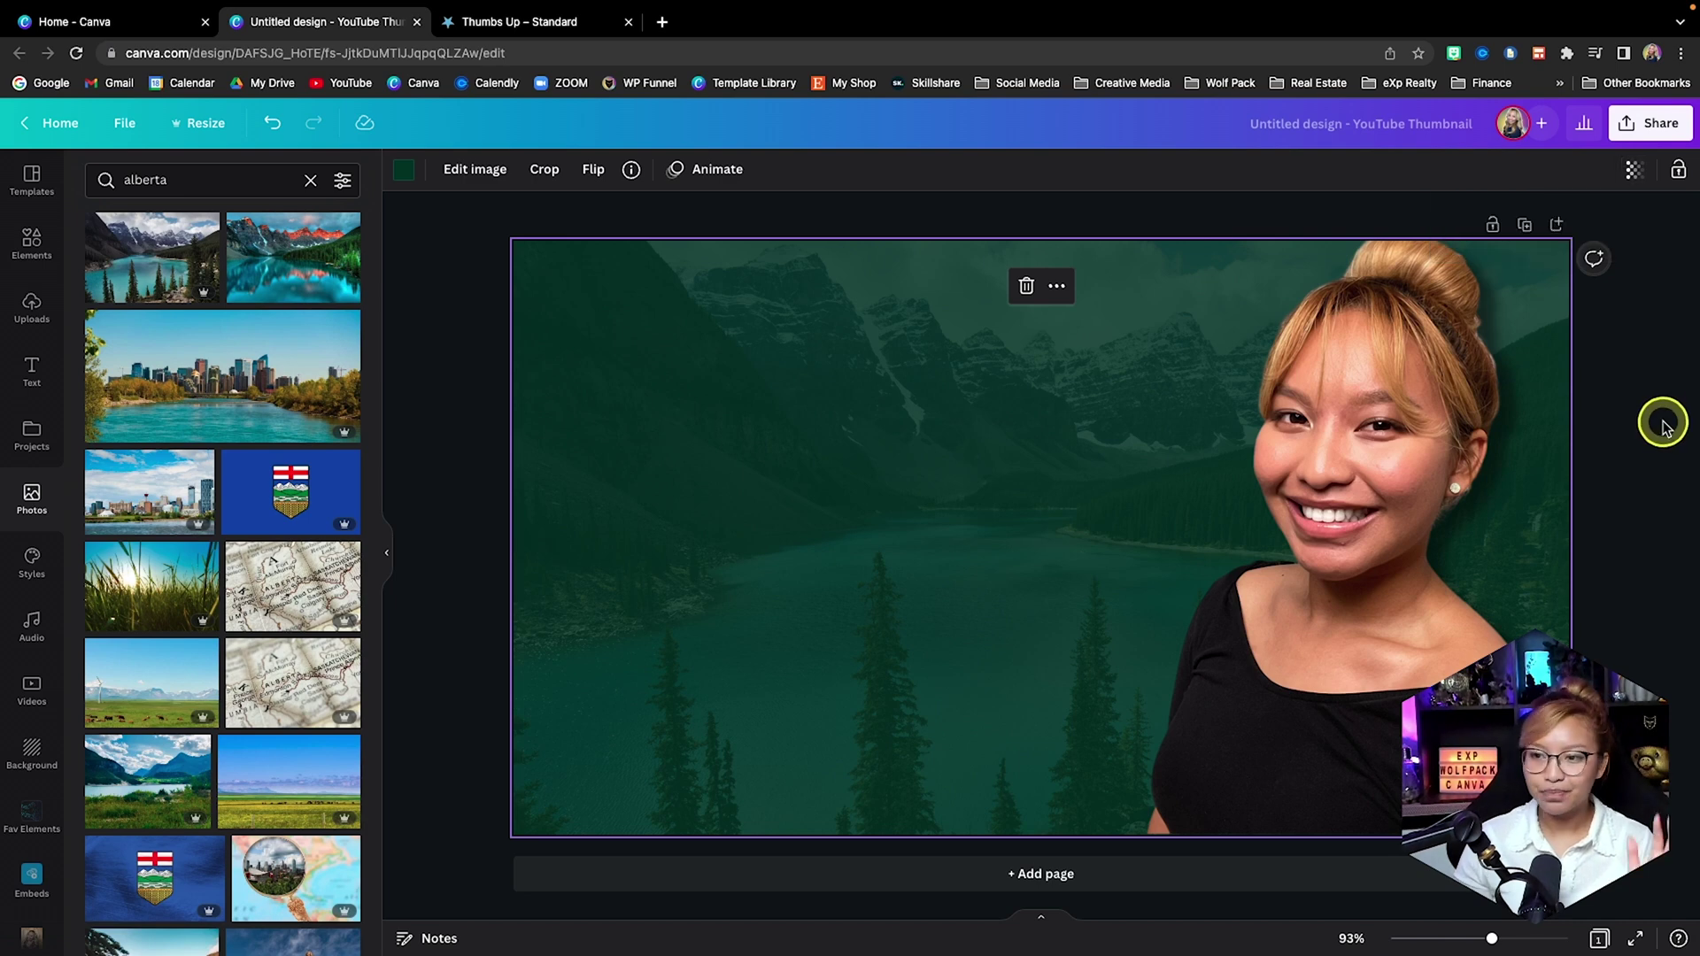
pyautogui.click(1648, 440)
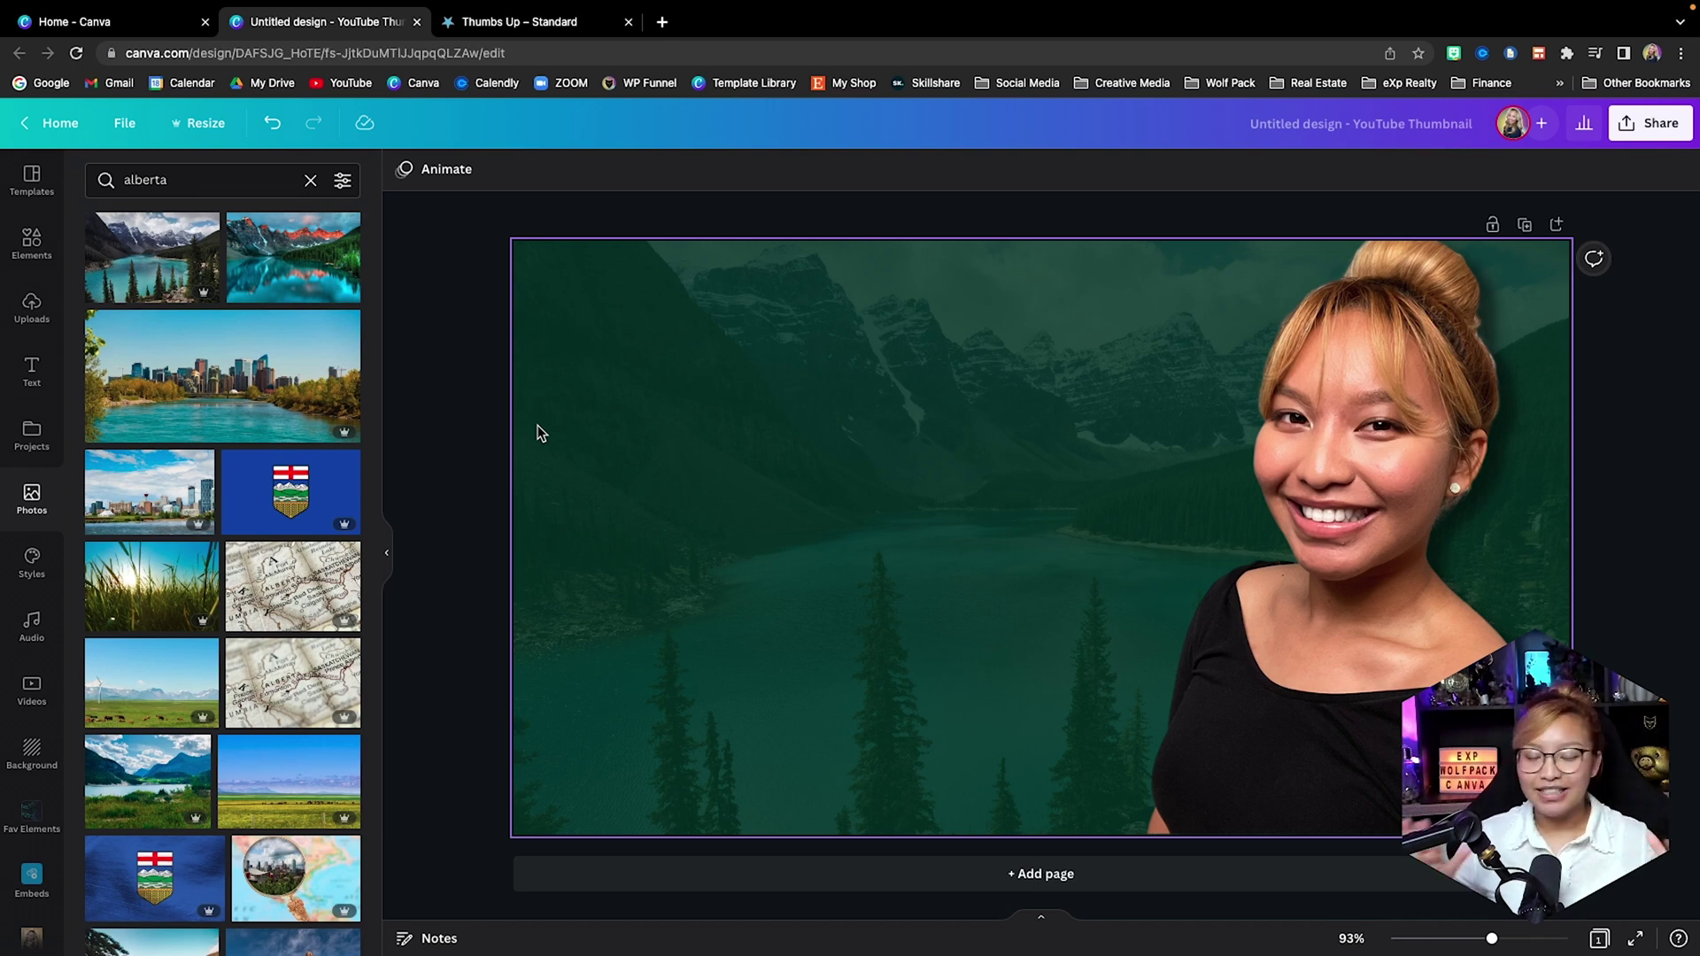
# Add an uppercase Open Sans Extra Bold heading reading 'COST OF'.
pyautogui.click(29, 375)
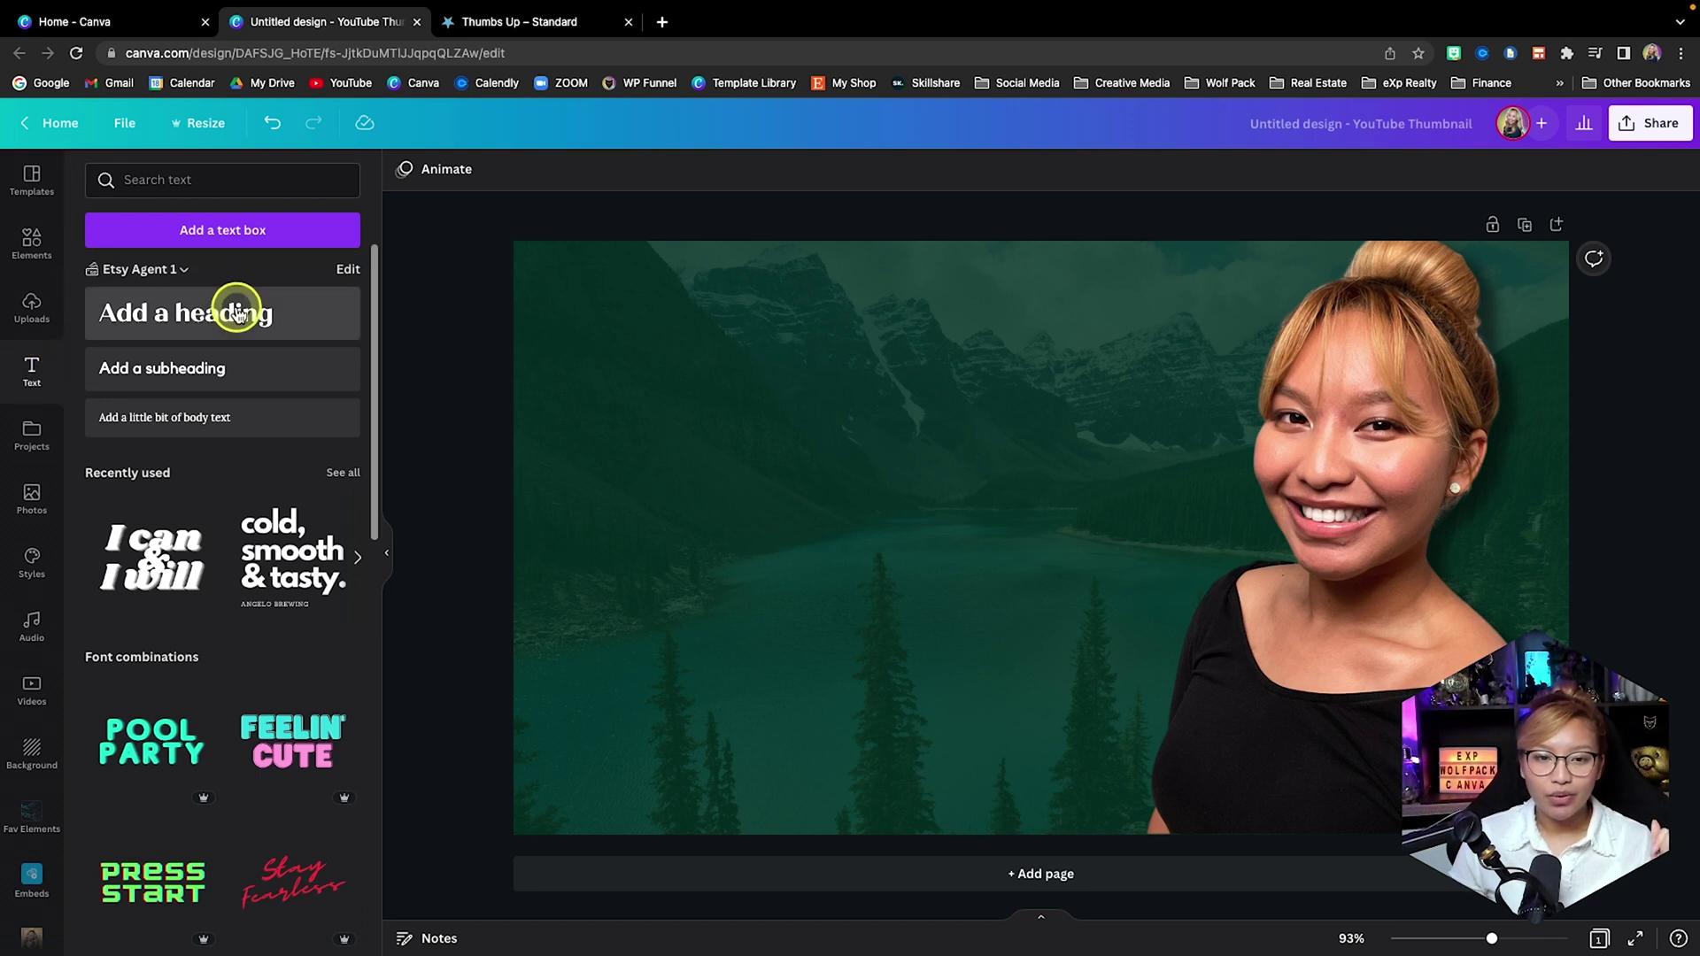
pyautogui.click(237, 314)
pyautogui.click(1087, 592)
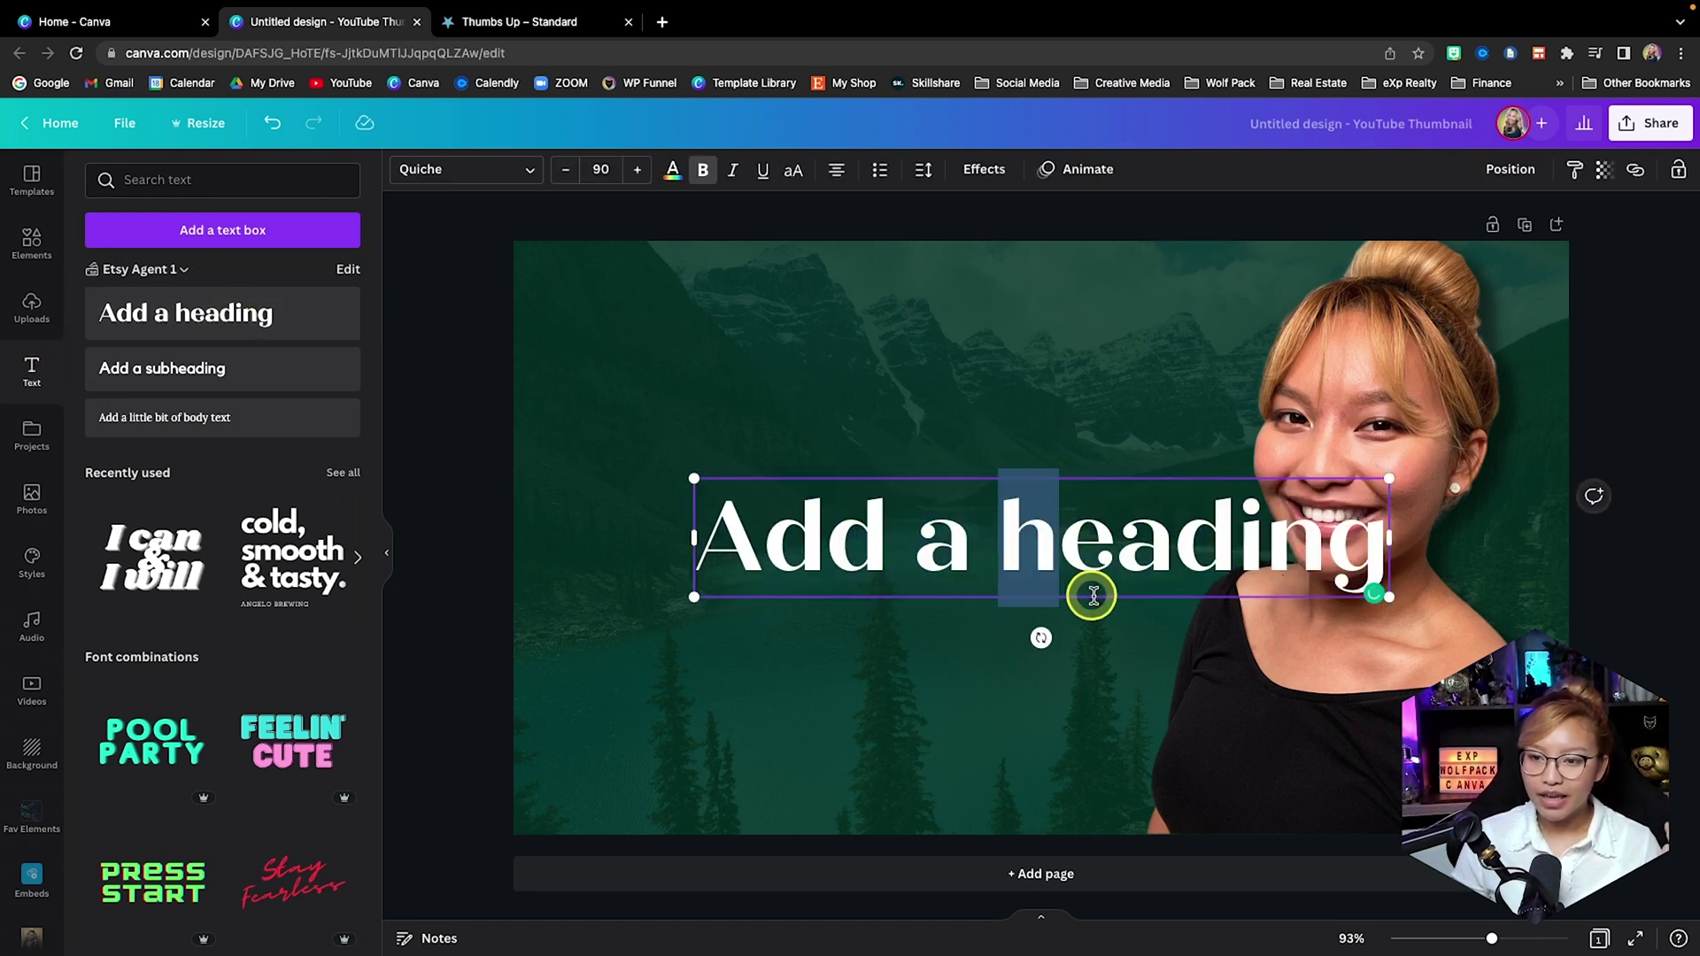
pyautogui.click(1110, 605)
pyautogui.moveTo(934, 516); pyautogui.dragTo(858, 428)
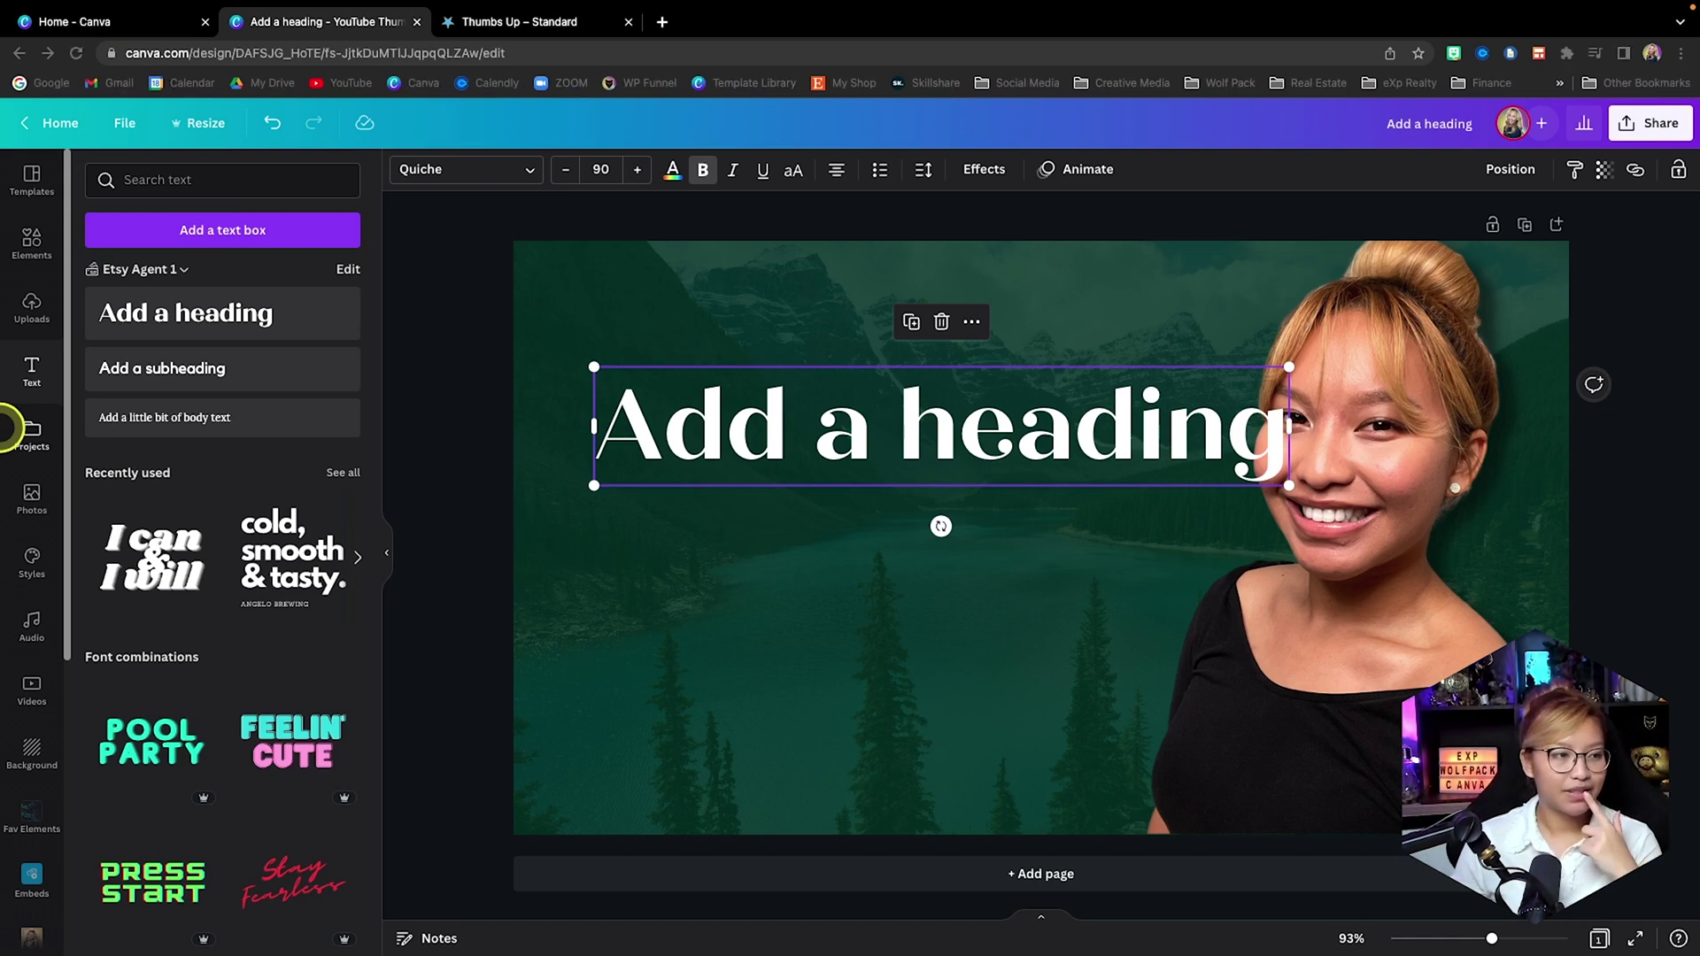
pyautogui.click(456, 169)
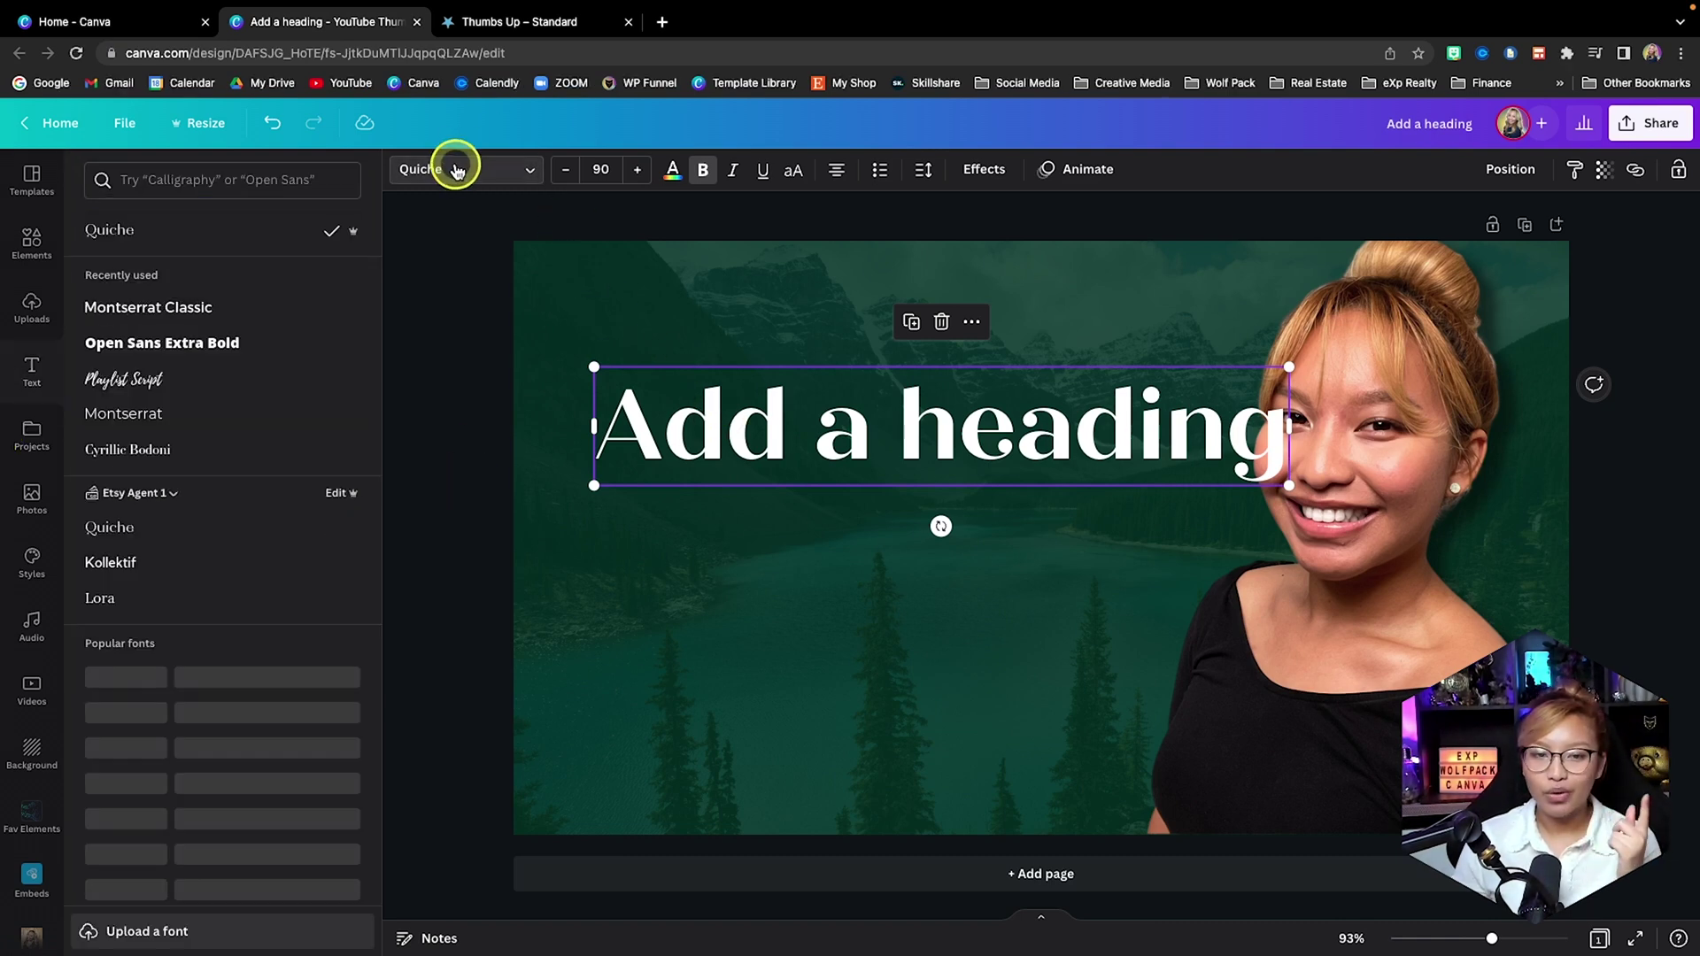
pyautogui.click(295, 348)
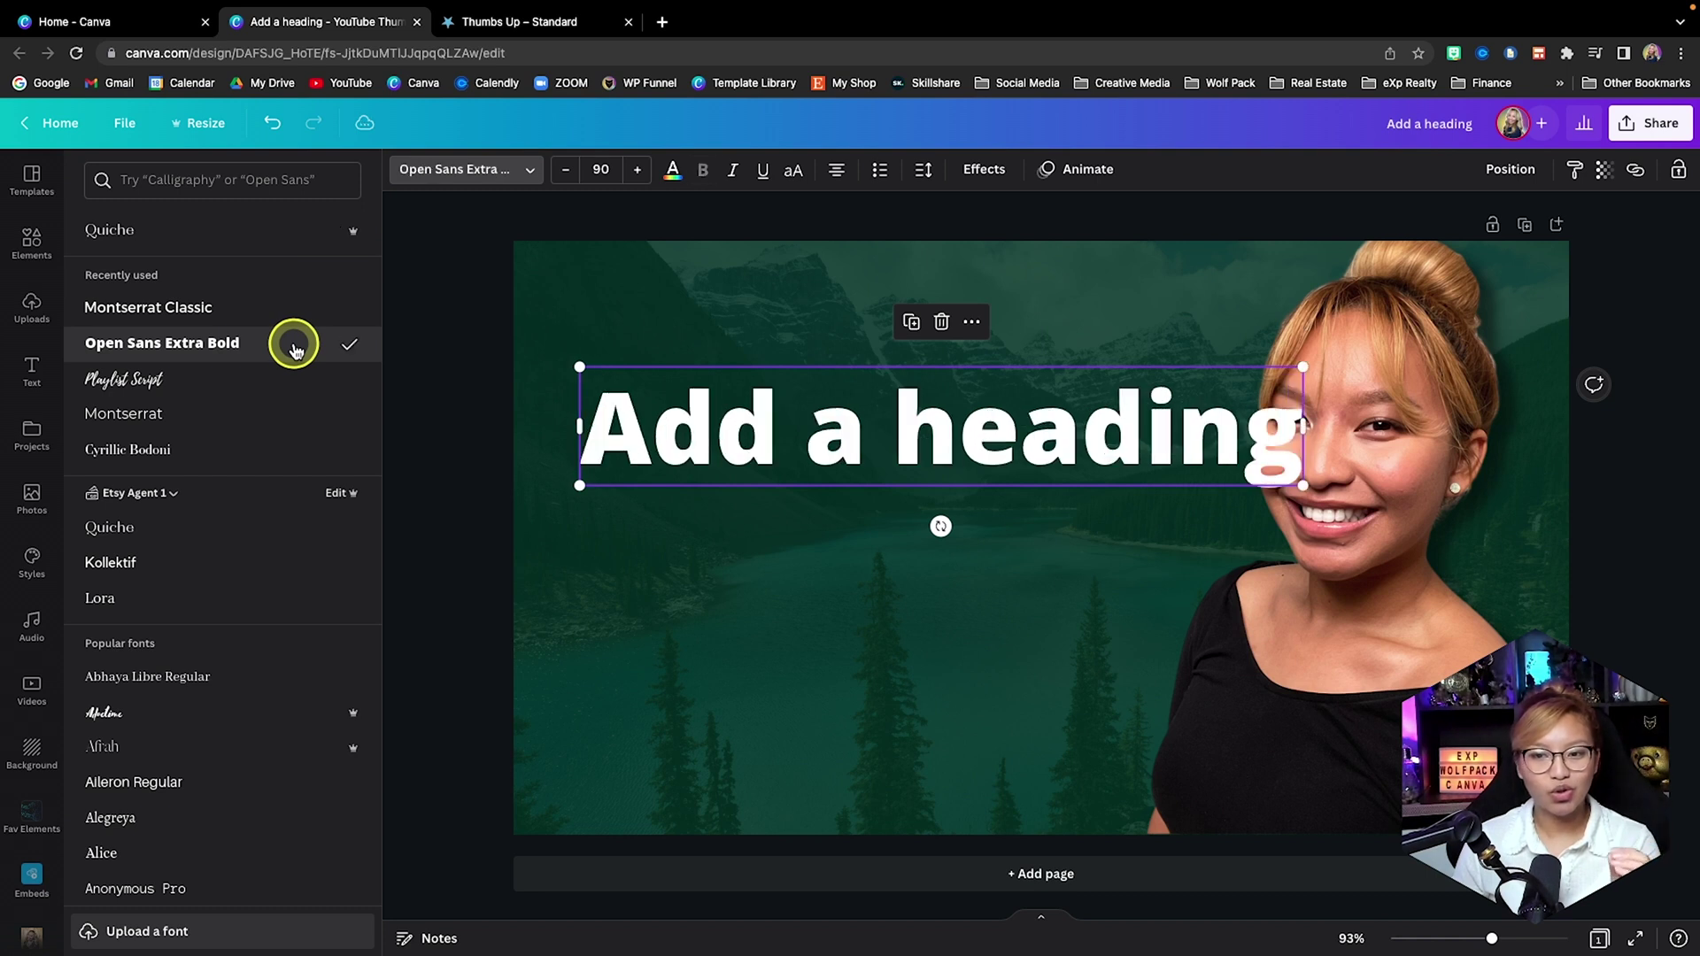
pyautogui.click(793, 170)
pyautogui.doubleClick(589, 406)
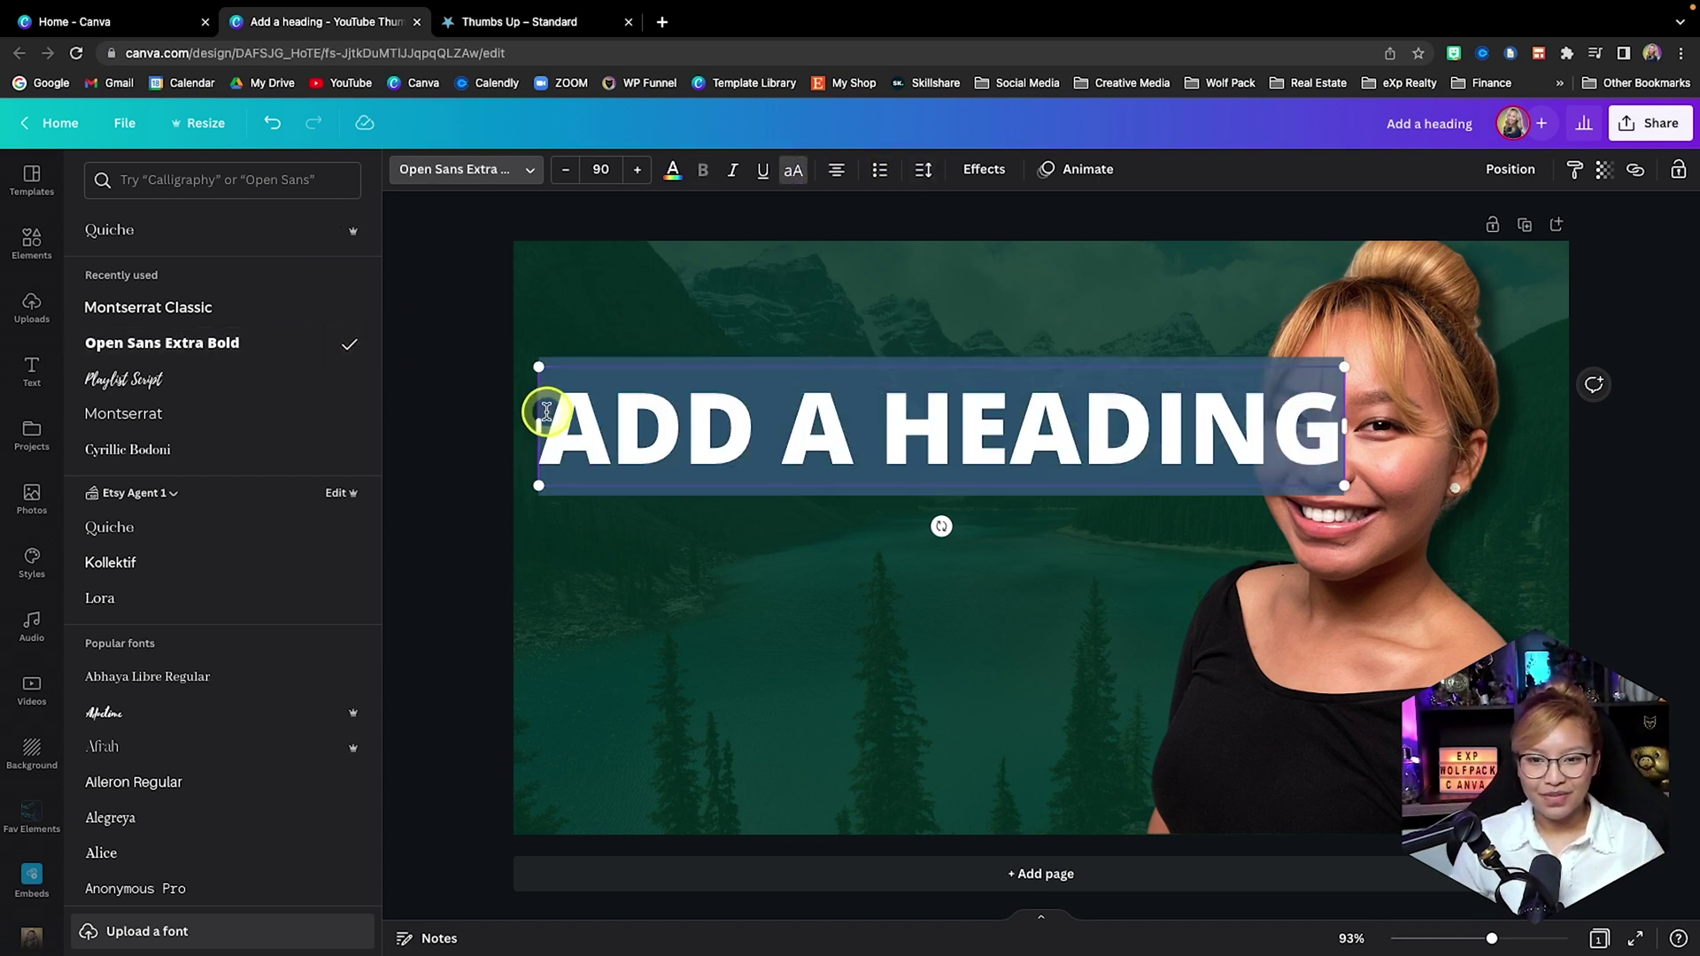
pyautogui.write('COST OF')
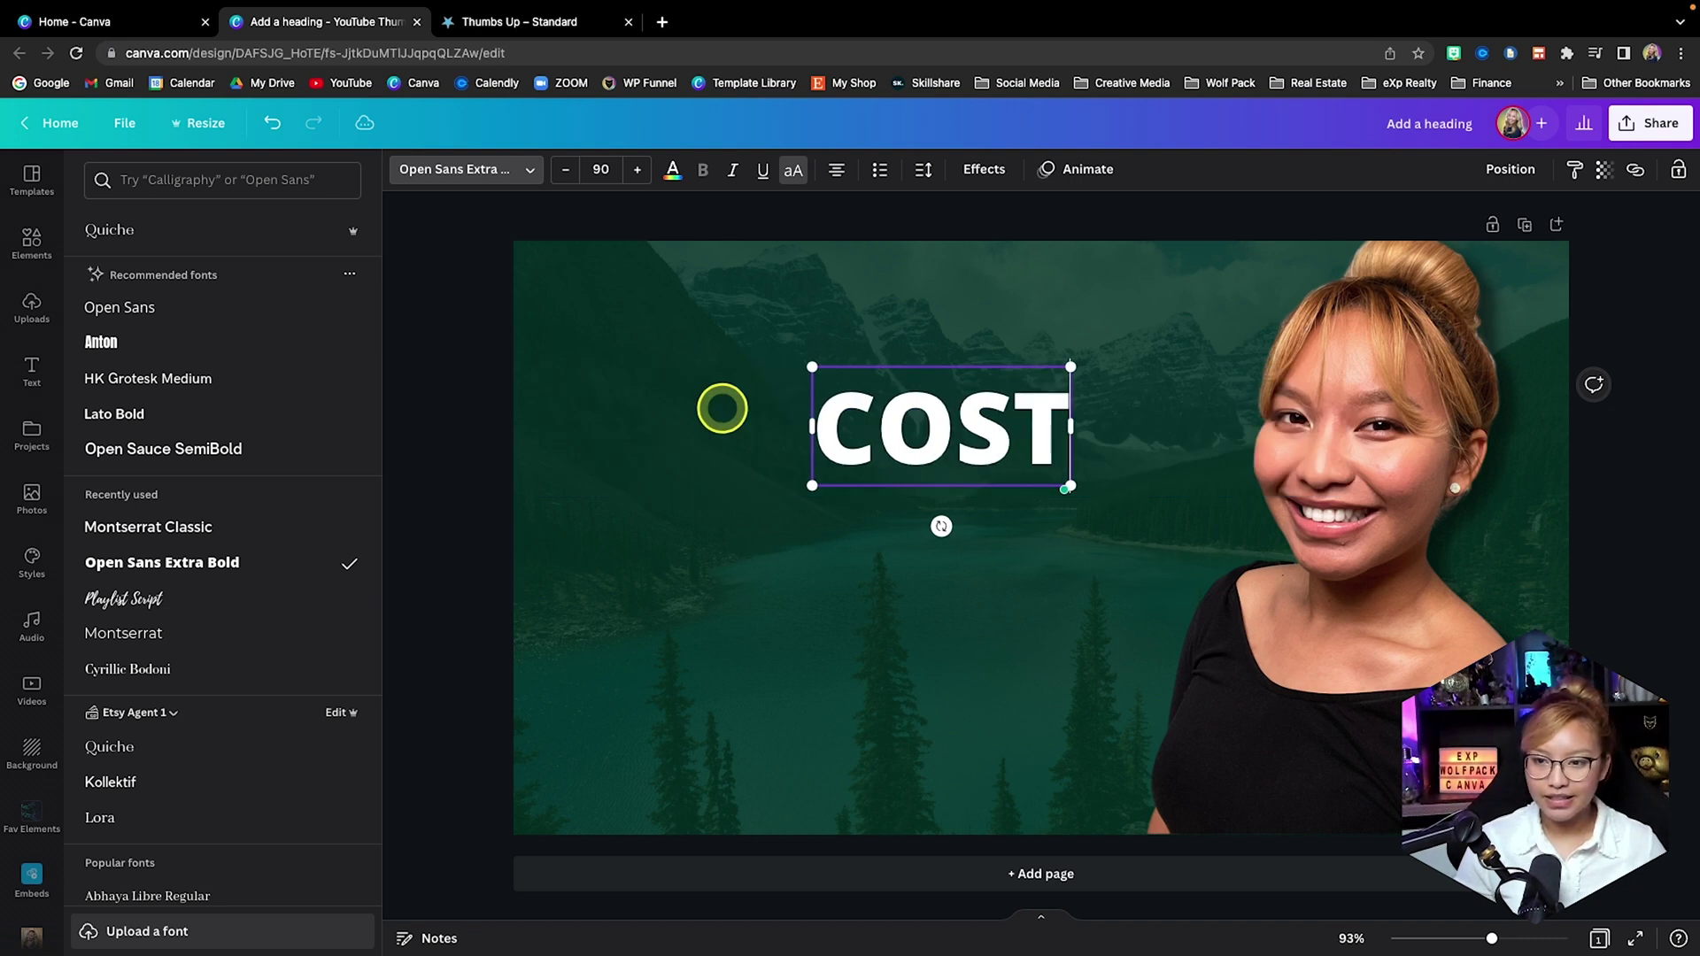
pyautogui.click(950, 466)
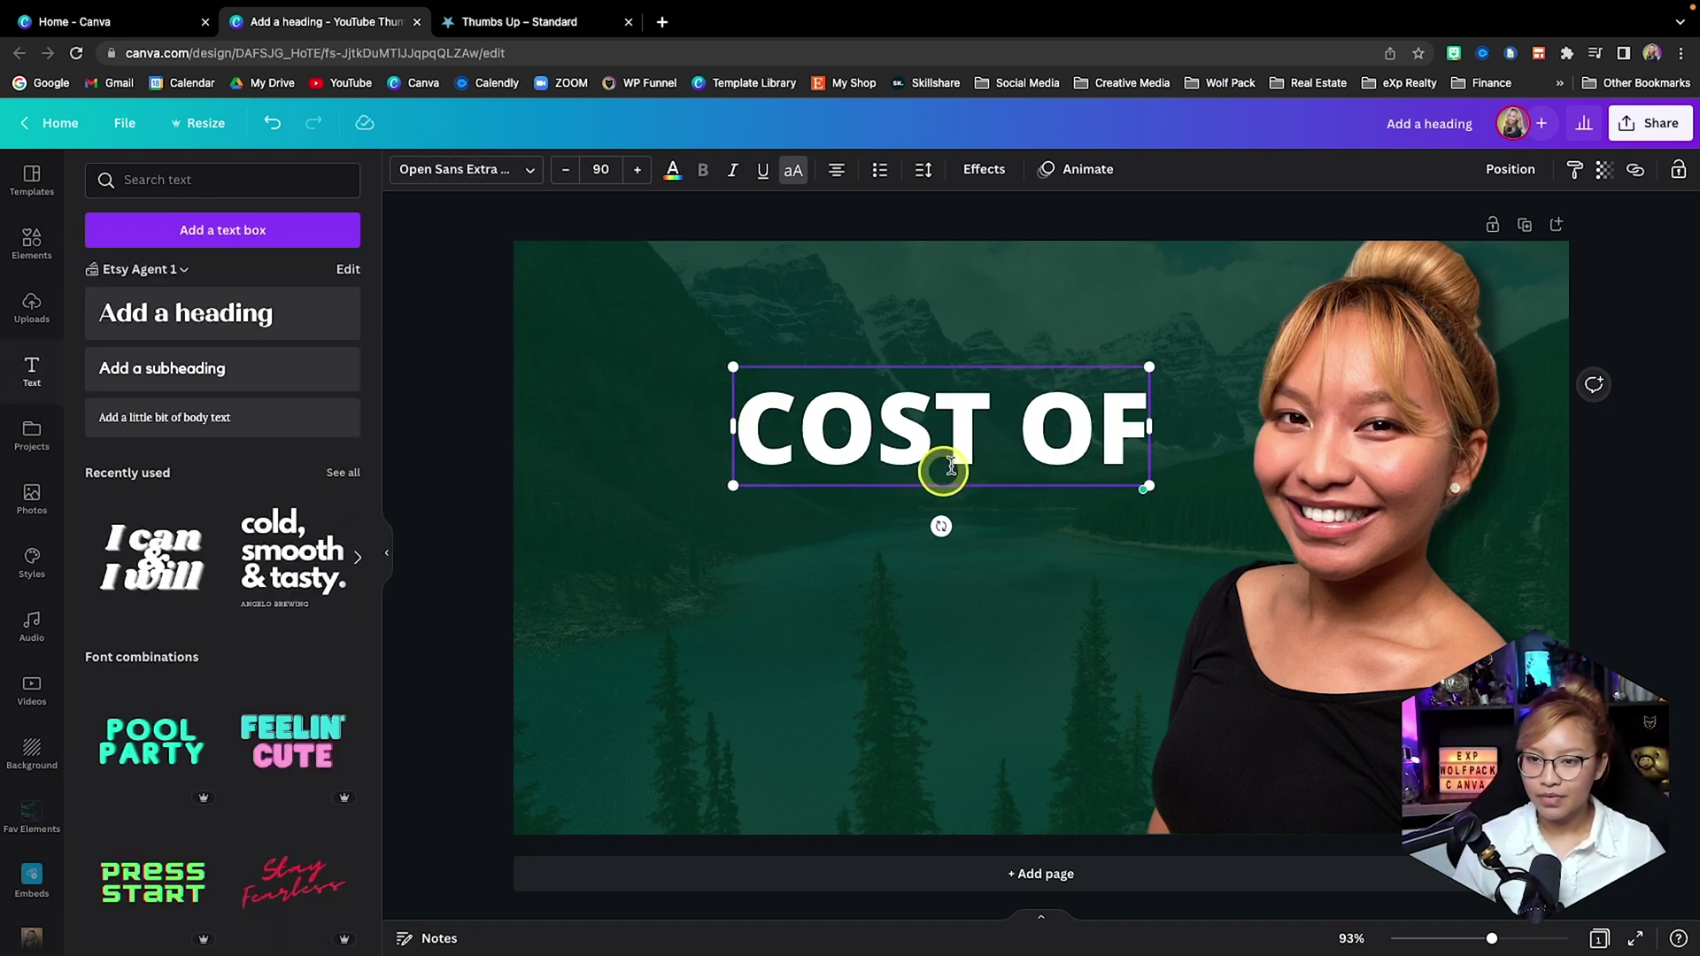
# Position 'COST OF' at left and retype the duplicate line beneath it as 'YOURCITY'.
pyautogui.click(894, 659)
pyautogui.moveTo(922, 443); pyautogui.dragTo(878, 691)
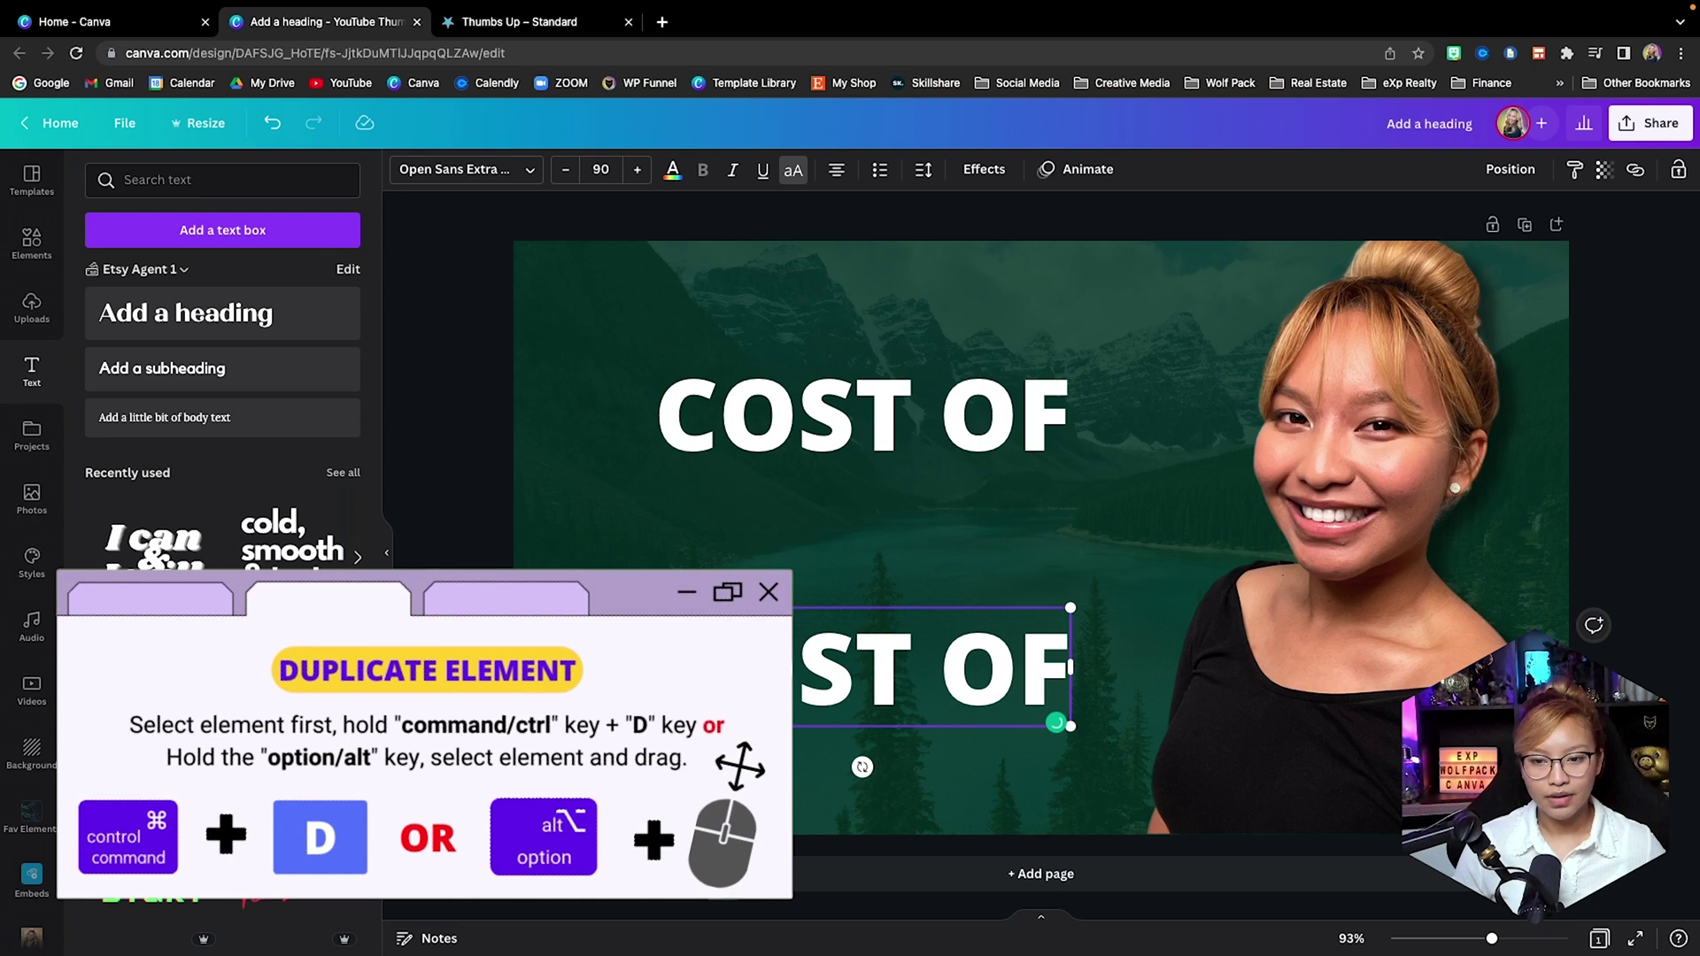
pyautogui.moveTo(673, 669); pyautogui.dragTo(1074, 651)
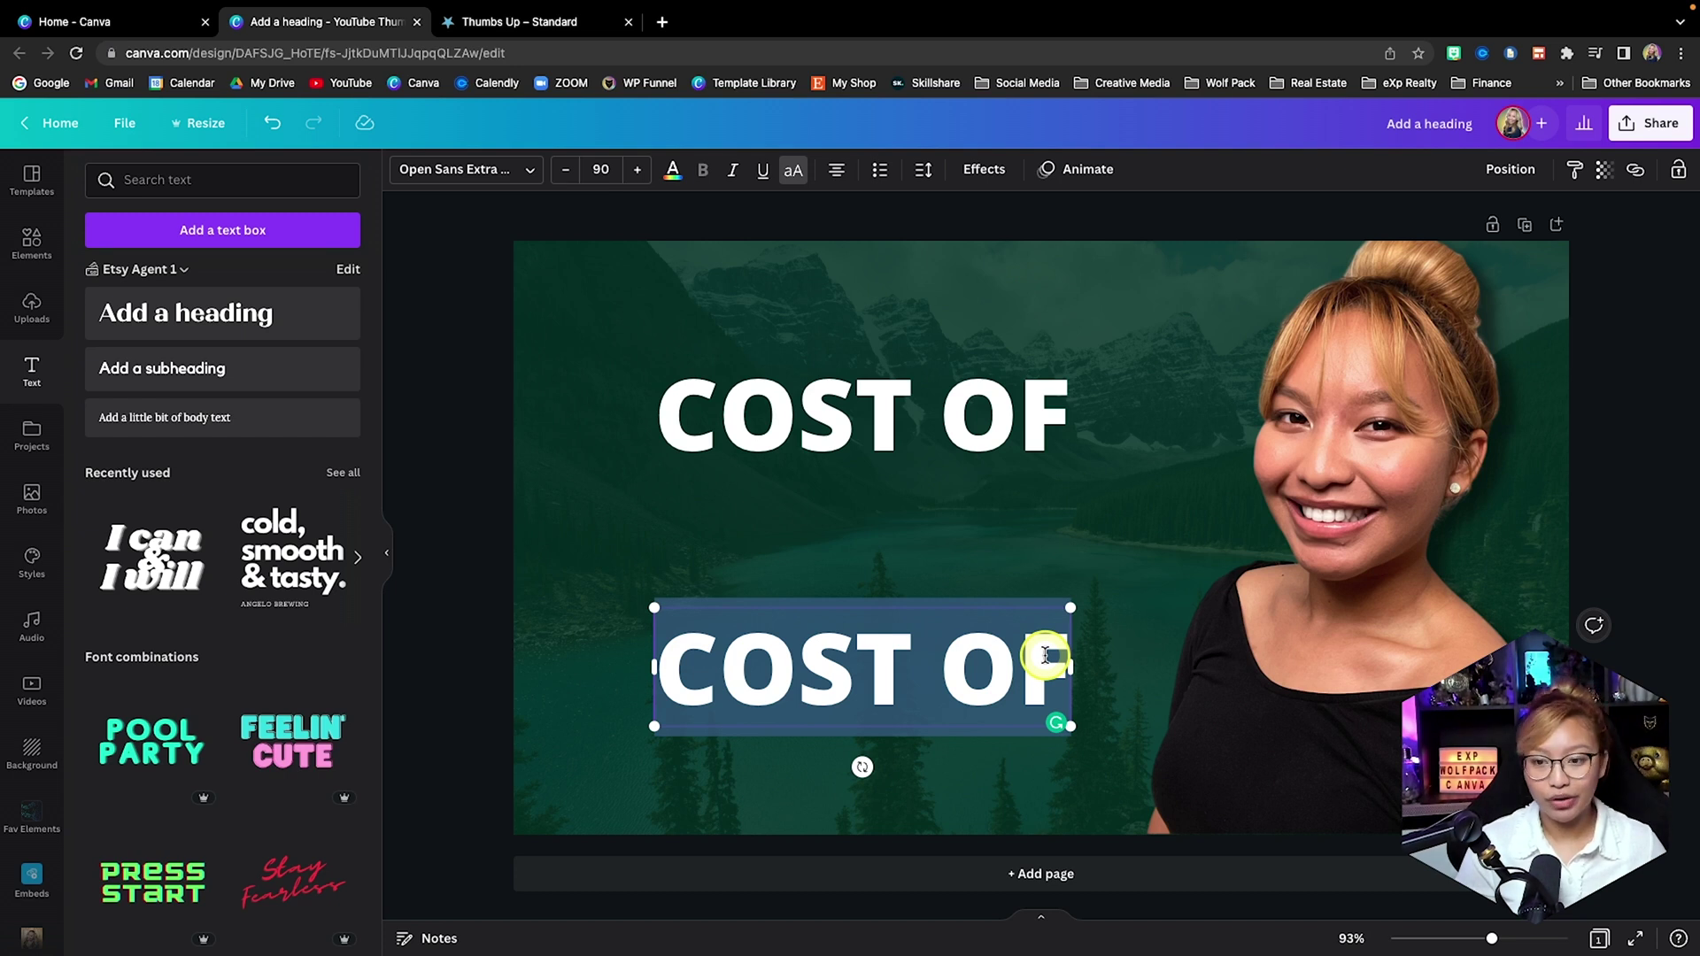
pyautogui.write('YOURC')
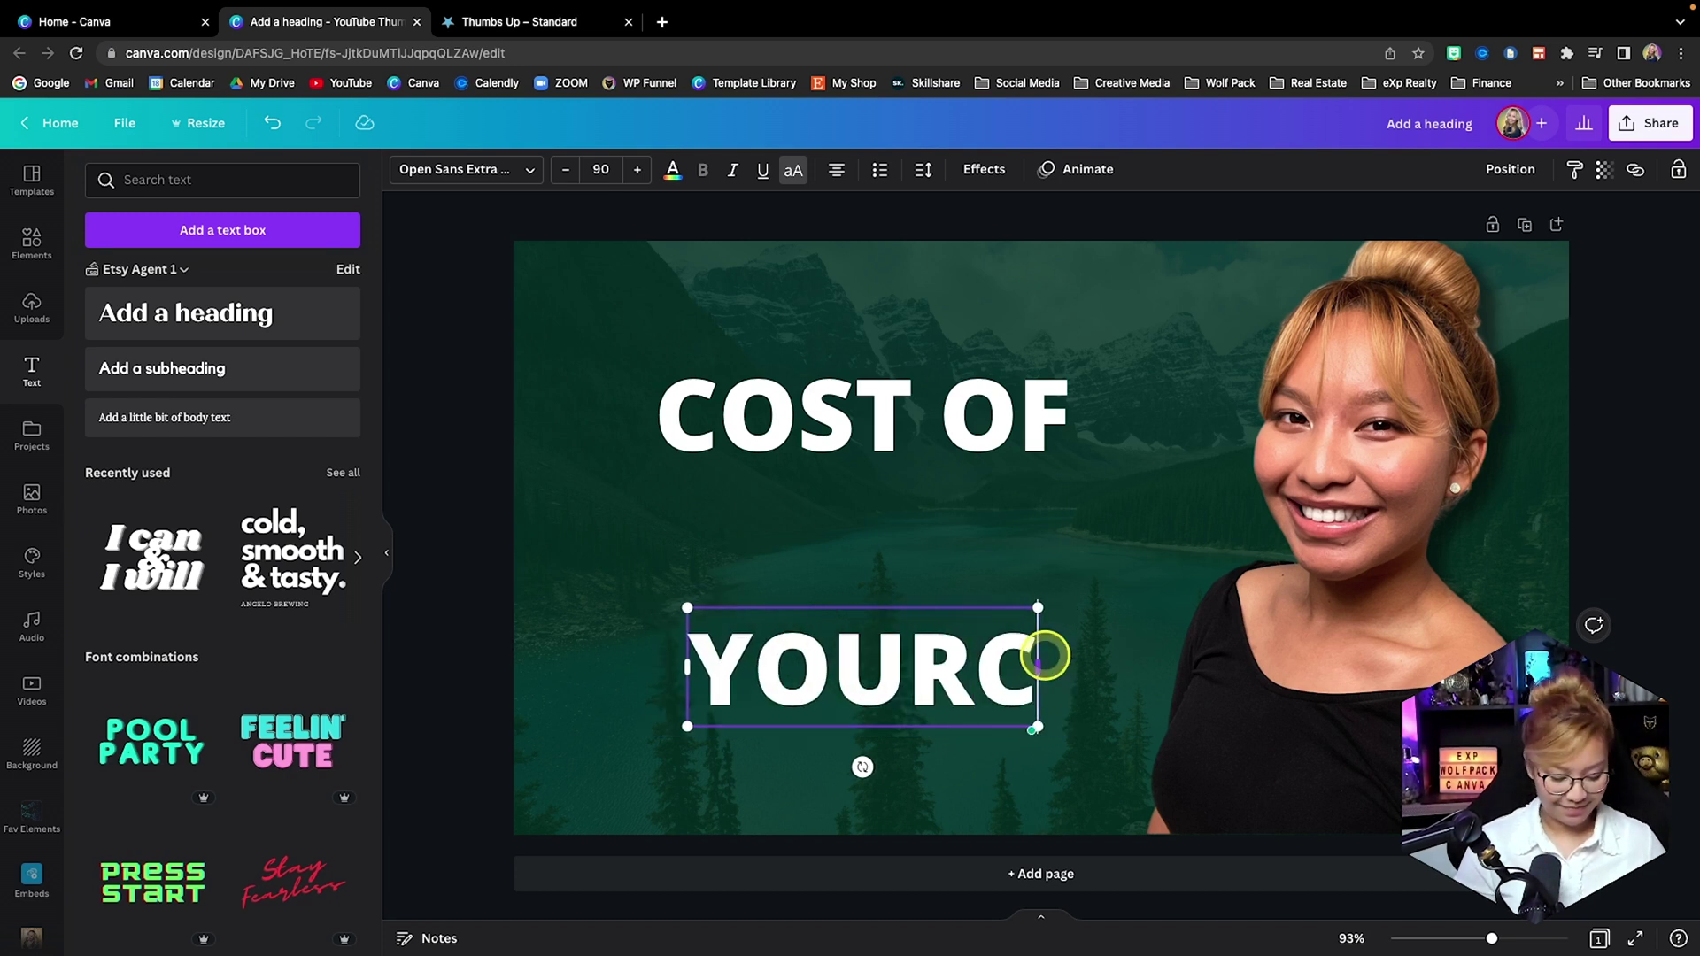
pyautogui.write('ITY')
pyautogui.click(989, 505)
pyautogui.moveTo(992, 679); pyautogui.dragTo(992, 690)
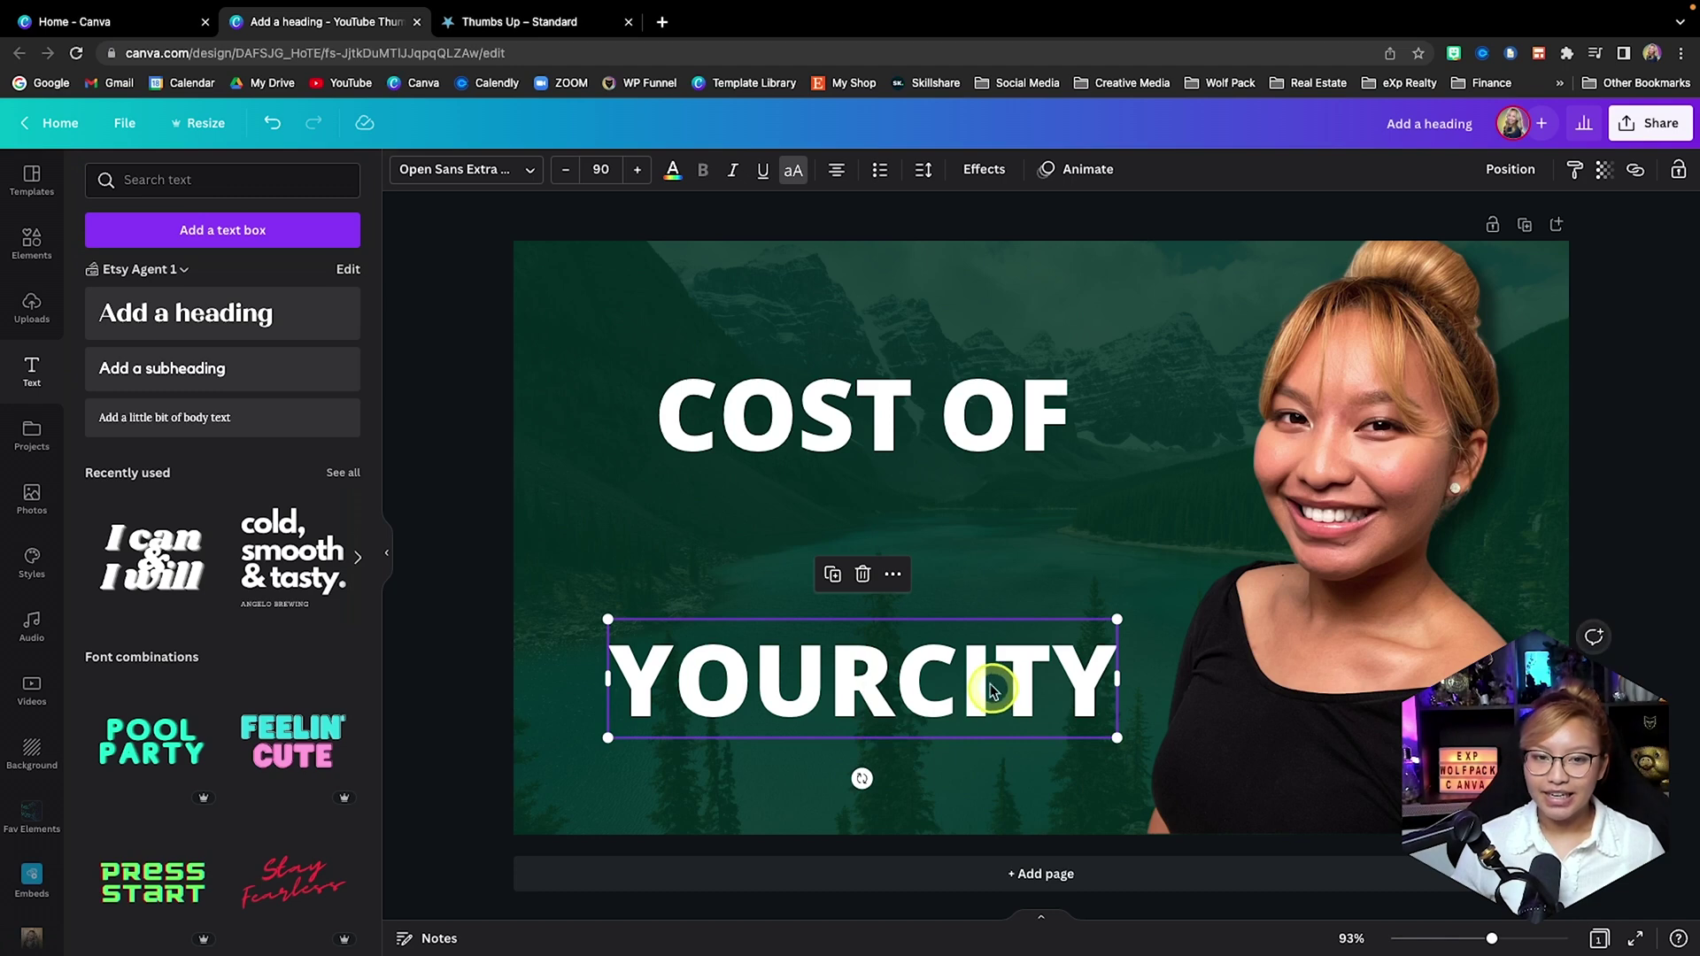
# Add a square and stretch it into a wide bar between the two headlines.
pyautogui.click(31, 240)
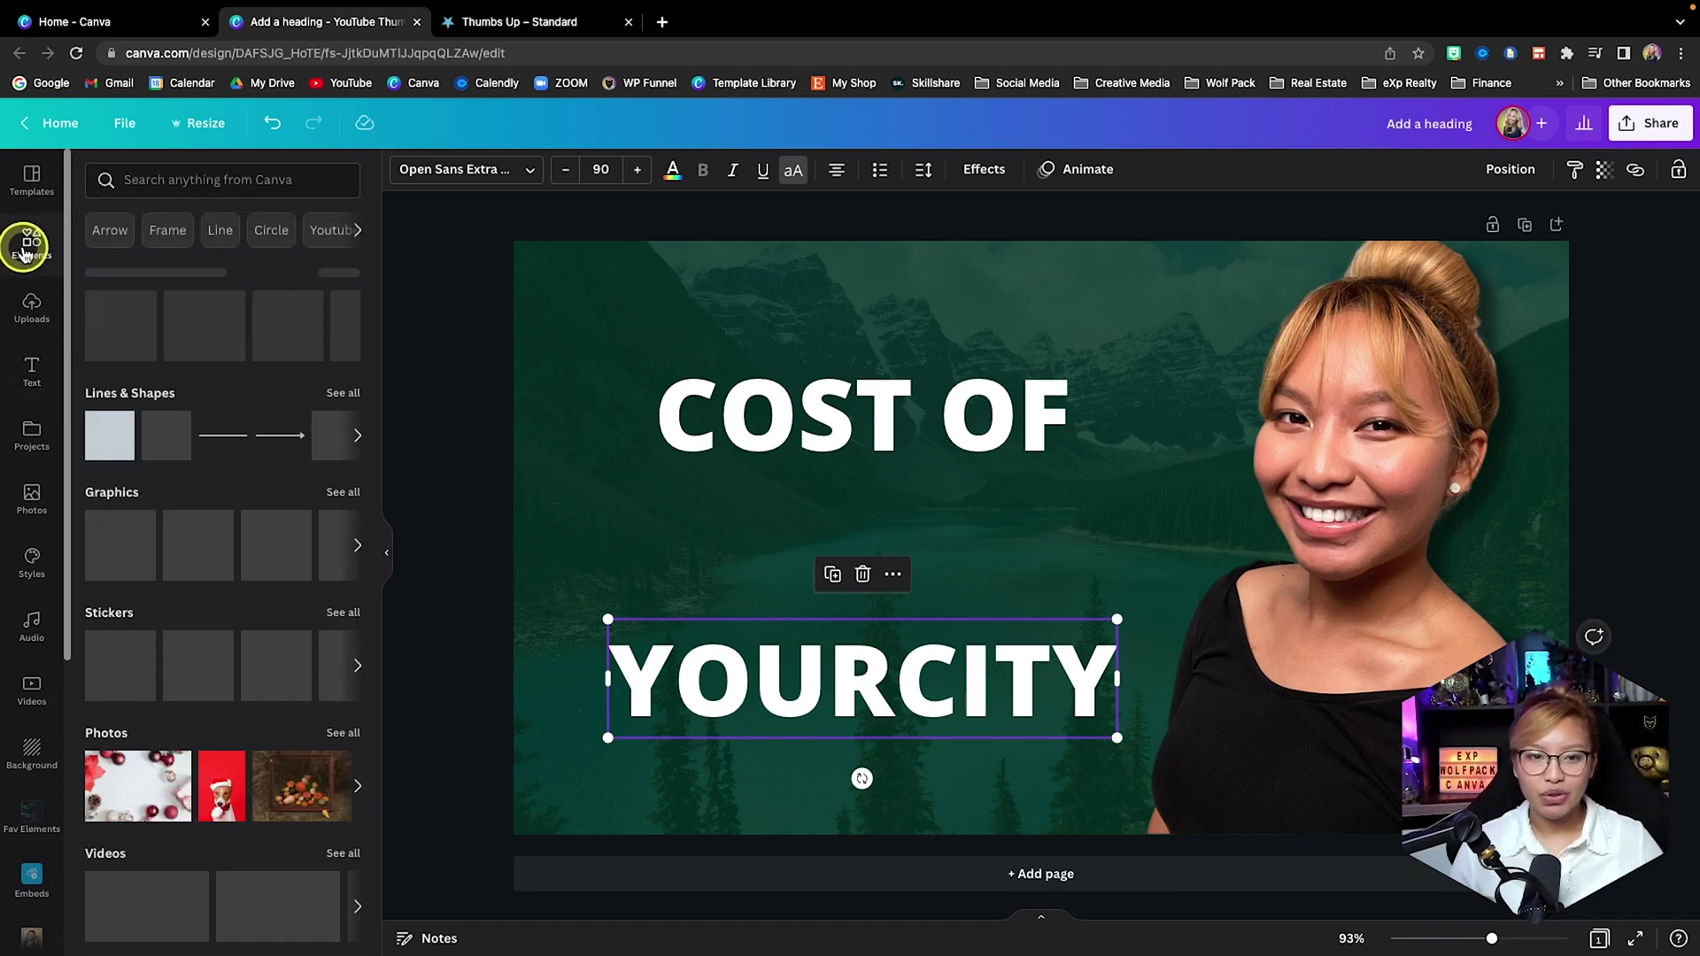
pyautogui.click(104, 452)
pyautogui.moveTo(1131, 448); pyautogui.dragTo(1083, 511)
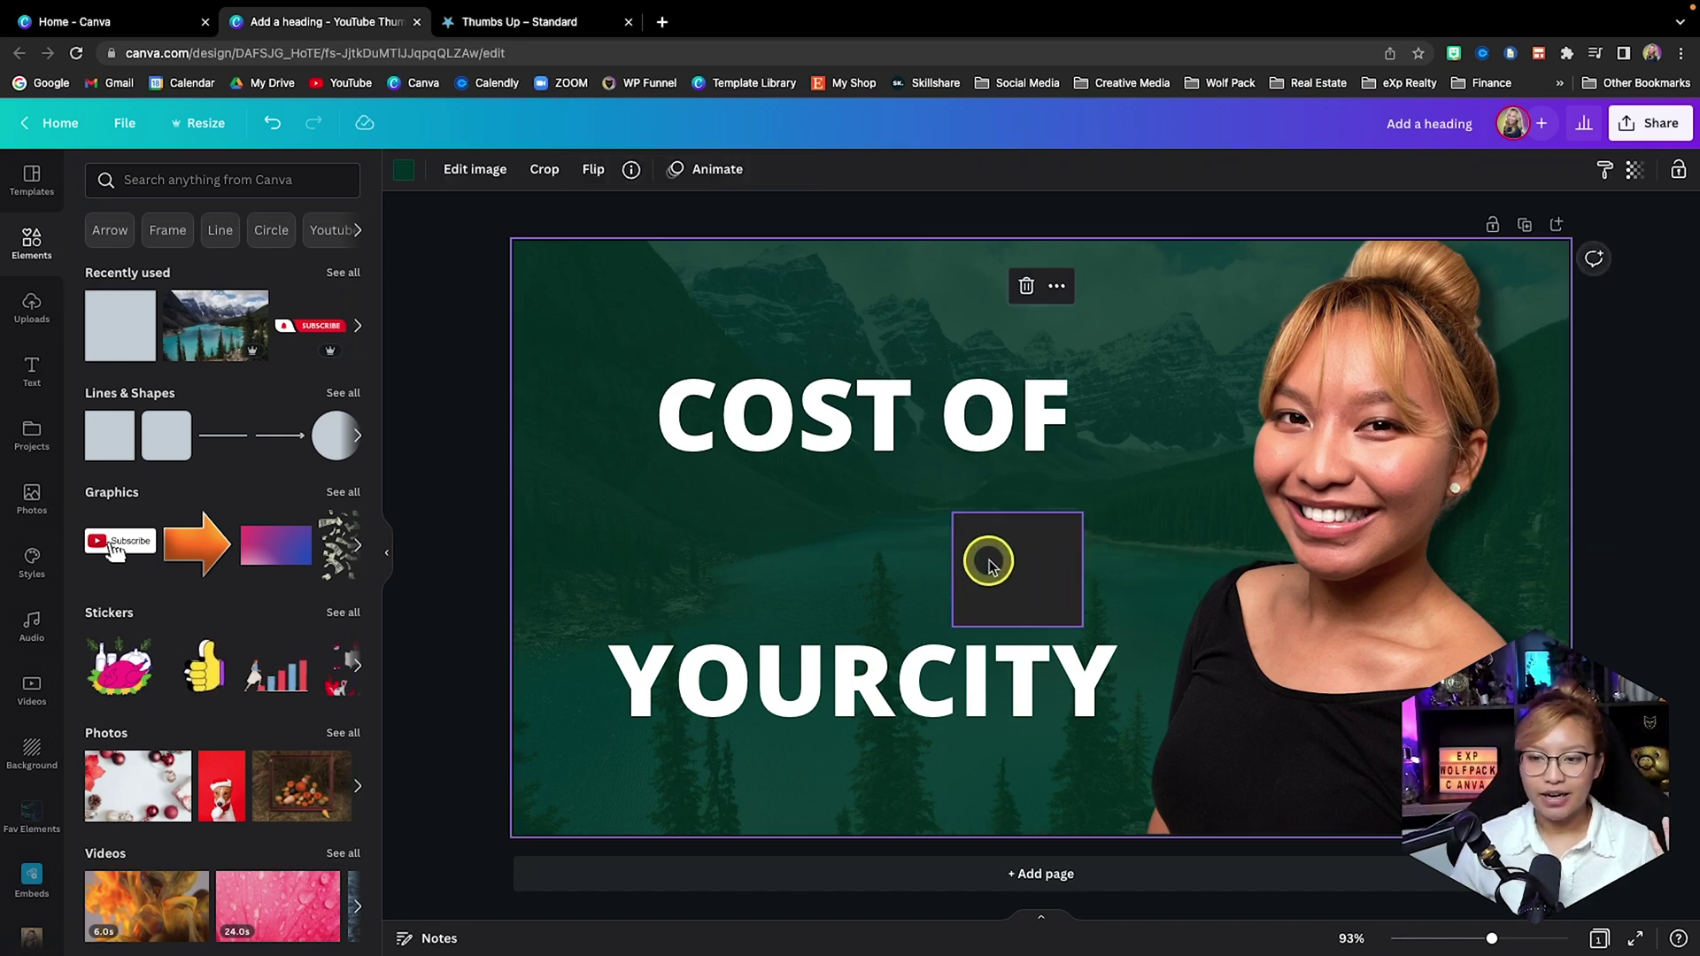
pyautogui.moveTo(987, 561); pyautogui.dragTo(1106, 543)
pyautogui.moveTo(905, 555); pyautogui.dragTo(867, 557)
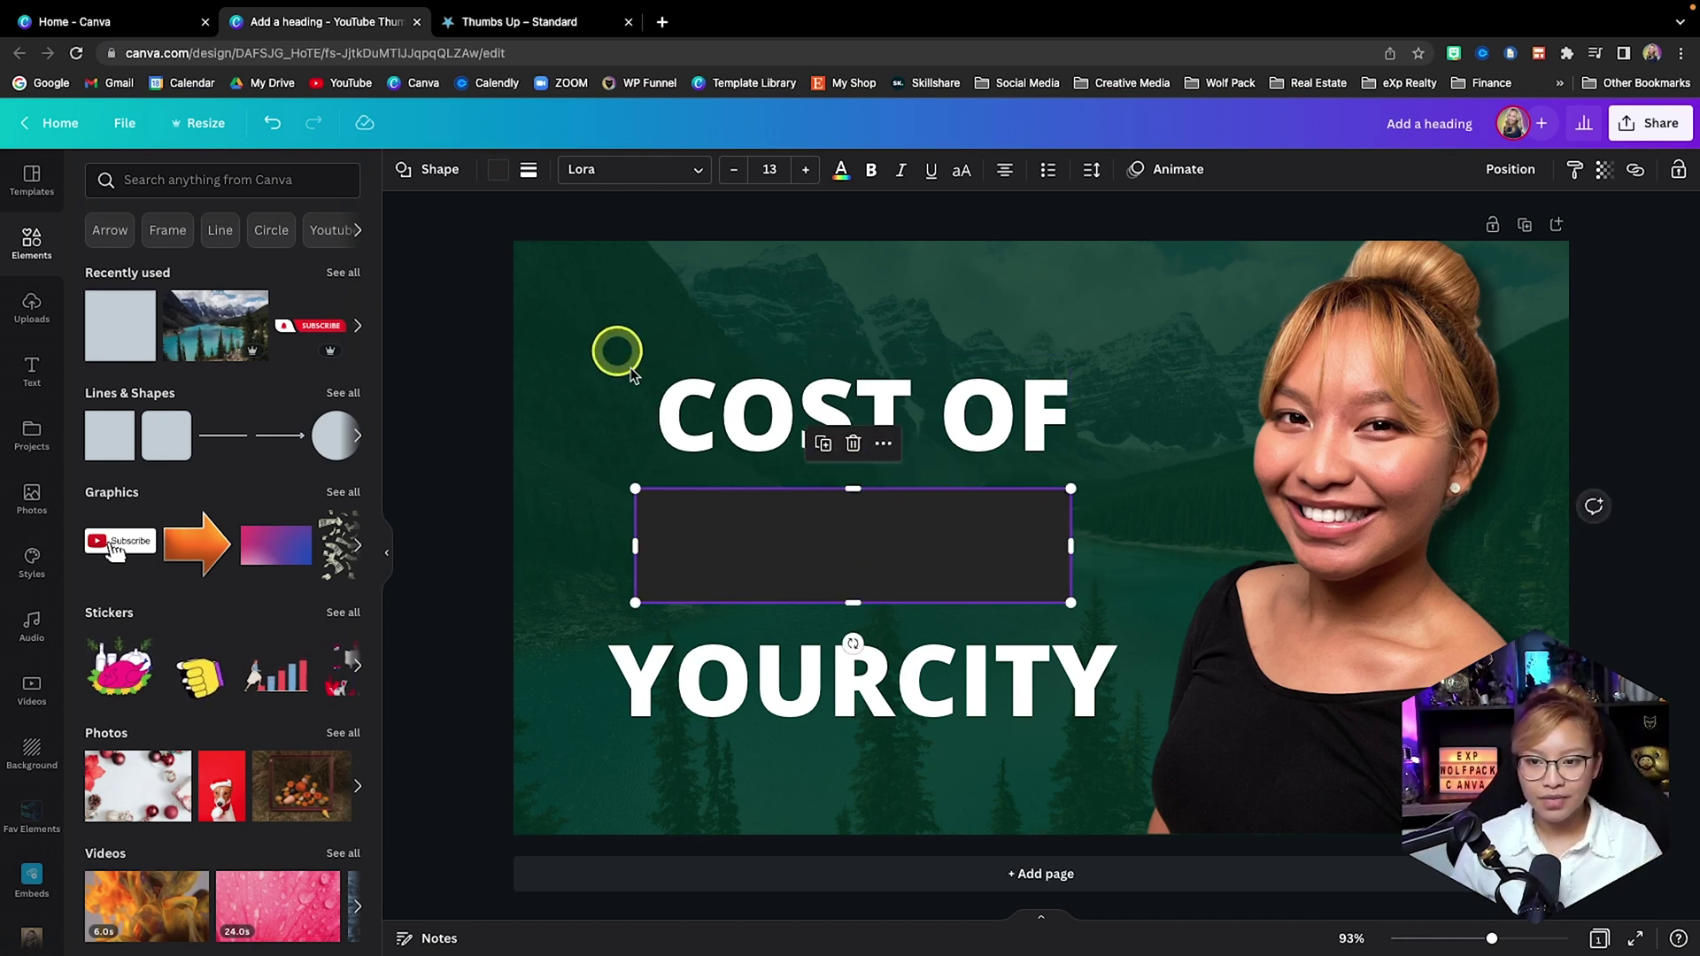
# Make the bar white and thinner, centred, with 'YOURCITY' moved up beneath it.
pyautogui.click(496, 169)
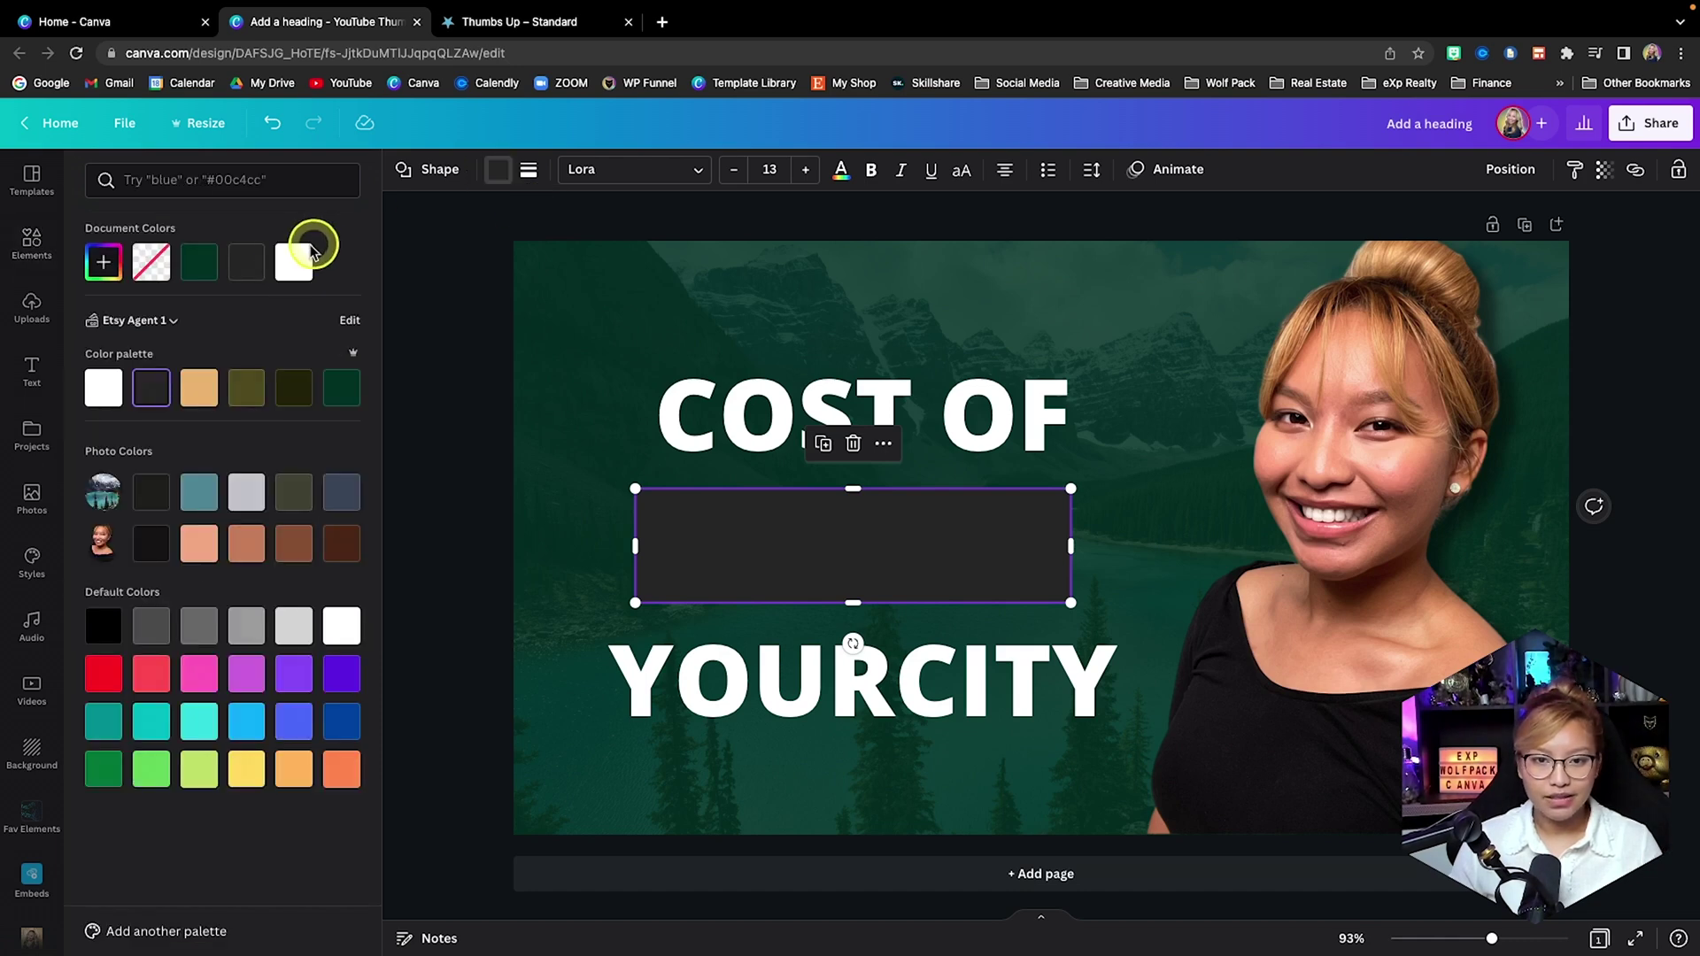
pyautogui.click(287, 270)
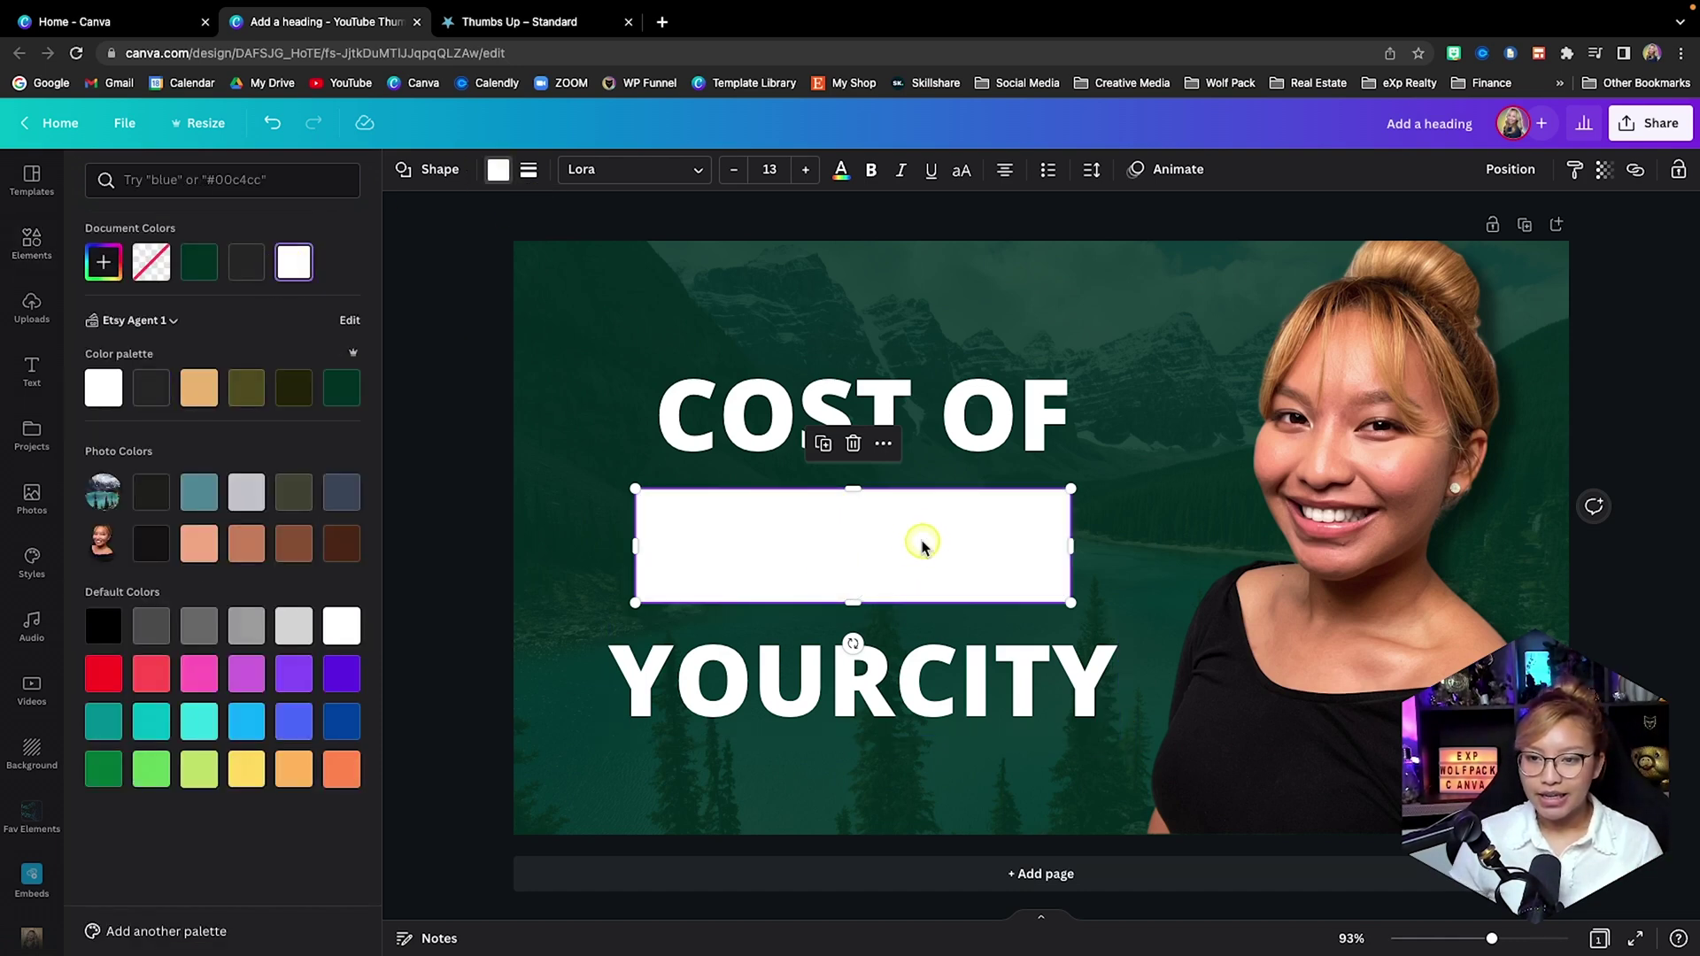
pyautogui.moveTo(922, 545); pyautogui.dragTo(938, 531)
pyautogui.moveTo(866, 484); pyautogui.dragTo(884, 513)
pyautogui.moveTo(926, 691); pyautogui.dragTo(929, 654)
pyautogui.click(942, 511)
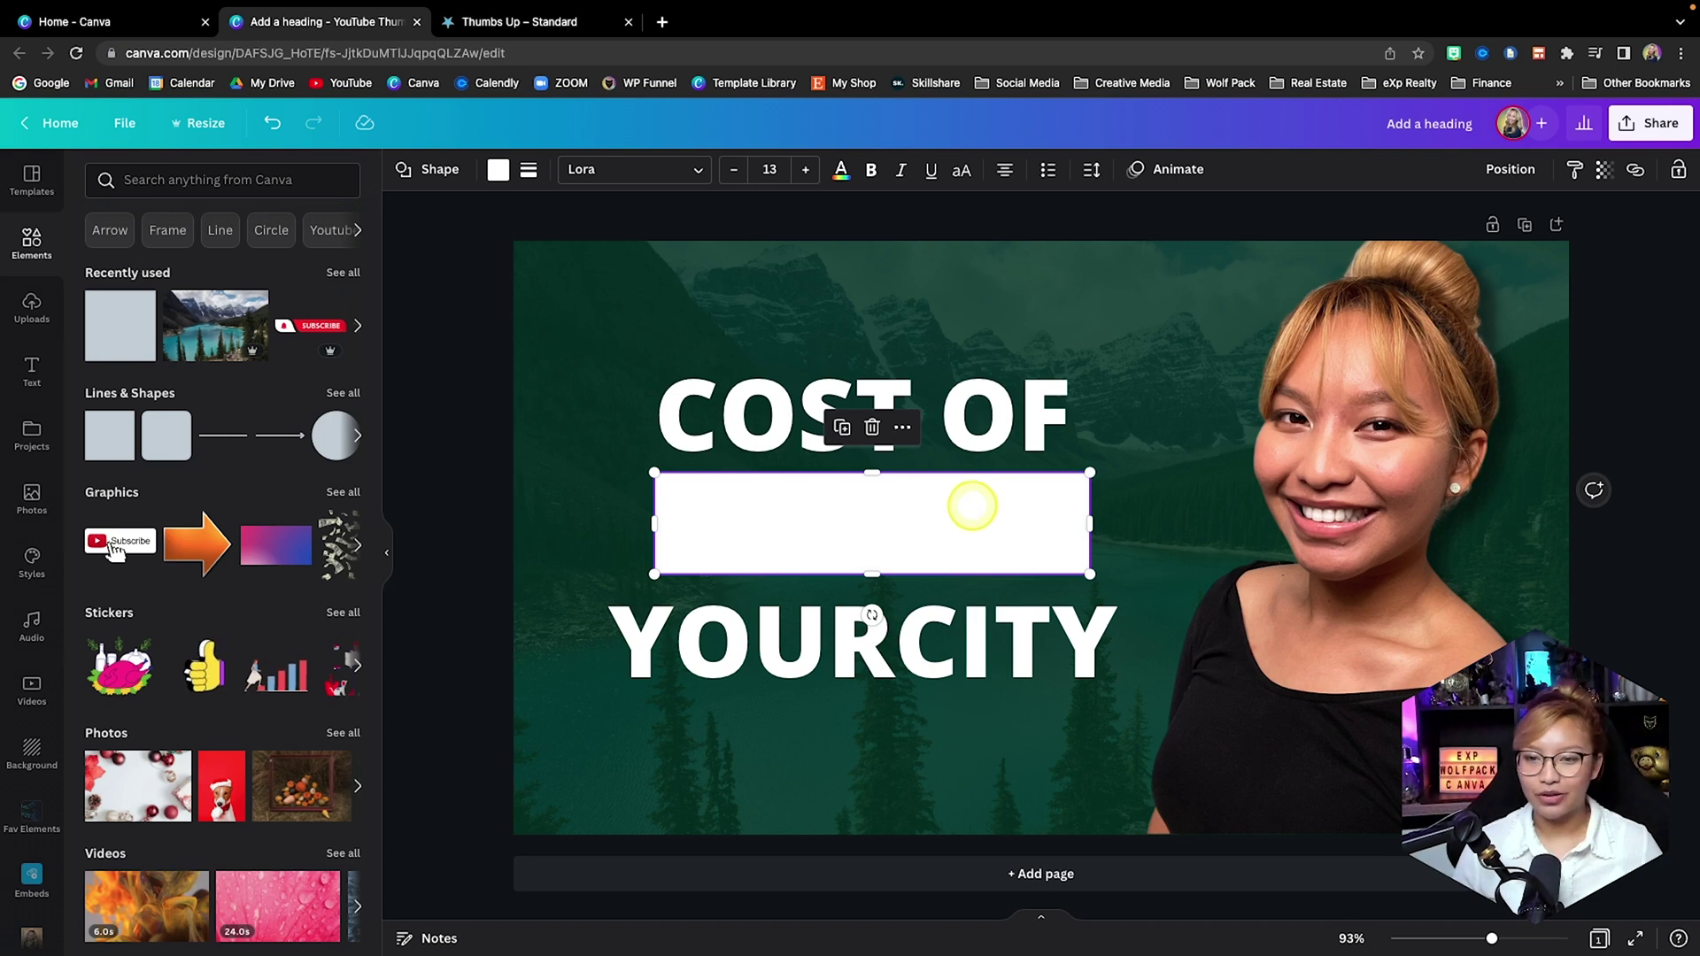
# Add a new text box in dark green, lowercase Cyrillic Bodoni.
pyautogui.click(897, 317)
pyautogui.press('t')
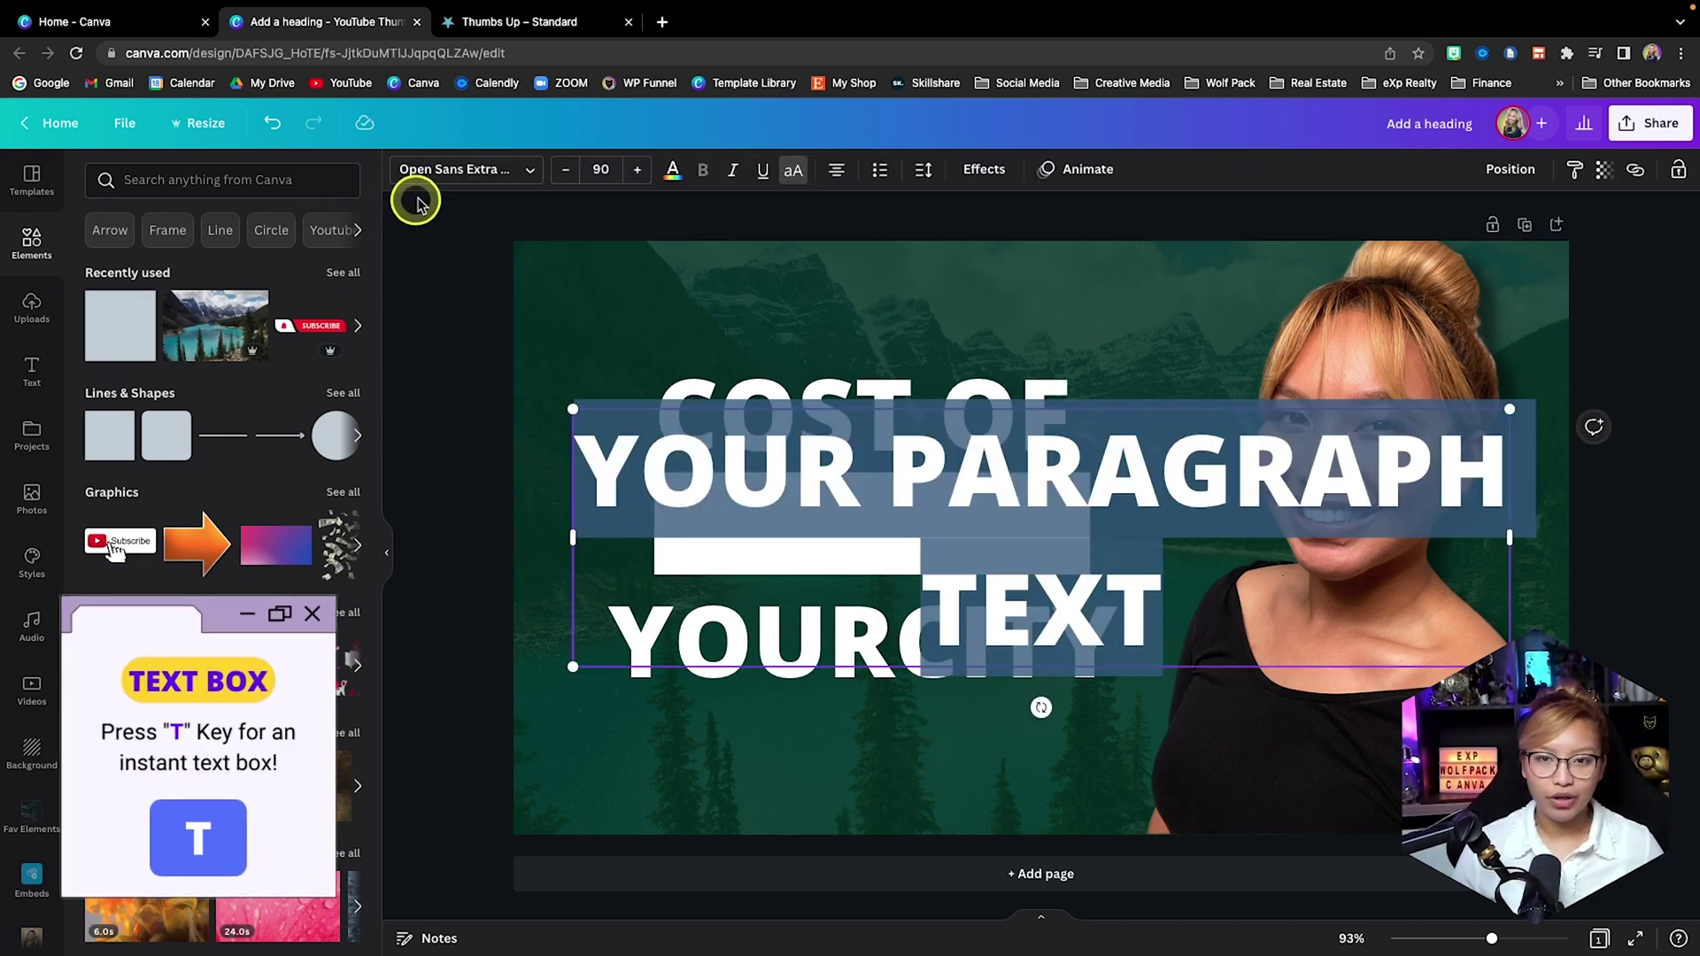
pyautogui.click(431, 170)
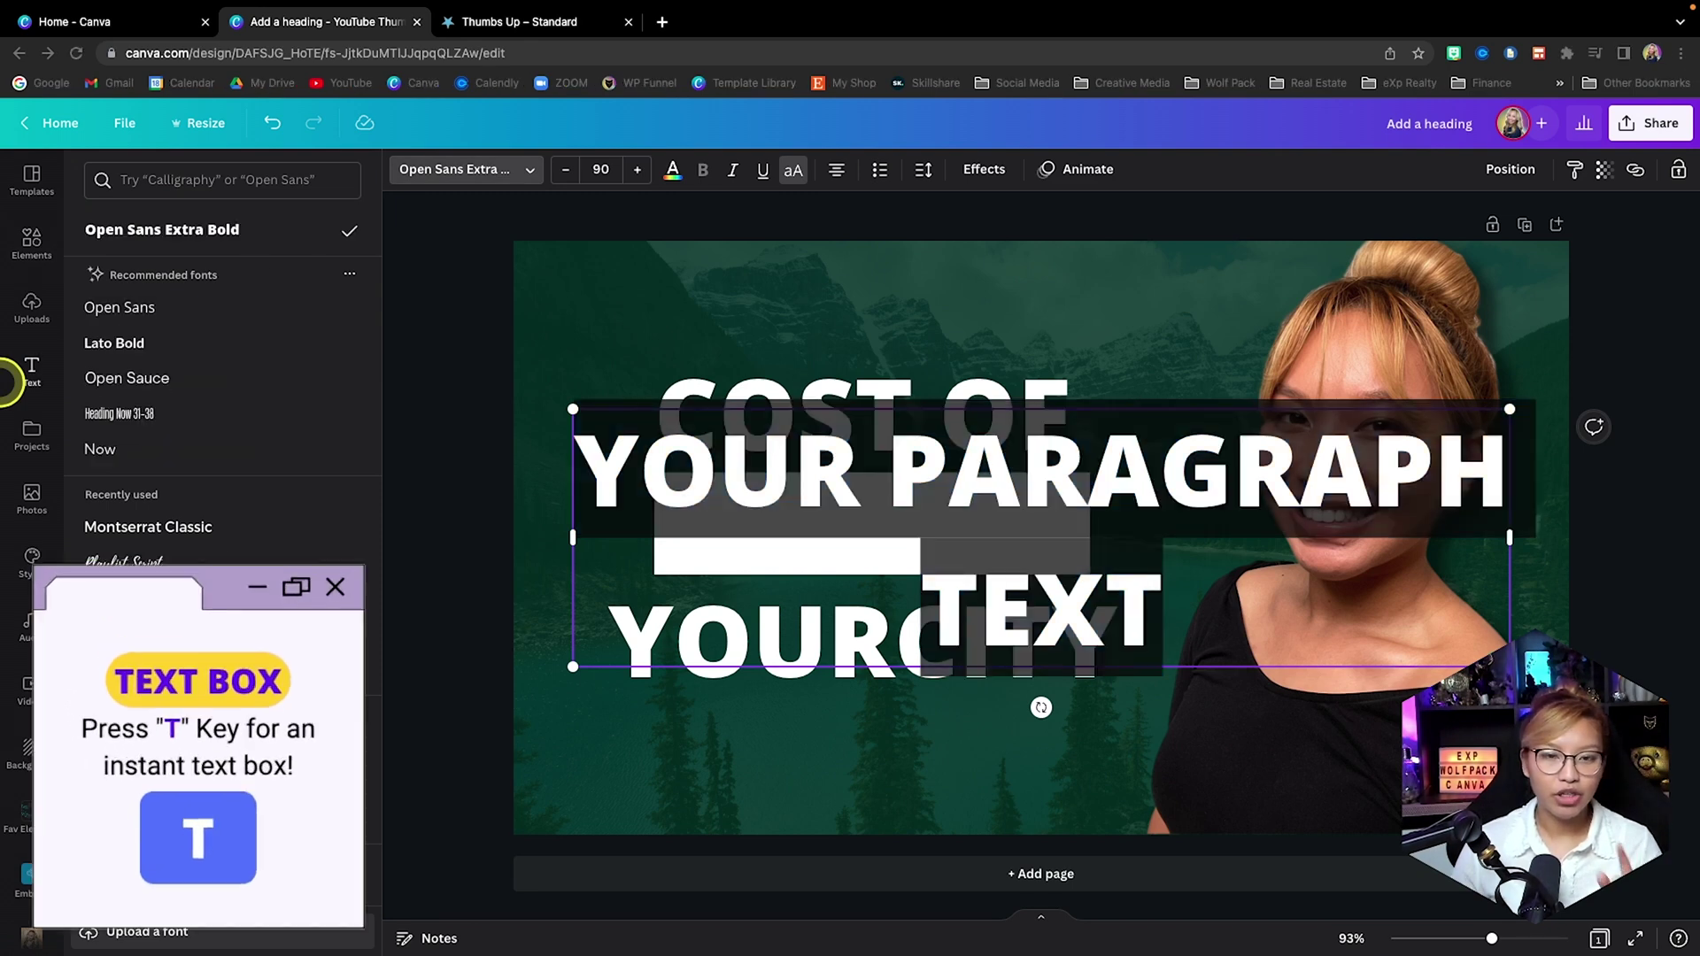
pyautogui.click(195, 181)
pyautogui.write('cy')
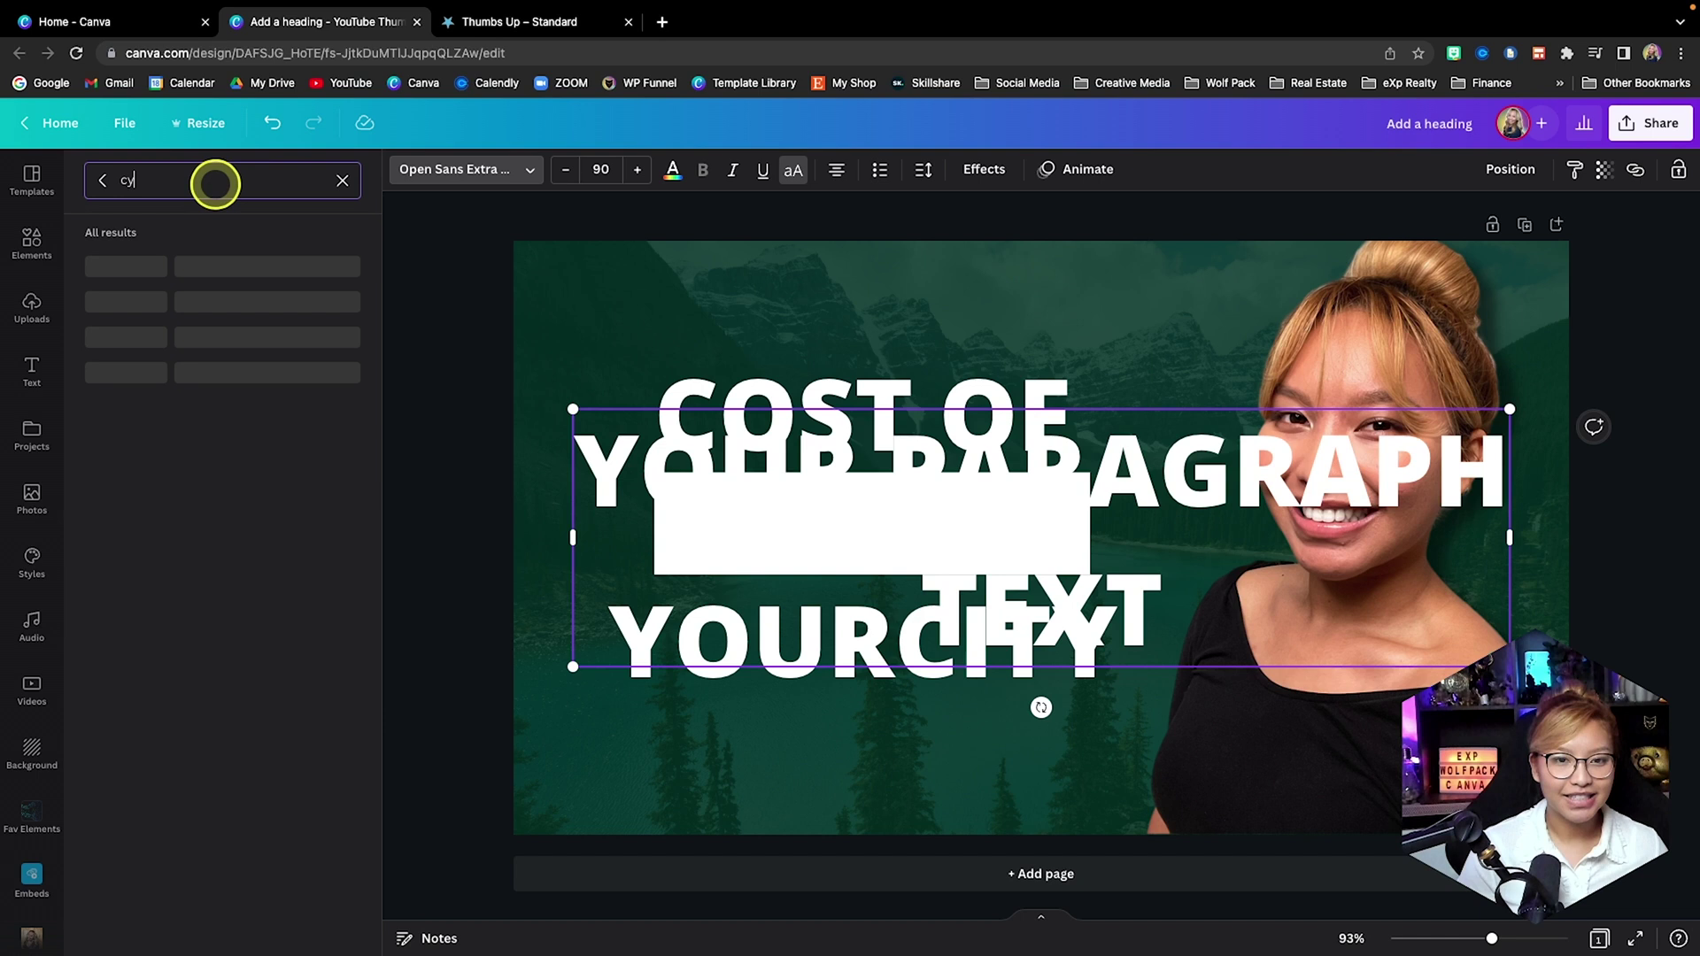
pyautogui.write('ril')
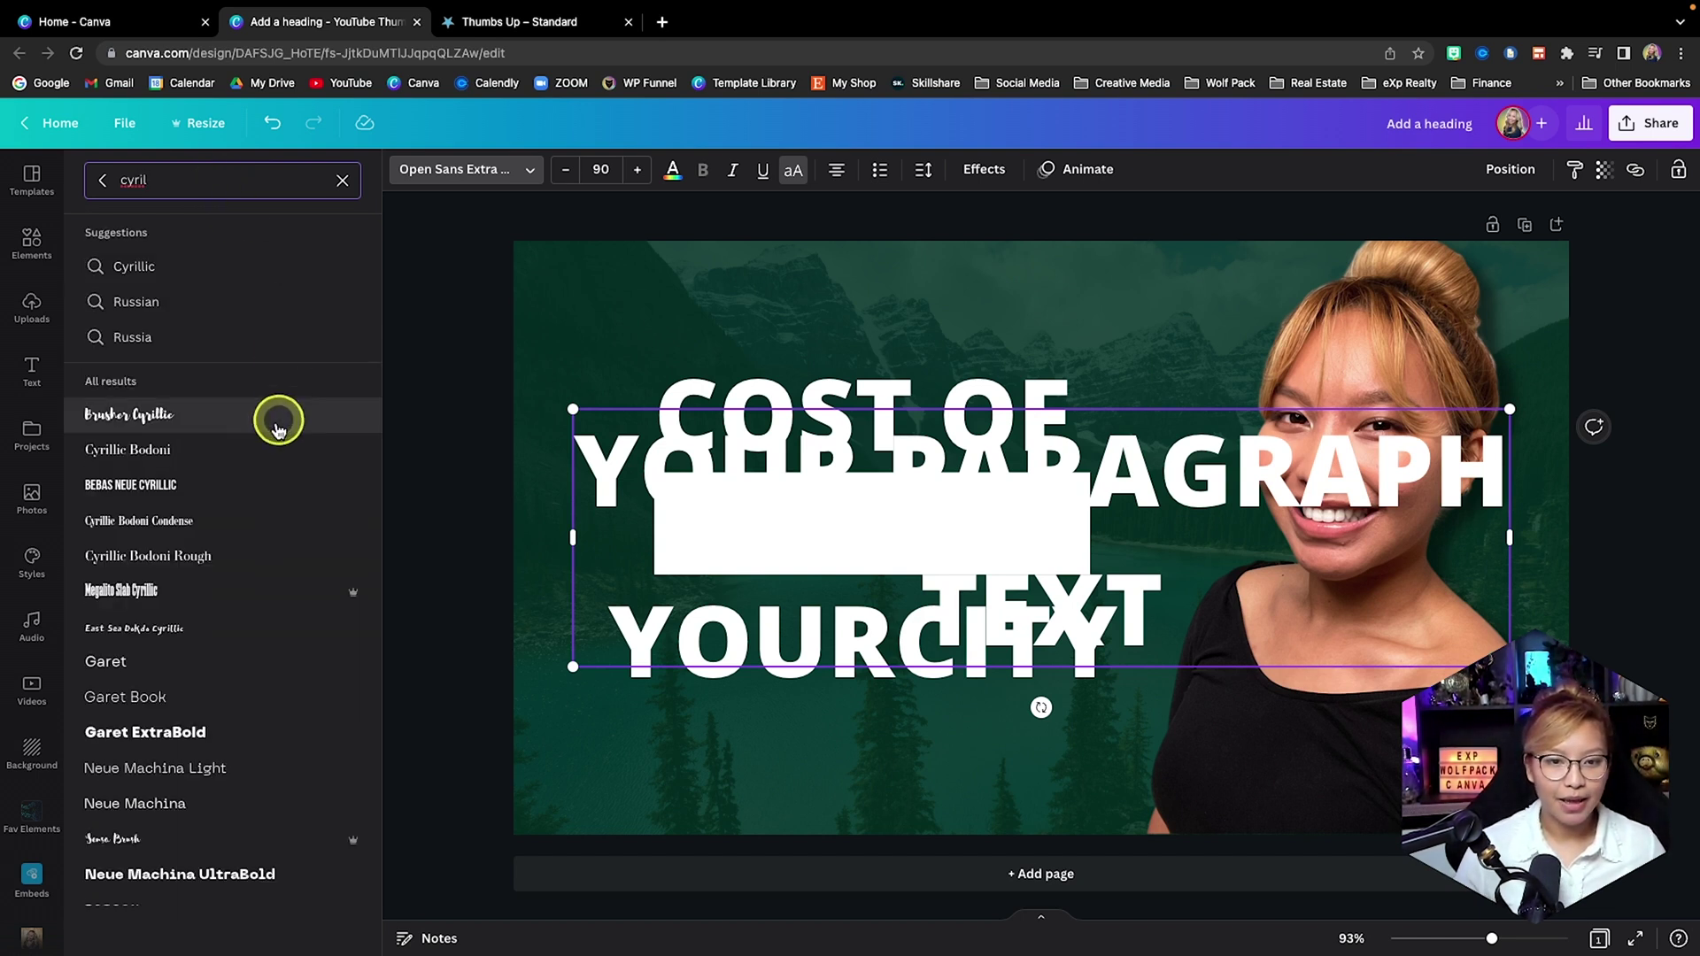
pyautogui.click(183, 460)
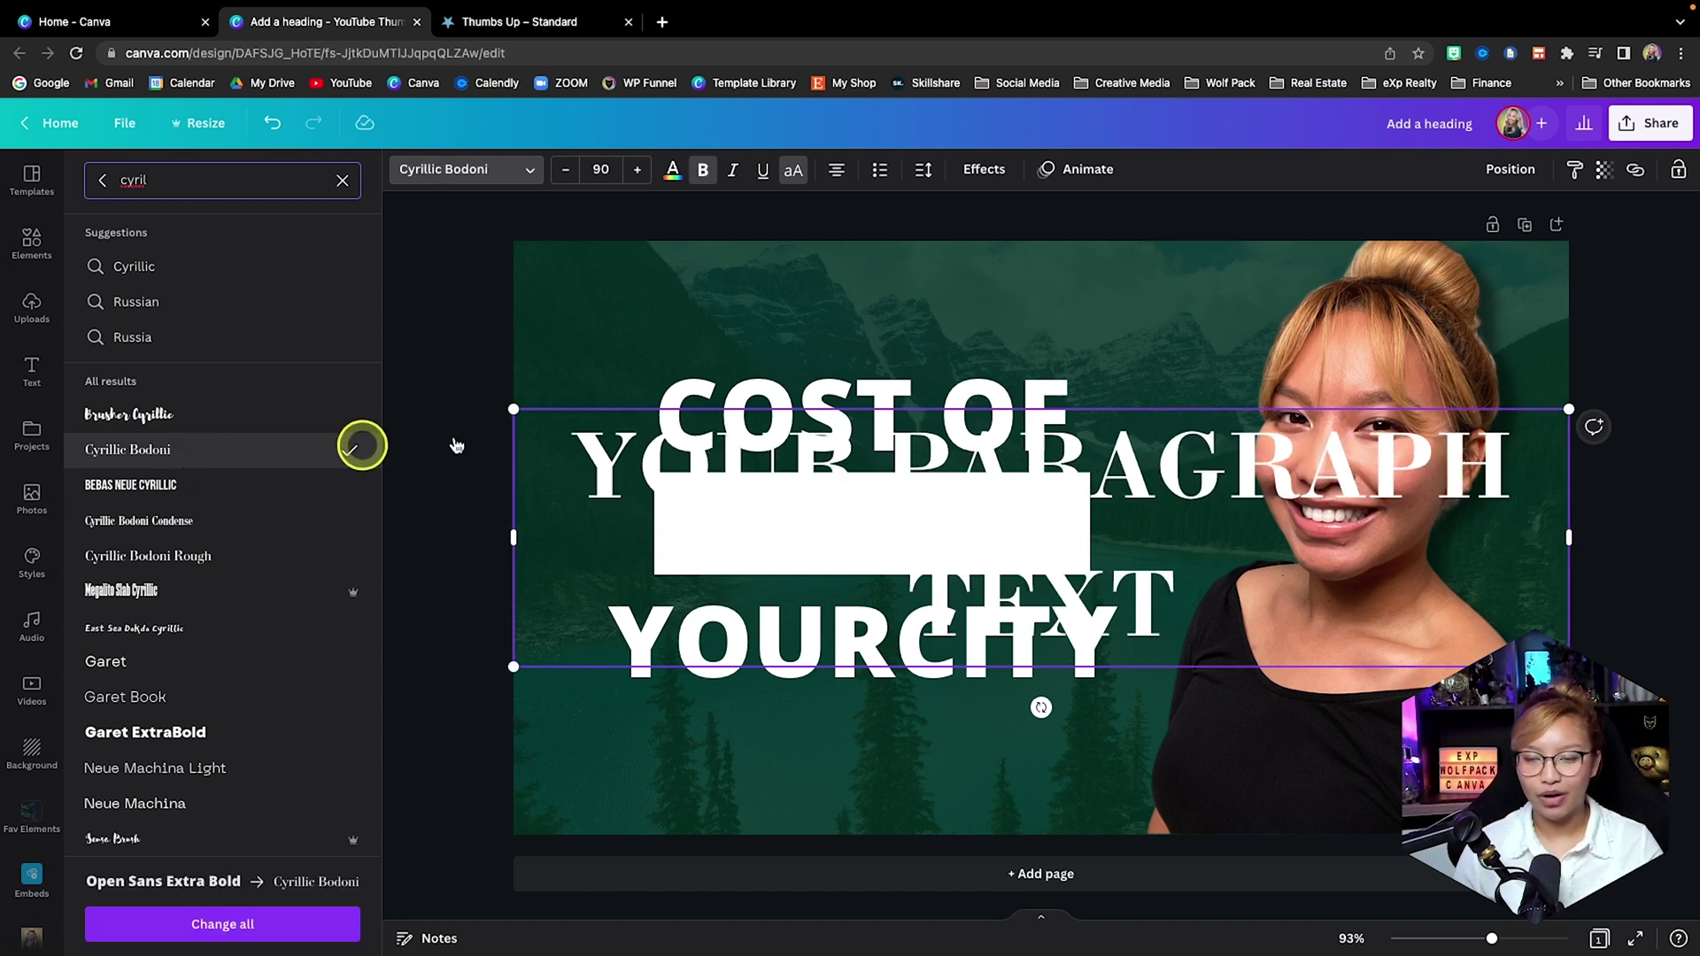
pyautogui.click(795, 173)
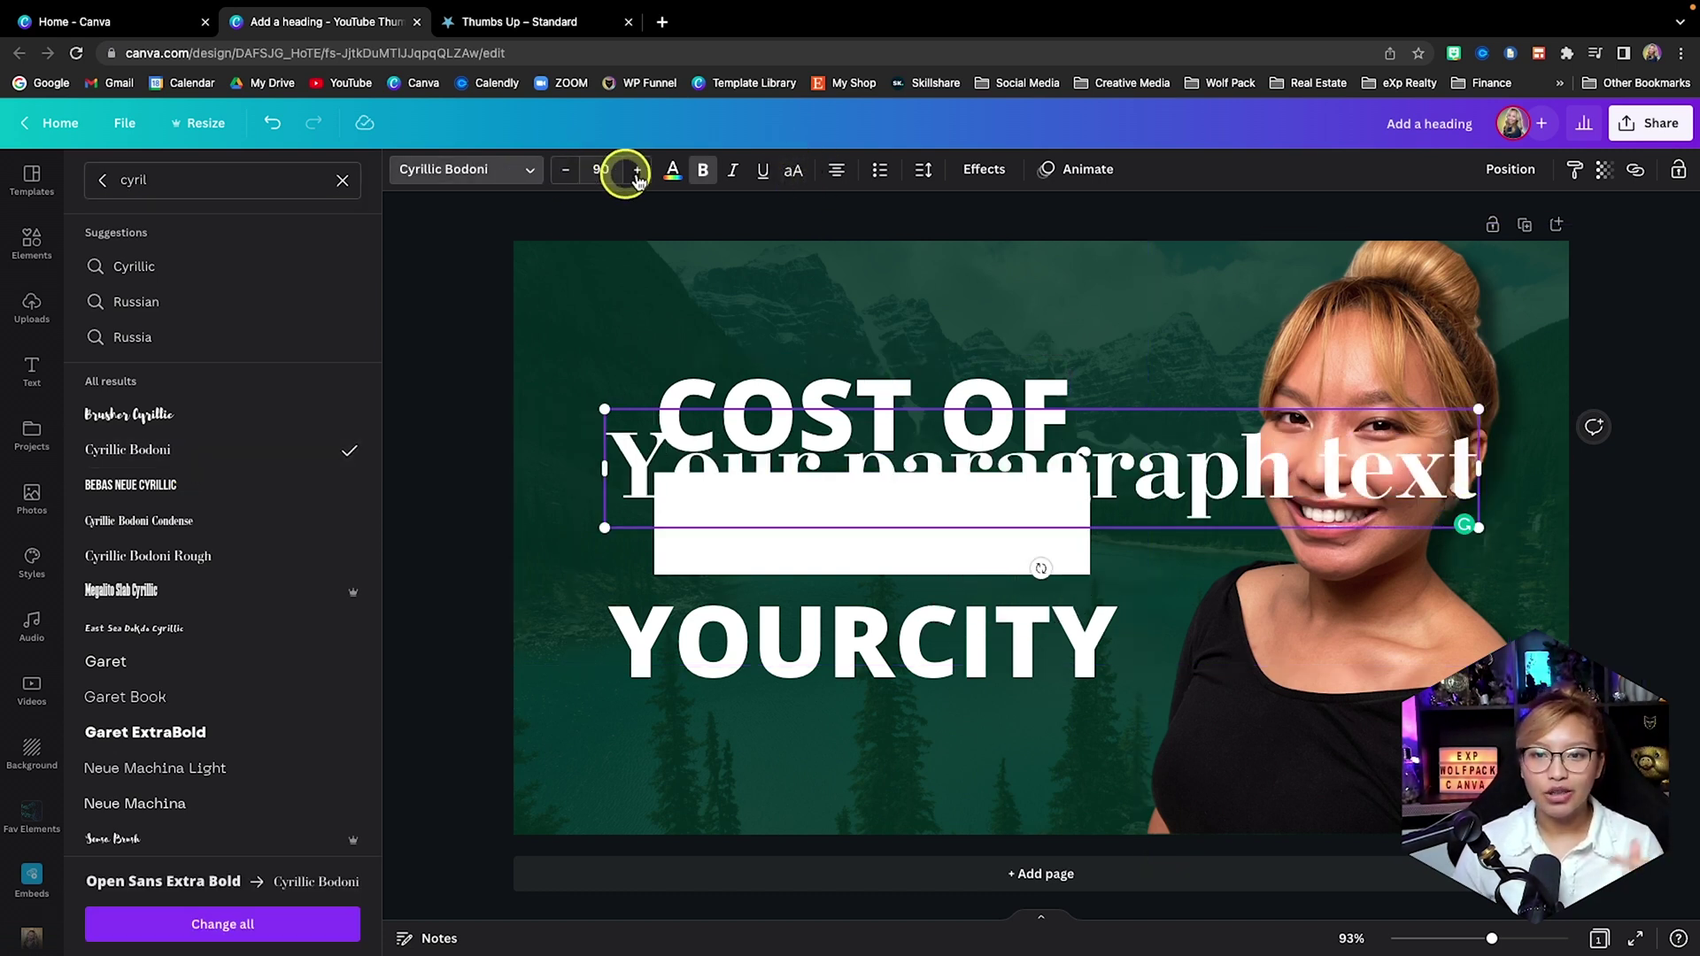
pyautogui.click(673, 170)
pyautogui.click(353, 393)
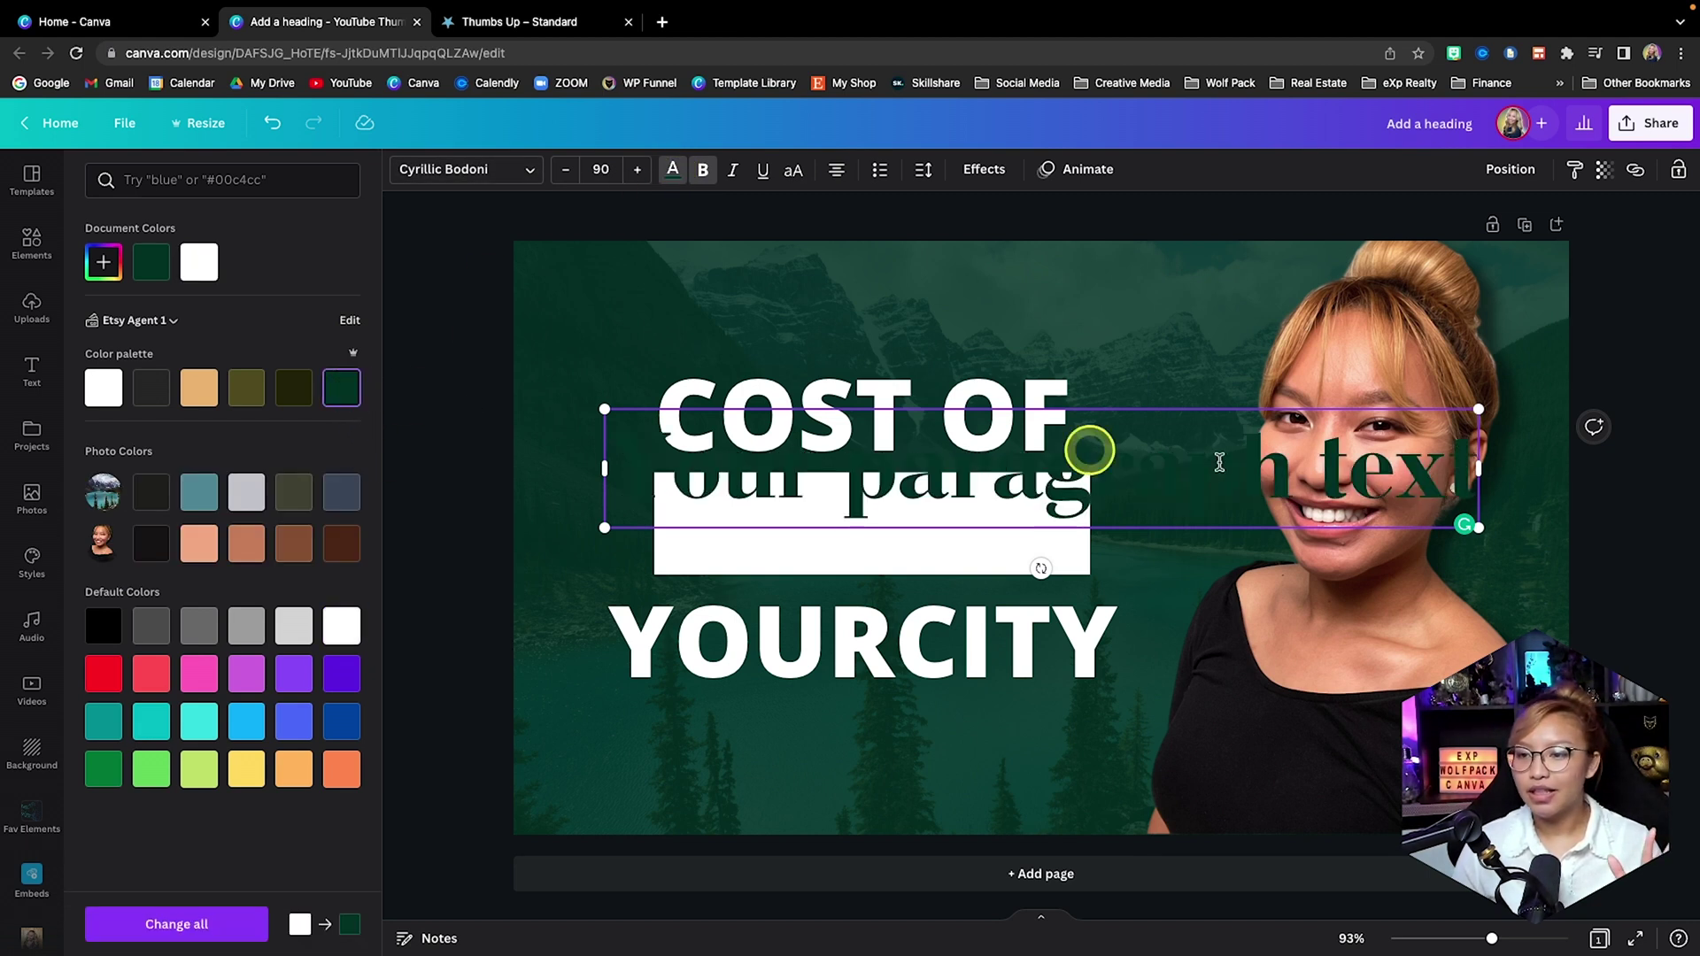
# Shrink the text box and white rectangle, set the text on the box, and type 'living in'.
pyautogui.moveTo(1461, 416); pyautogui.dragTo(1091, 472)
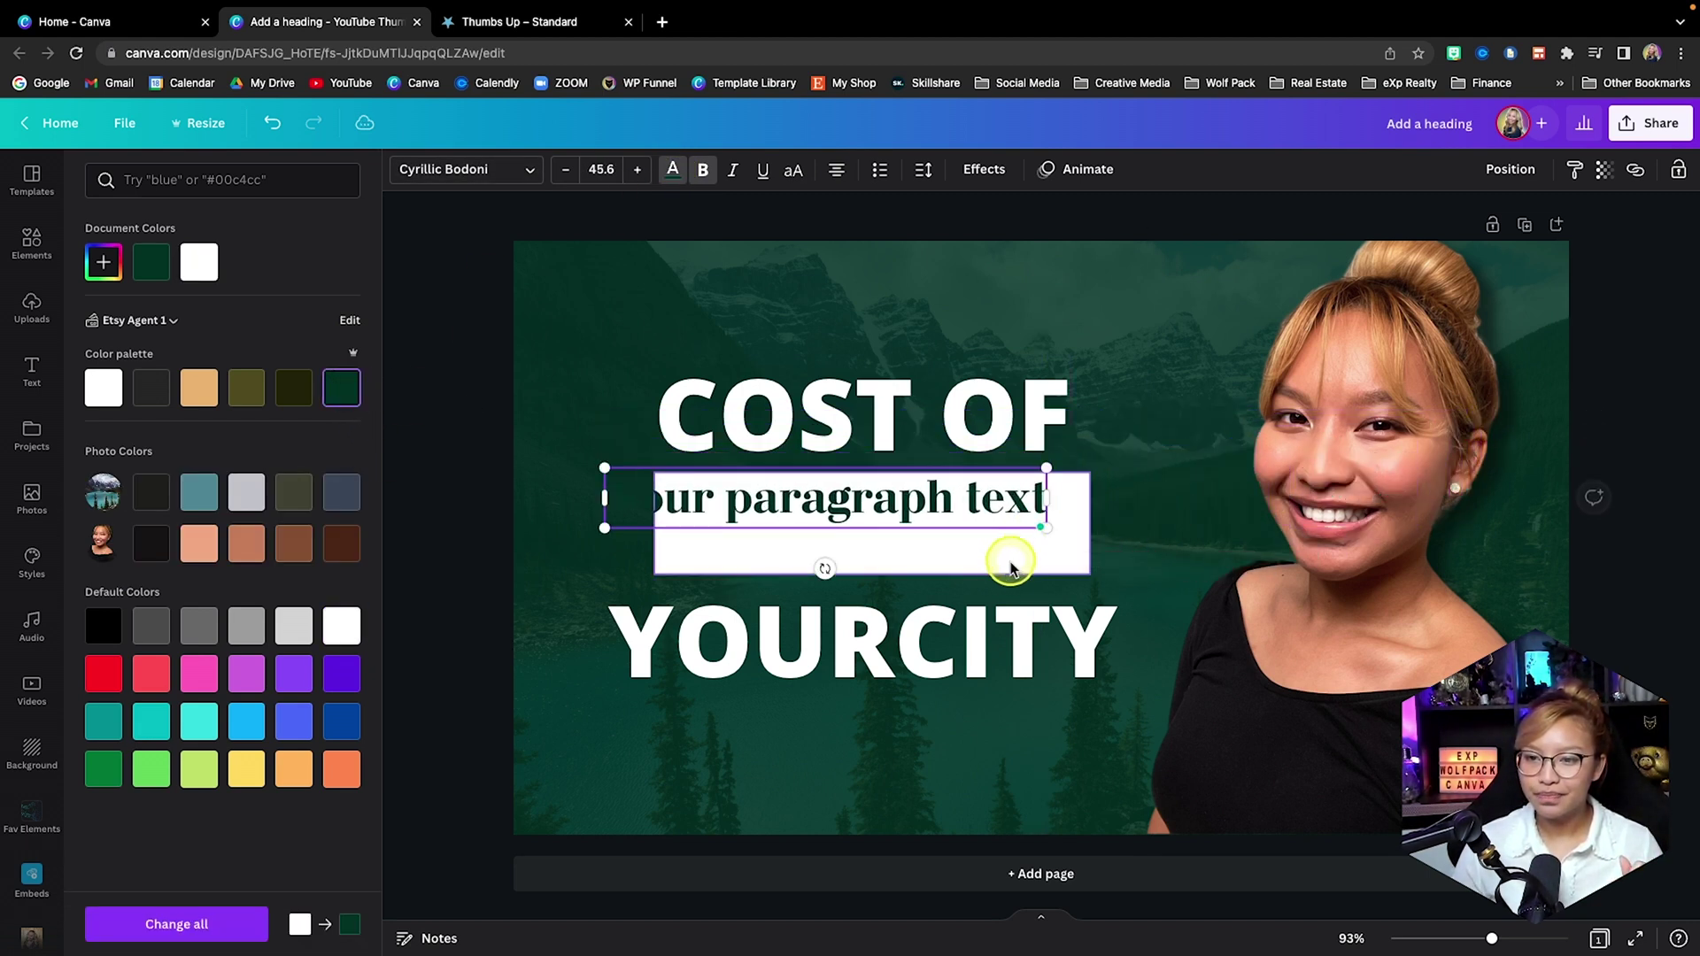
pyautogui.click(903, 561)
pyautogui.moveTo(872, 571); pyautogui.dragTo(877, 556)
pyautogui.click(642, 507)
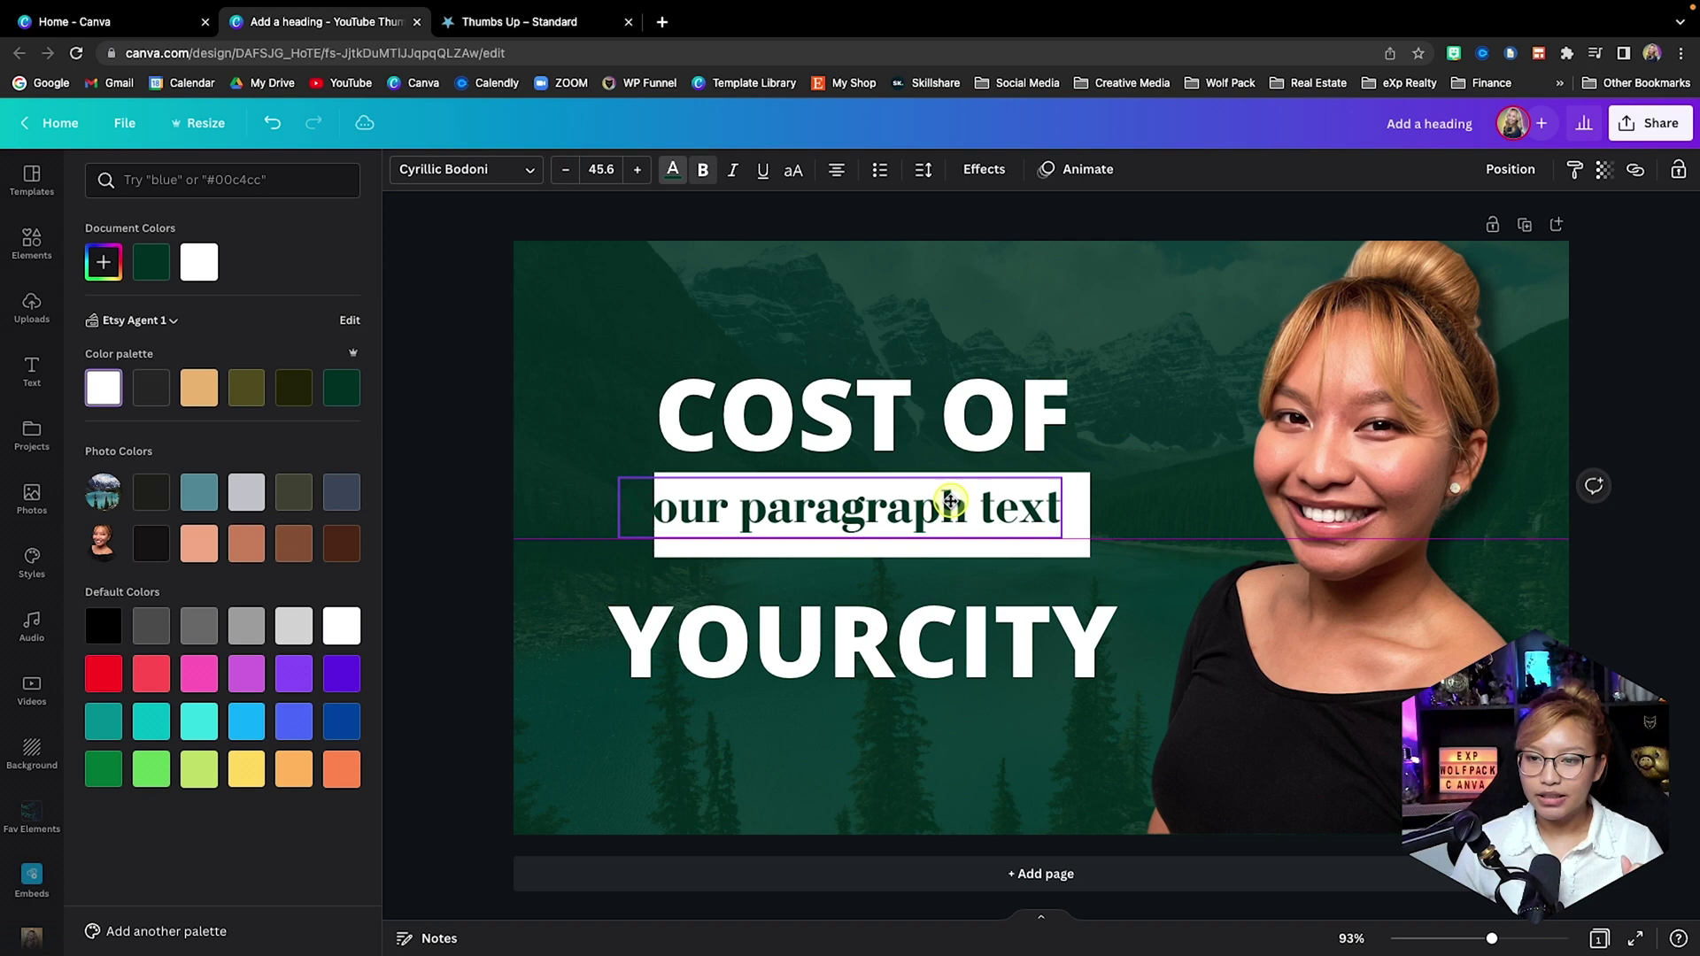
pyautogui.moveTo(642, 506); pyautogui.dragTo(678, 523)
pyautogui.doubleClick(676, 520)
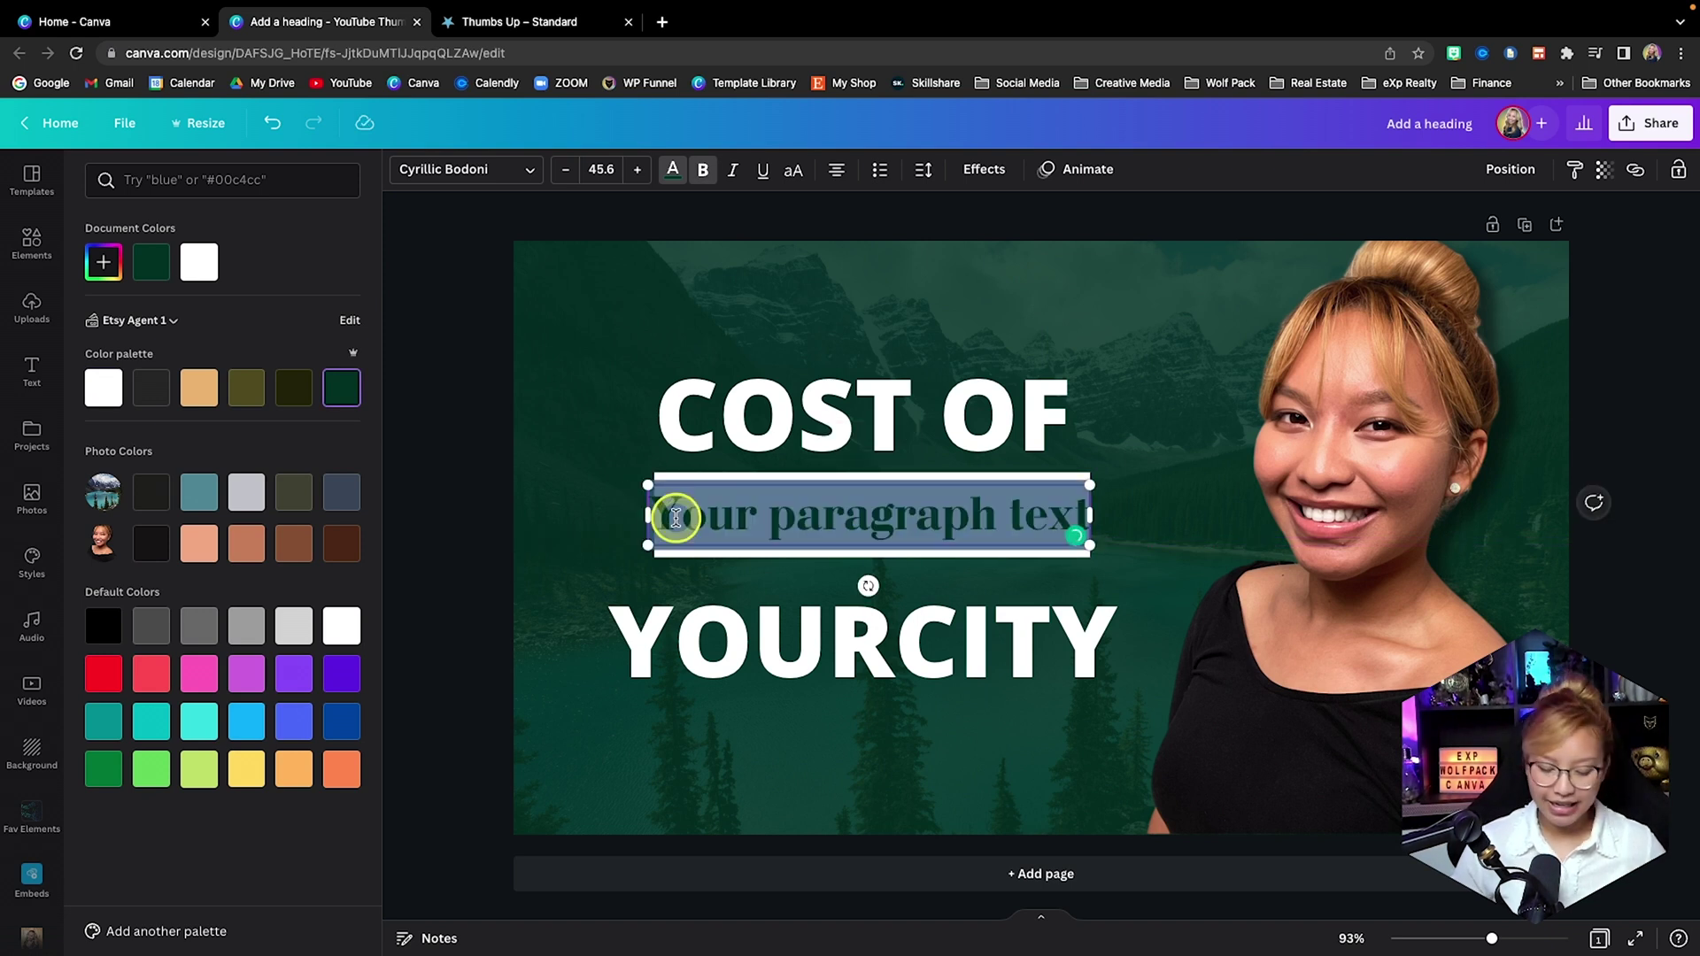
pyautogui.write('living in')
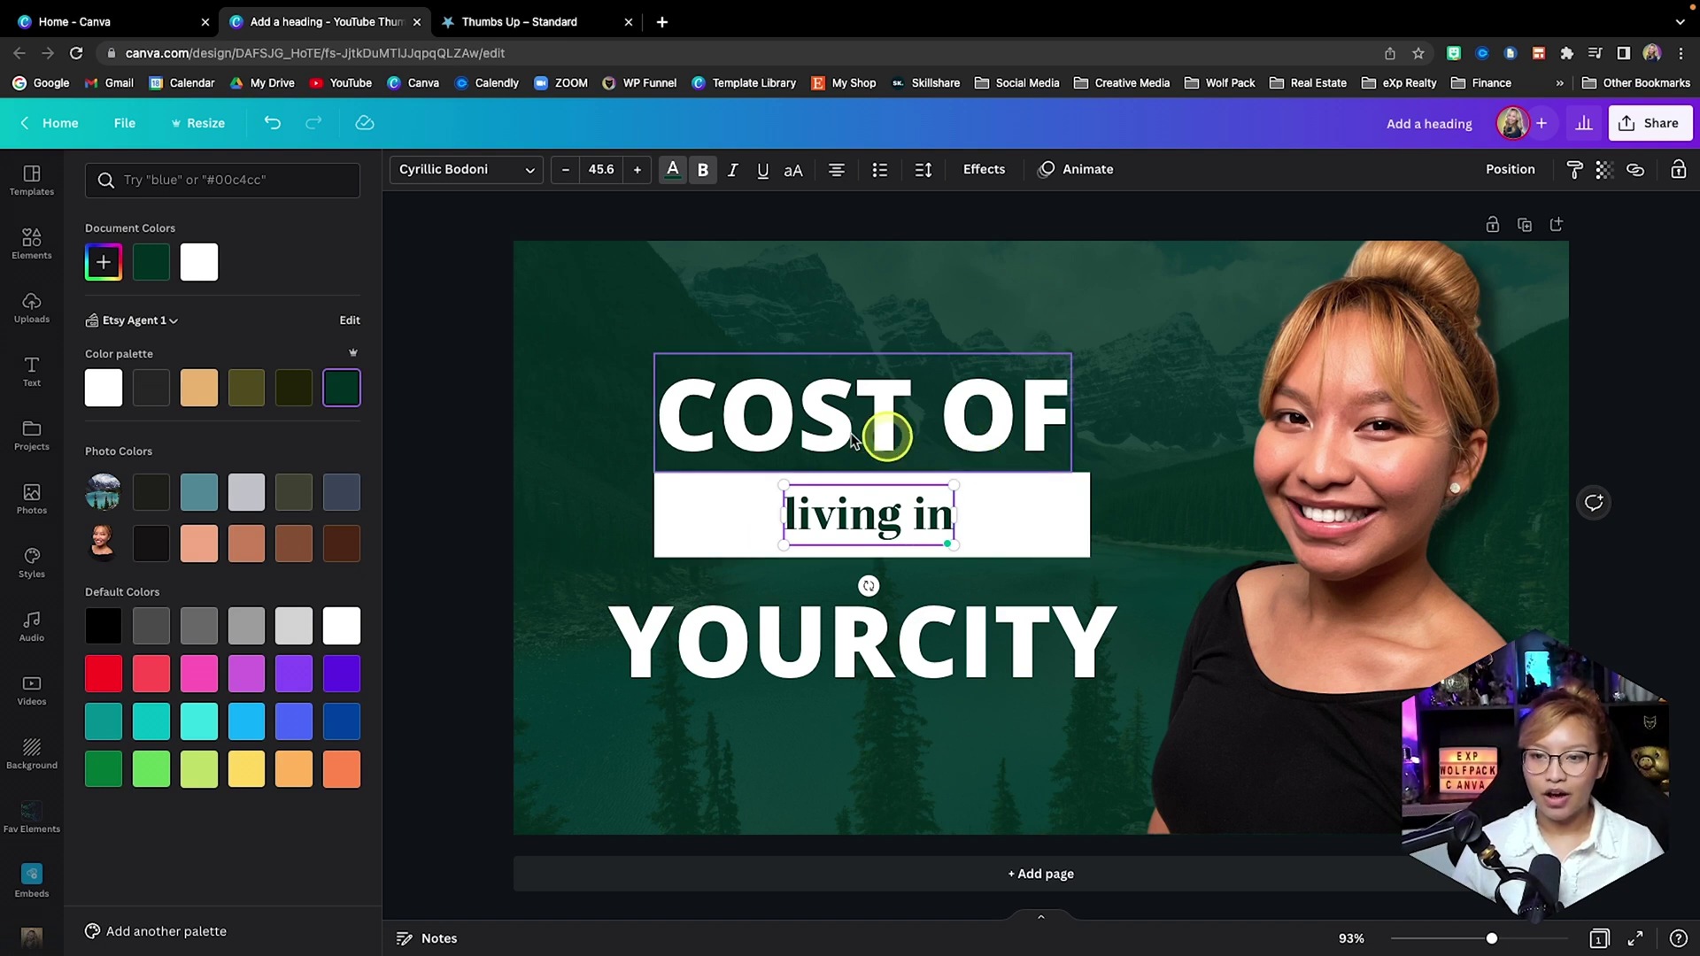
# Change the heading from 'COST OF' to 'COSTS OF'.
pyautogui.click(903, 416)
pyautogui.click(903, 416)
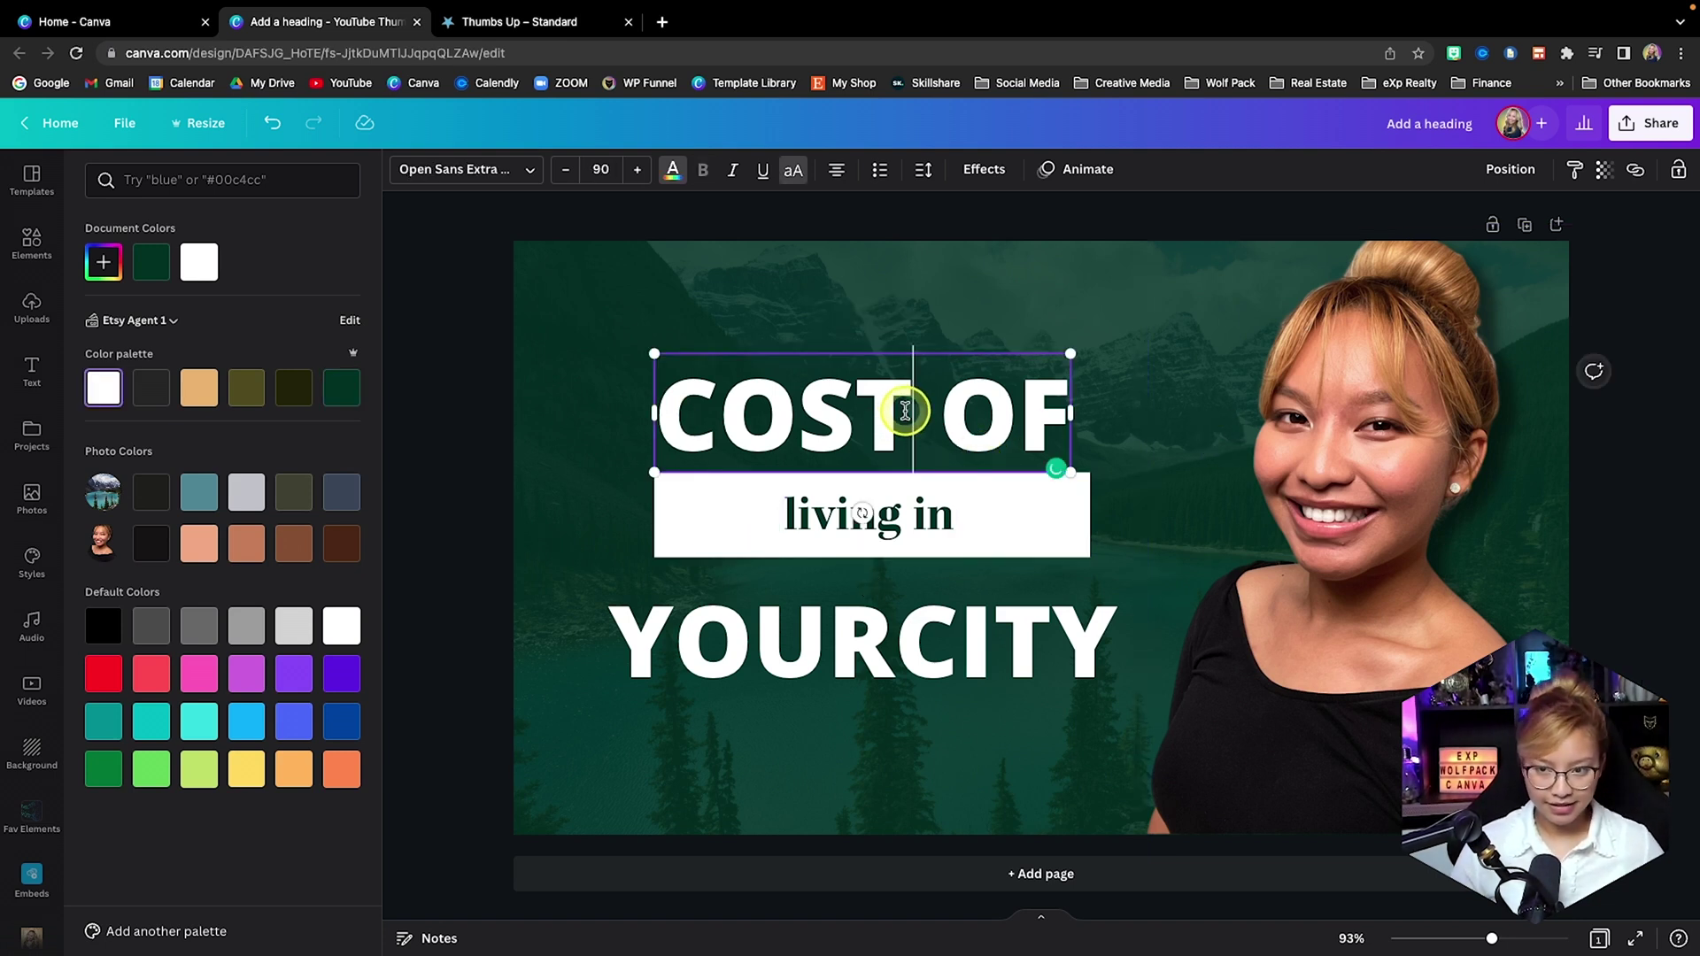
pyautogui.write('s')
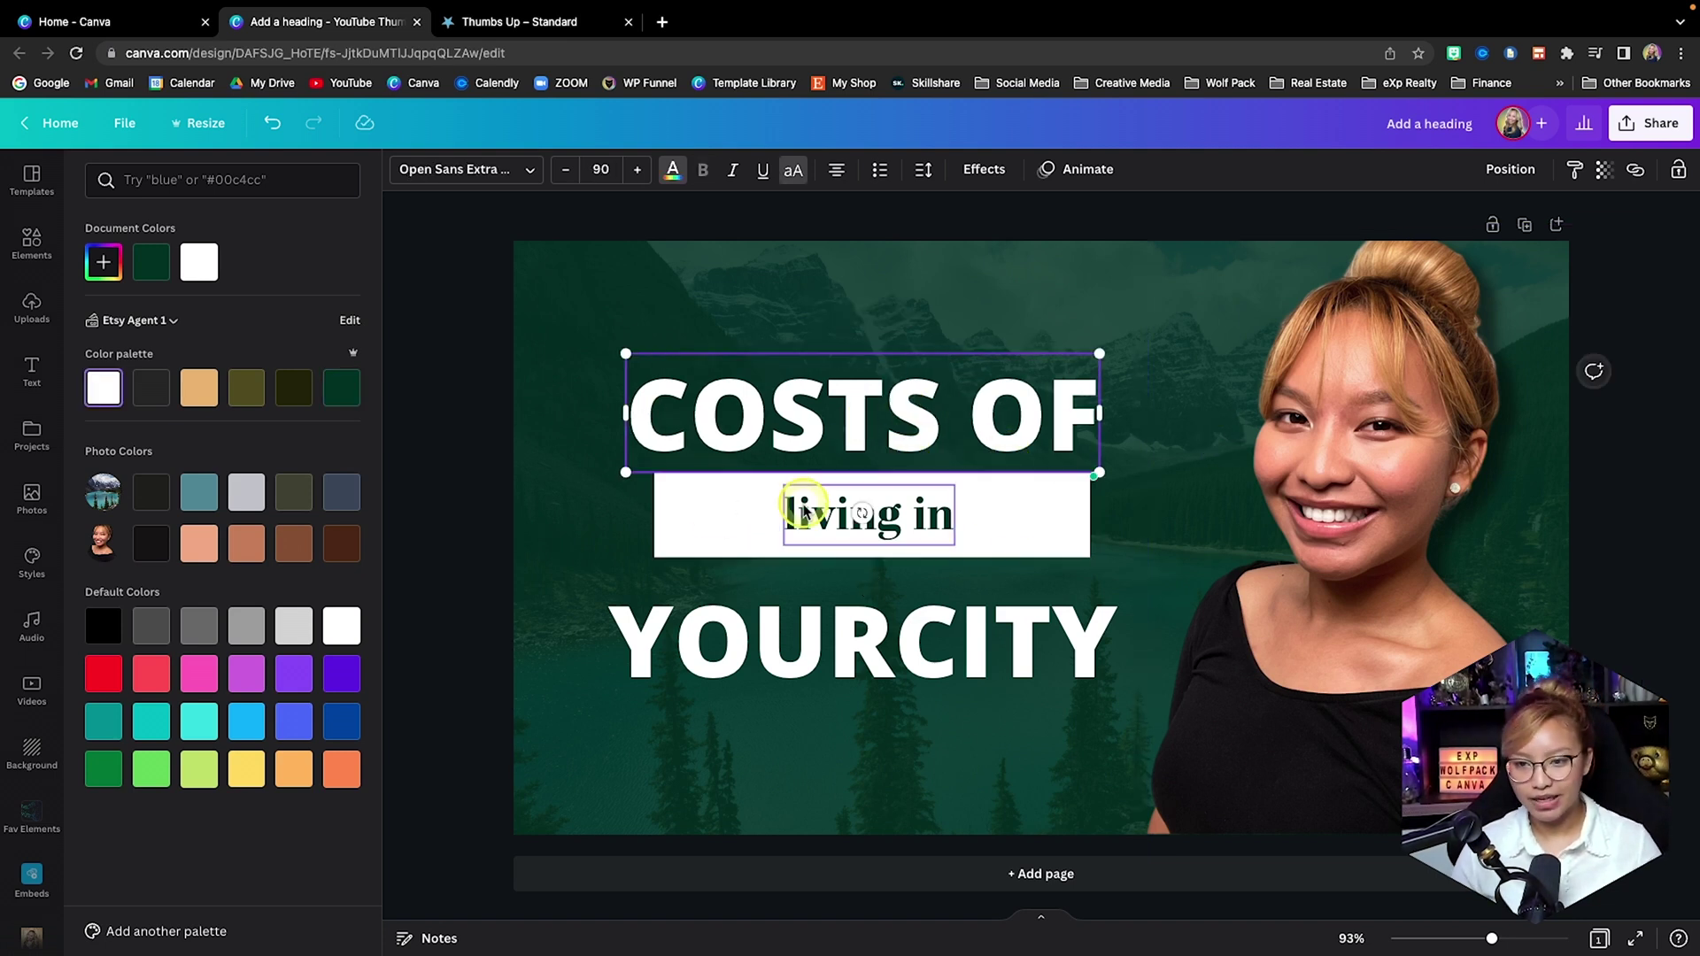
# Enlarge and centre 'living in' in its white box, stretch the box down, and move YOURCITY up.
pyautogui.click(789, 545)
pyautogui.moveTo(773, 546); pyautogui.dragTo(676, 573)
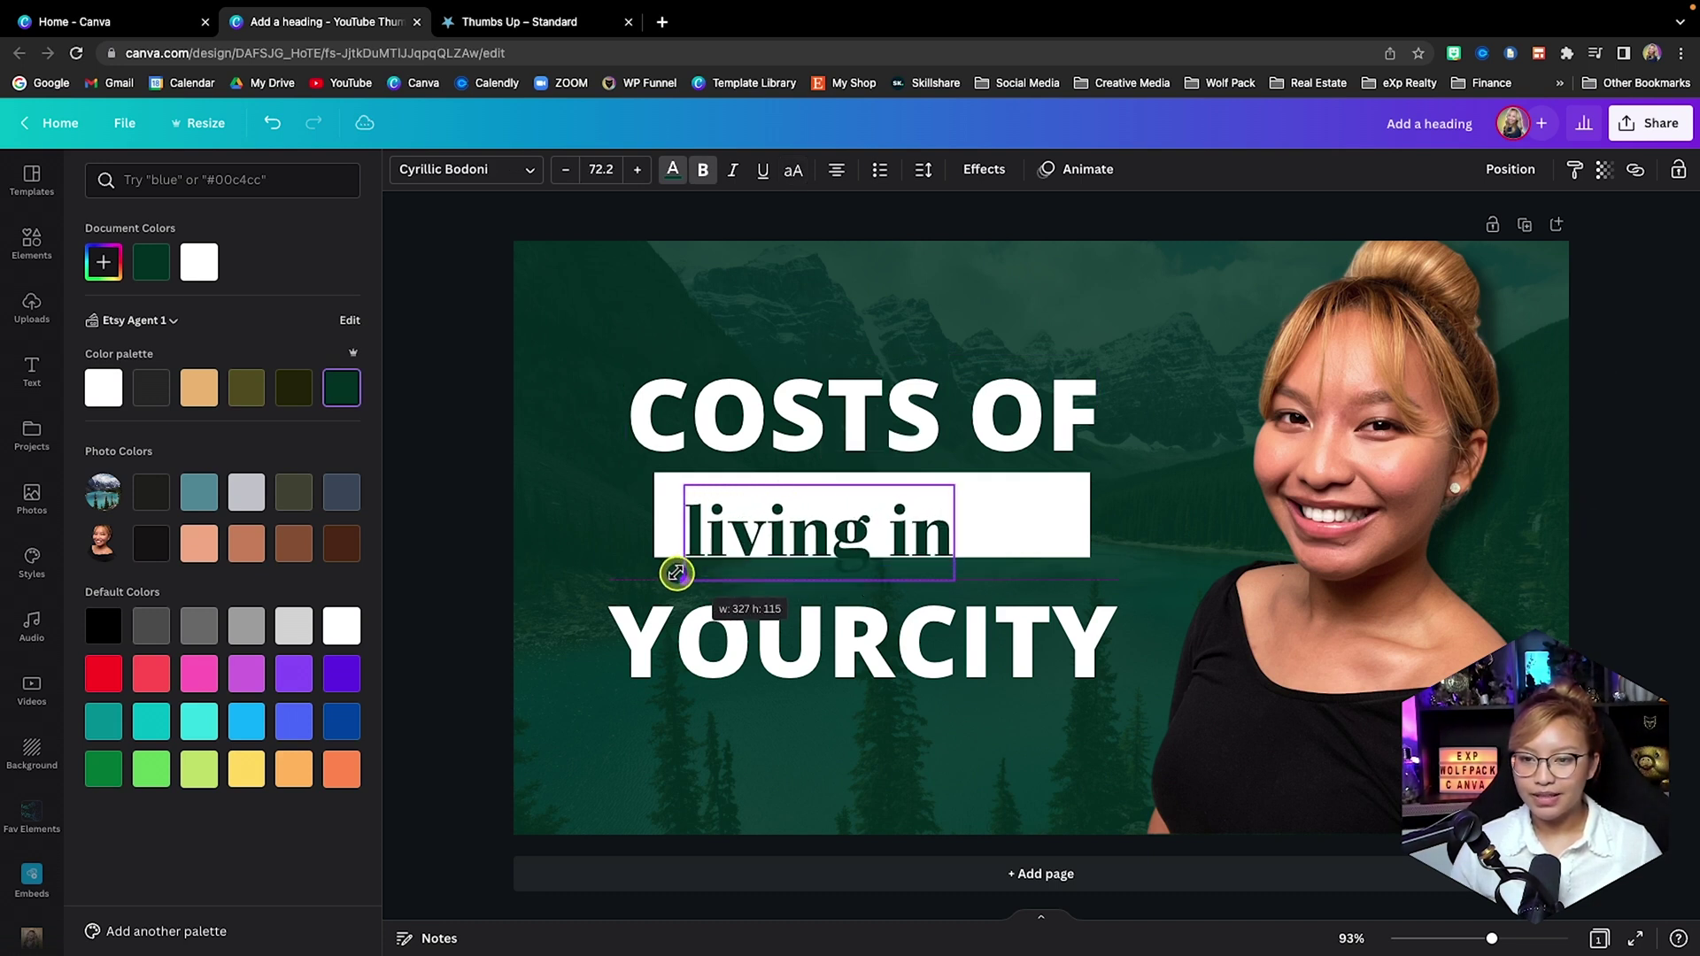
pyautogui.click(790, 549)
pyautogui.click(790, 549)
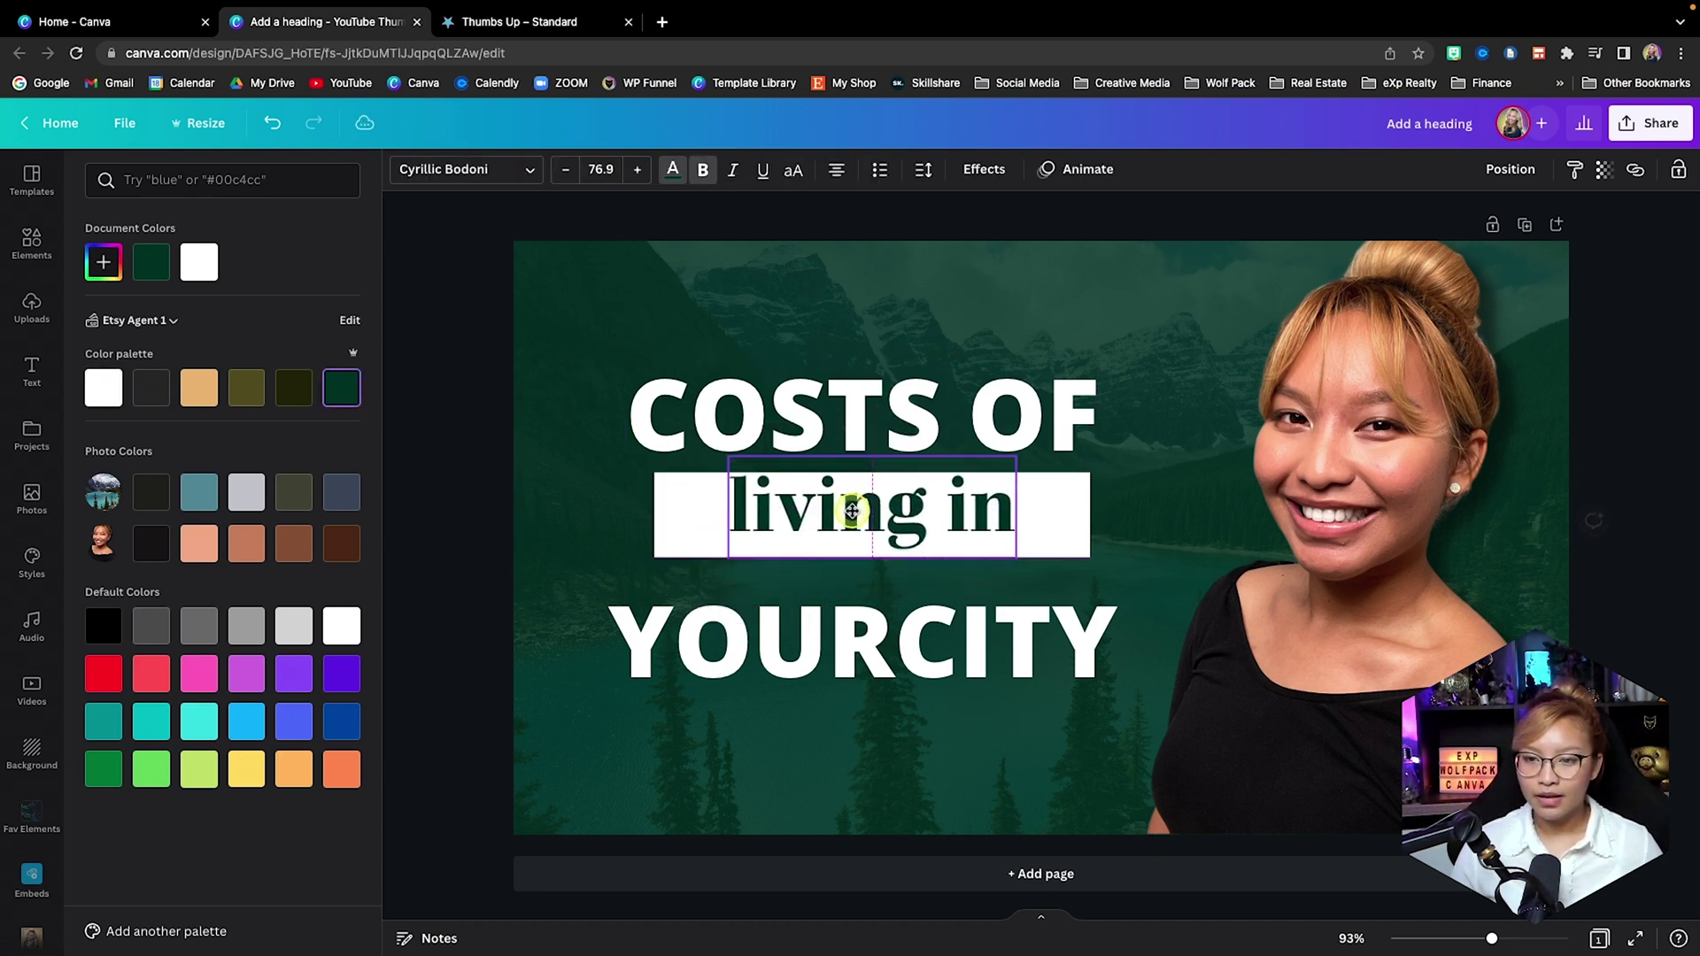
pyautogui.moveTo(791, 549); pyautogui.dragTo(852, 545)
pyautogui.click(1069, 542)
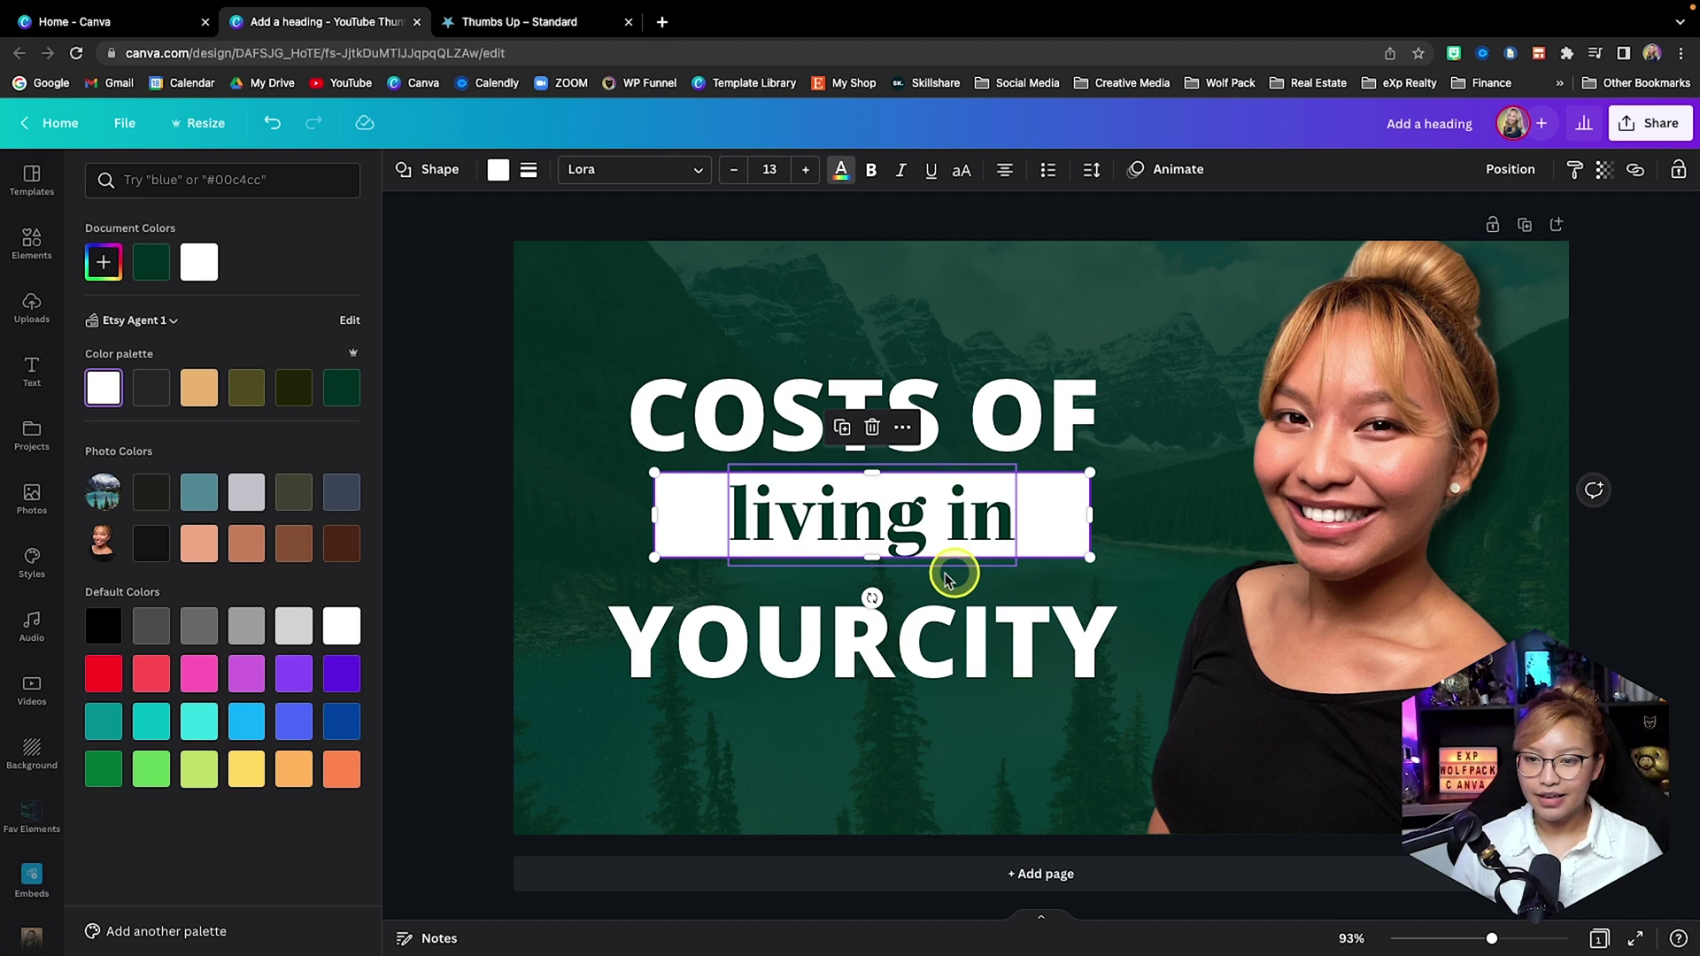
pyautogui.moveTo(866, 559); pyautogui.dragTo(866, 565)
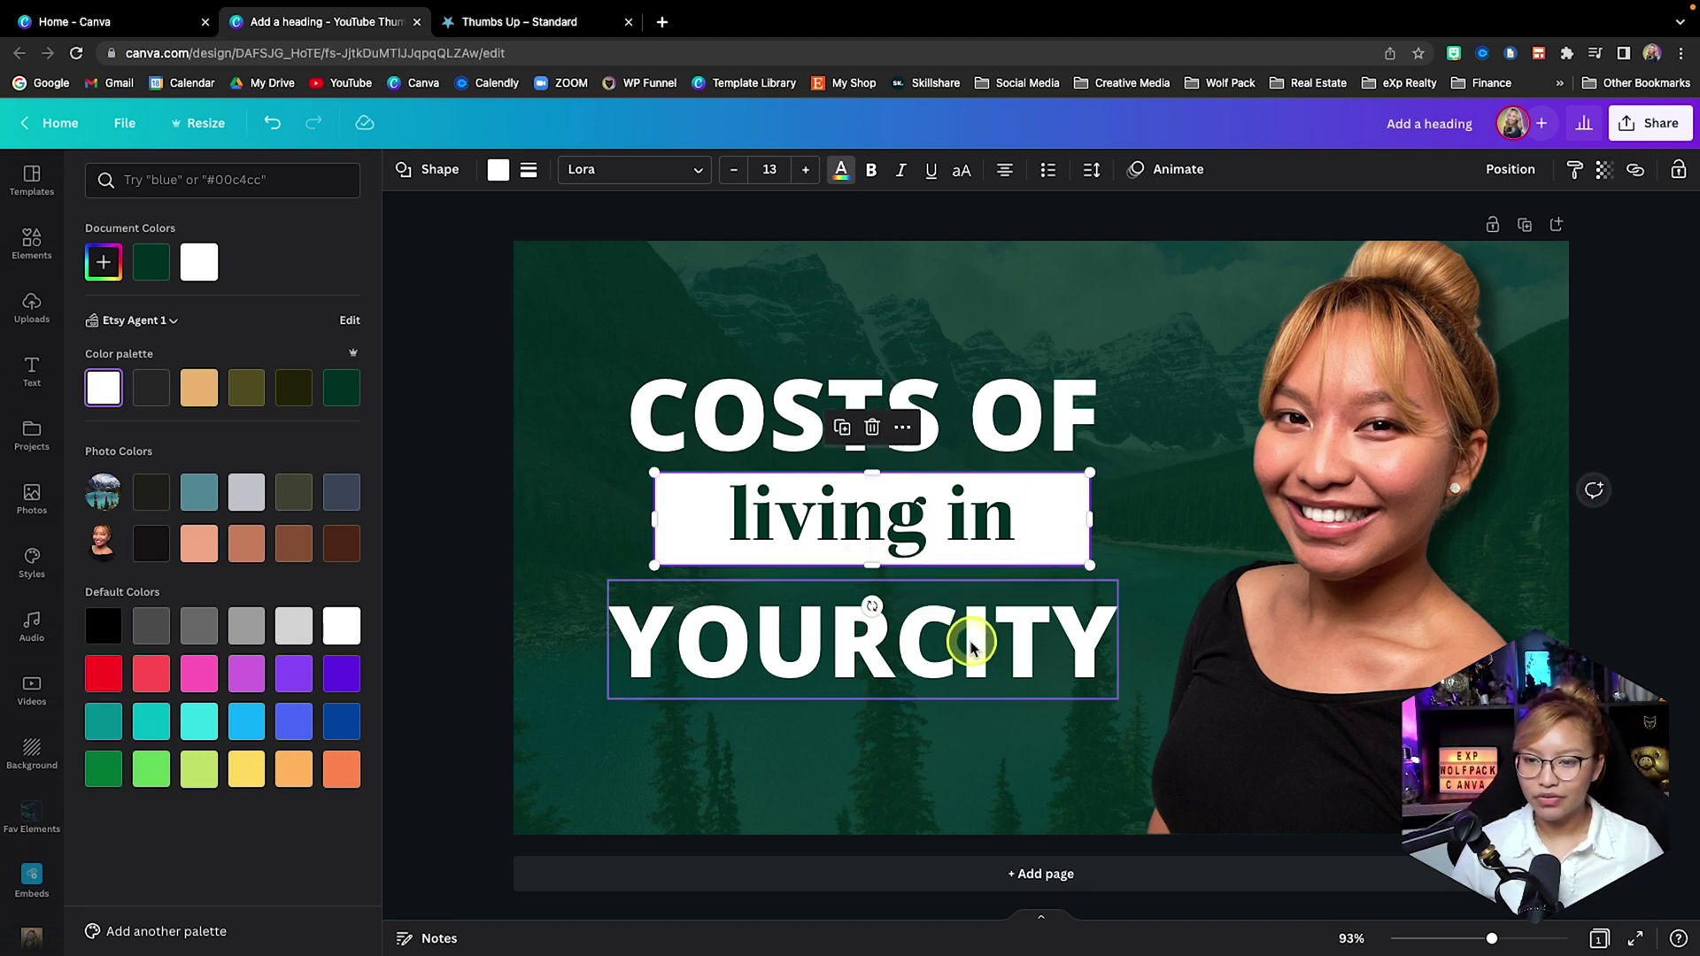
pyautogui.moveTo(971, 645); pyautogui.dragTo(973, 633)
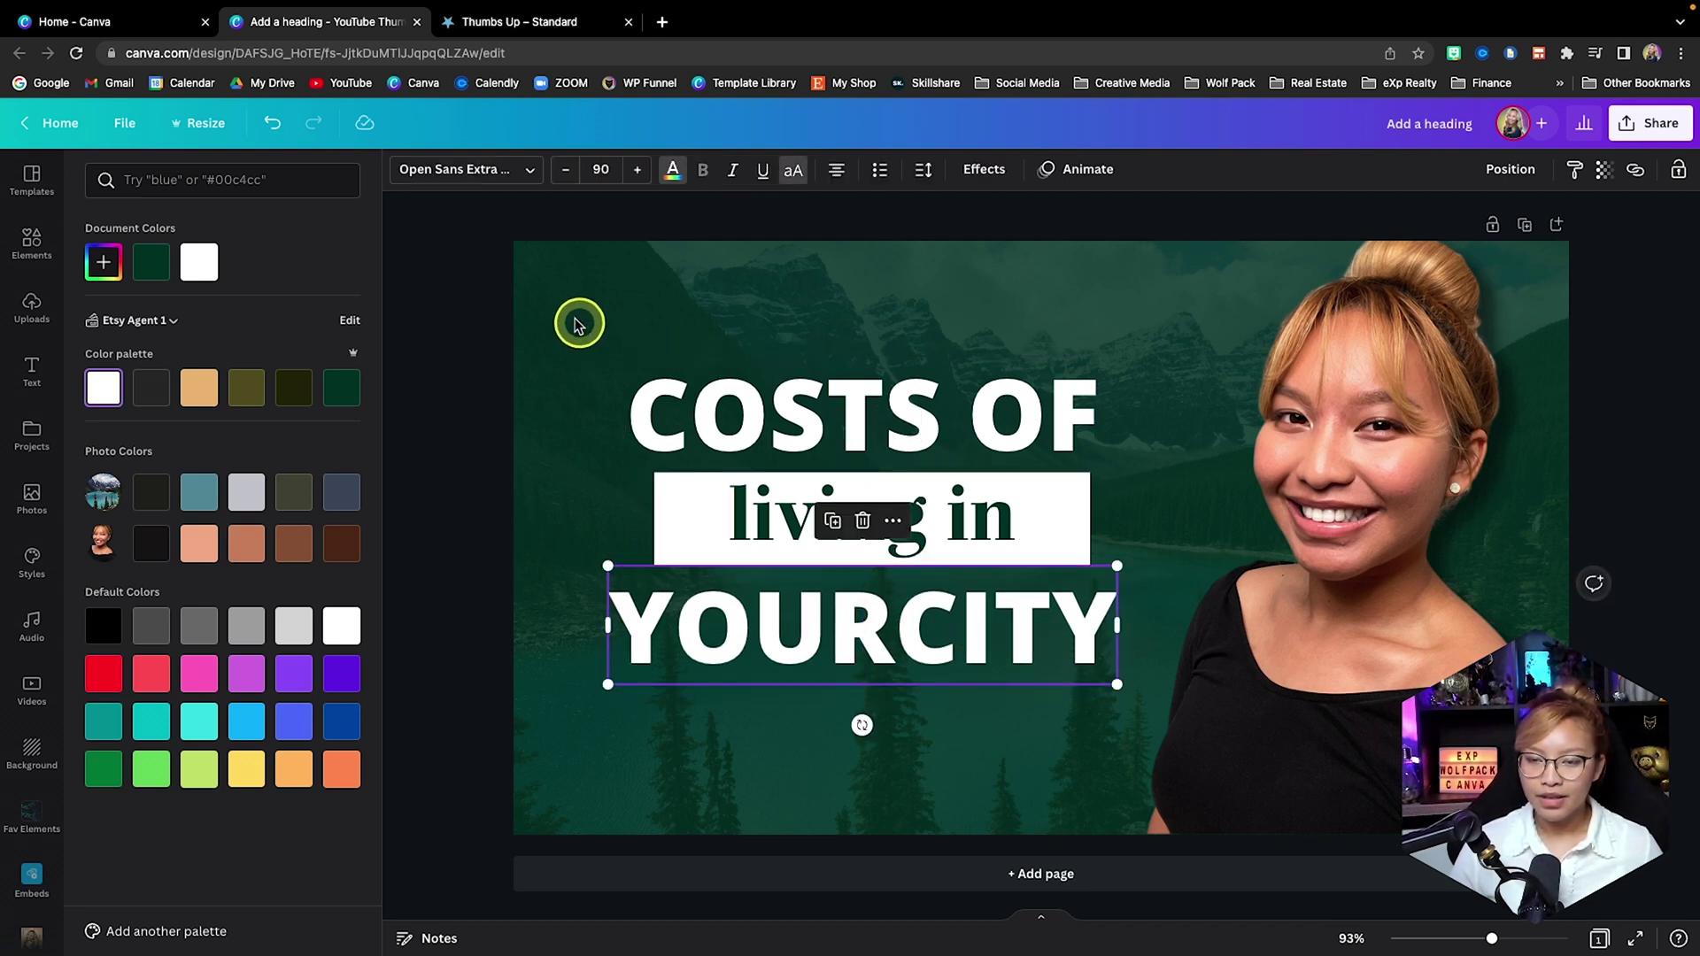
# Centre the three headline pieces horizontally and nudge the group slightly down.
pyautogui.moveTo(570, 317); pyautogui.dragTo(1053, 719)
pyautogui.click(1545, 173)
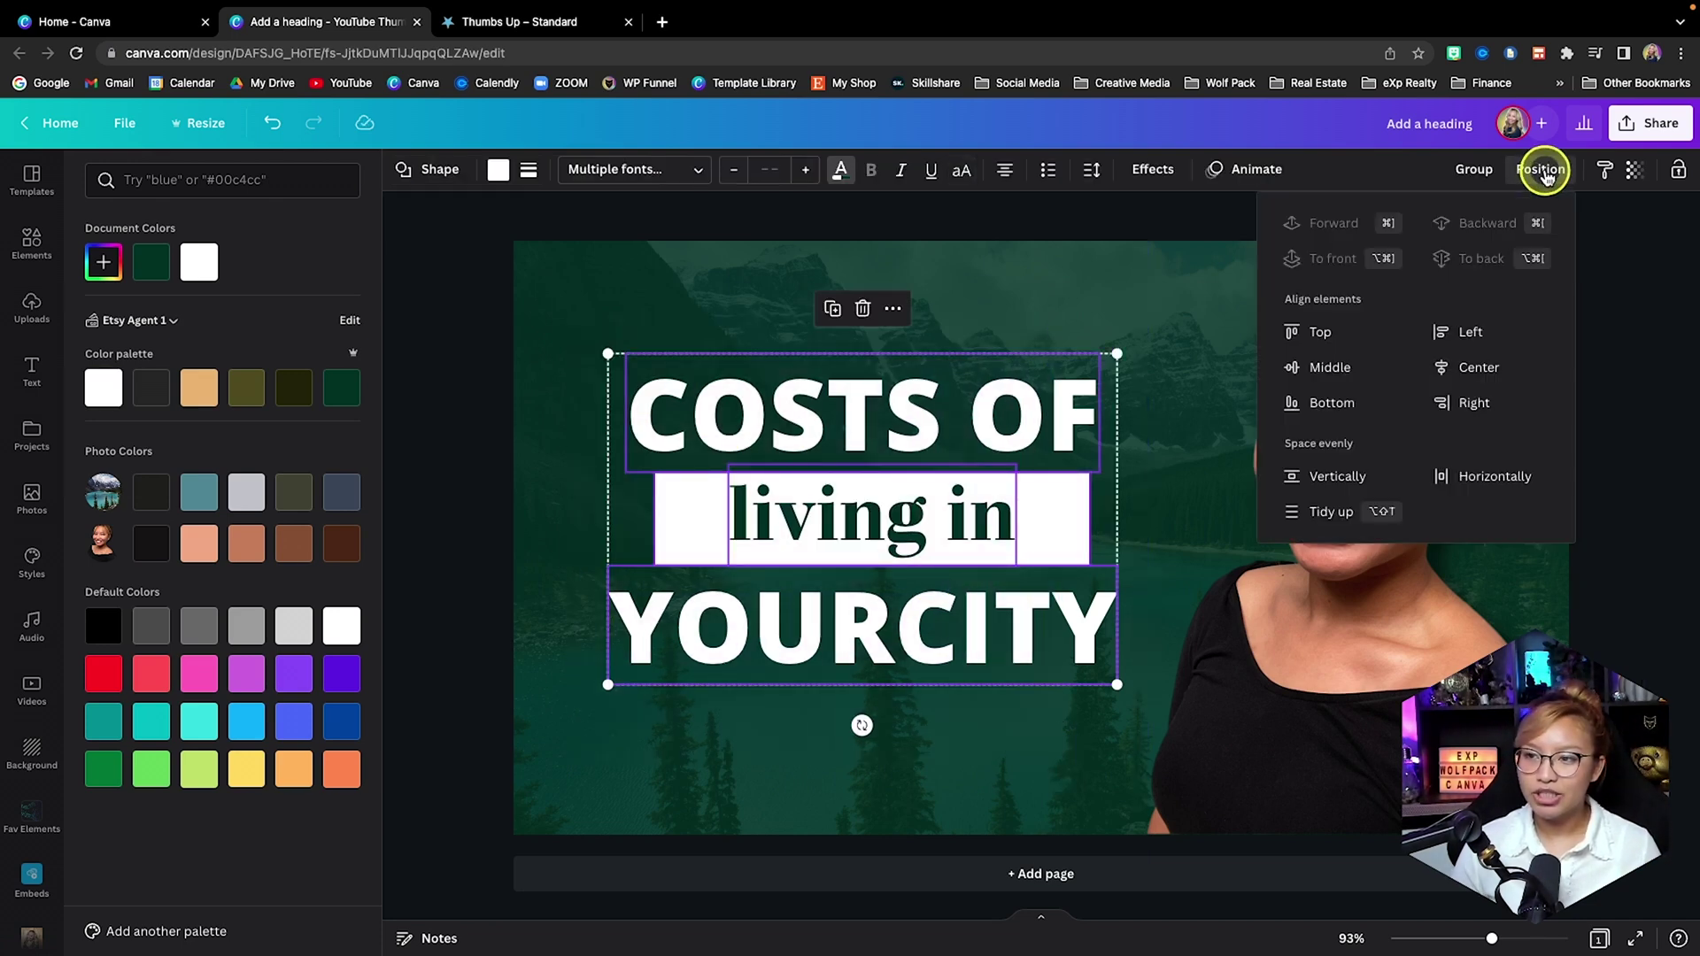
pyautogui.click(1469, 367)
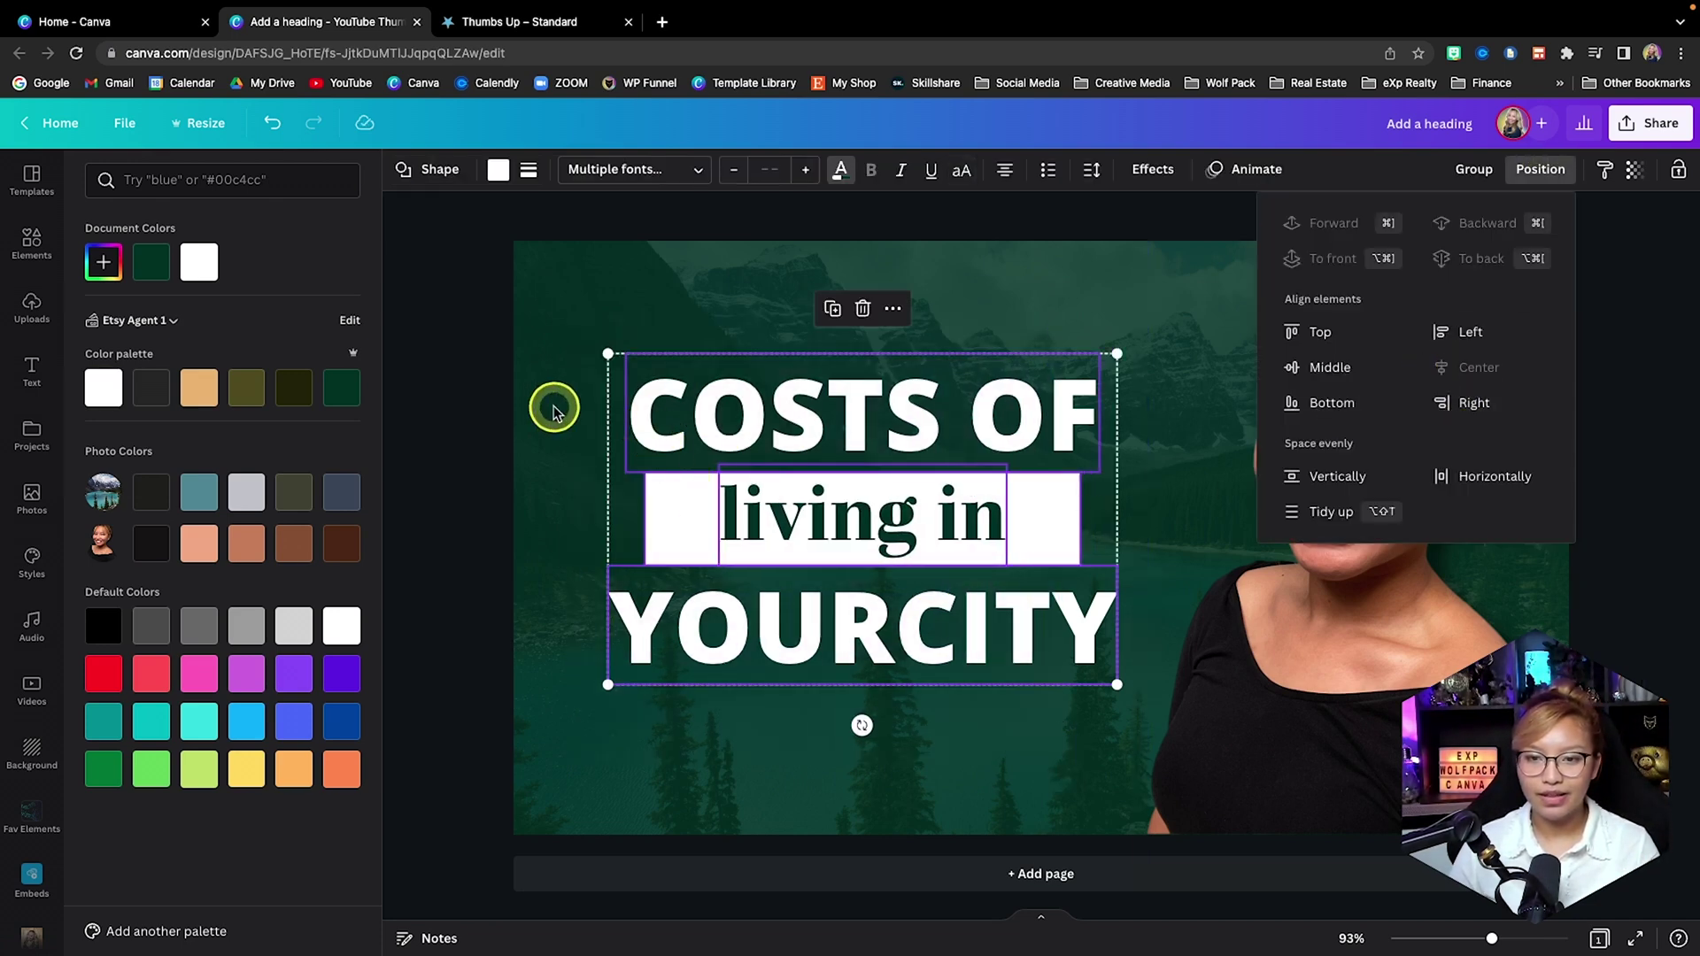
pyautogui.click(554, 411)
pyautogui.click(533, 390)
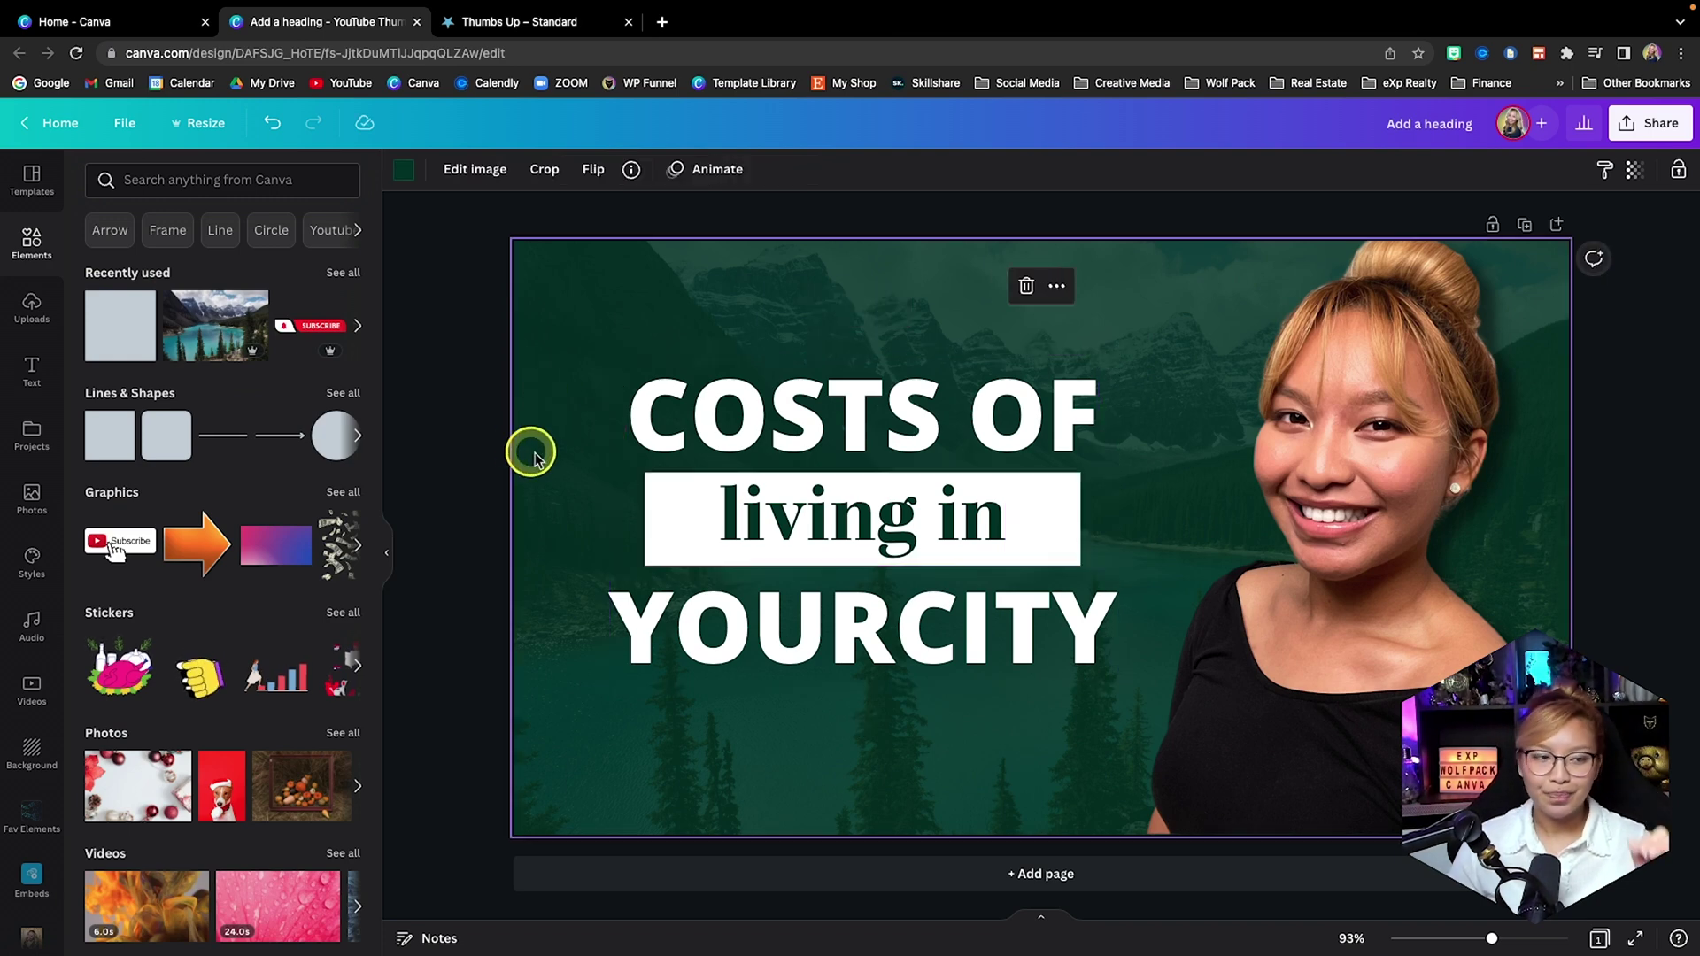
pyautogui.moveTo(580, 363); pyautogui.dragTo(964, 699)
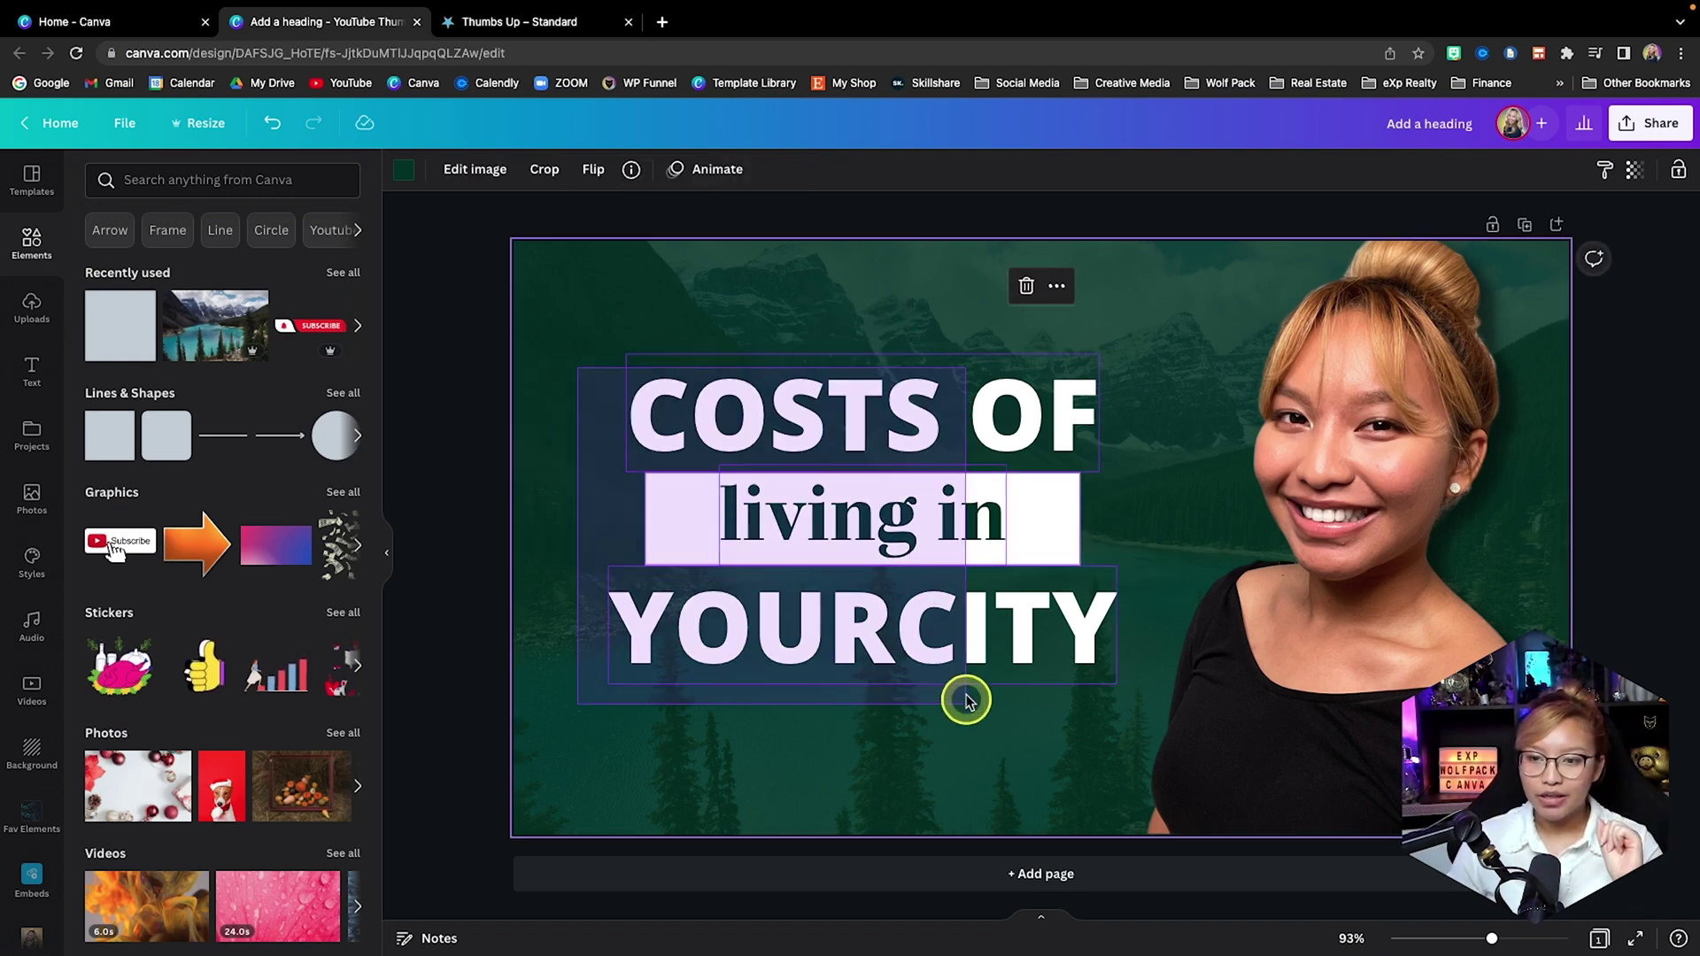
pyautogui.moveTo(922, 593); pyautogui.dragTo(921, 609)
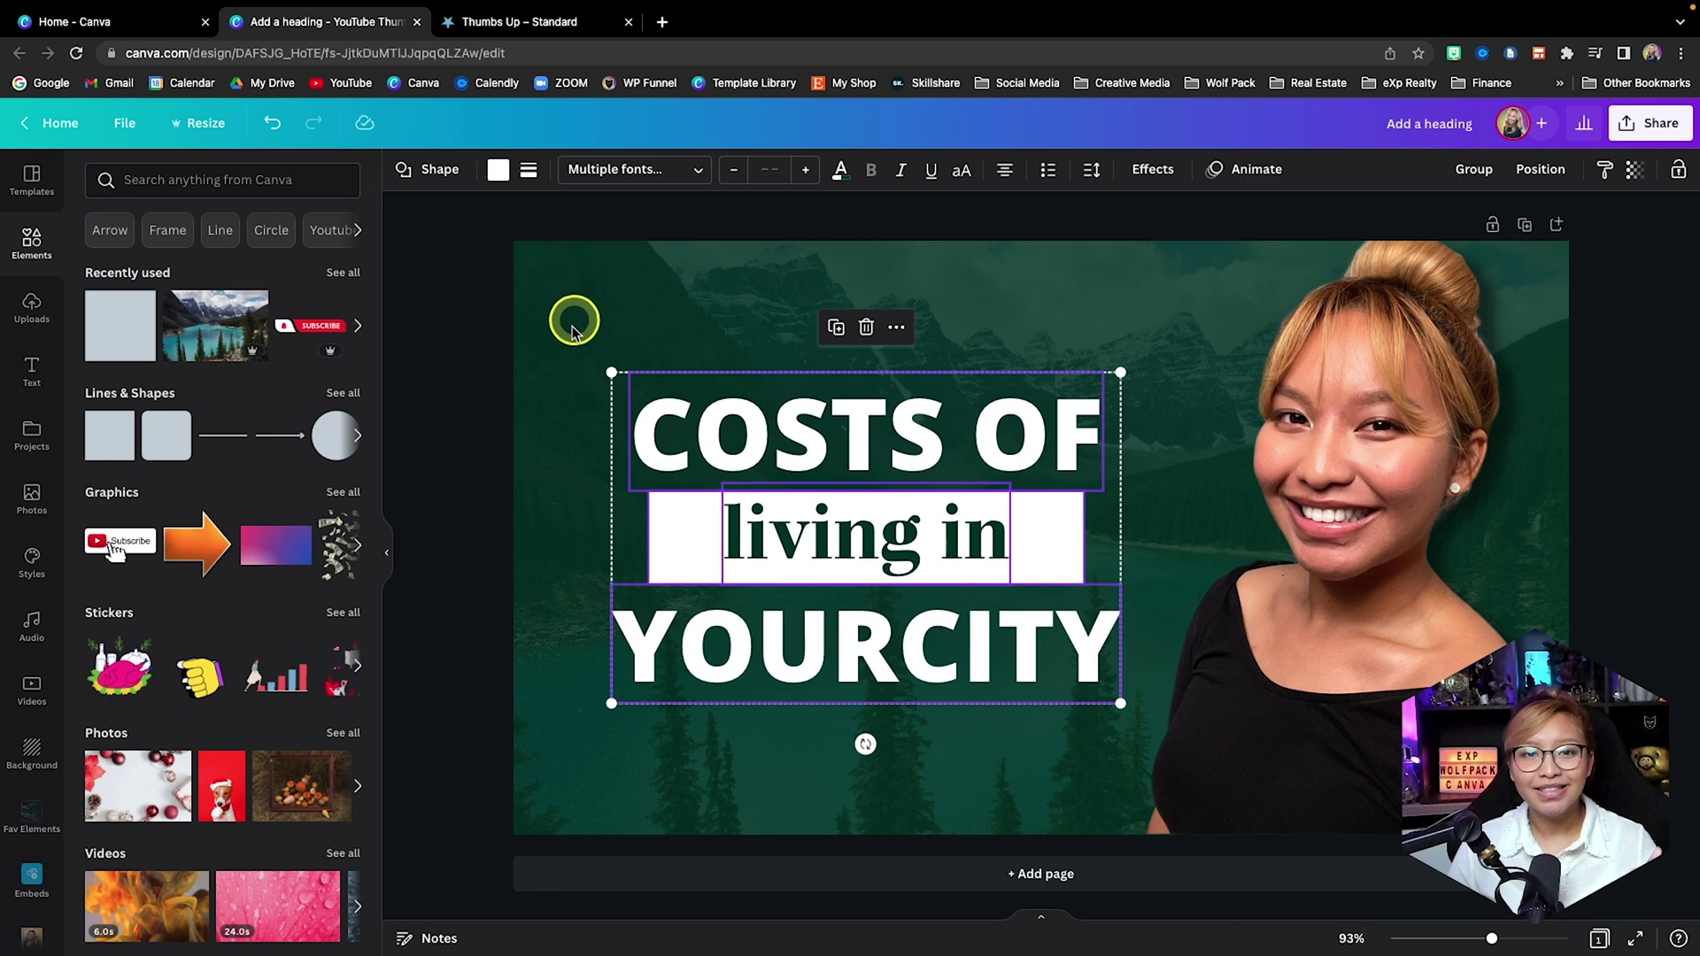
pyautogui.click(556, 349)
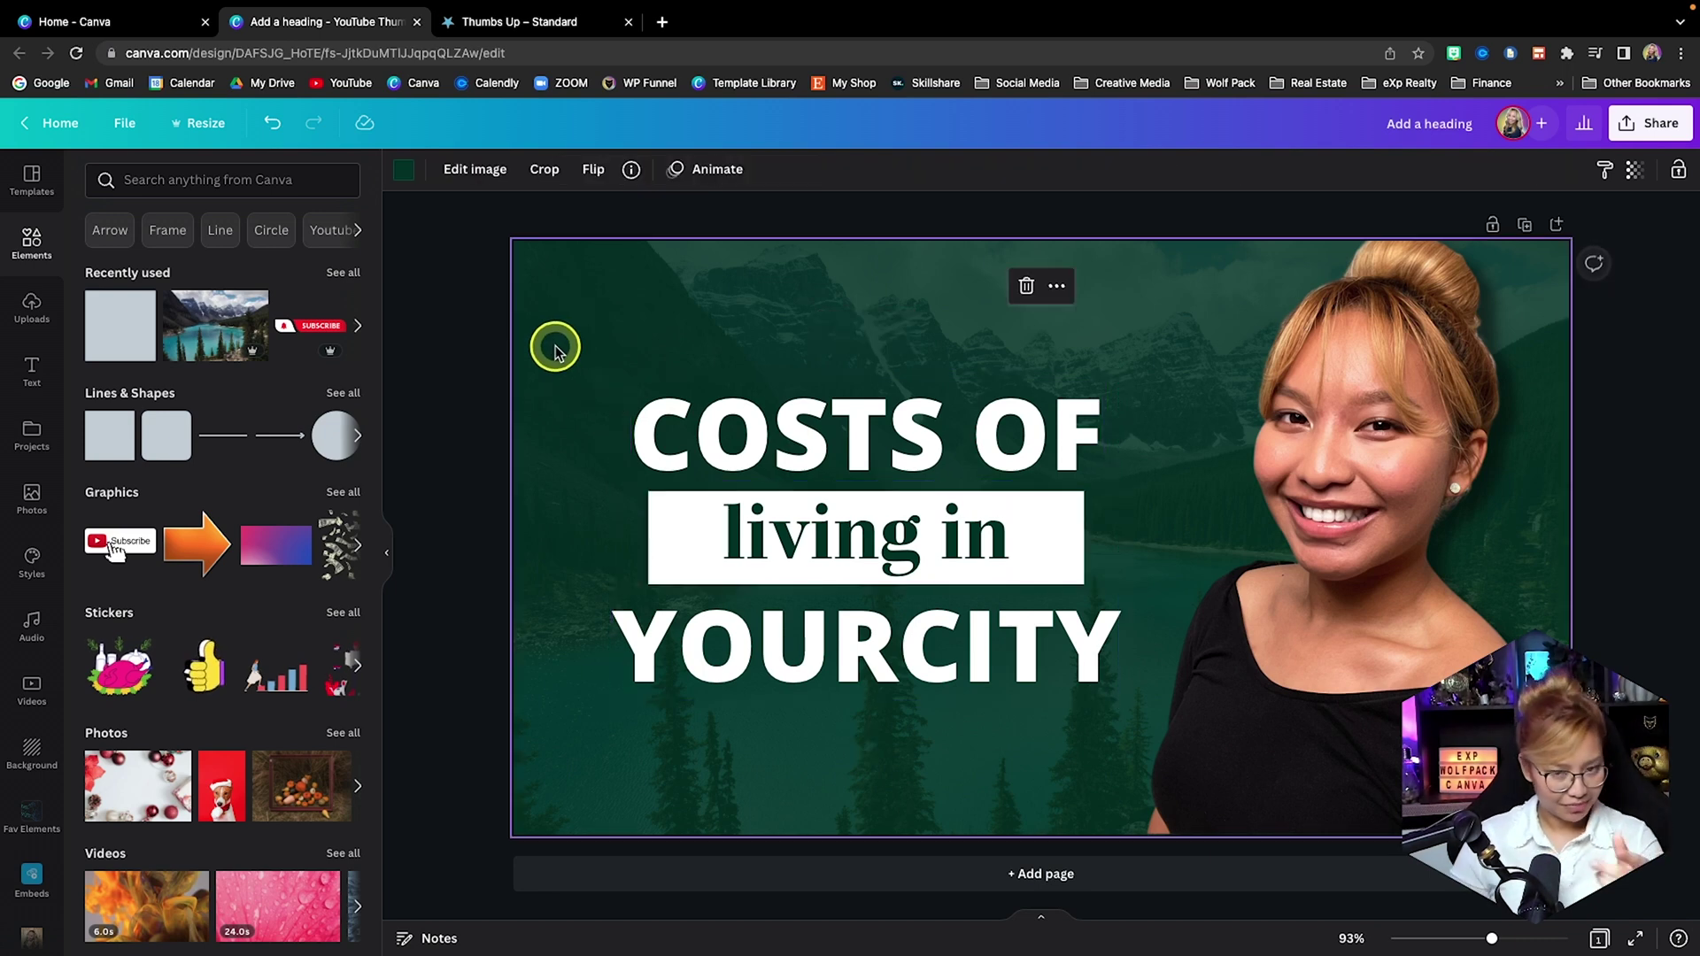
# Make 'COSTS OF' hollow outlined text and enlarge it slightly.
pyautogui.click(710, 431)
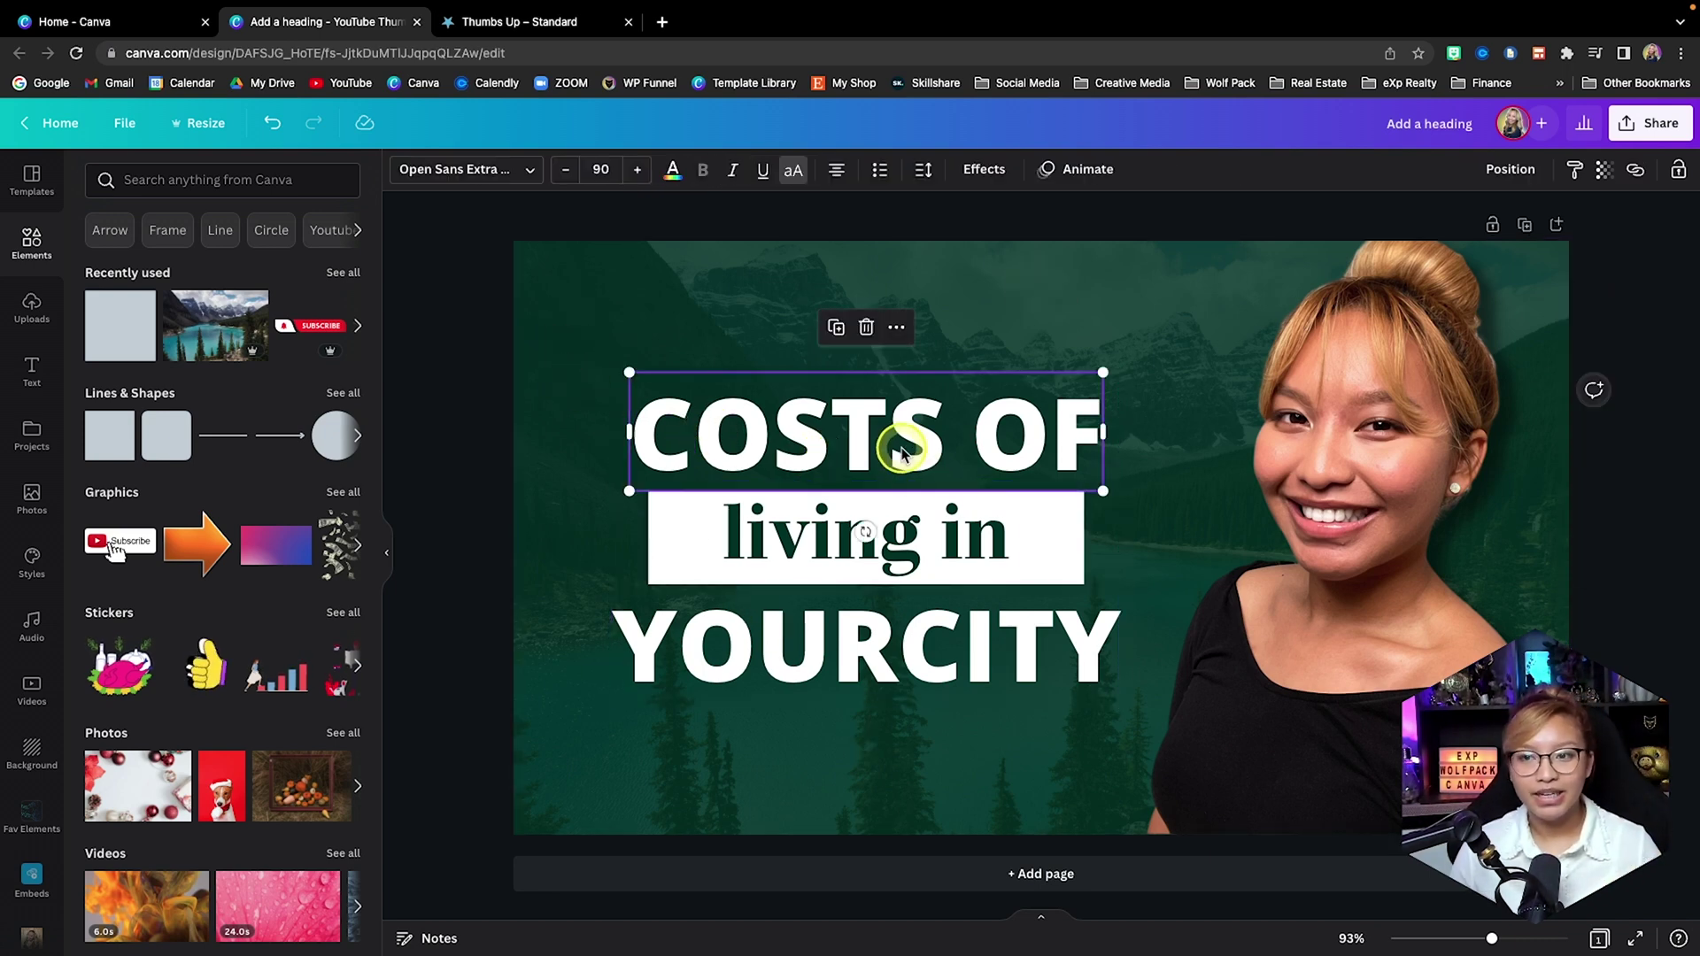
pyautogui.click(987, 173)
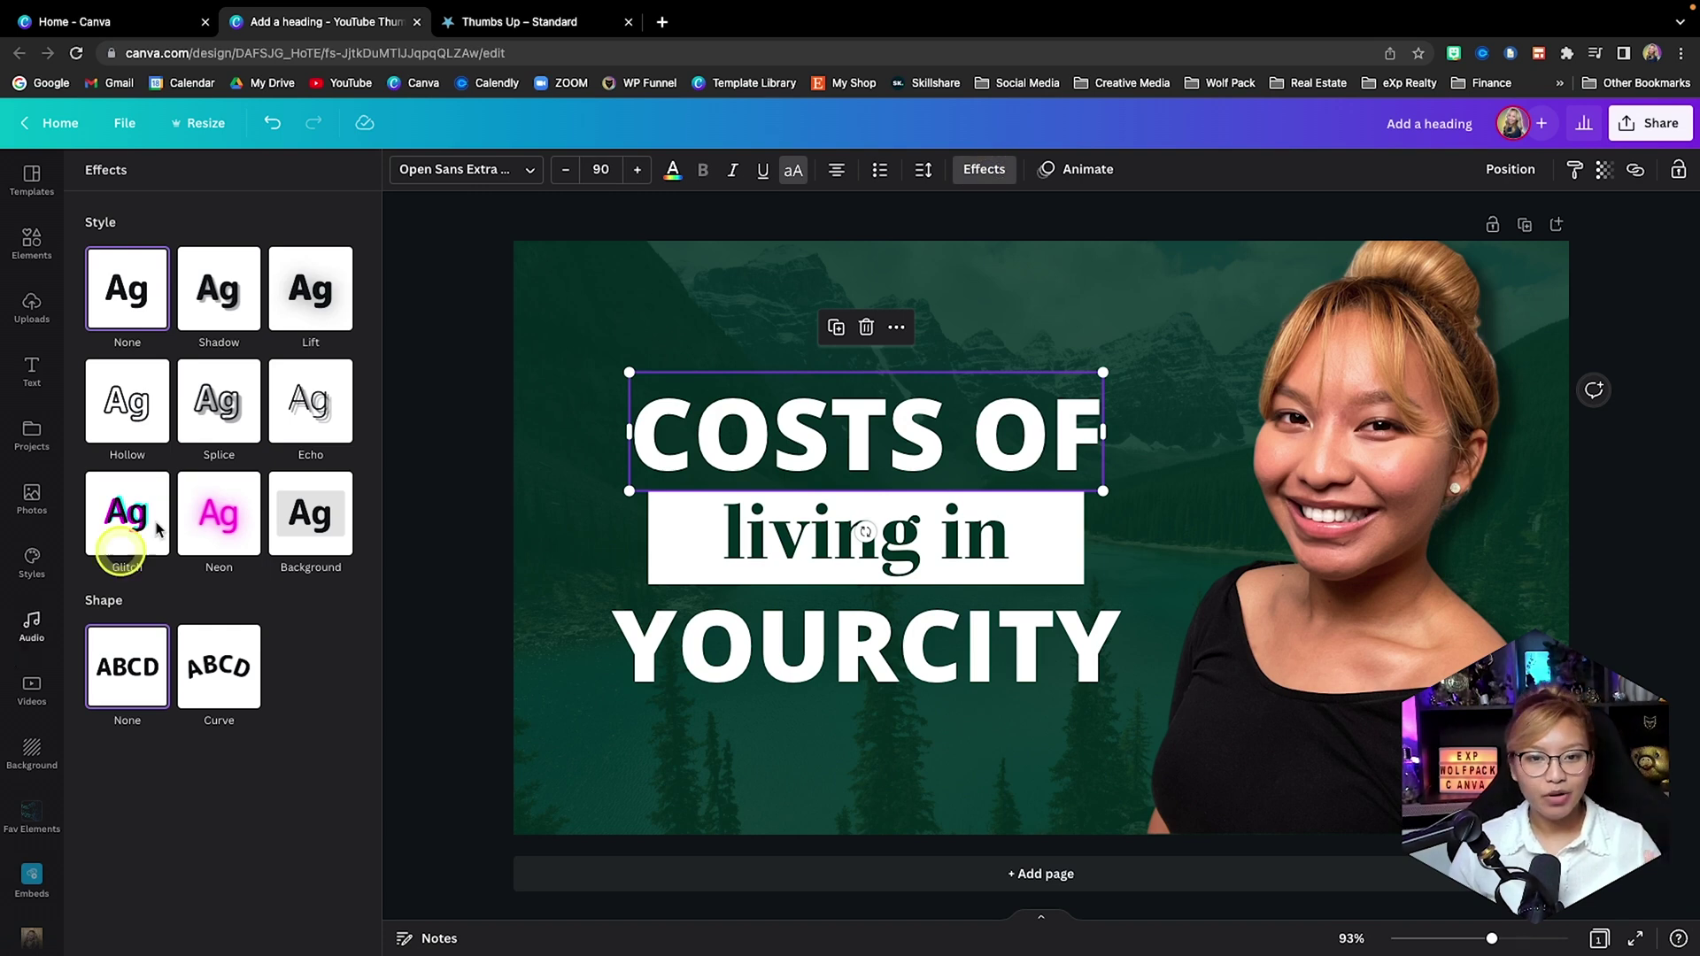
pyautogui.click(124, 425)
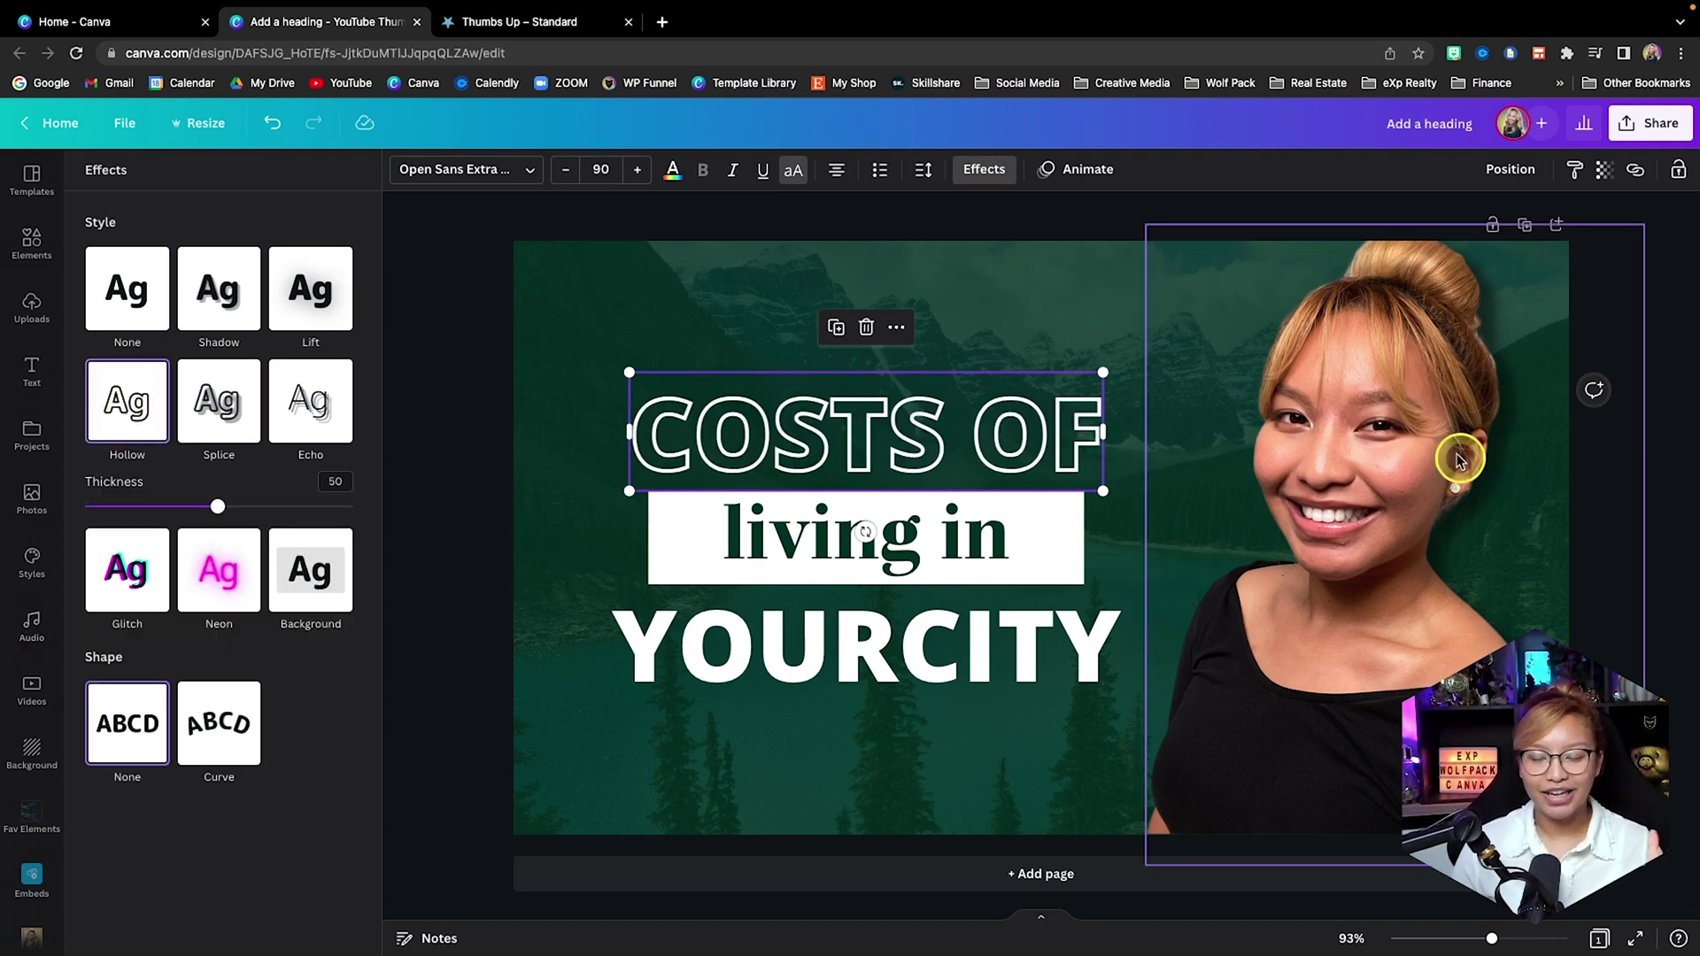
pyautogui.moveTo(1107, 369); pyautogui.dragTo(1112, 364)
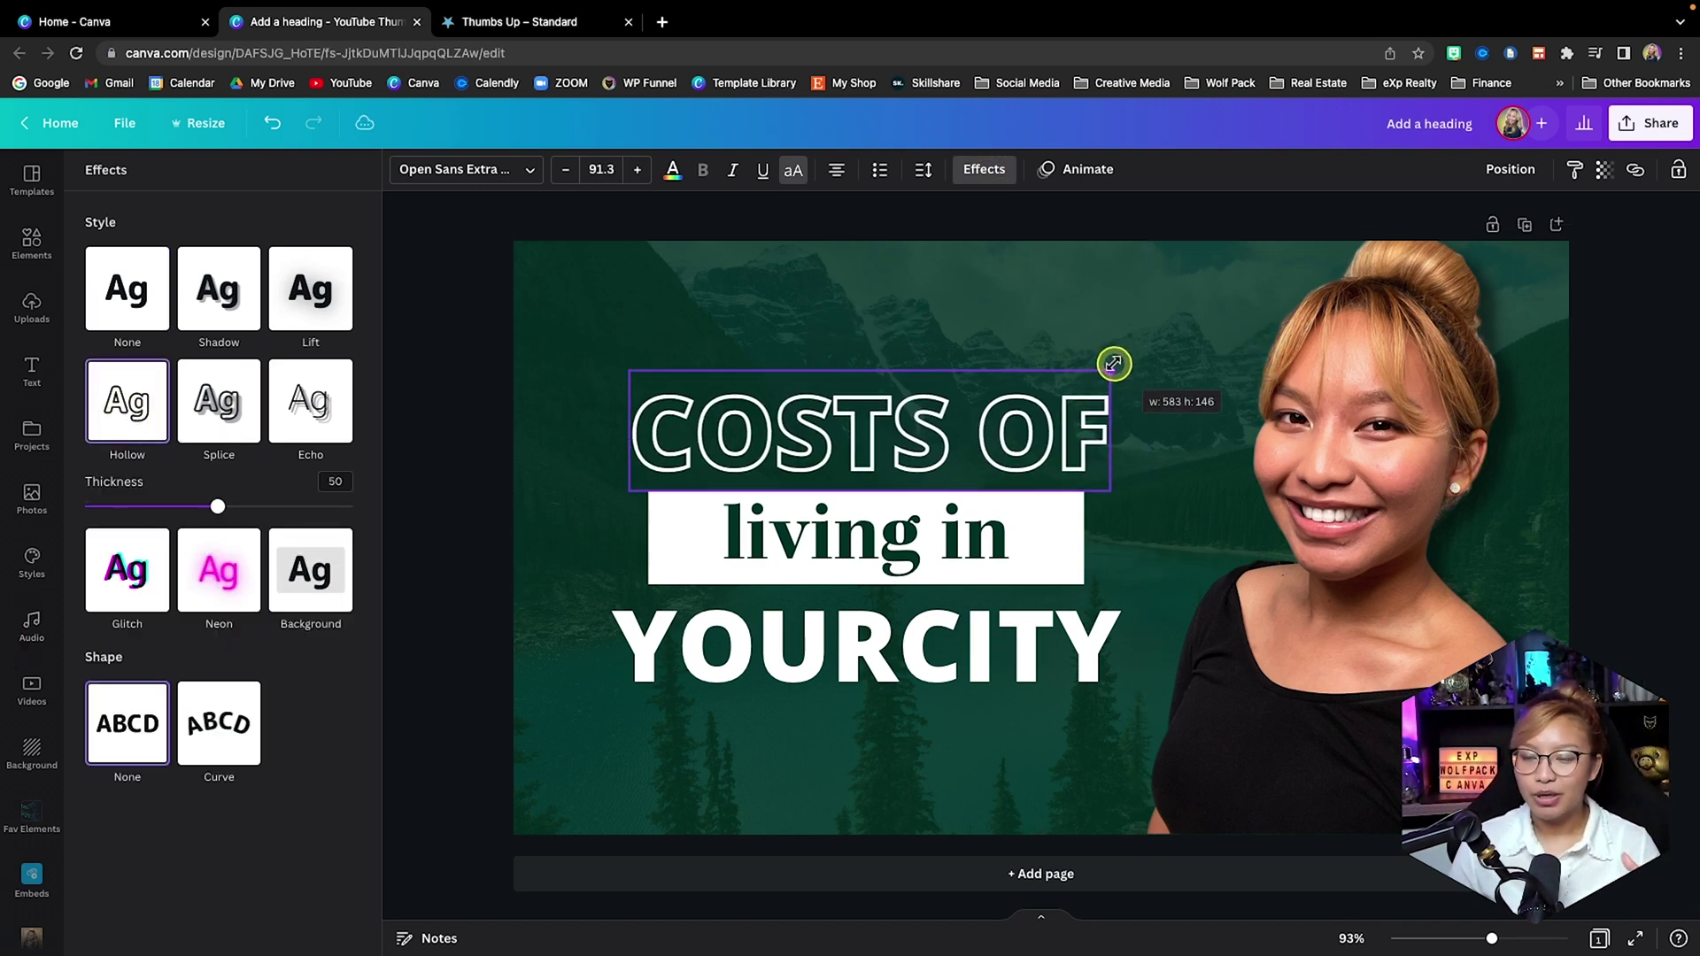
pyautogui.moveTo(619, 486); pyautogui.dragTo(614, 485)
# Give YOURCITY a Lift shadow, then enlarge and reposition the three-line headline group.
pyautogui.click(1030, 676)
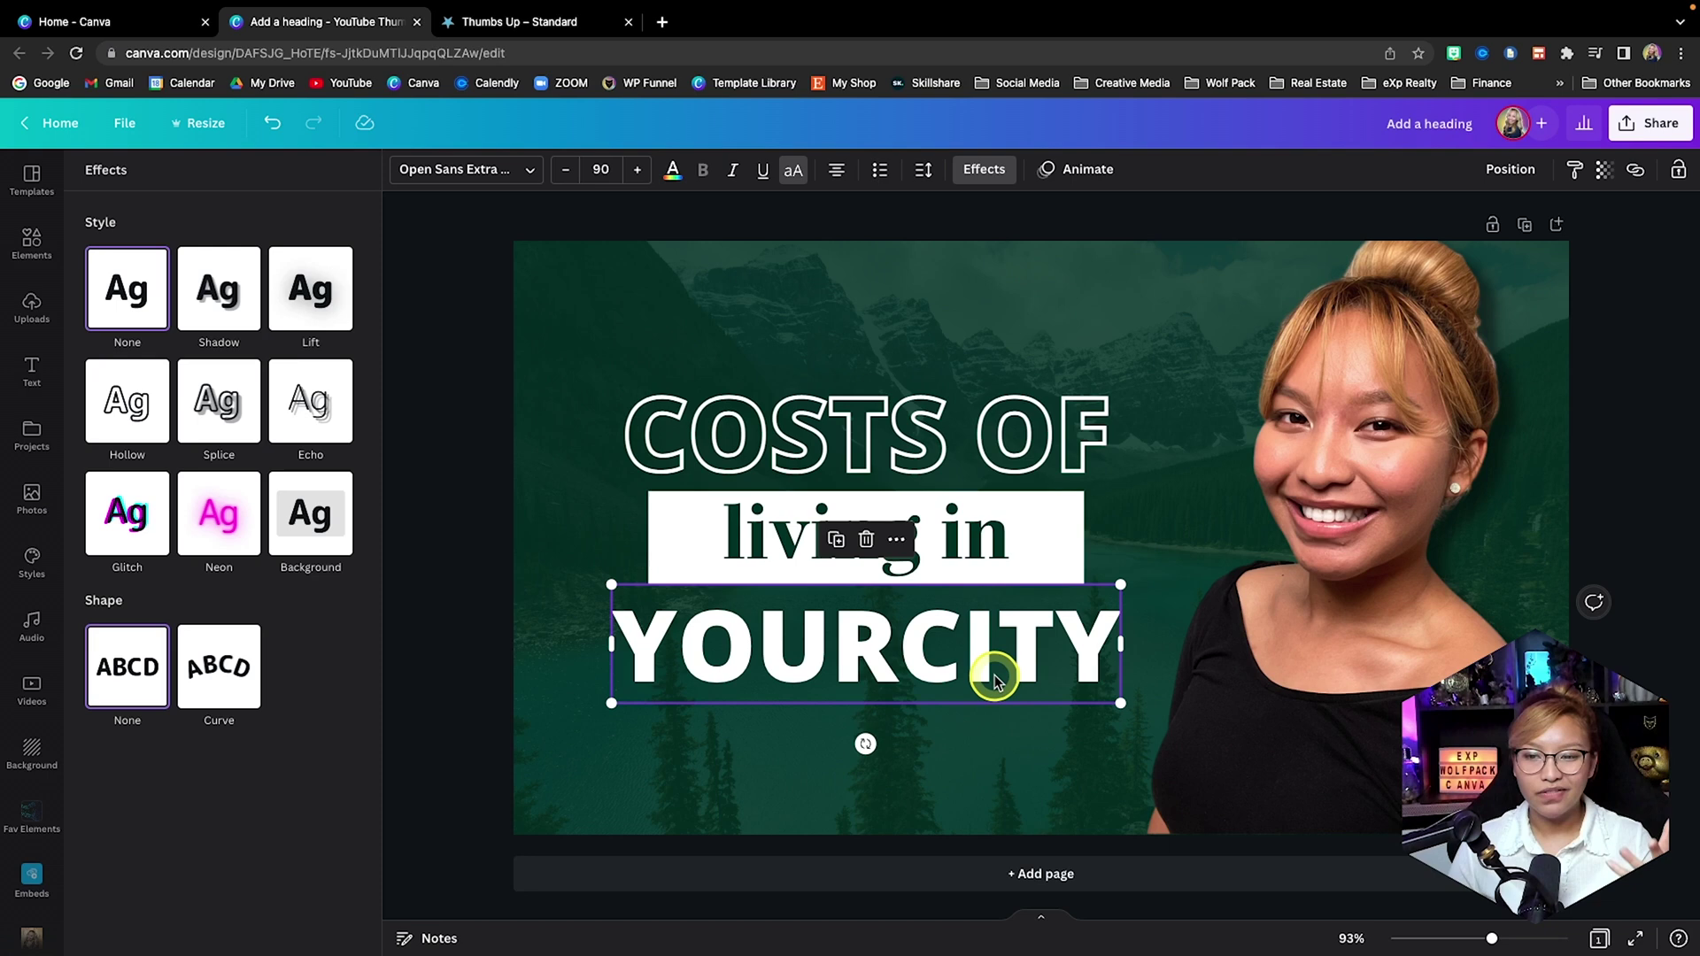
pyautogui.click(306, 287)
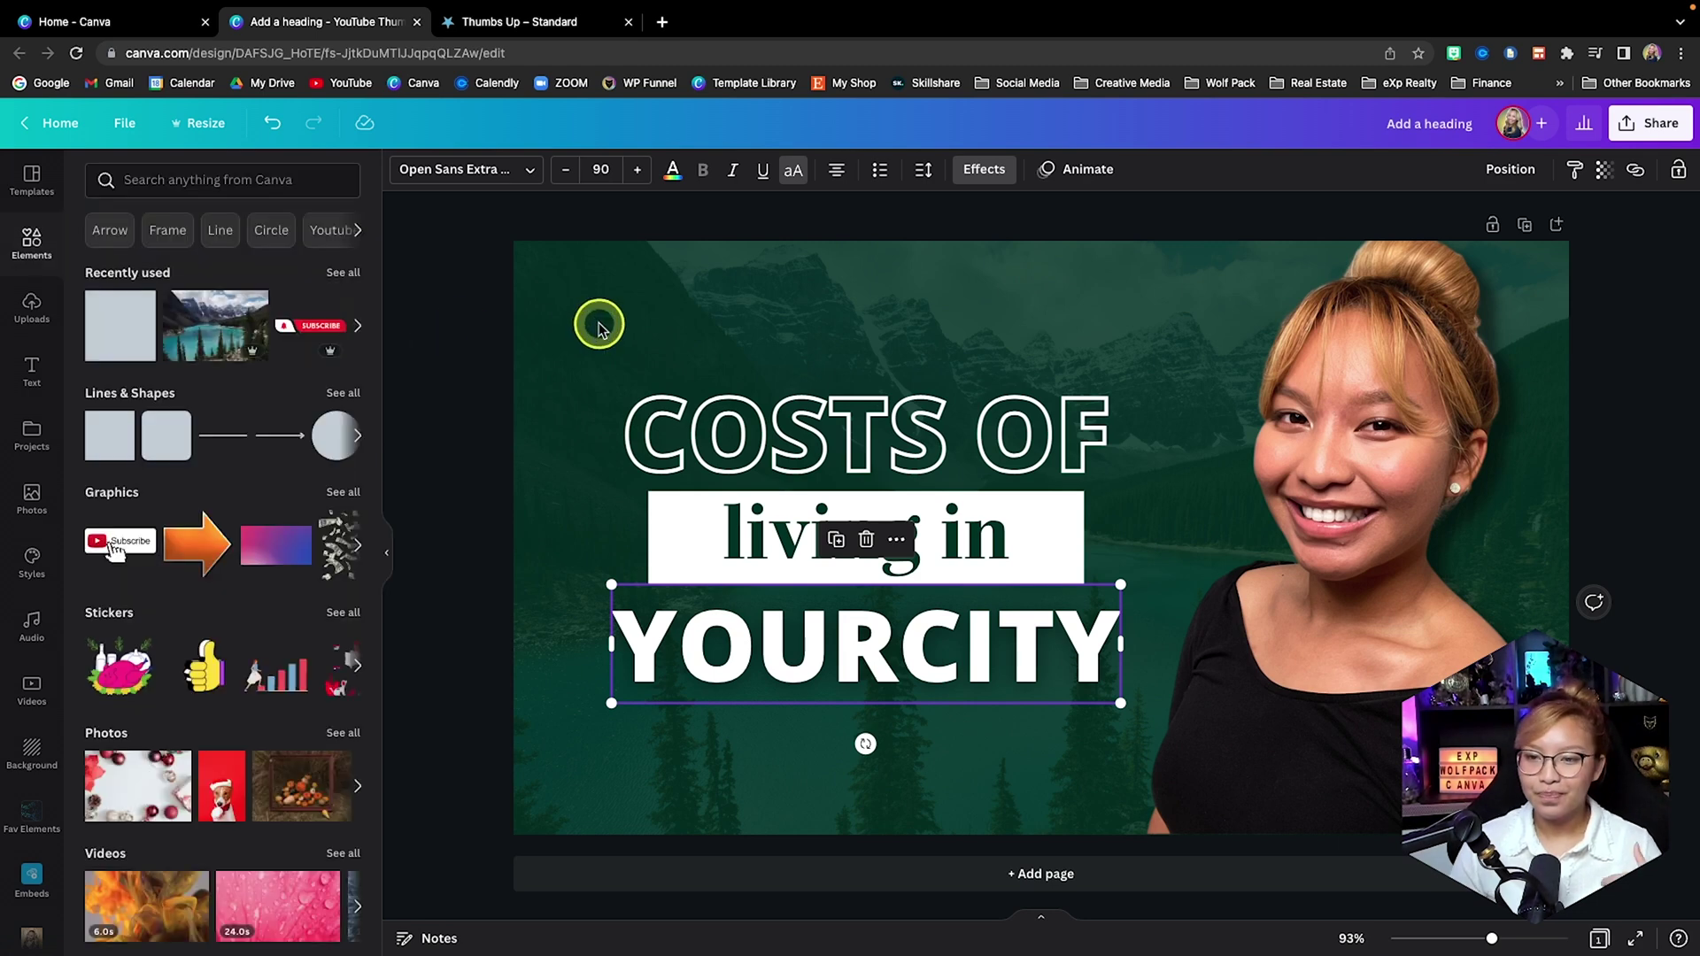
pyautogui.moveTo(485, 355); pyautogui.dragTo(1123, 706)
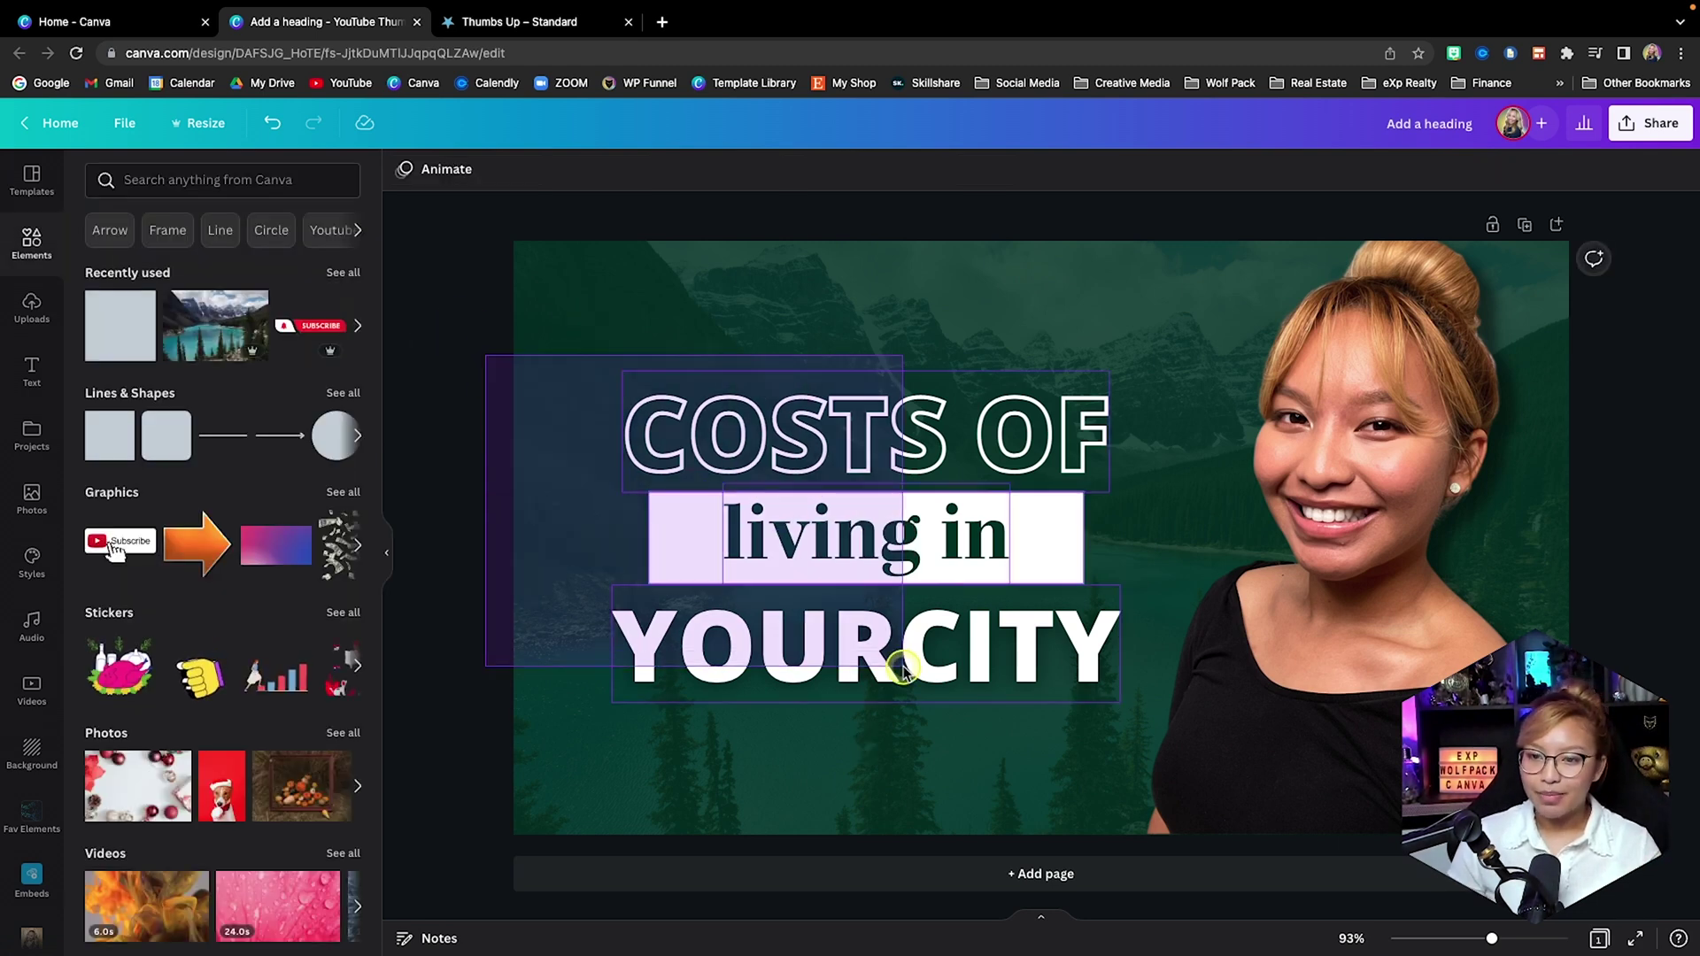
pyautogui.moveTo(1118, 367); pyautogui.dragTo(1173, 339)
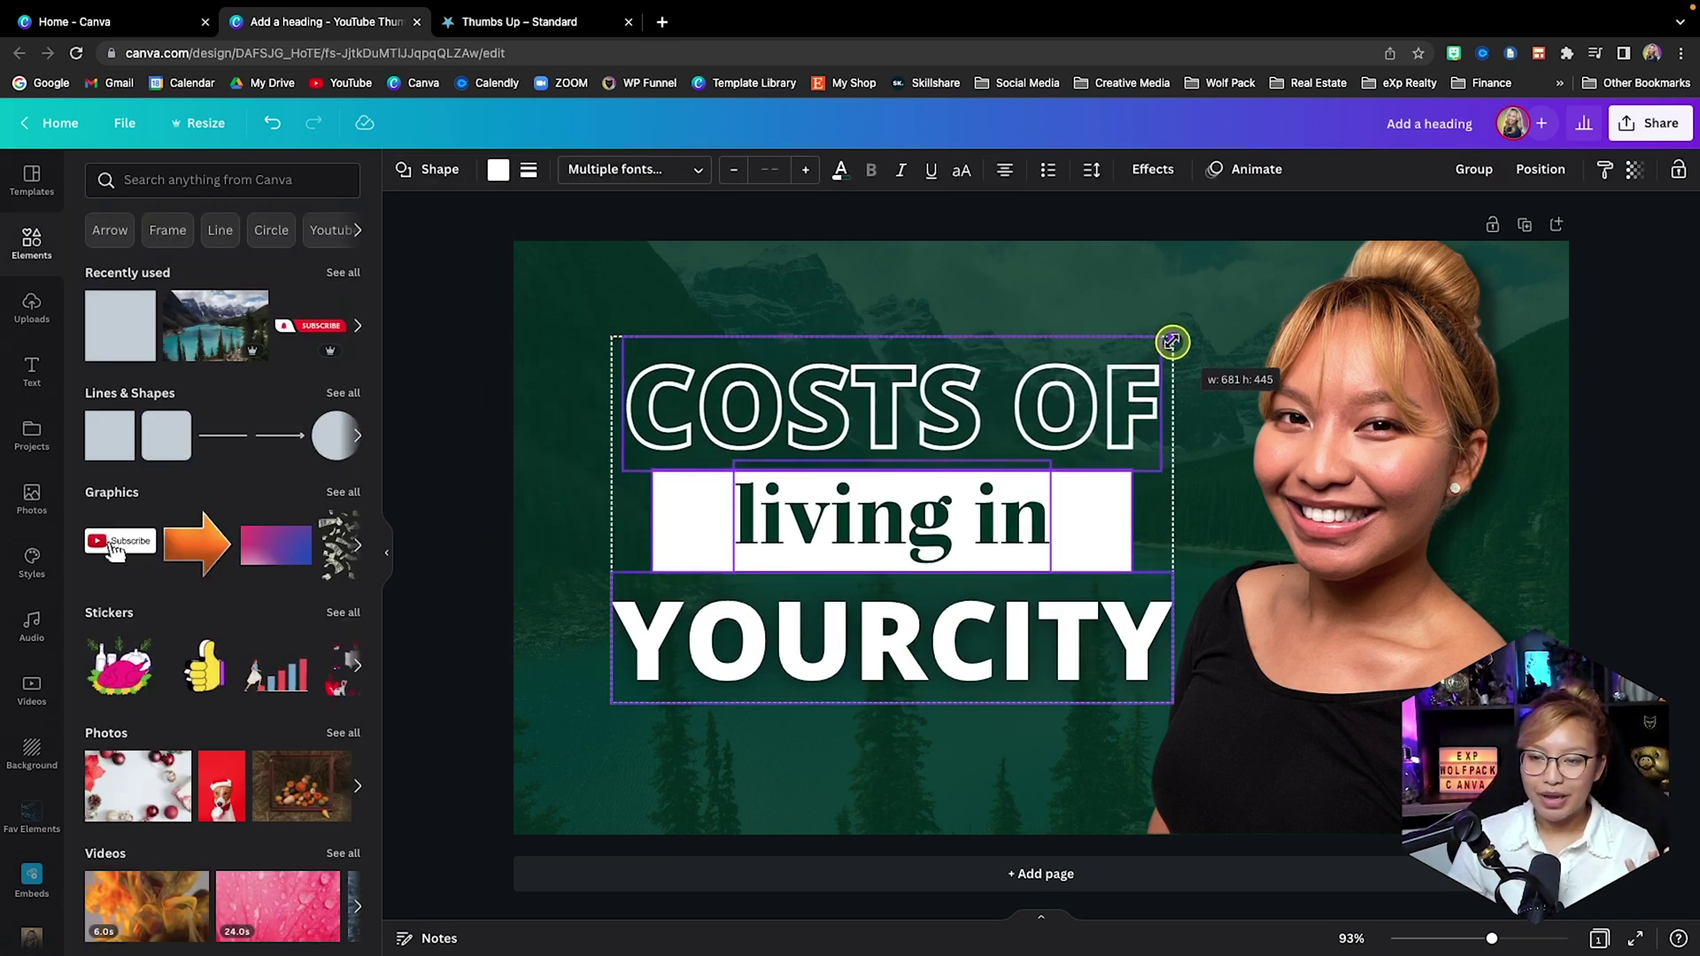
pyautogui.moveTo(954, 478); pyautogui.dragTo(951, 486)
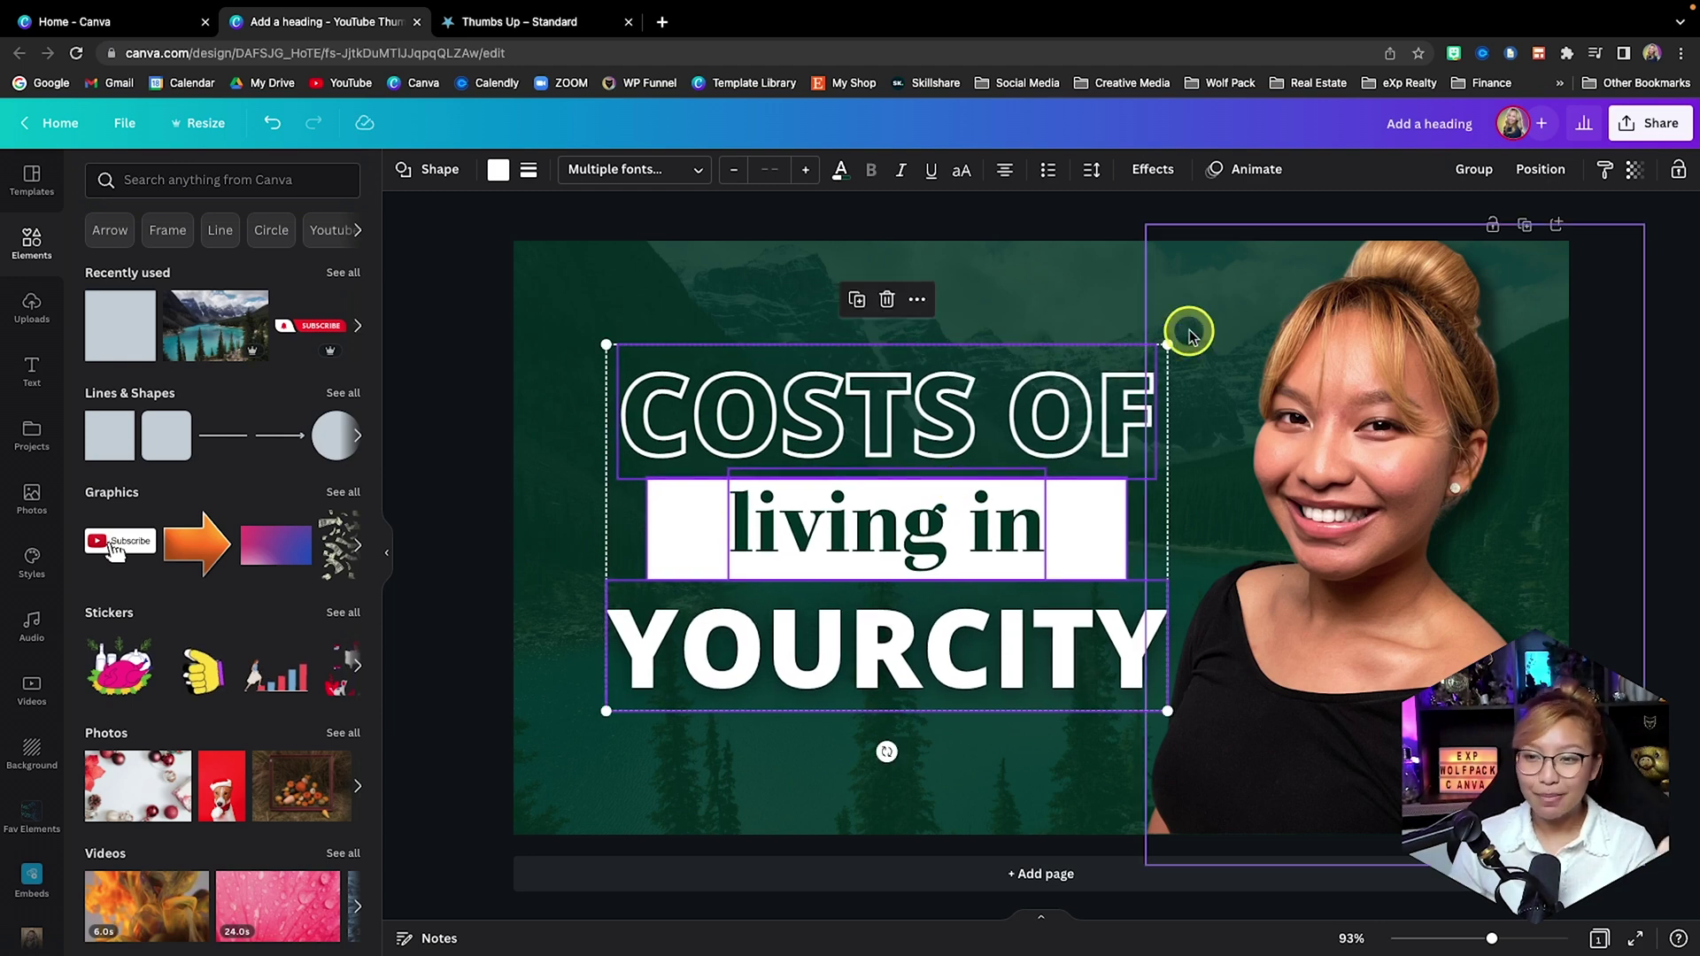
pyautogui.moveTo(1169, 342); pyautogui.dragTo(1190, 334)
pyautogui.moveTo(912, 483); pyautogui.dragTo(896, 470)
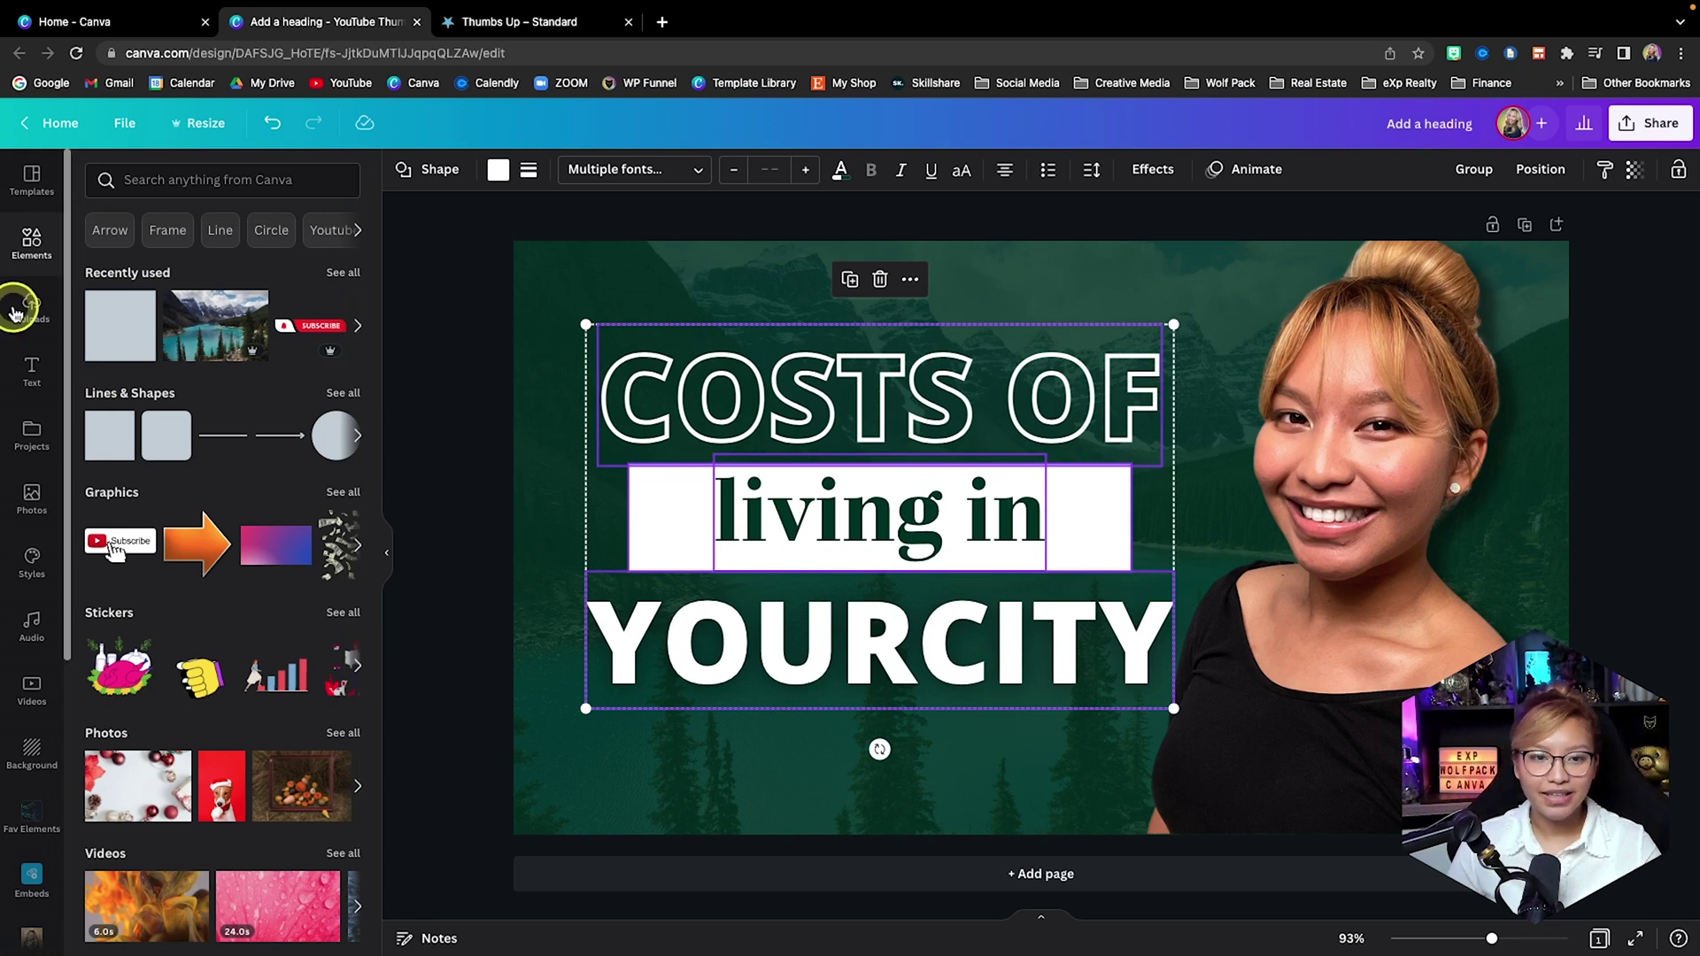
# Search Elements for 'piggy bank' and add the pink coin piggy bank.
pyautogui.click(167, 180)
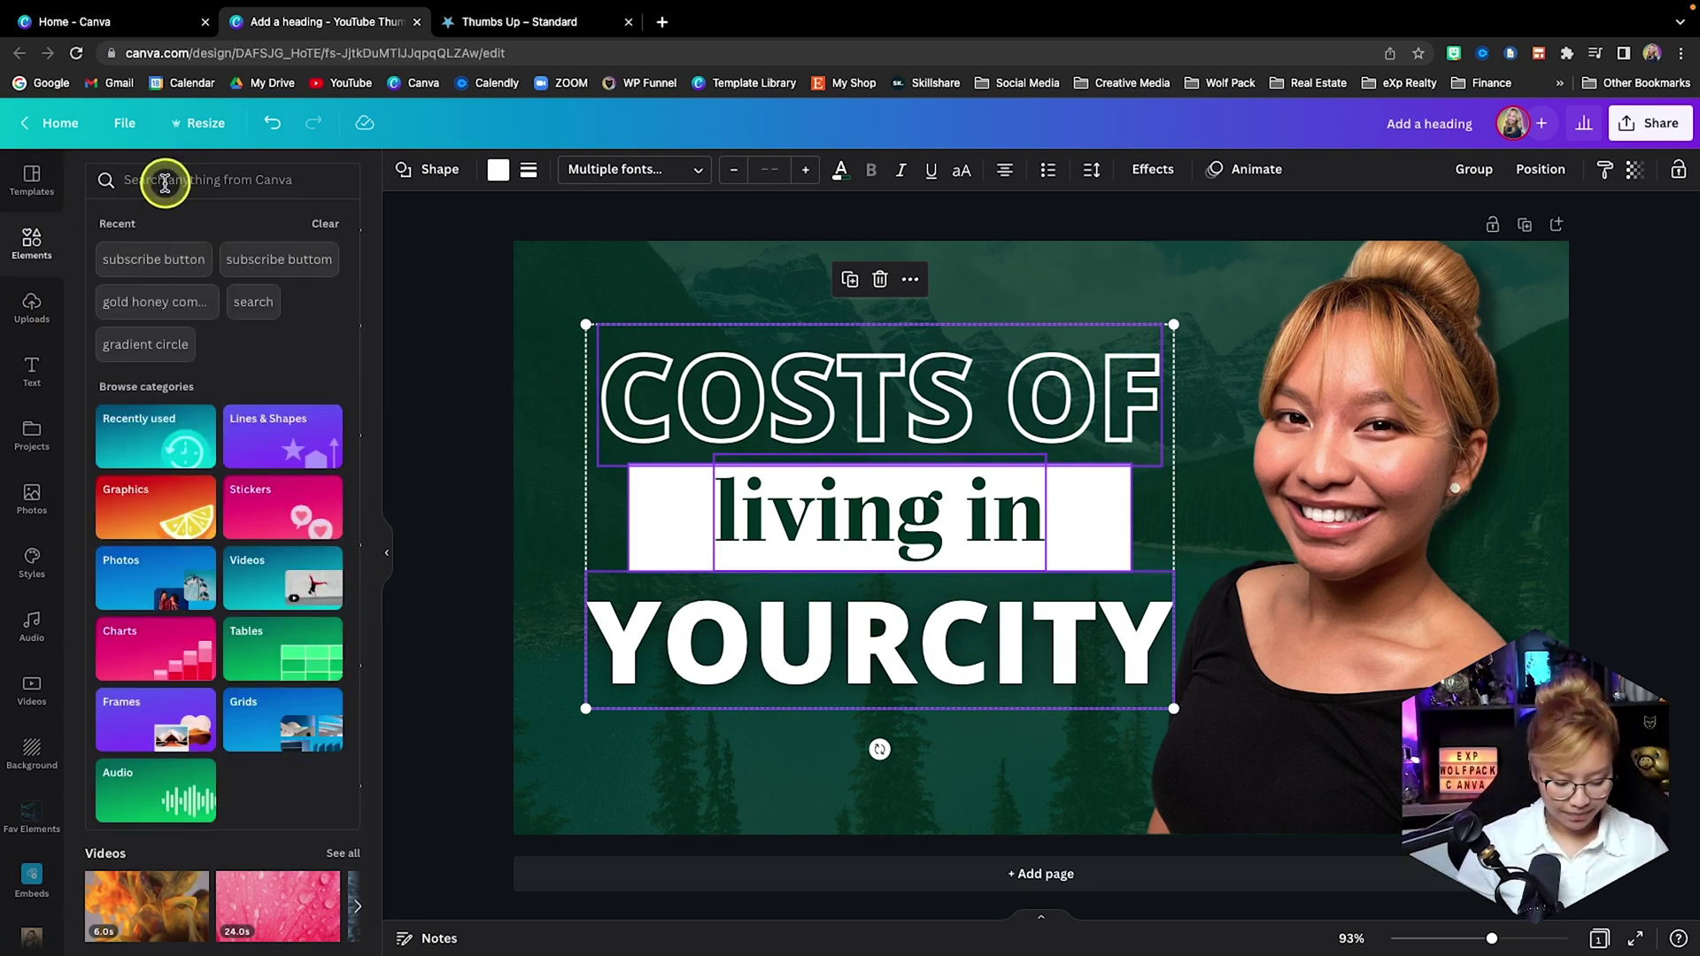
pyautogui.write('piggy bank')
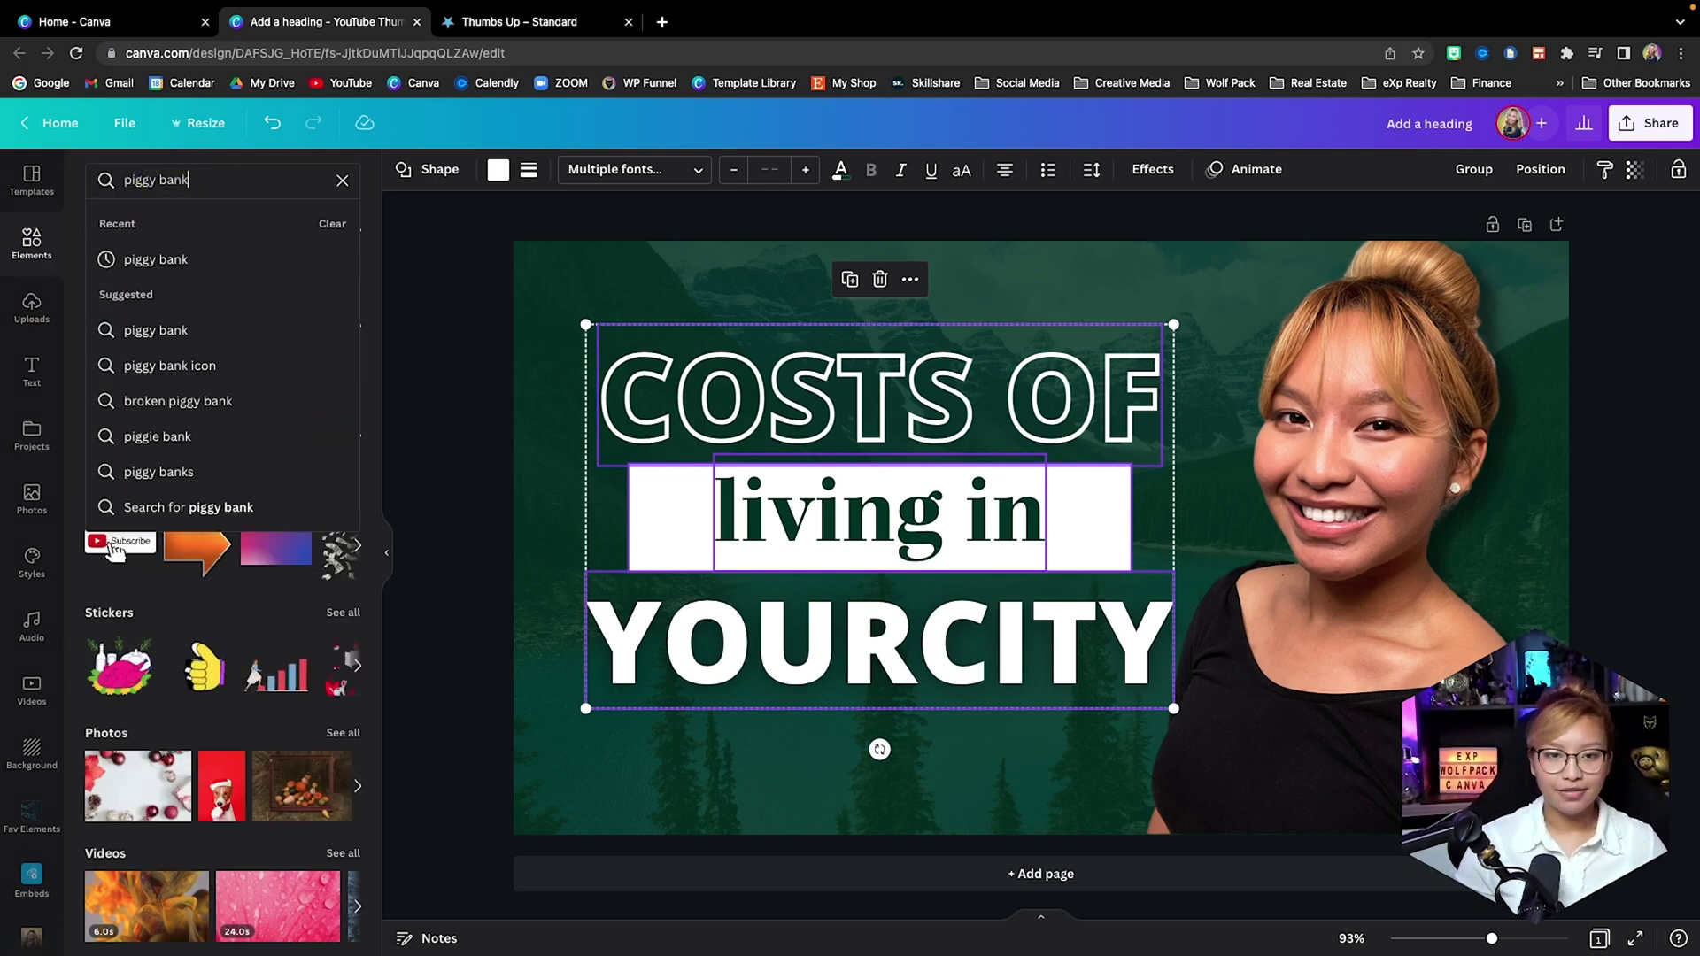
pyautogui.press('Return')
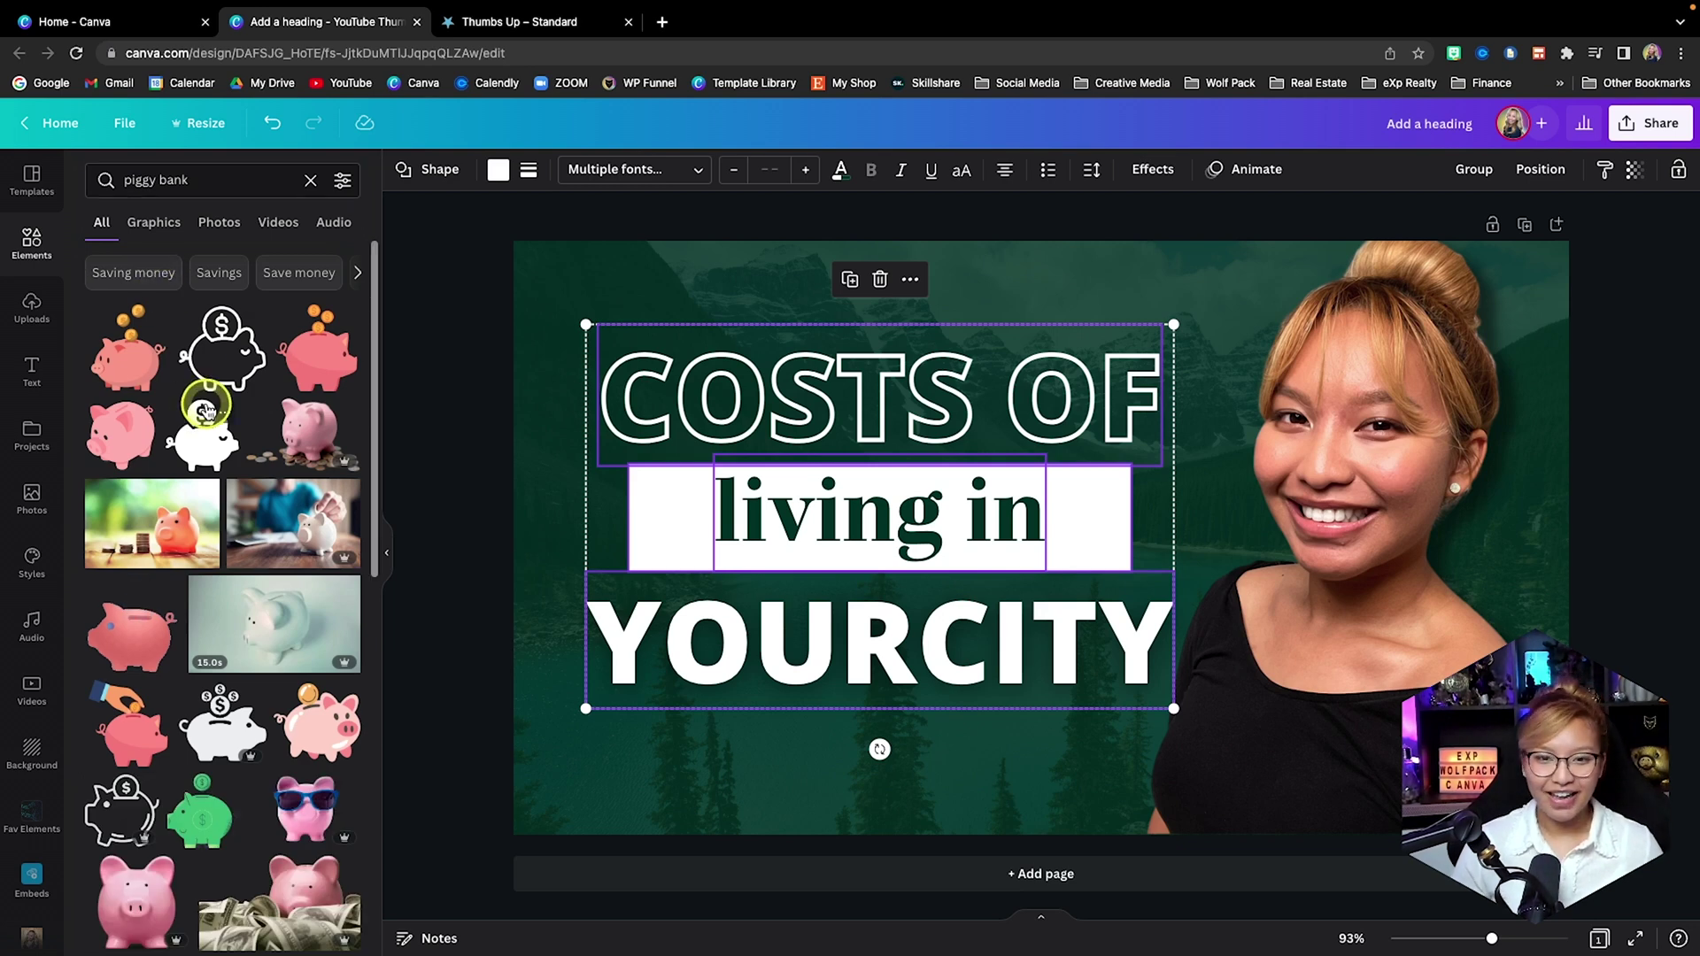
pyautogui.click(311, 365)
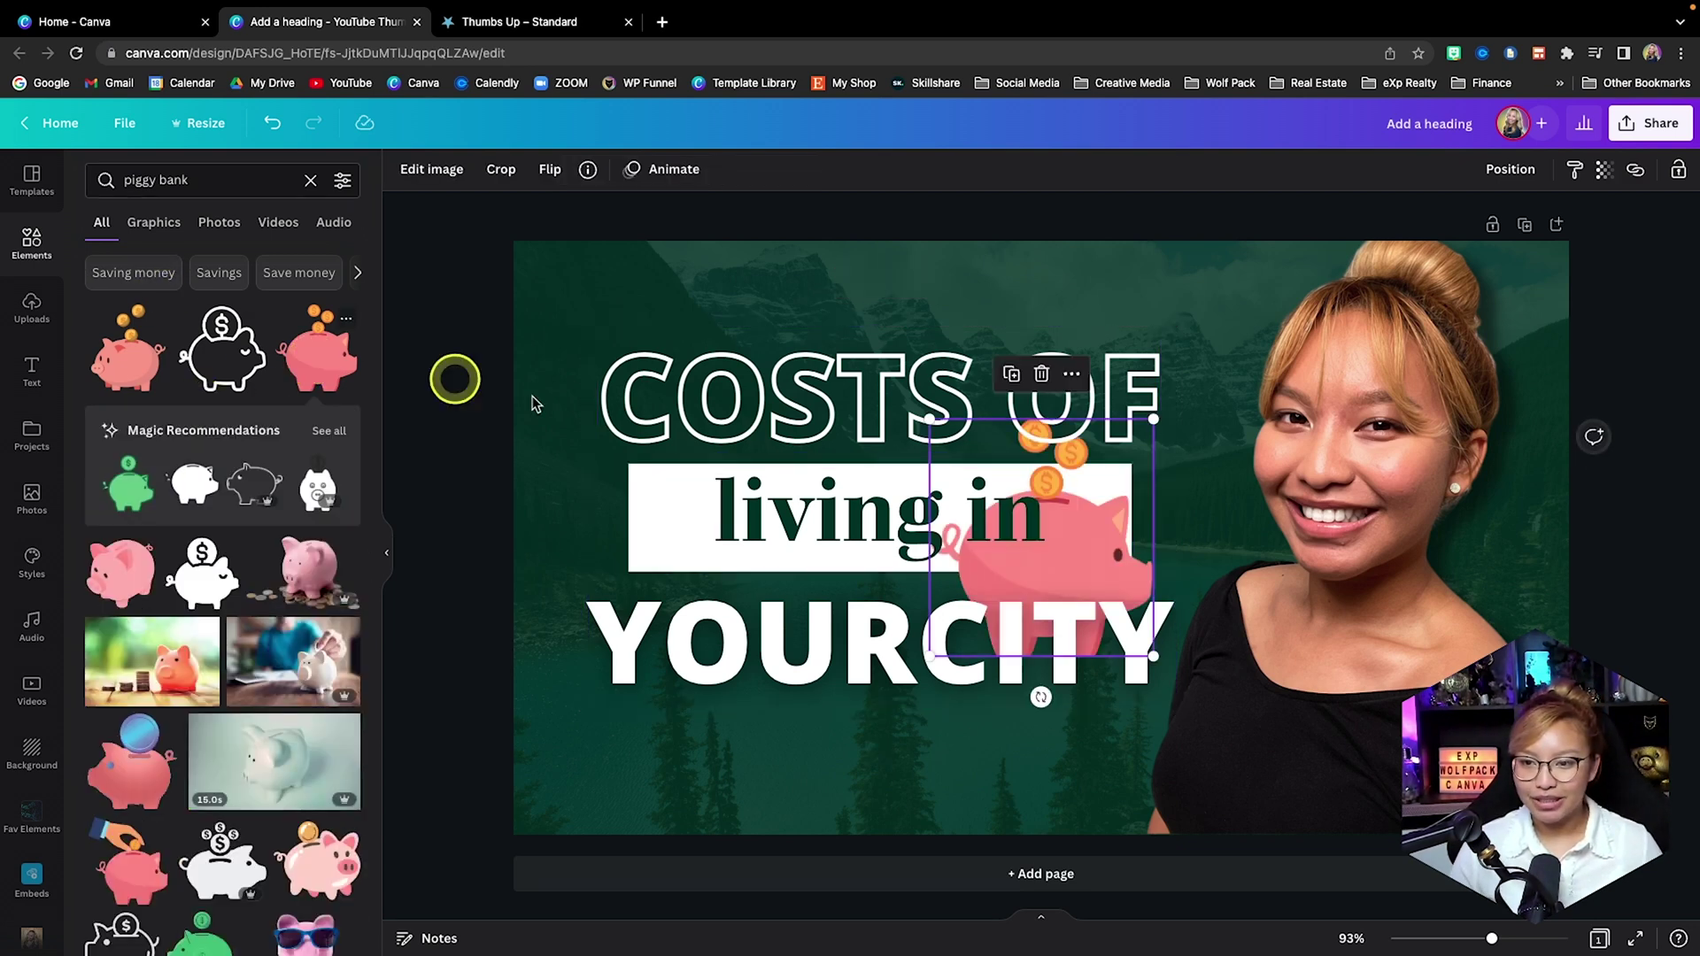
# Place the piggy bank left of 'living in', layered behind the white box.
pyautogui.click(1510, 169)
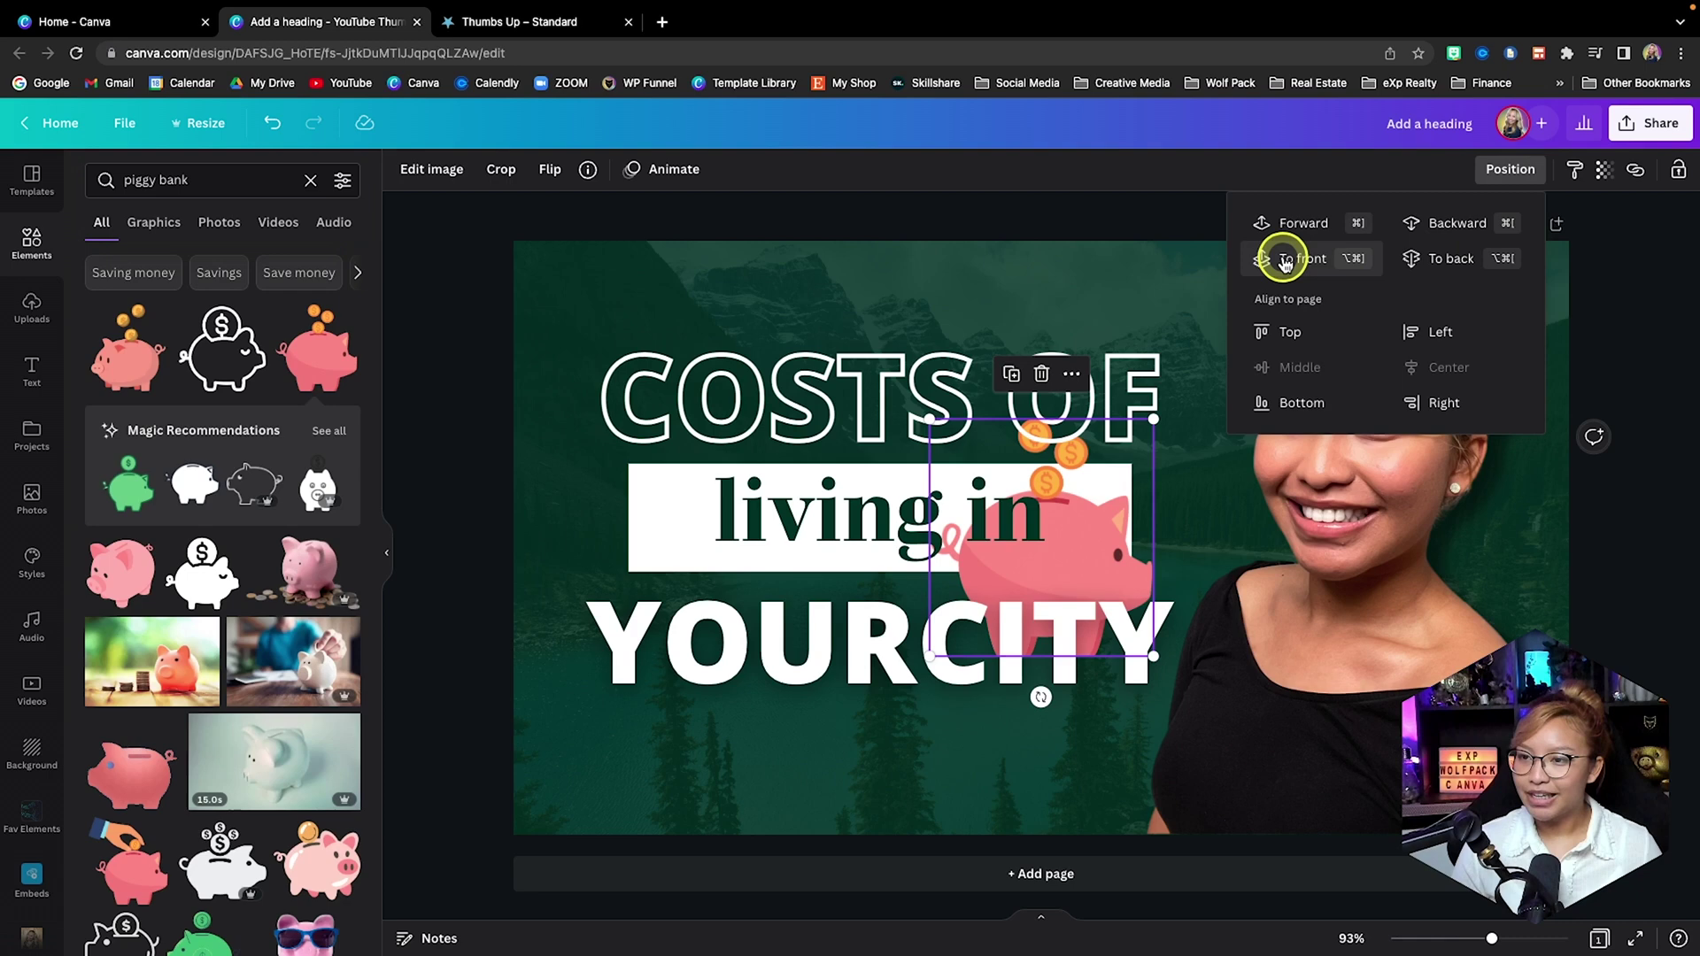
pyautogui.moveTo(1040, 531); pyautogui.dragTo(629, 531)
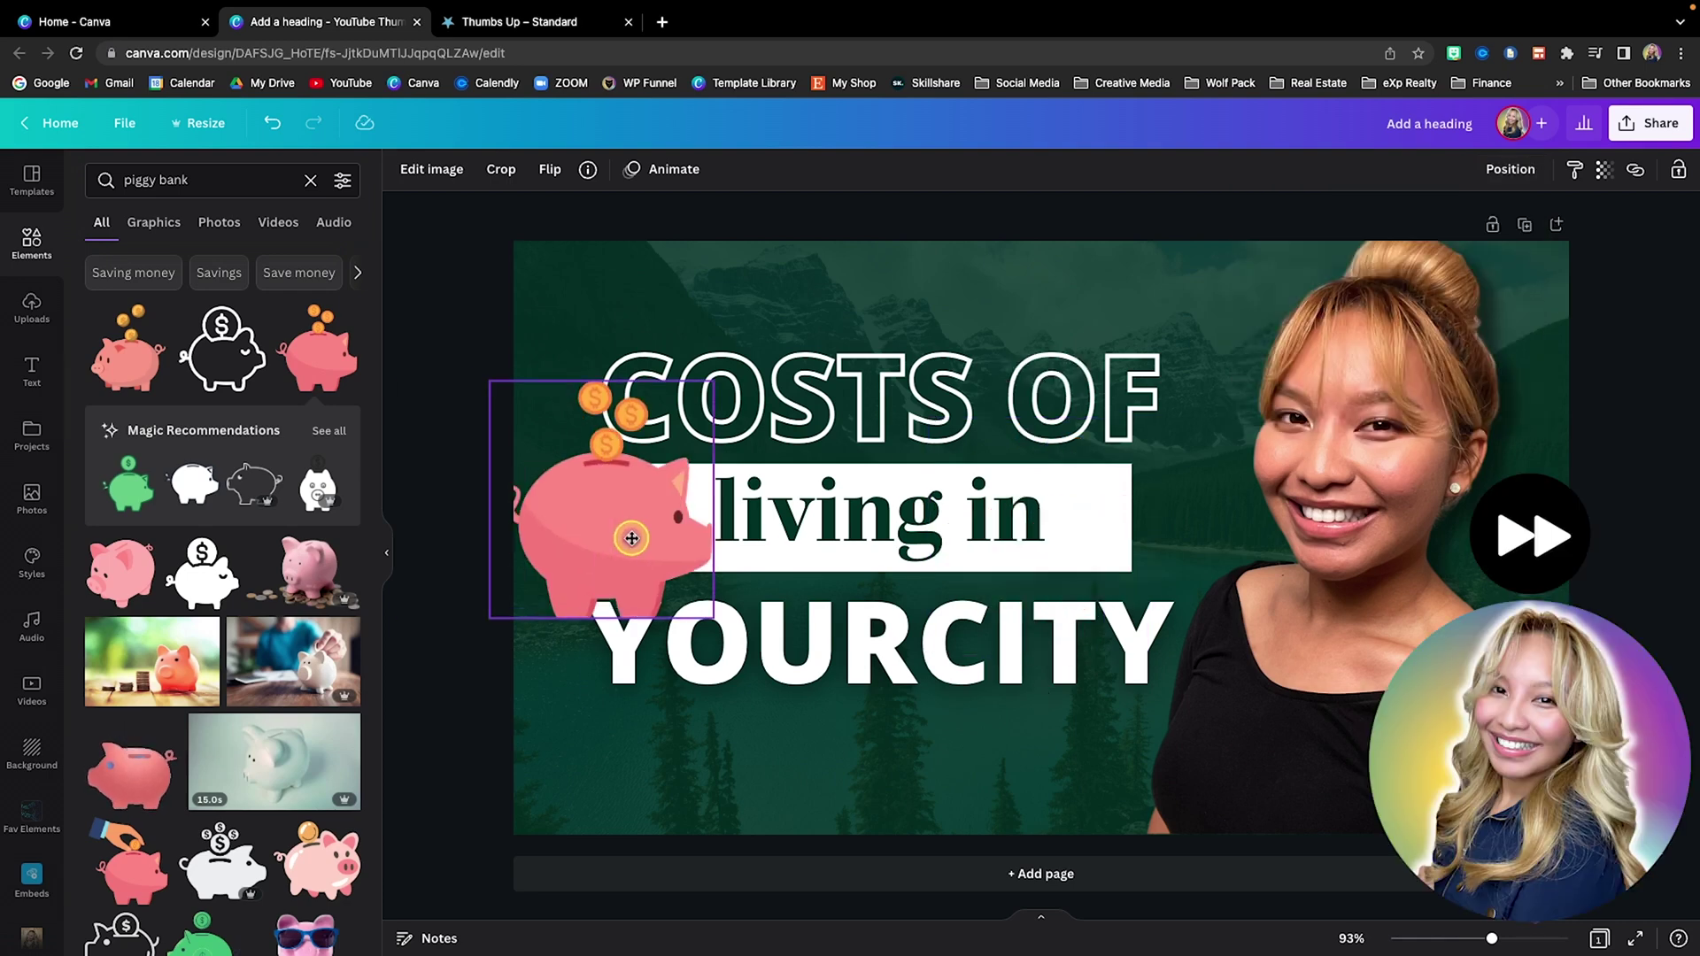
pyautogui.click(921, 514)
pyautogui.click(602, 531)
pyautogui.click(1510, 169)
pyautogui.click(1480, 250)
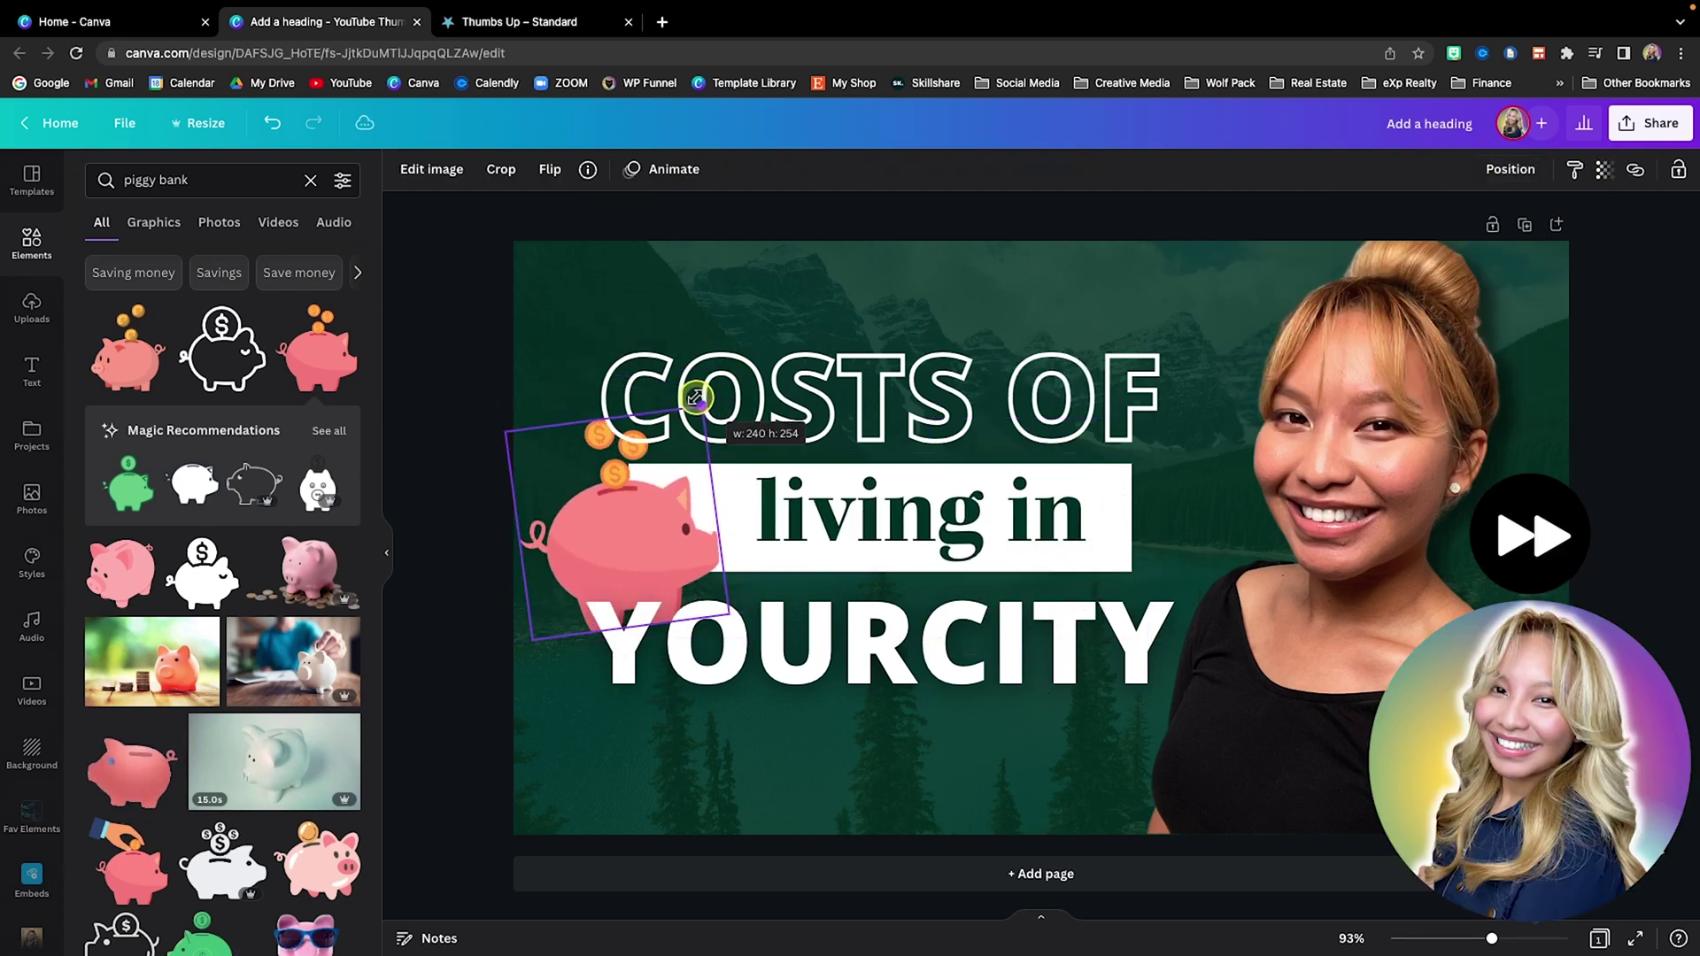
pyautogui.click(885, 638)
# Widen the white box behind 'living in' to the right.
pyautogui.moveTo(1132, 518); pyautogui.dragTo(1181, 518)
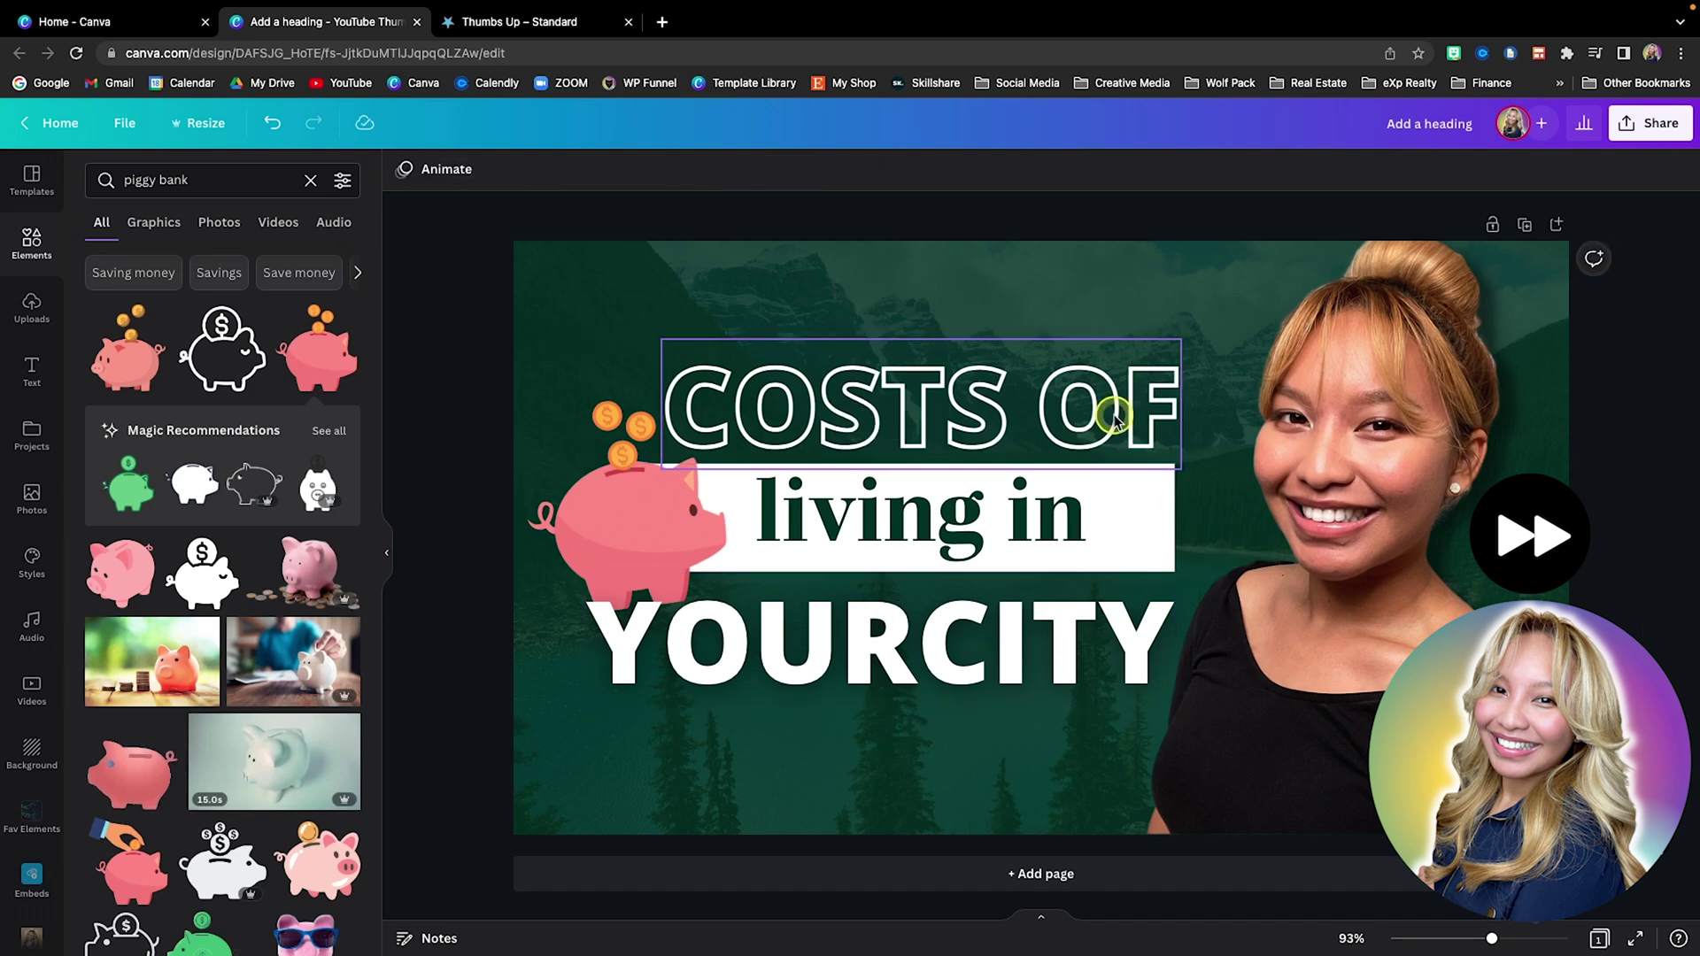
pyautogui.click(1006, 511)
pyautogui.click(638, 531)
pyautogui.click(885, 780)
pyautogui.click(1654, 641)
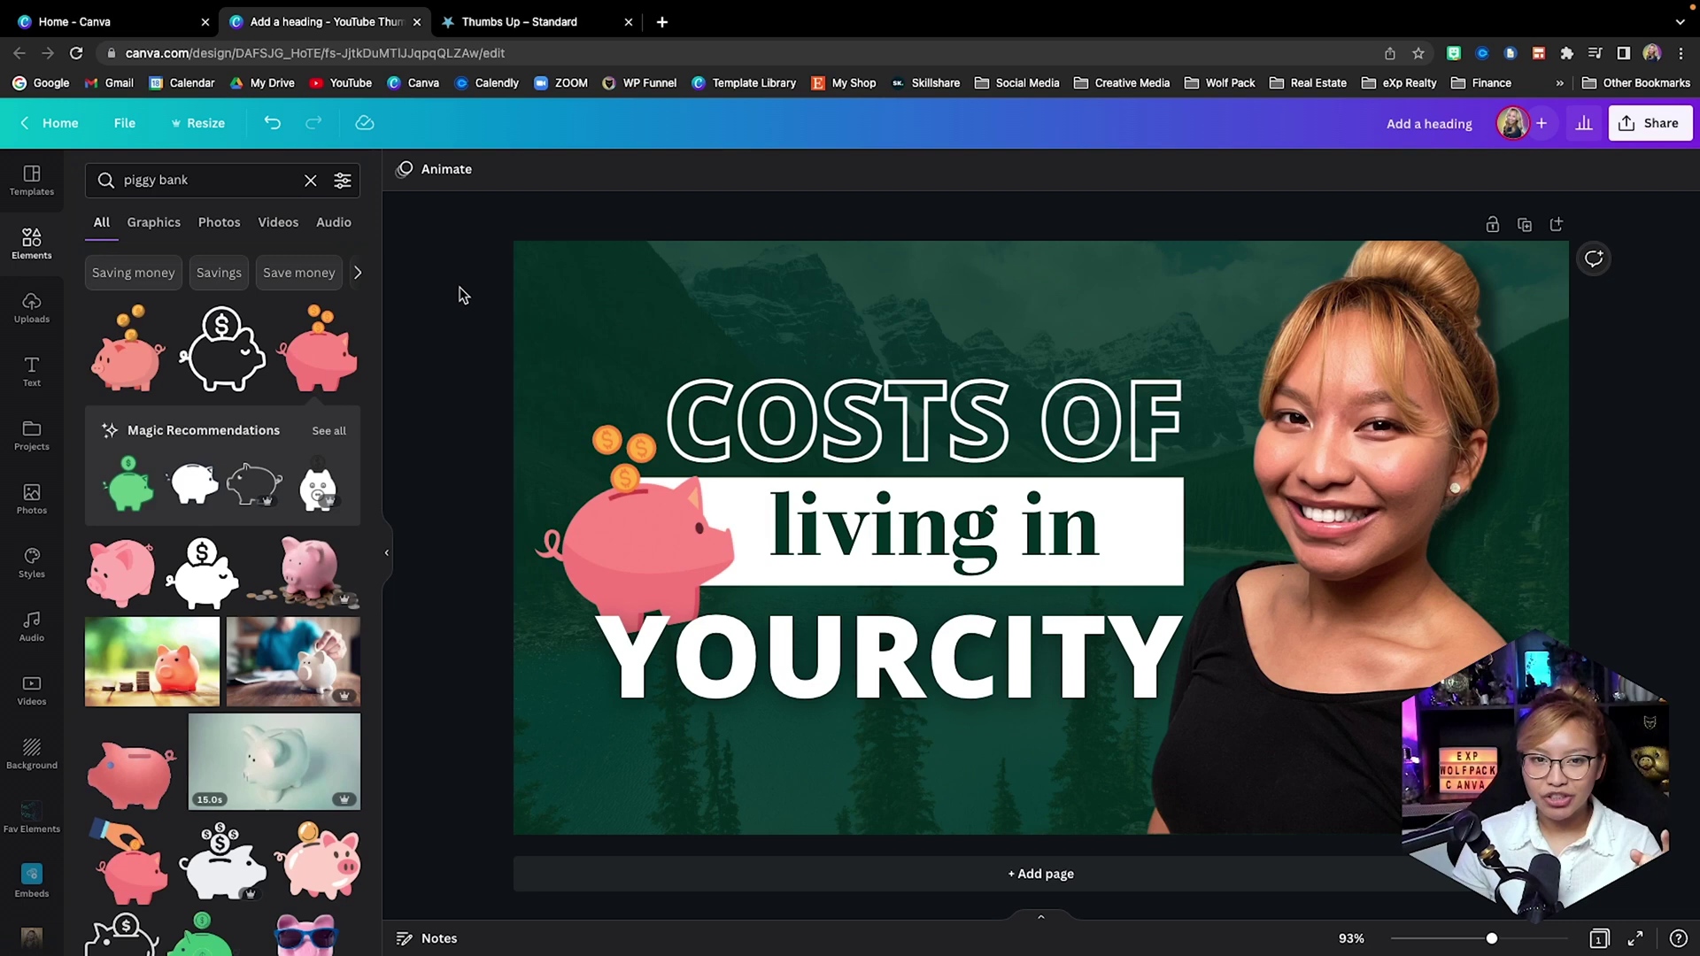
# Search Elements for 'gradient blur' and add the orange gradient blur.
pyautogui.click(310, 183)
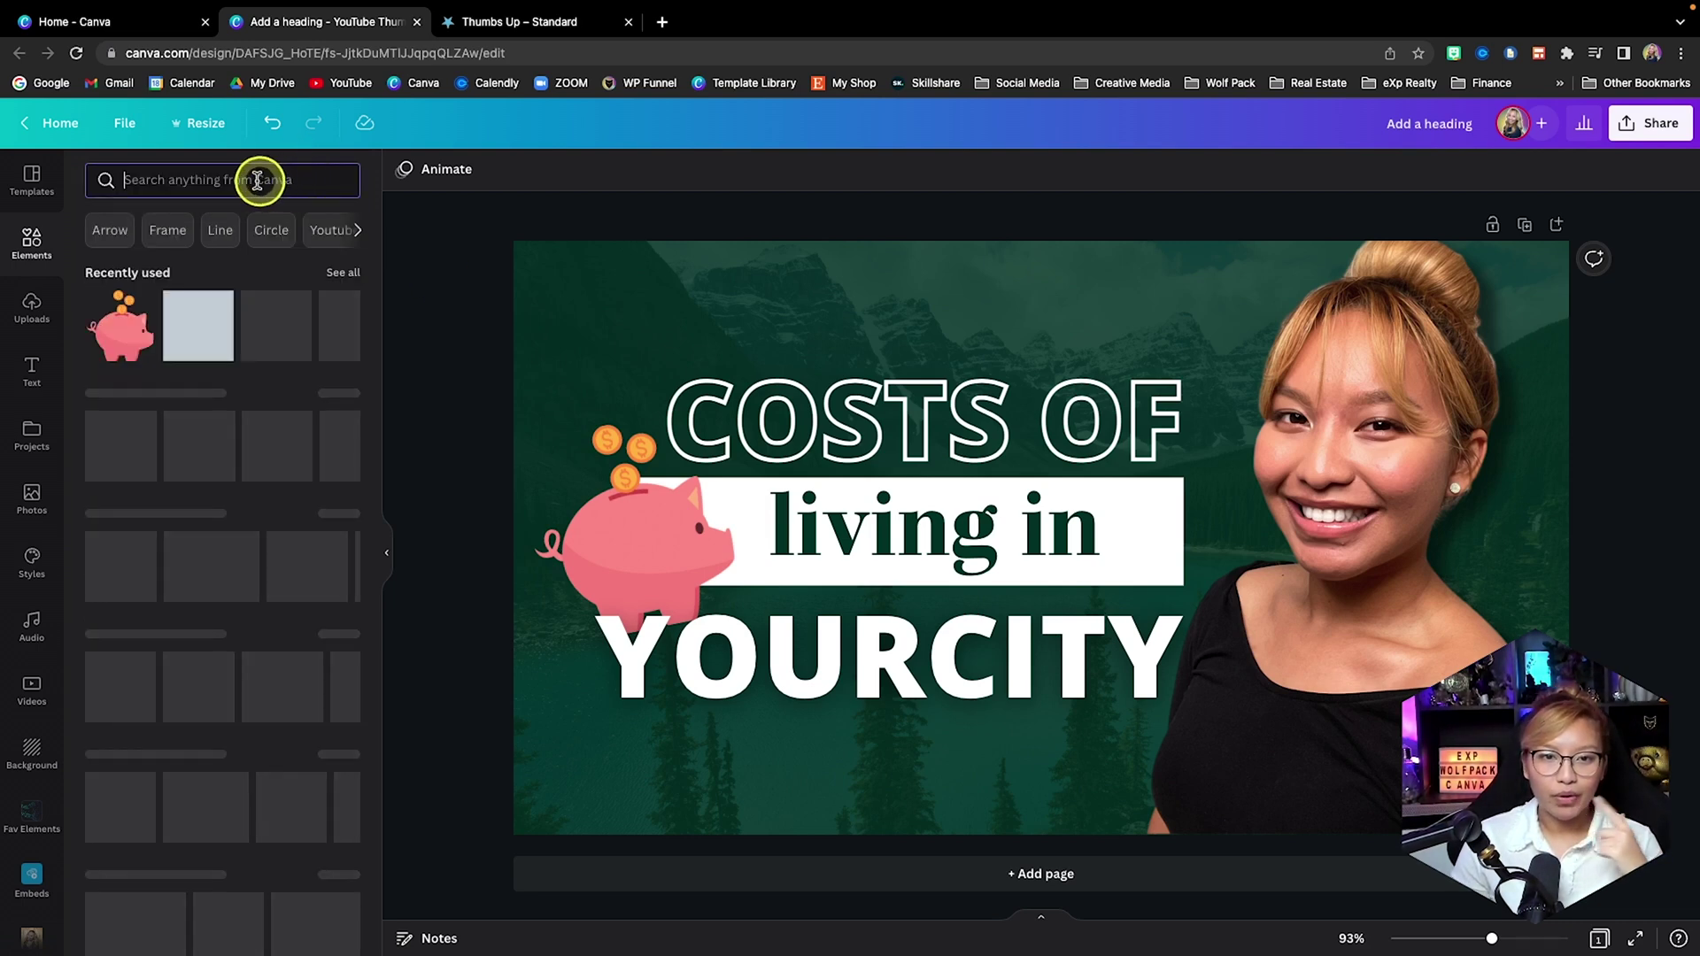
pyautogui.write('gradi')
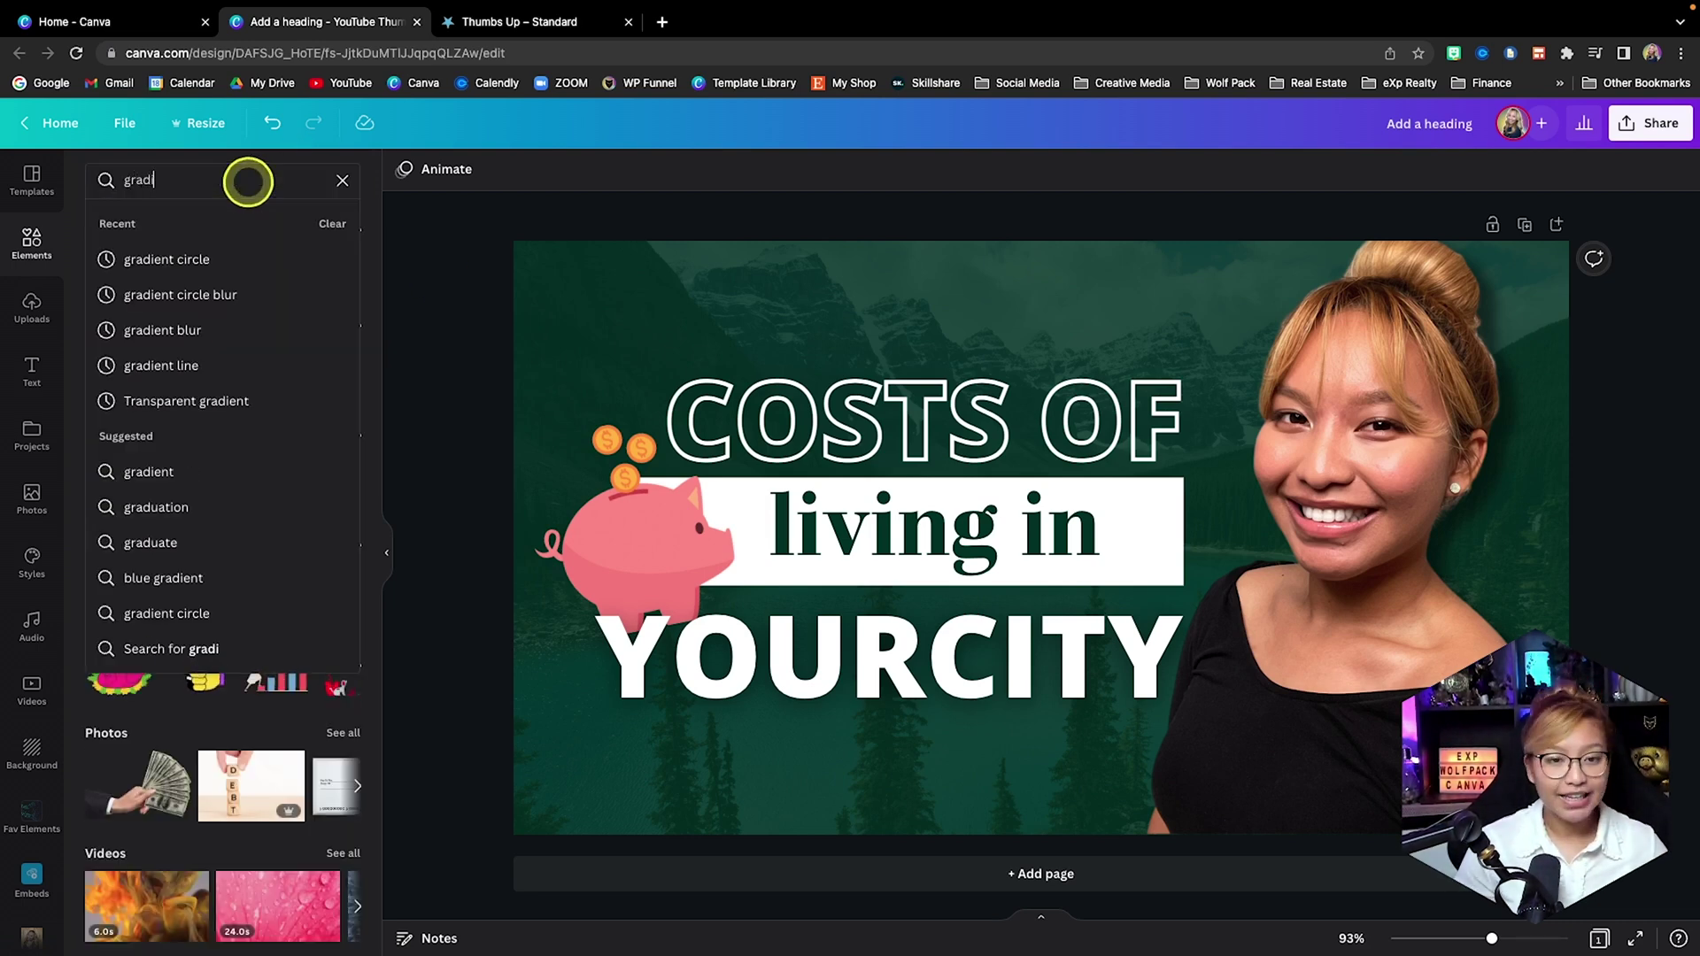
pyautogui.write('ent cricle')
pyautogui.press('Return')
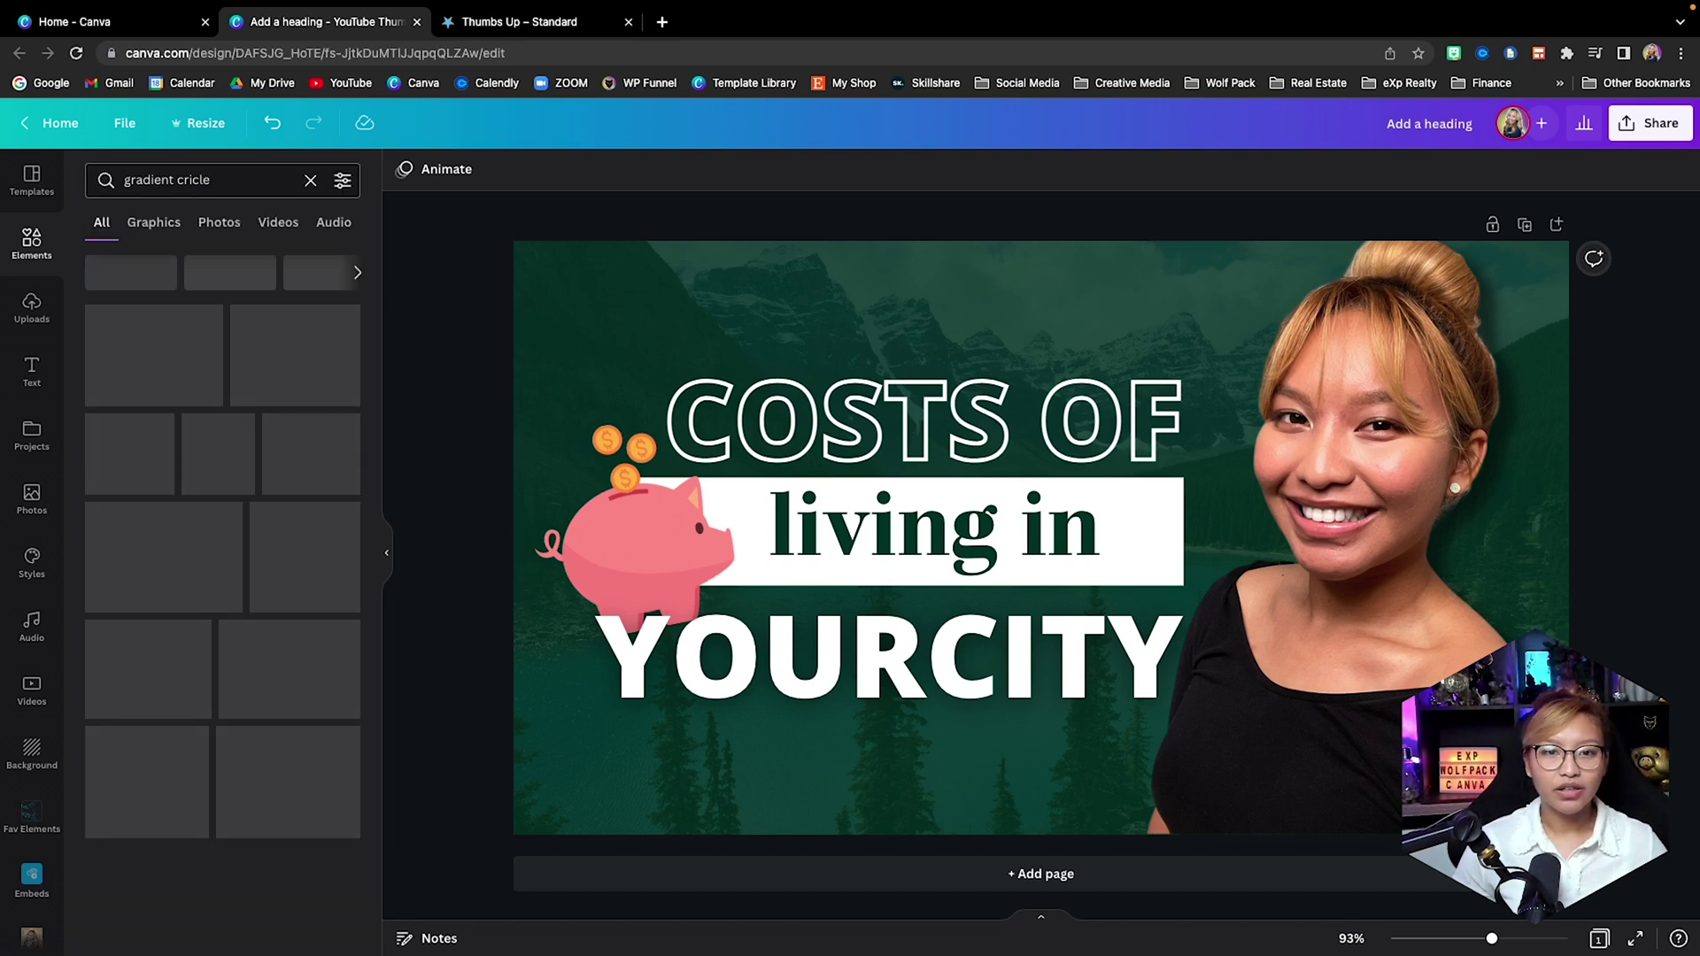
pyautogui.moveTo(235, 181); pyautogui.dragTo(177, 182)
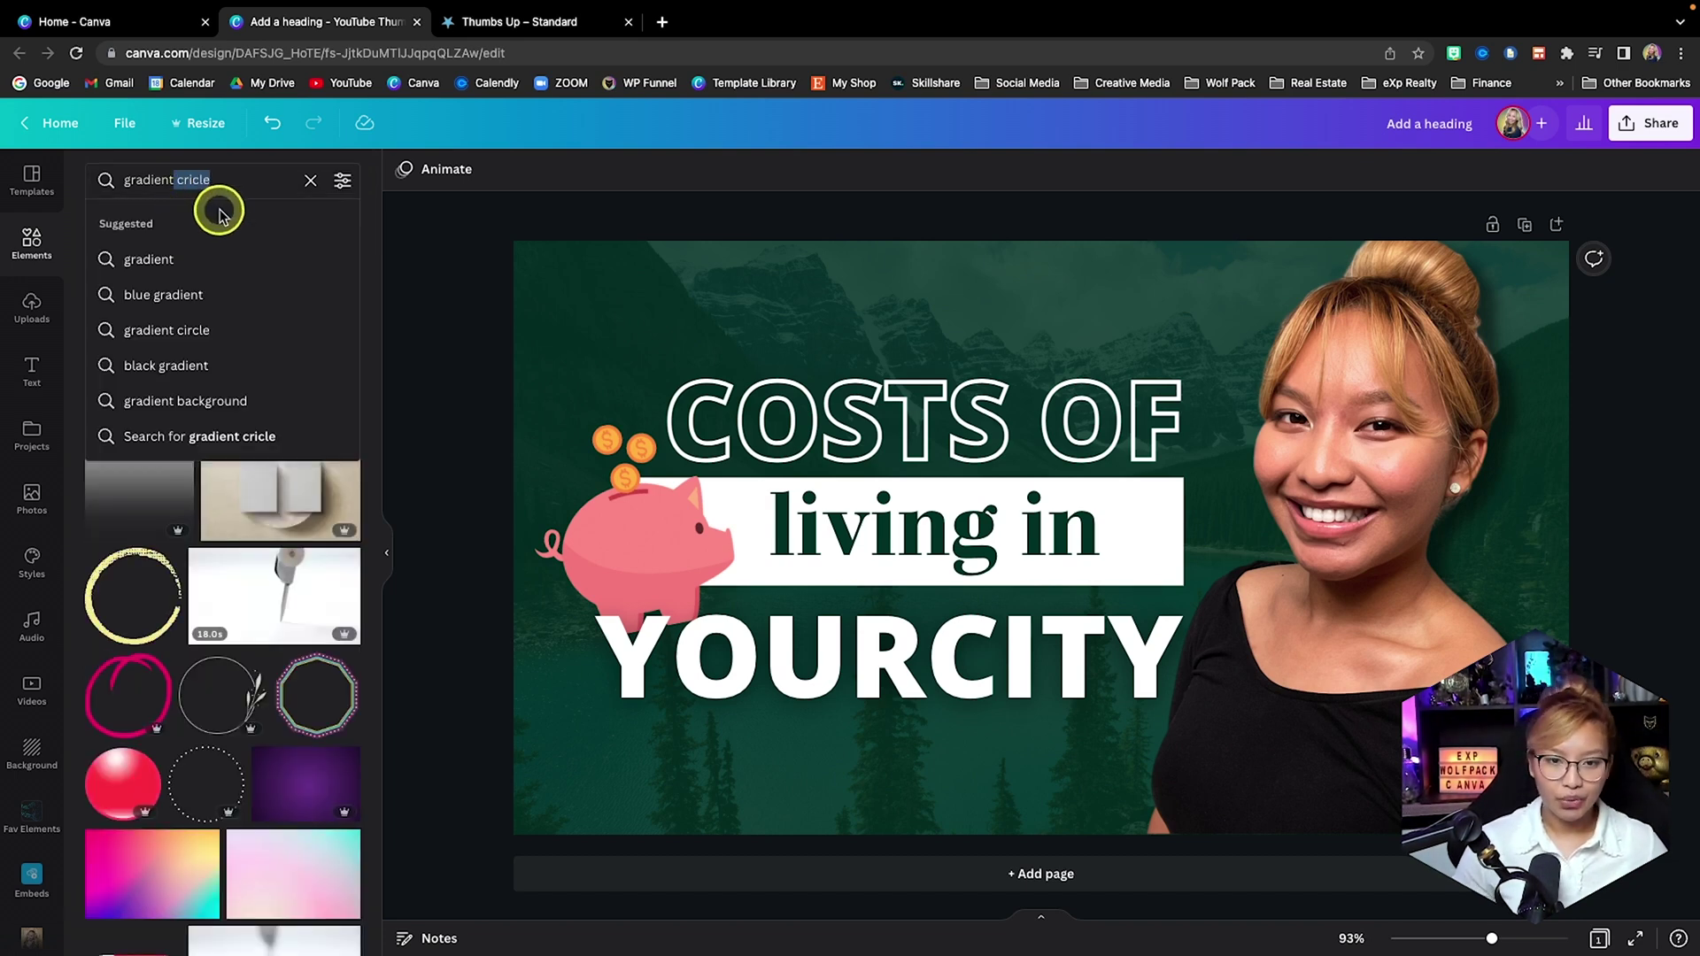
pyautogui.write('blu')
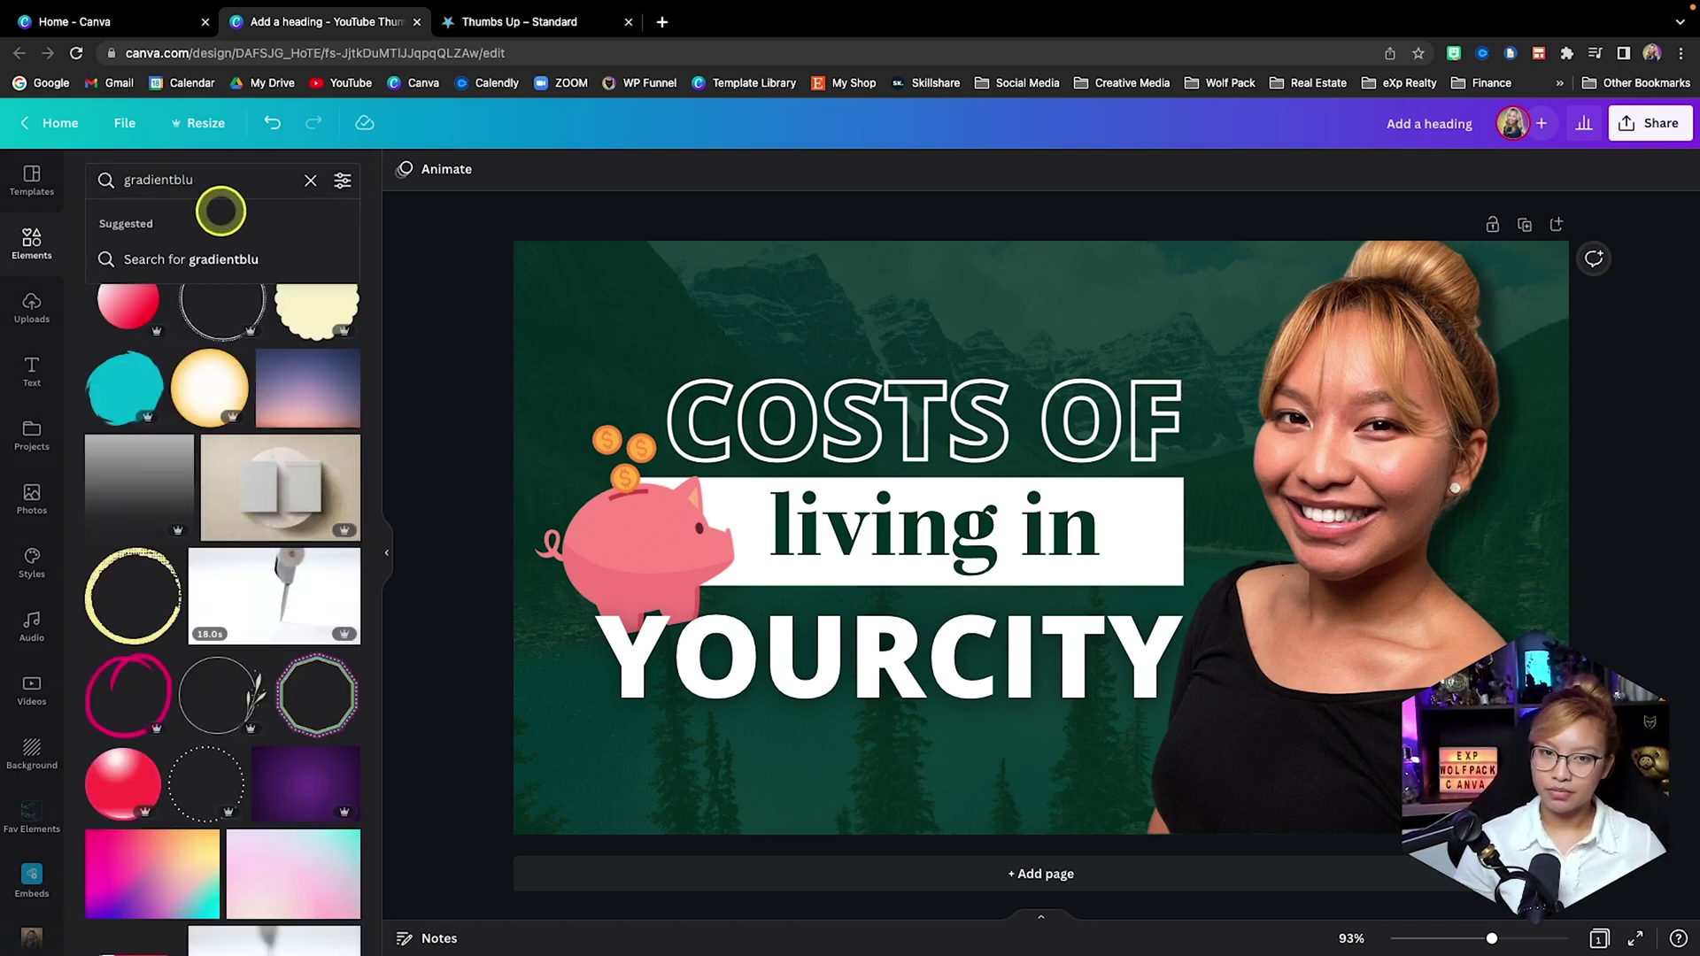
pyautogui.press('BackSpace')
pyautogui.press('BackSpace')
pyautogui.press('BackSpace')
pyautogui.write('blur')
pyautogui.press('Return')
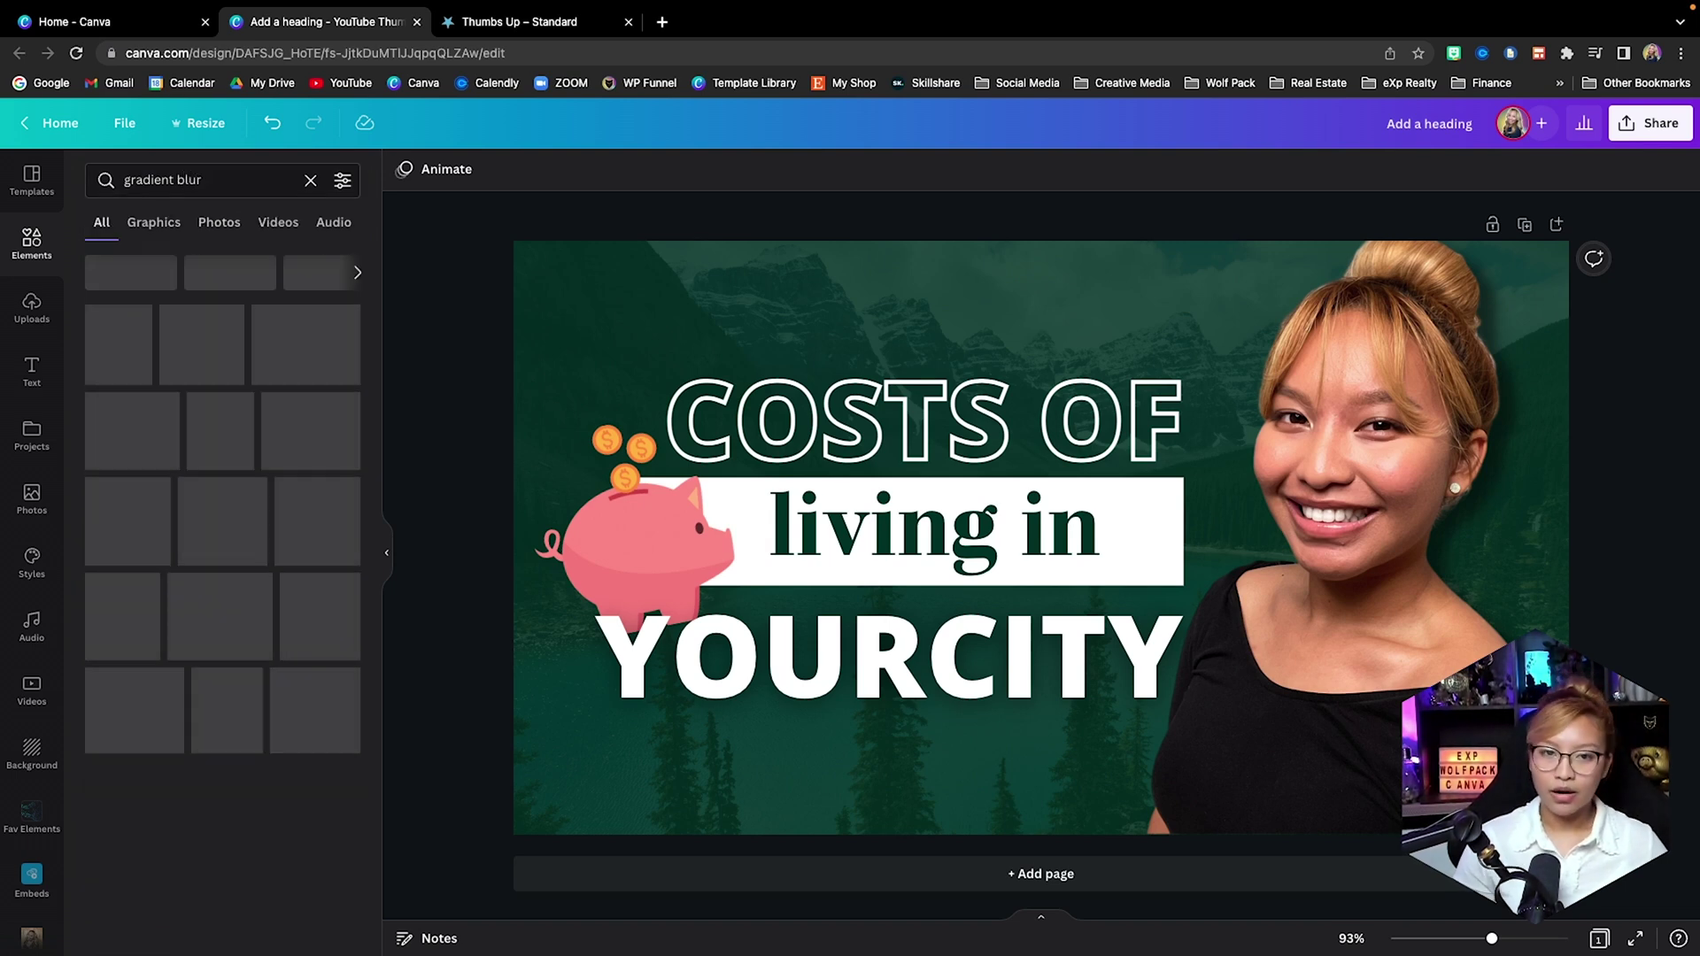
pyautogui.click(133, 363)
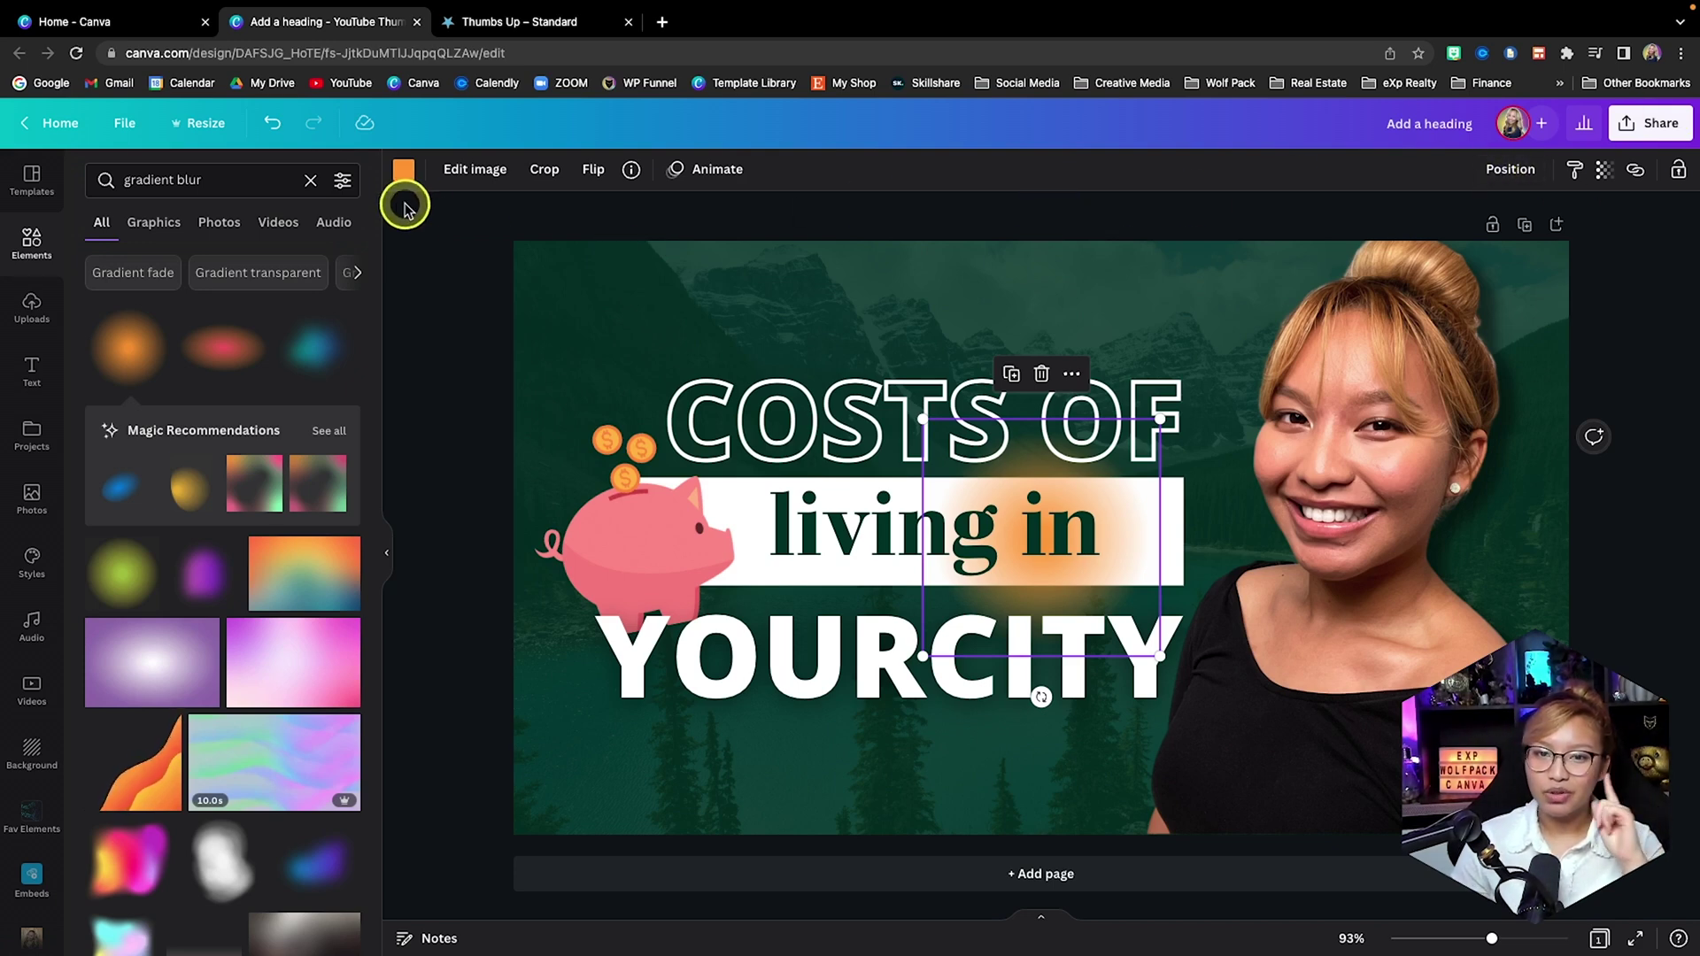
# Recolour the blur pale tan, bring it to front, and enlarge it over the woman's photo.
pyautogui.click(404, 169)
pyautogui.click(215, 396)
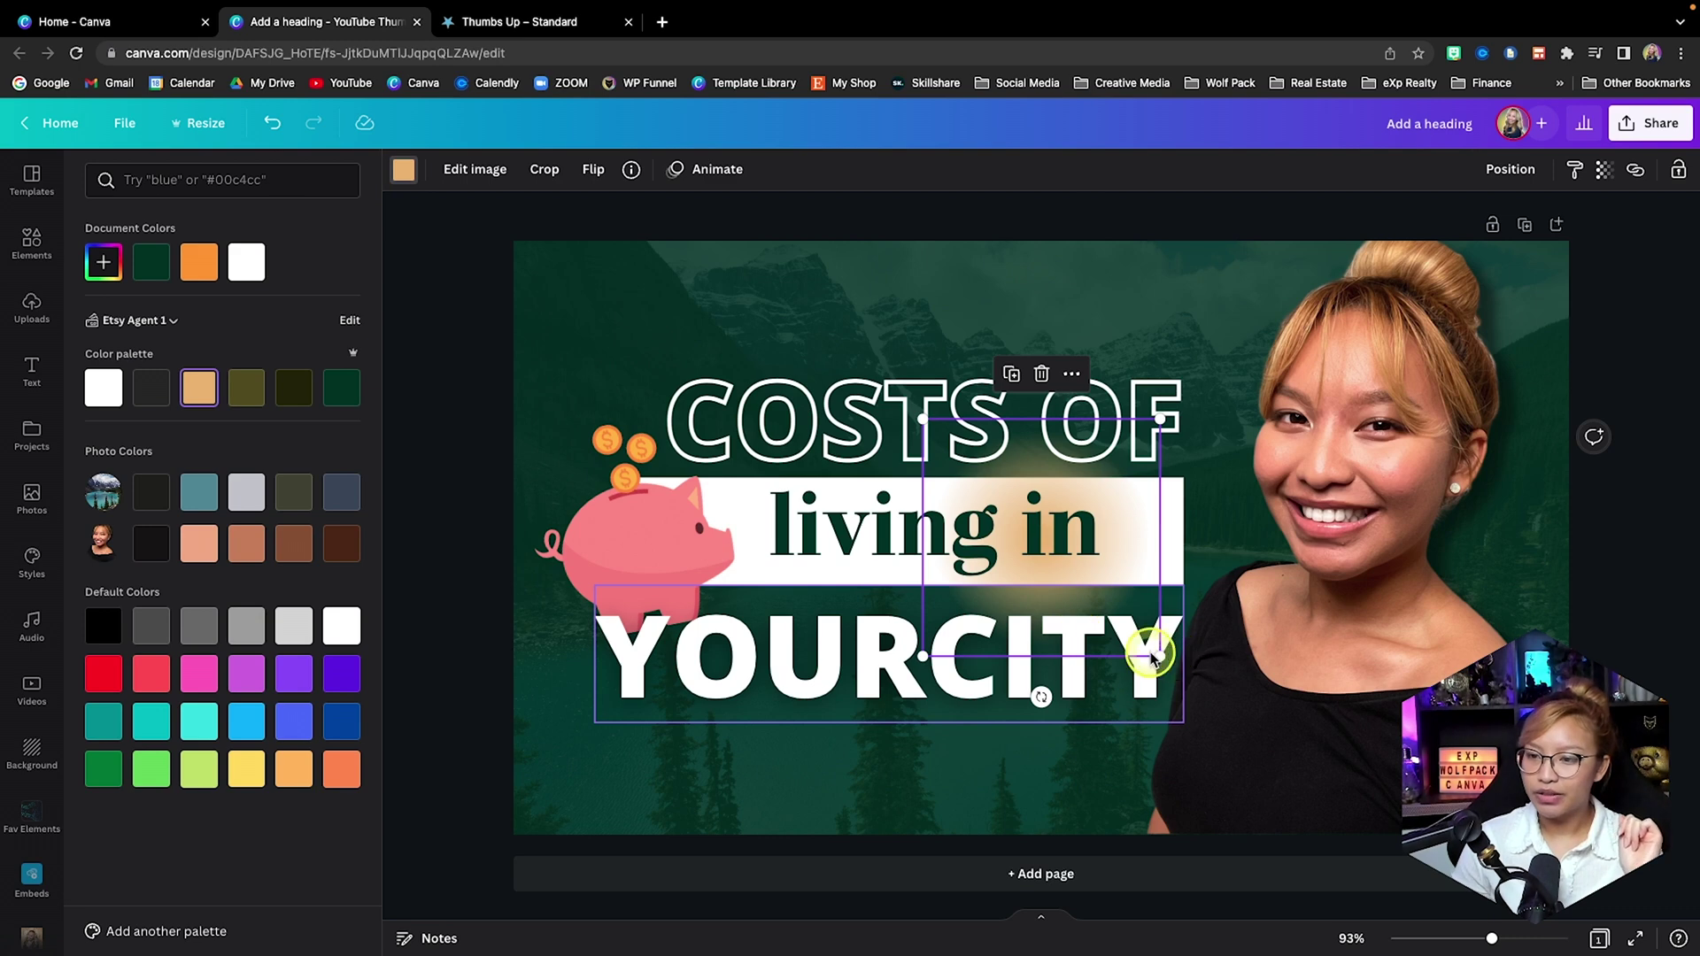
pyautogui.click(1507, 175)
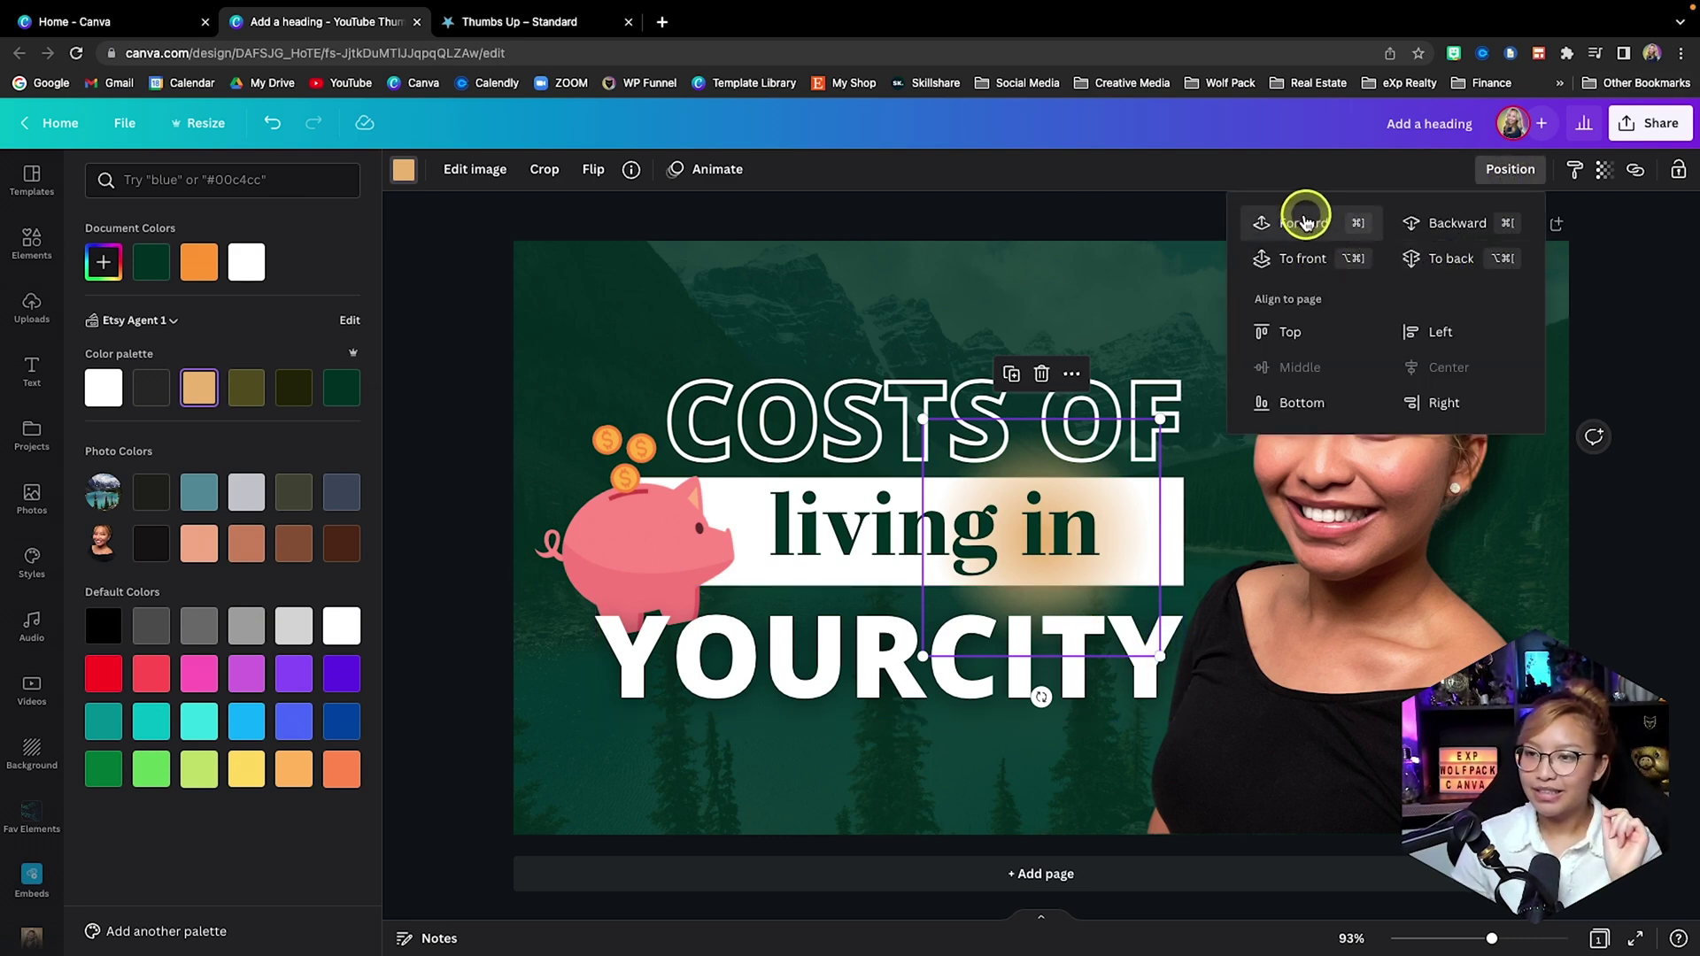
pyautogui.click(1311, 263)
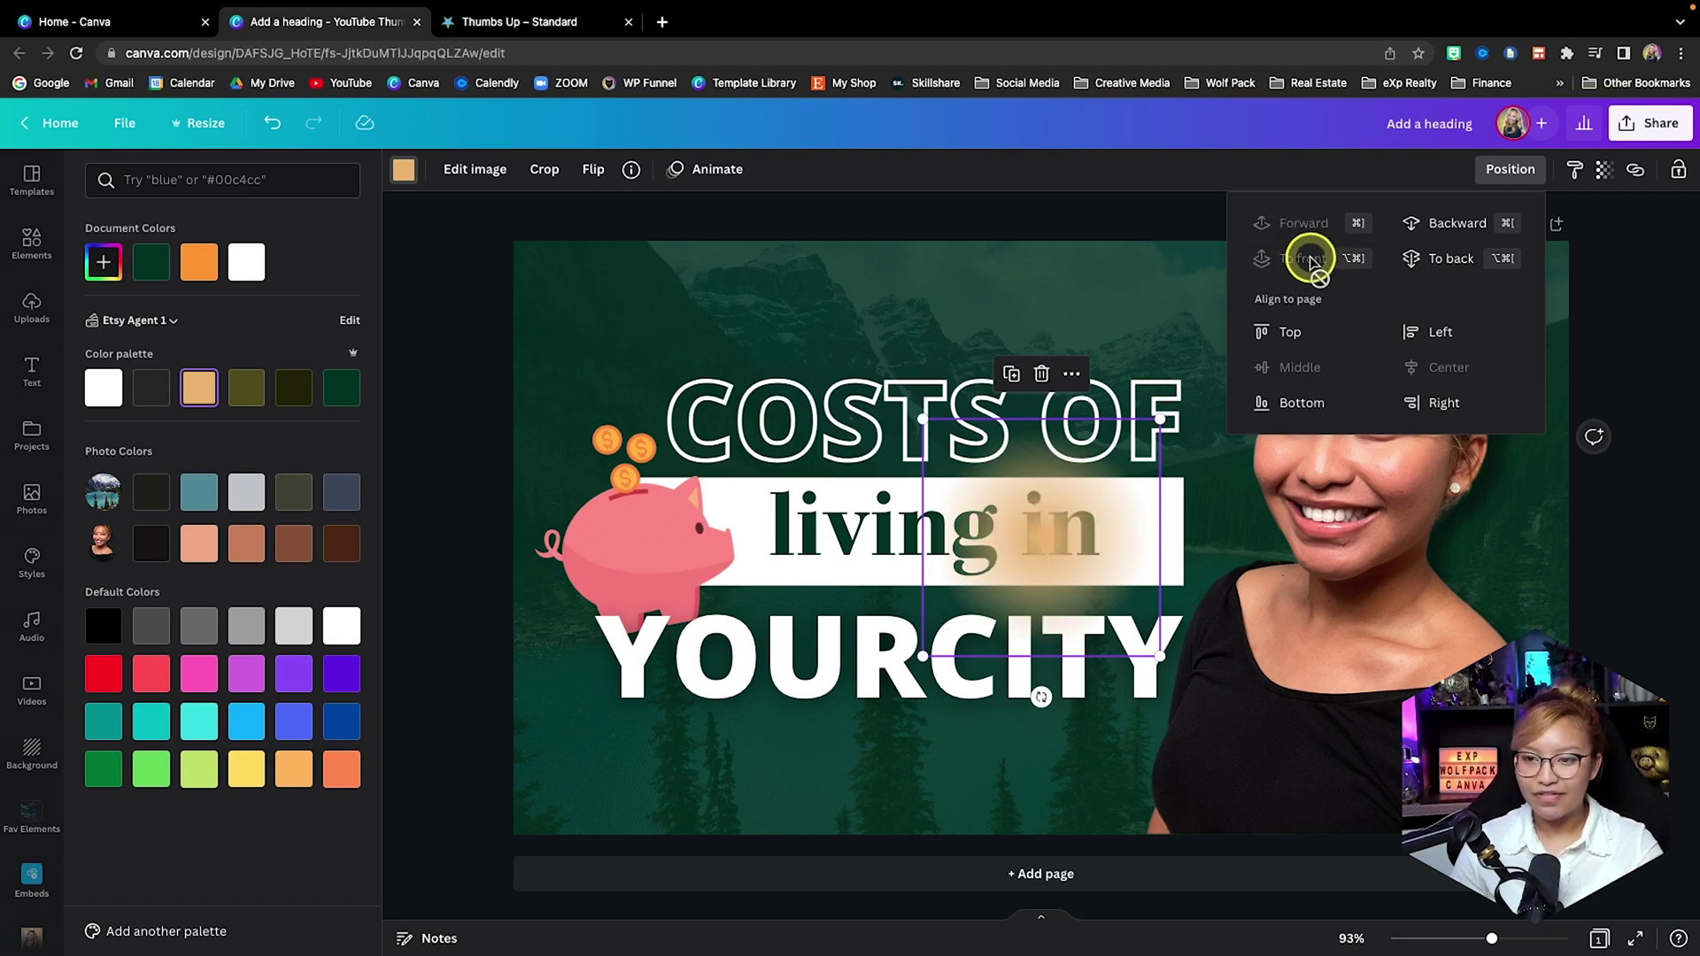
pyautogui.moveTo(1160, 418); pyautogui.dragTo(1343, 192)
pyautogui.moveTo(1240, 481); pyautogui.dragTo(1464, 581)
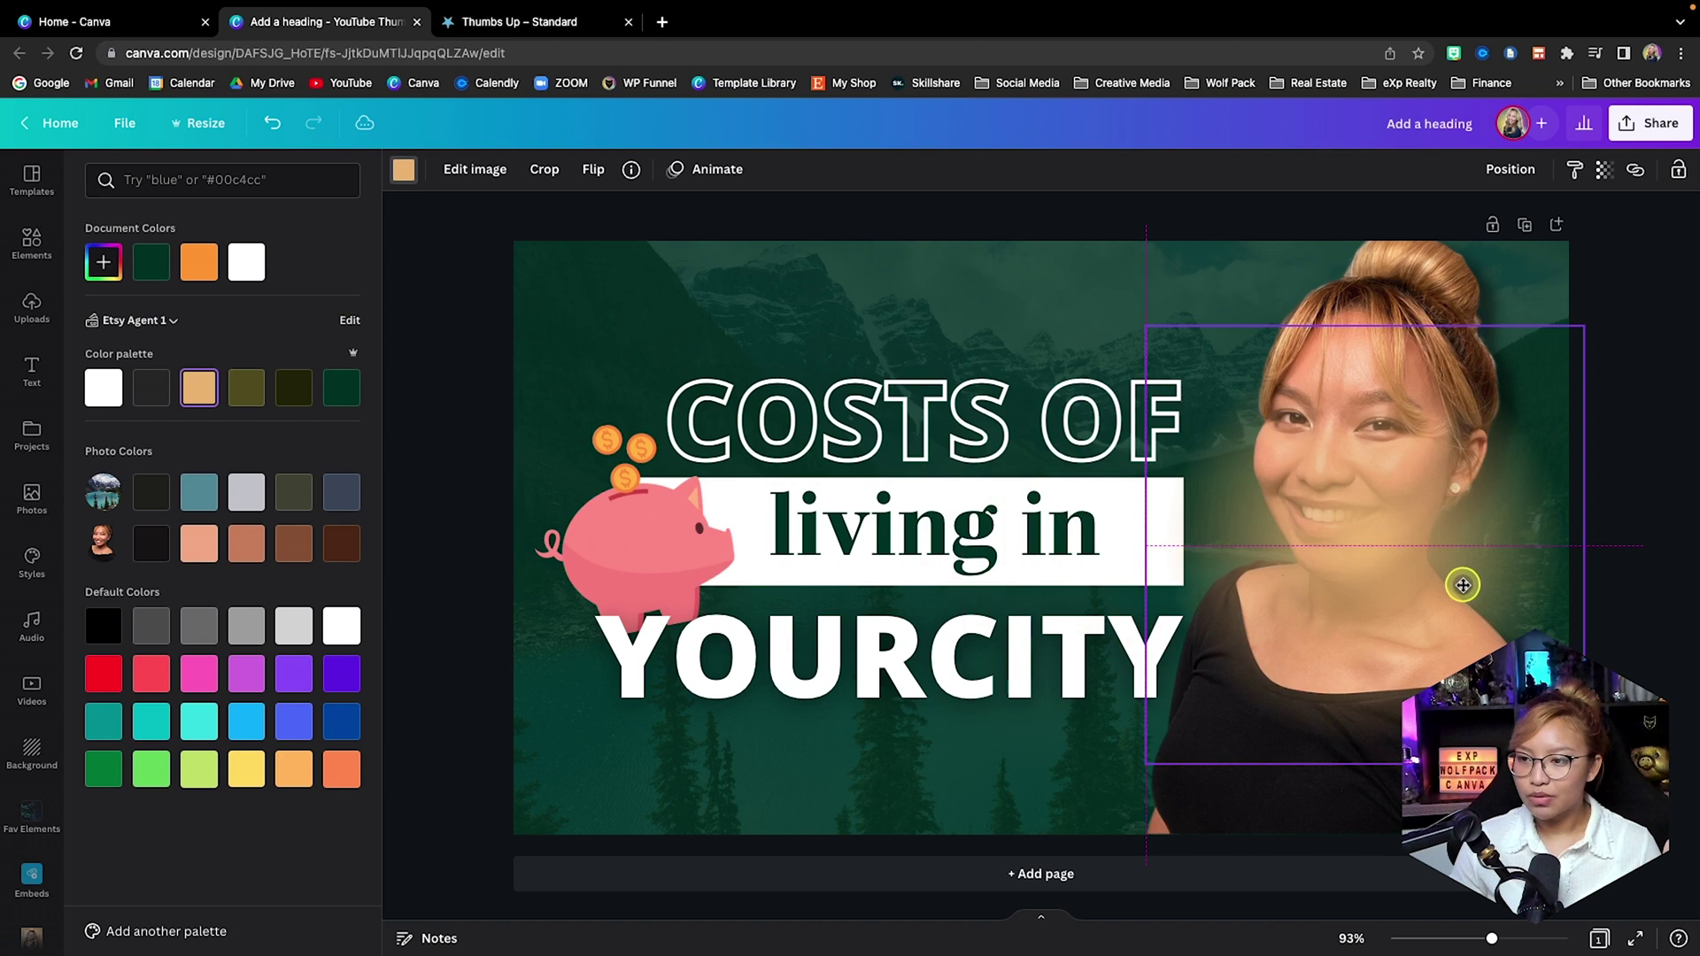
pyautogui.moveTo(1150, 759); pyautogui.dragTo(1051, 842)
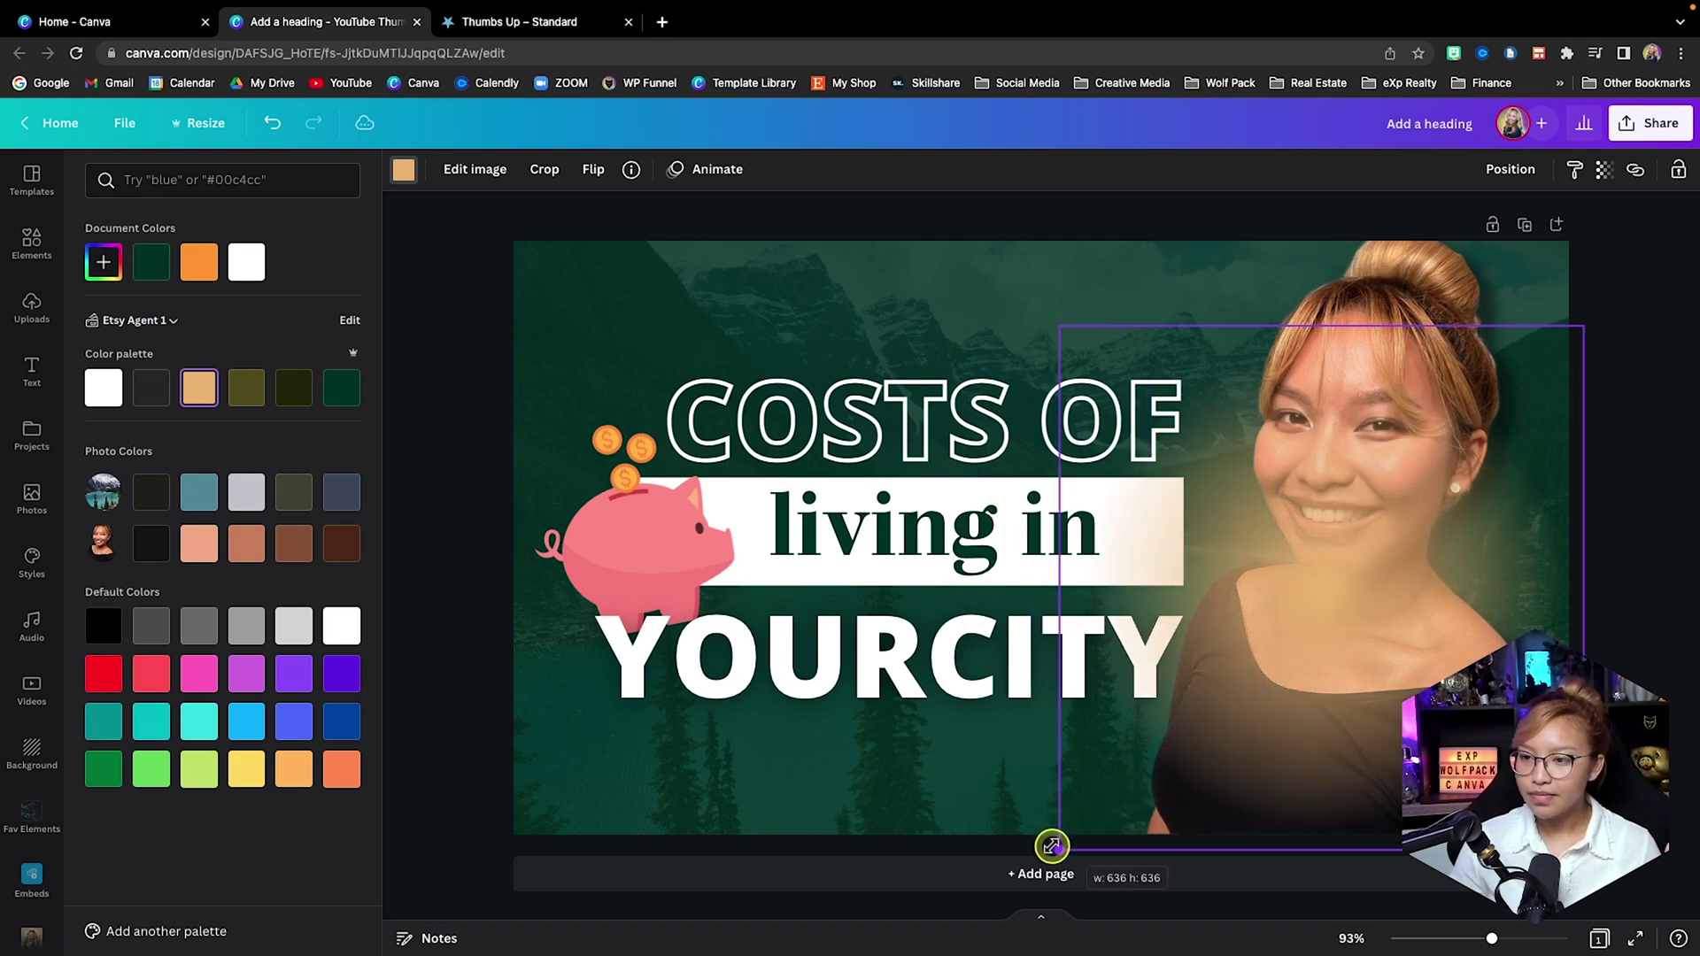
pyautogui.moveTo(1260, 672); pyautogui.dragTo(1304, 667)
# Send the tan blur behind the woman's photo.
pyautogui.click(1520, 171)
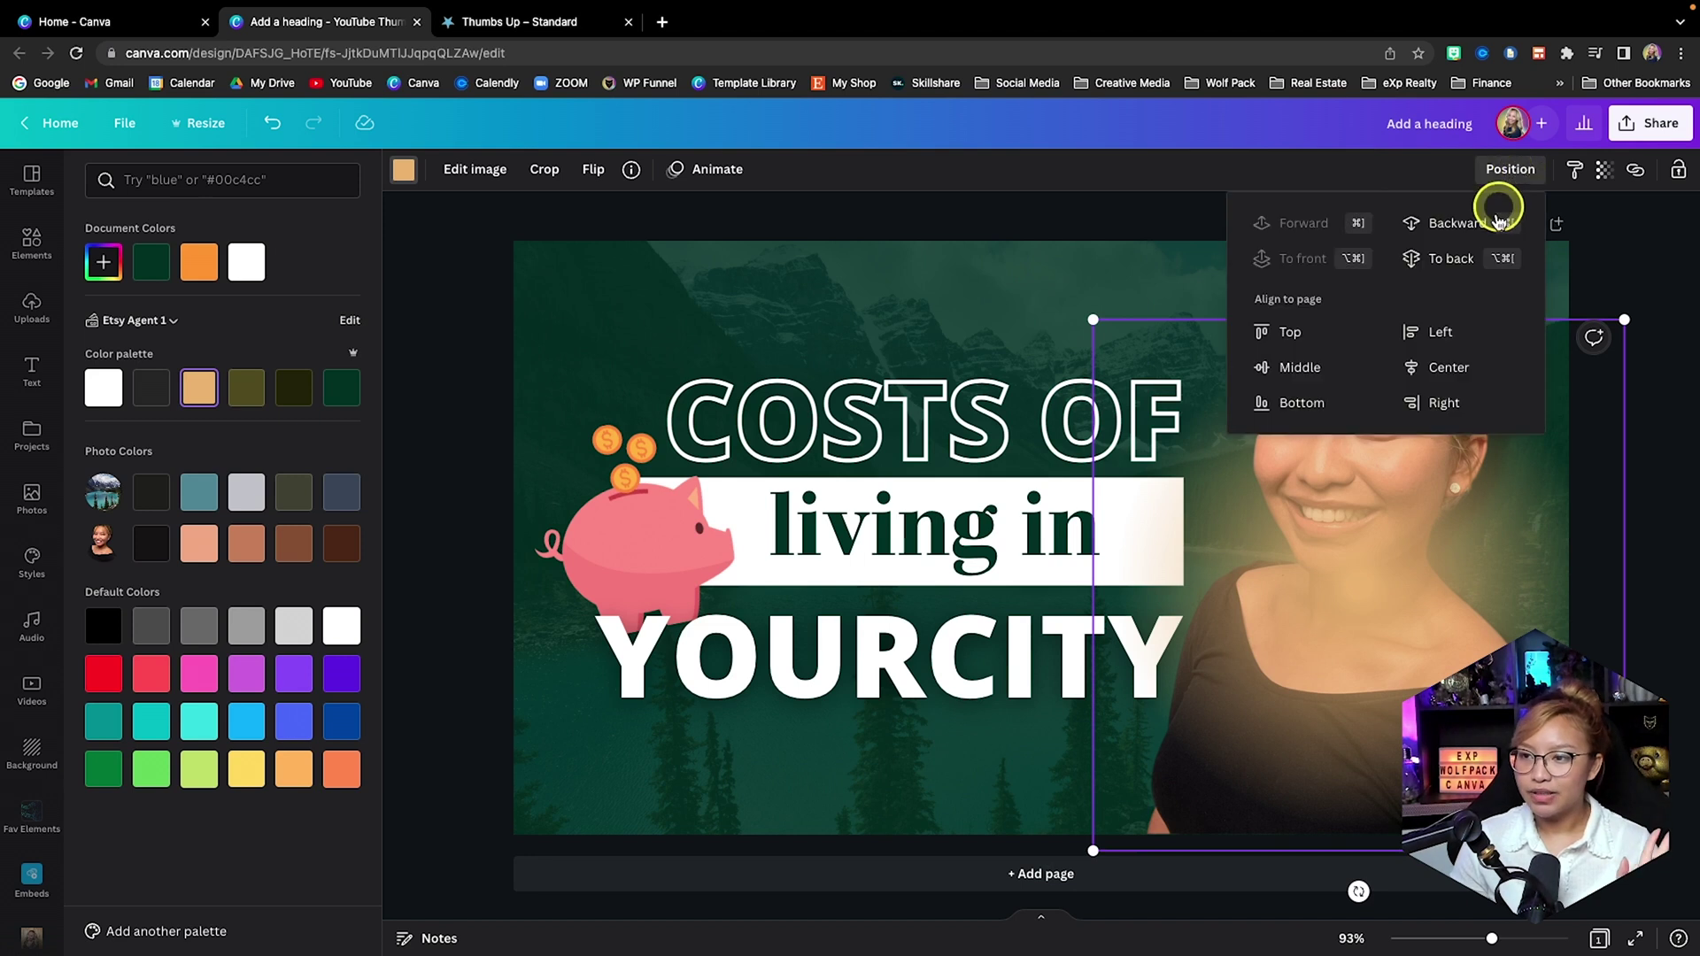
pyautogui.click(1452, 259)
pyautogui.click(1657, 310)
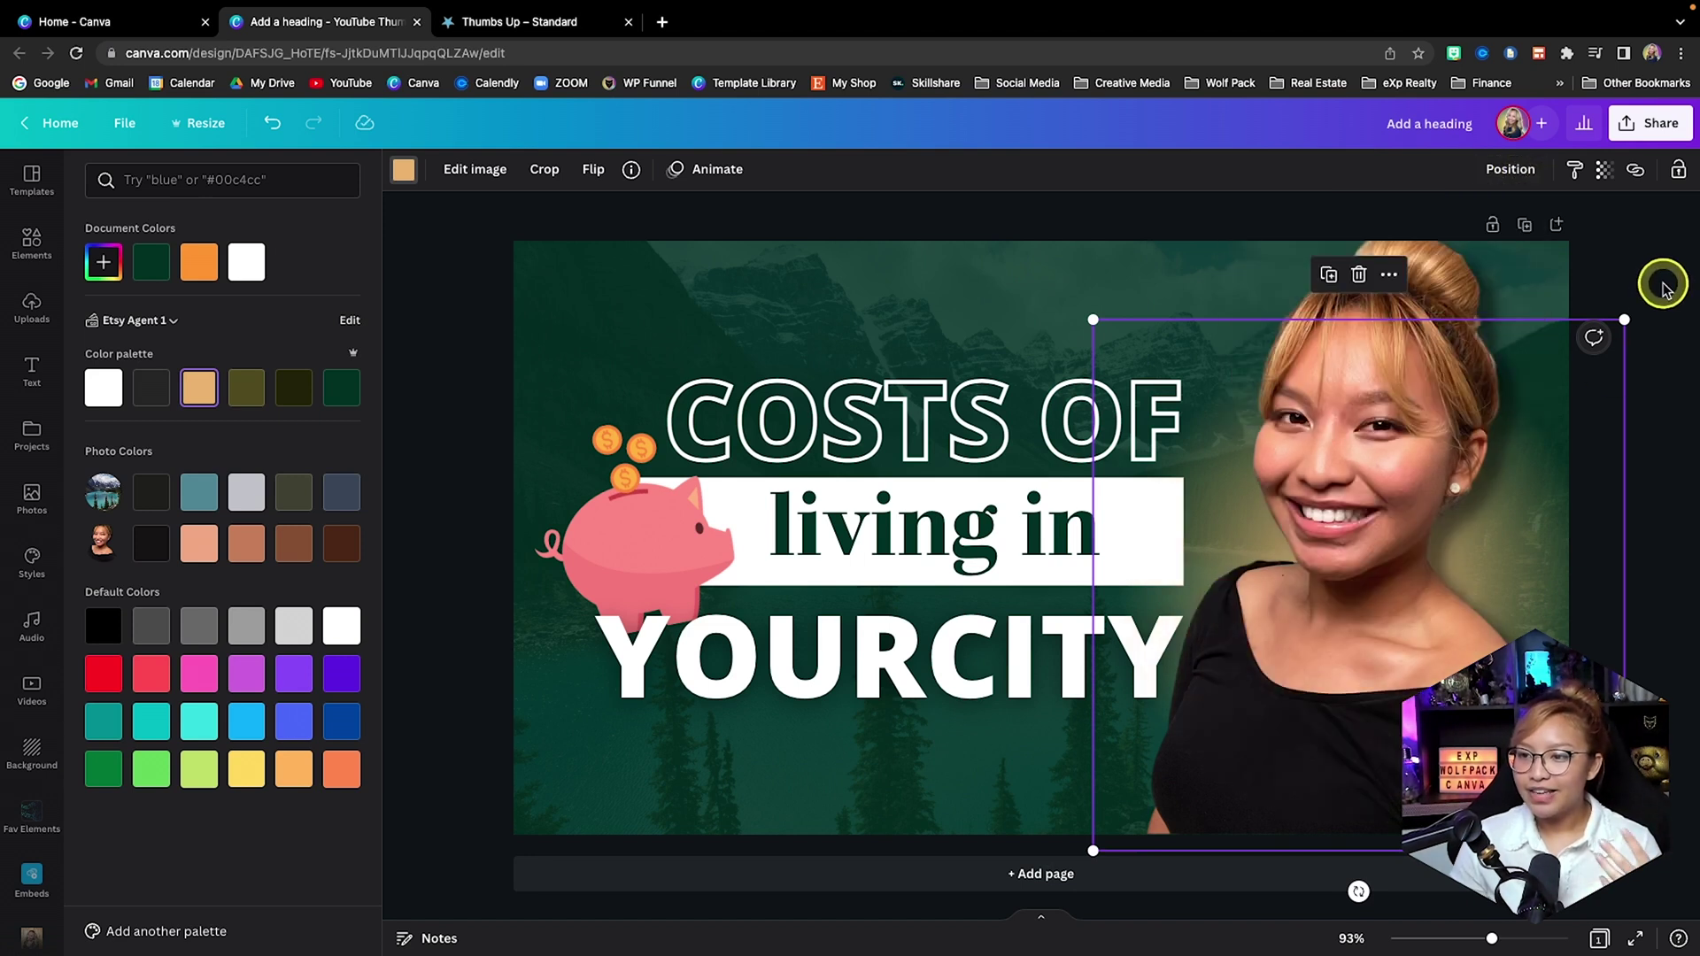
pyautogui.click(870, 771)
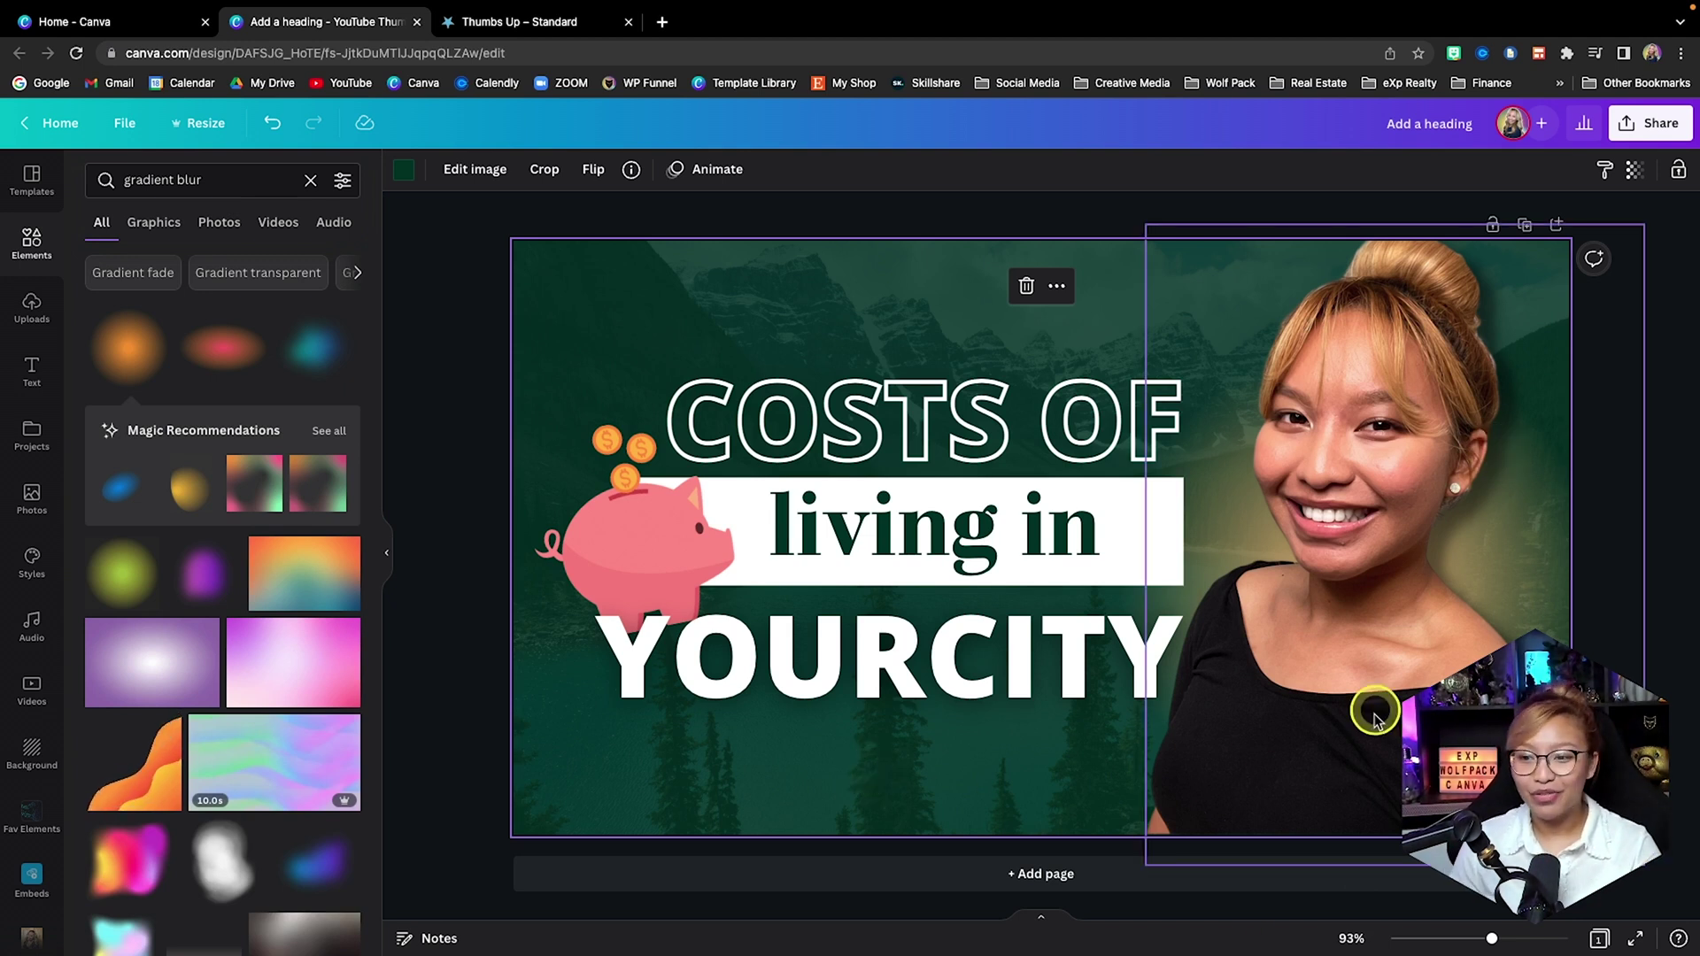
# Enlarge the woman's photo slightly and nudge it to the right.
pyautogui.click(1363, 777)
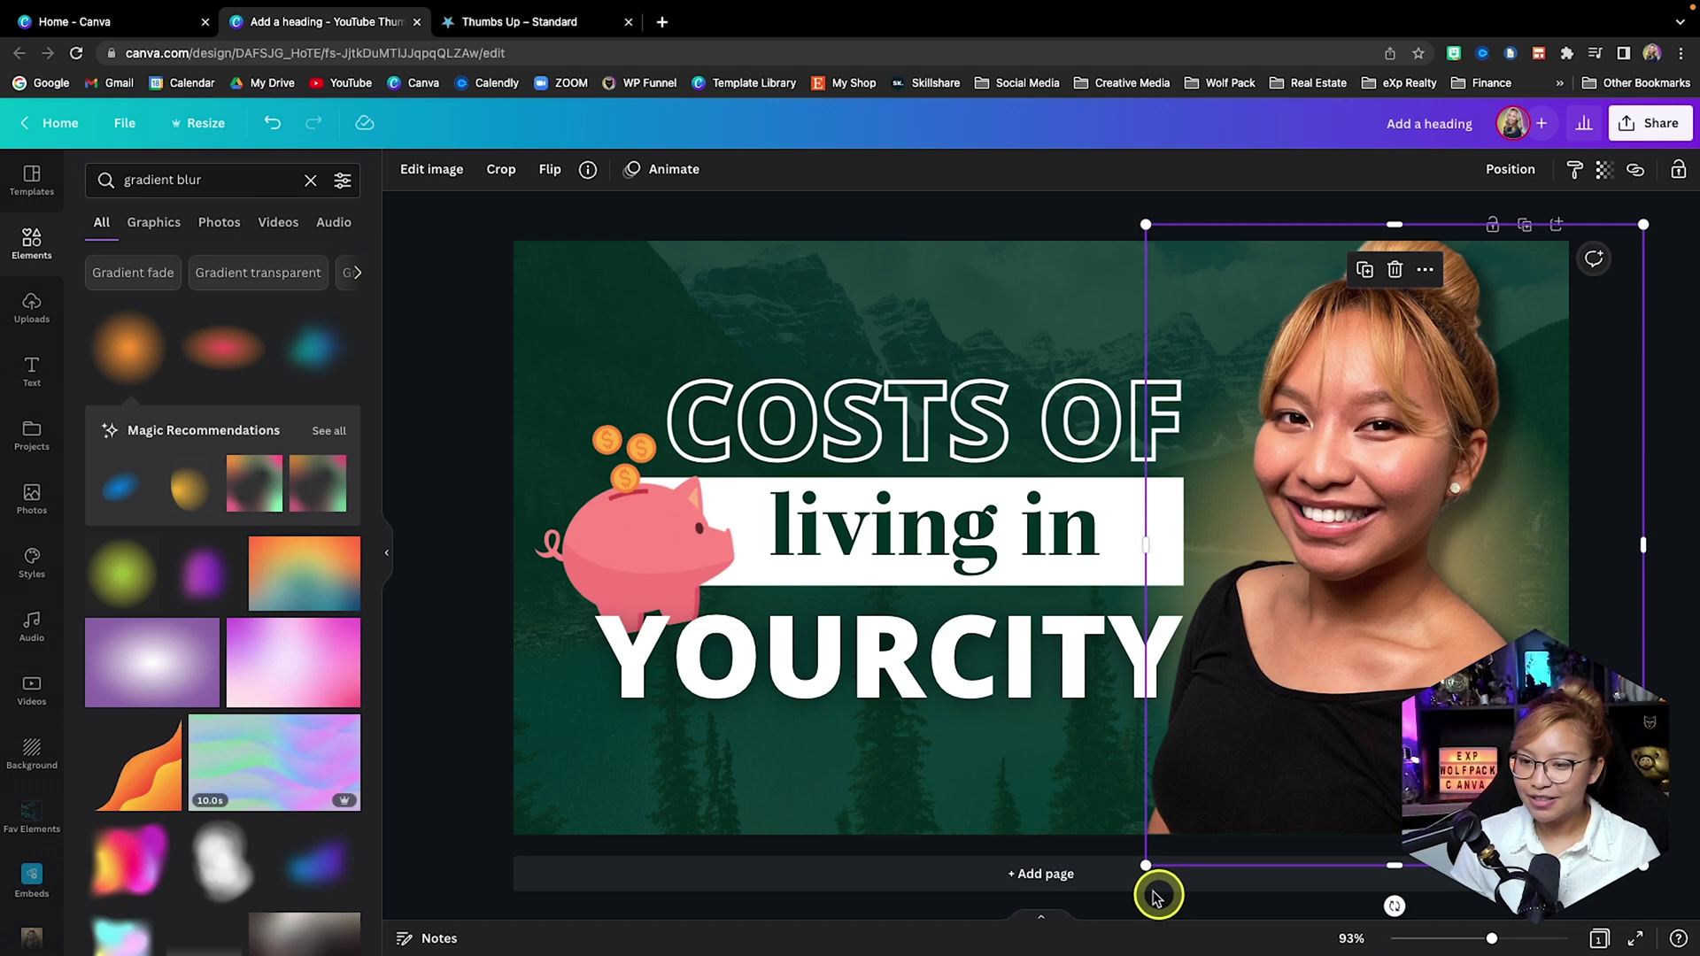
pyautogui.moveTo(1144, 864); pyautogui.dragTo(1117, 902)
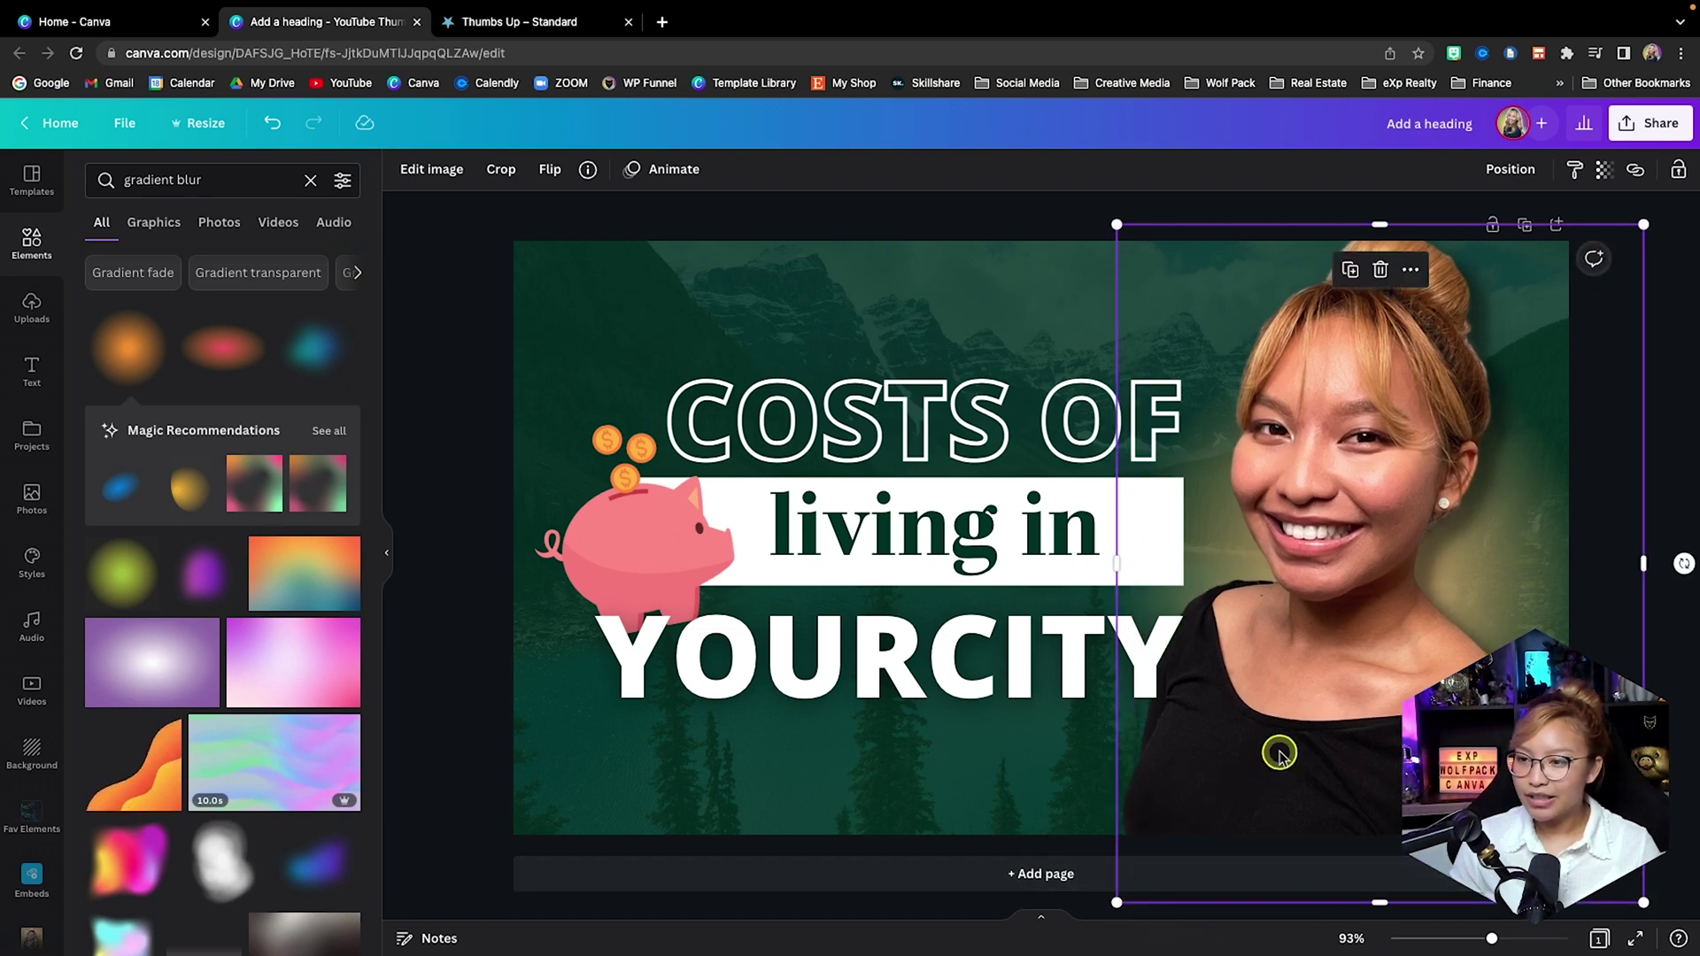
pyautogui.moveTo(1280, 754); pyautogui.dragTo(1300, 752)
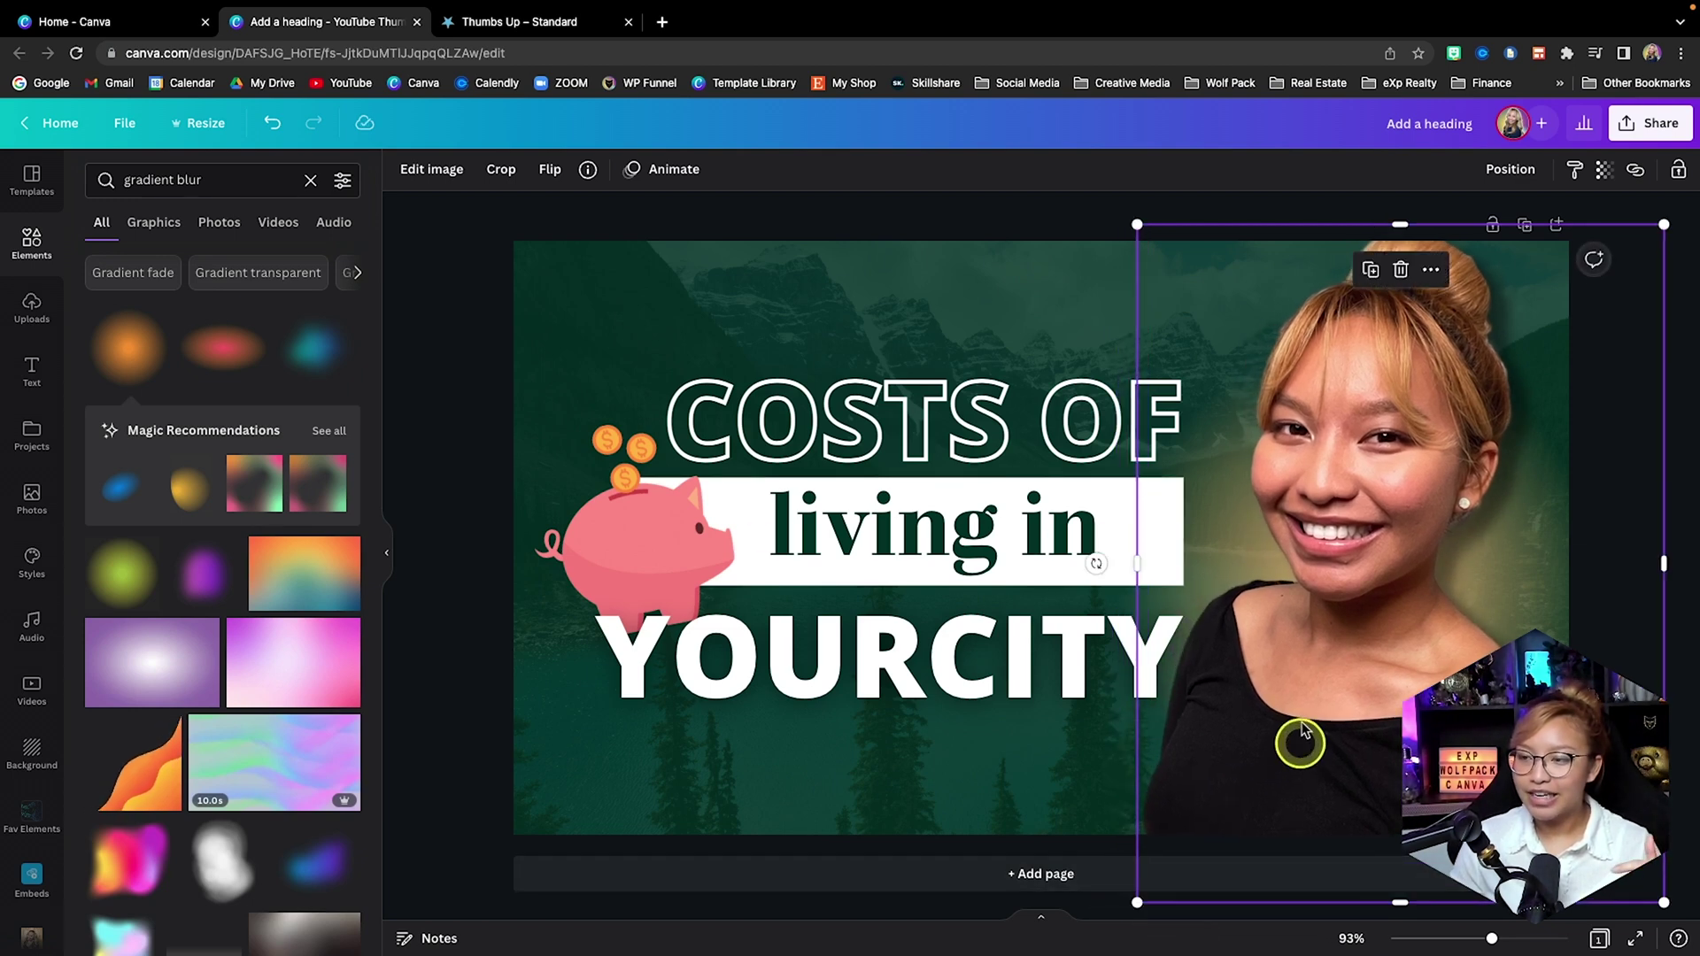
pyautogui.click(985, 248)
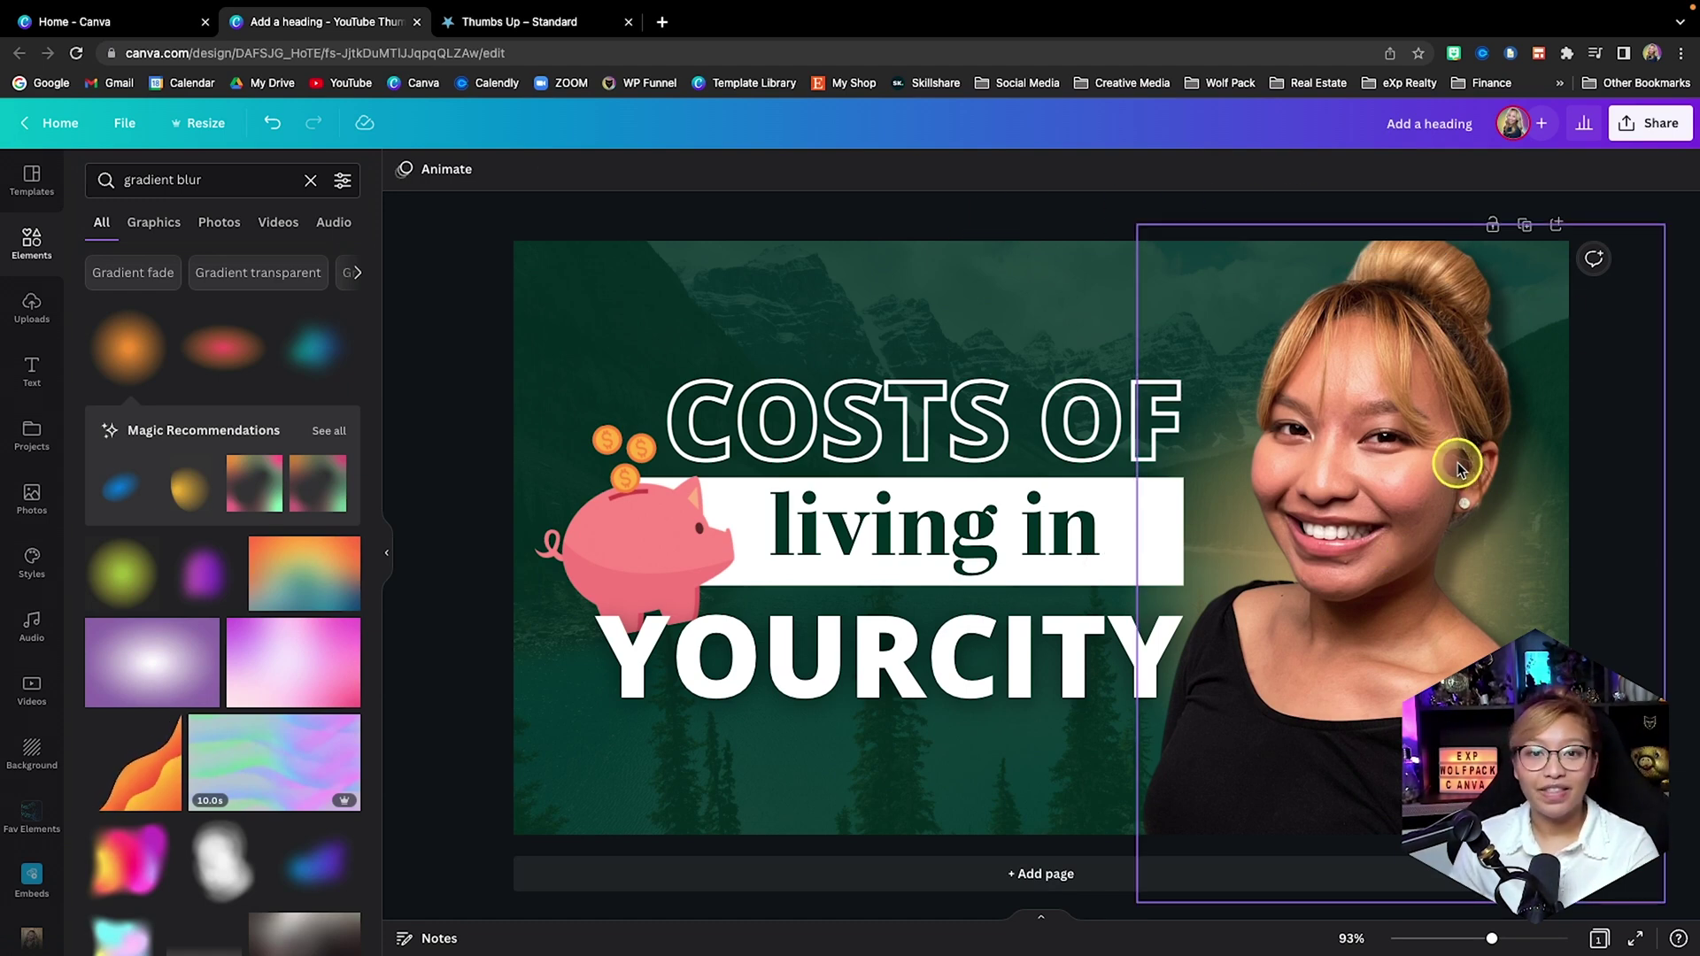
# Search Elements for 'honey', add a gold honeycomb graphic and bring it to front.
pyautogui.click(307, 182)
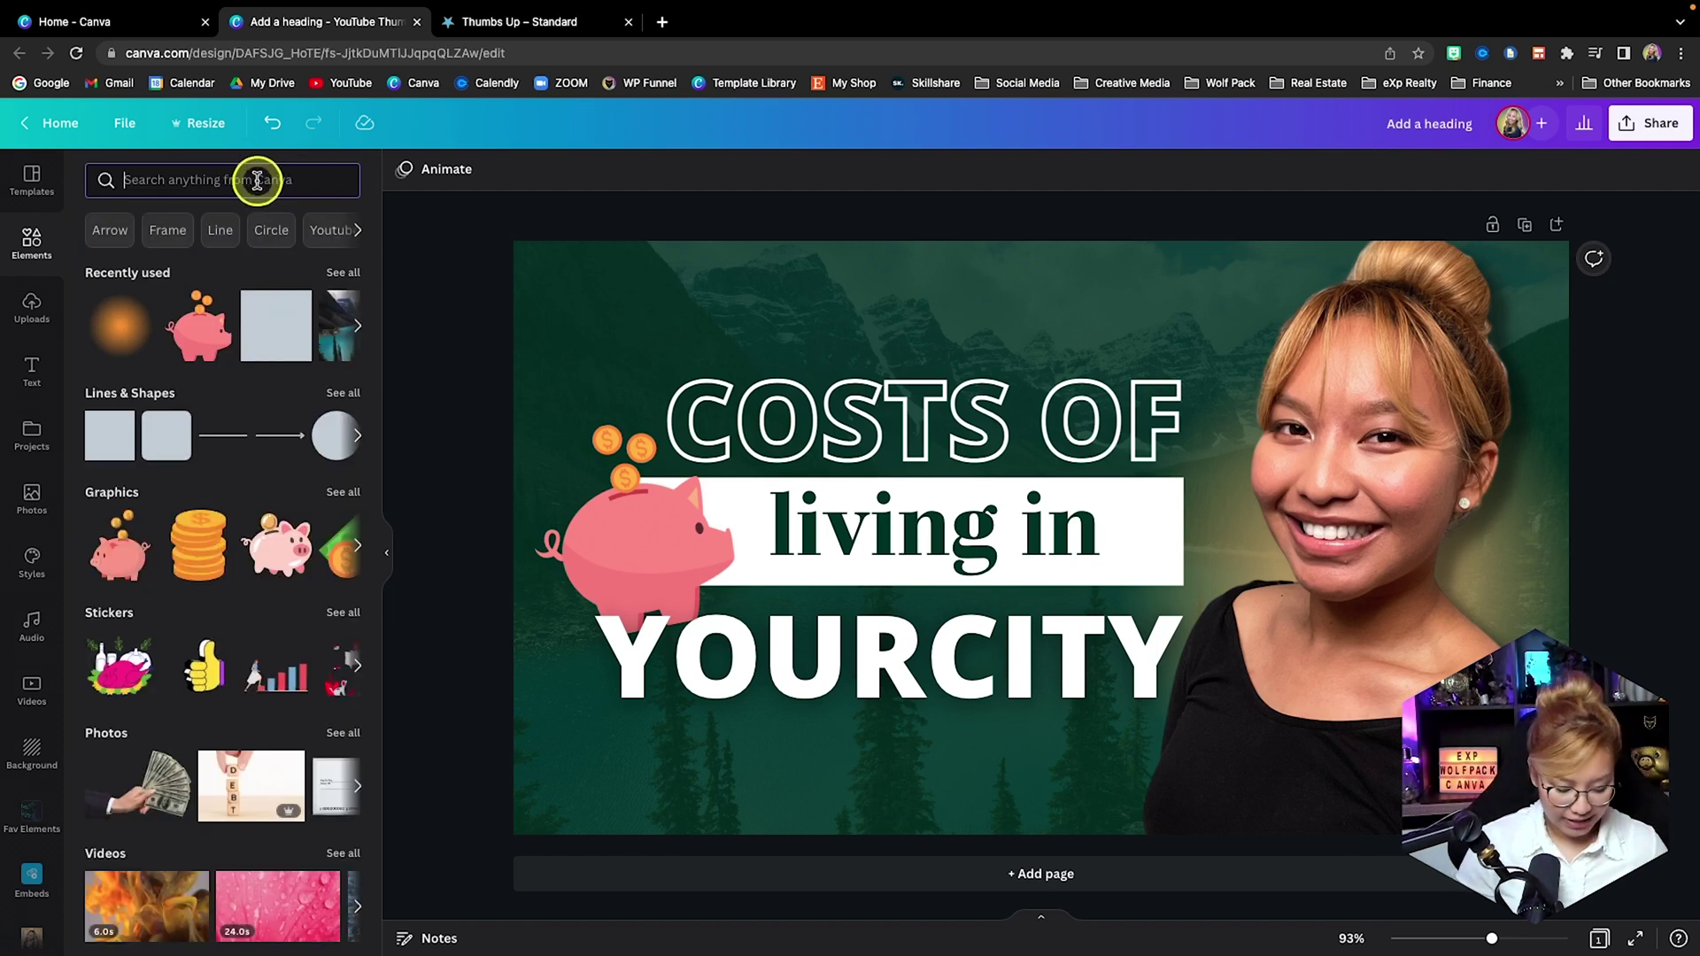
pyautogui.write('honey')
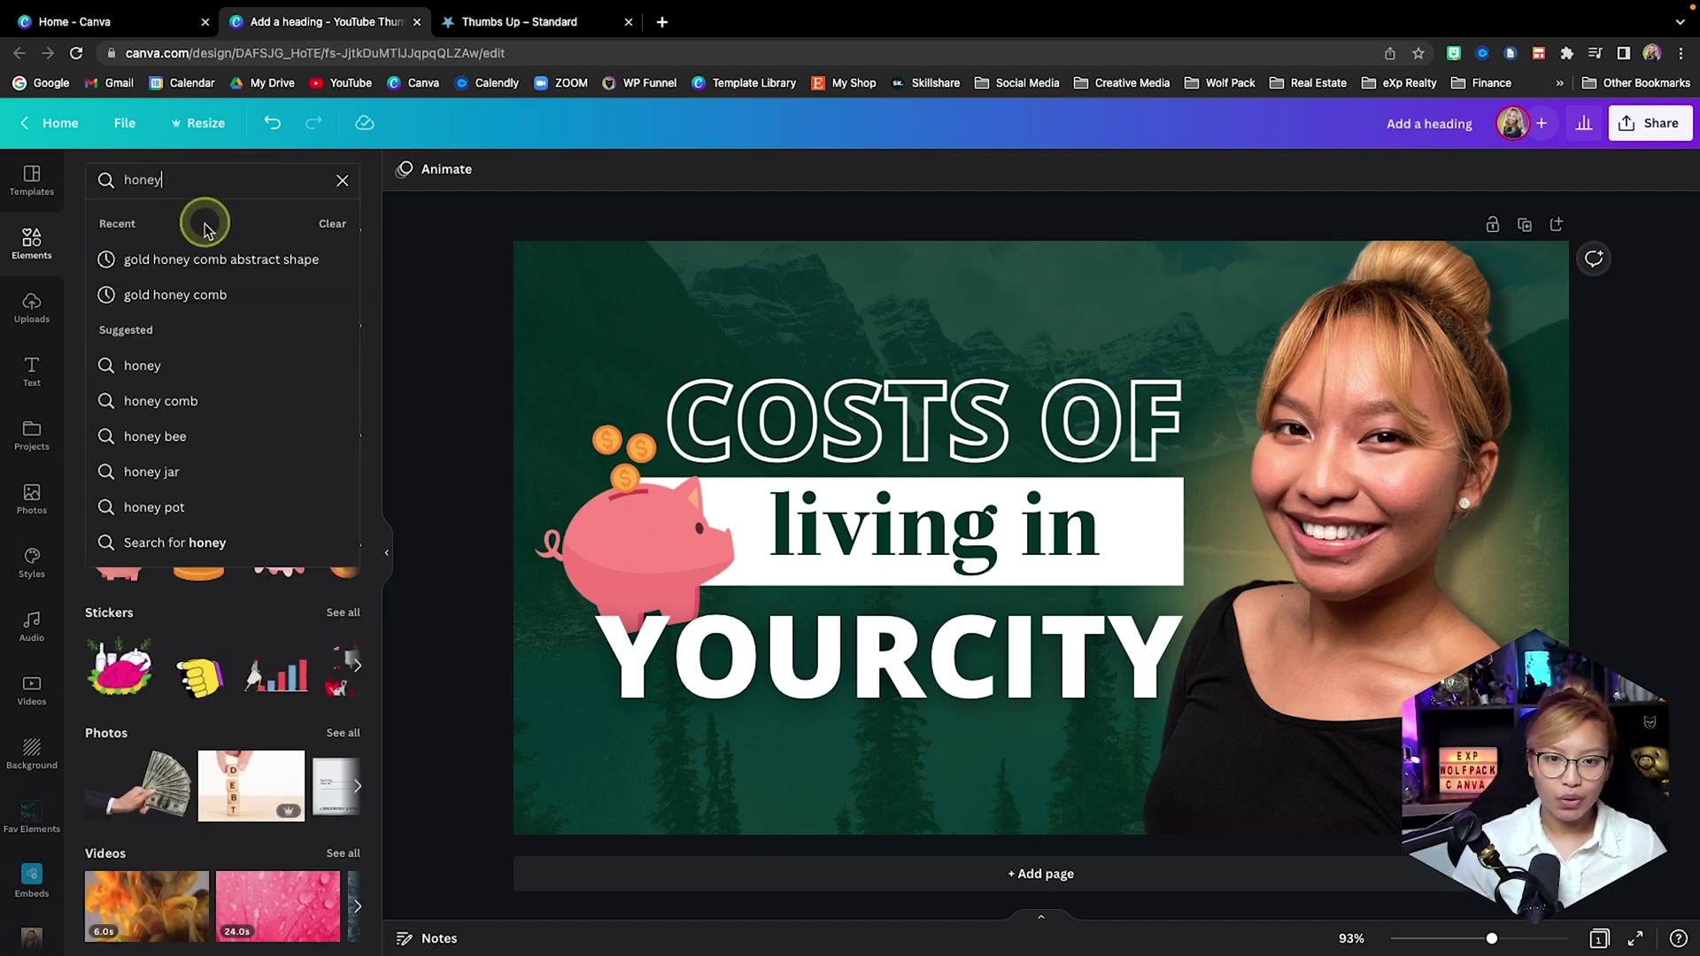
pyautogui.click(236, 259)
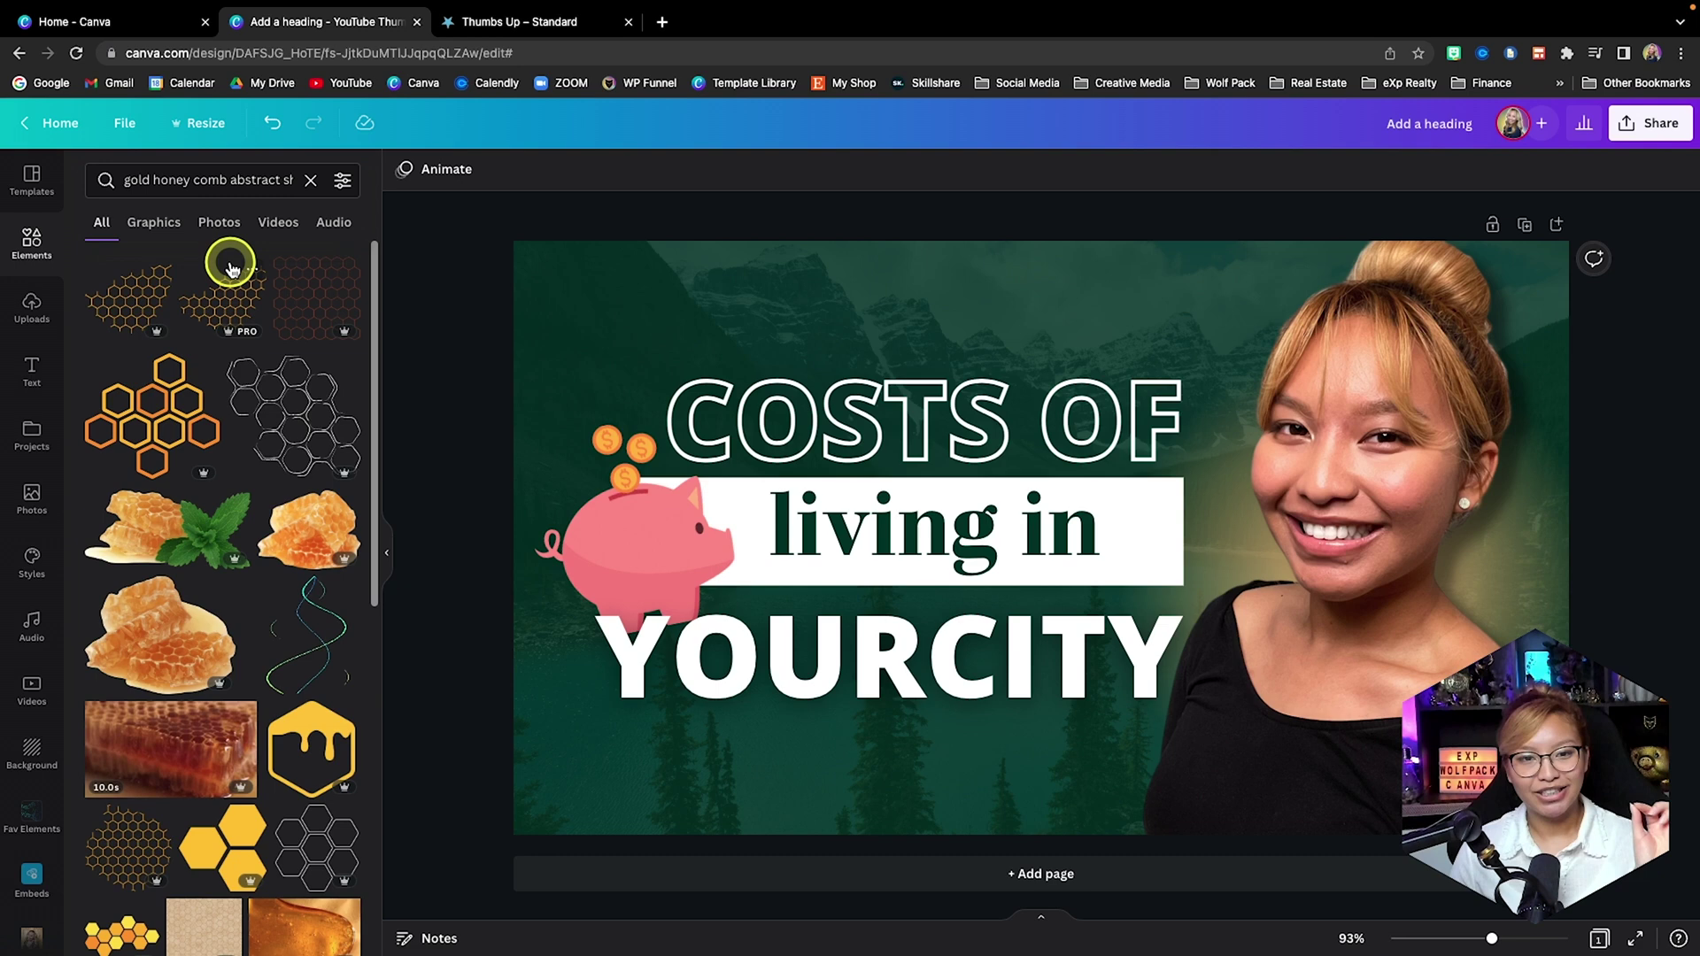
pyautogui.click(131, 297)
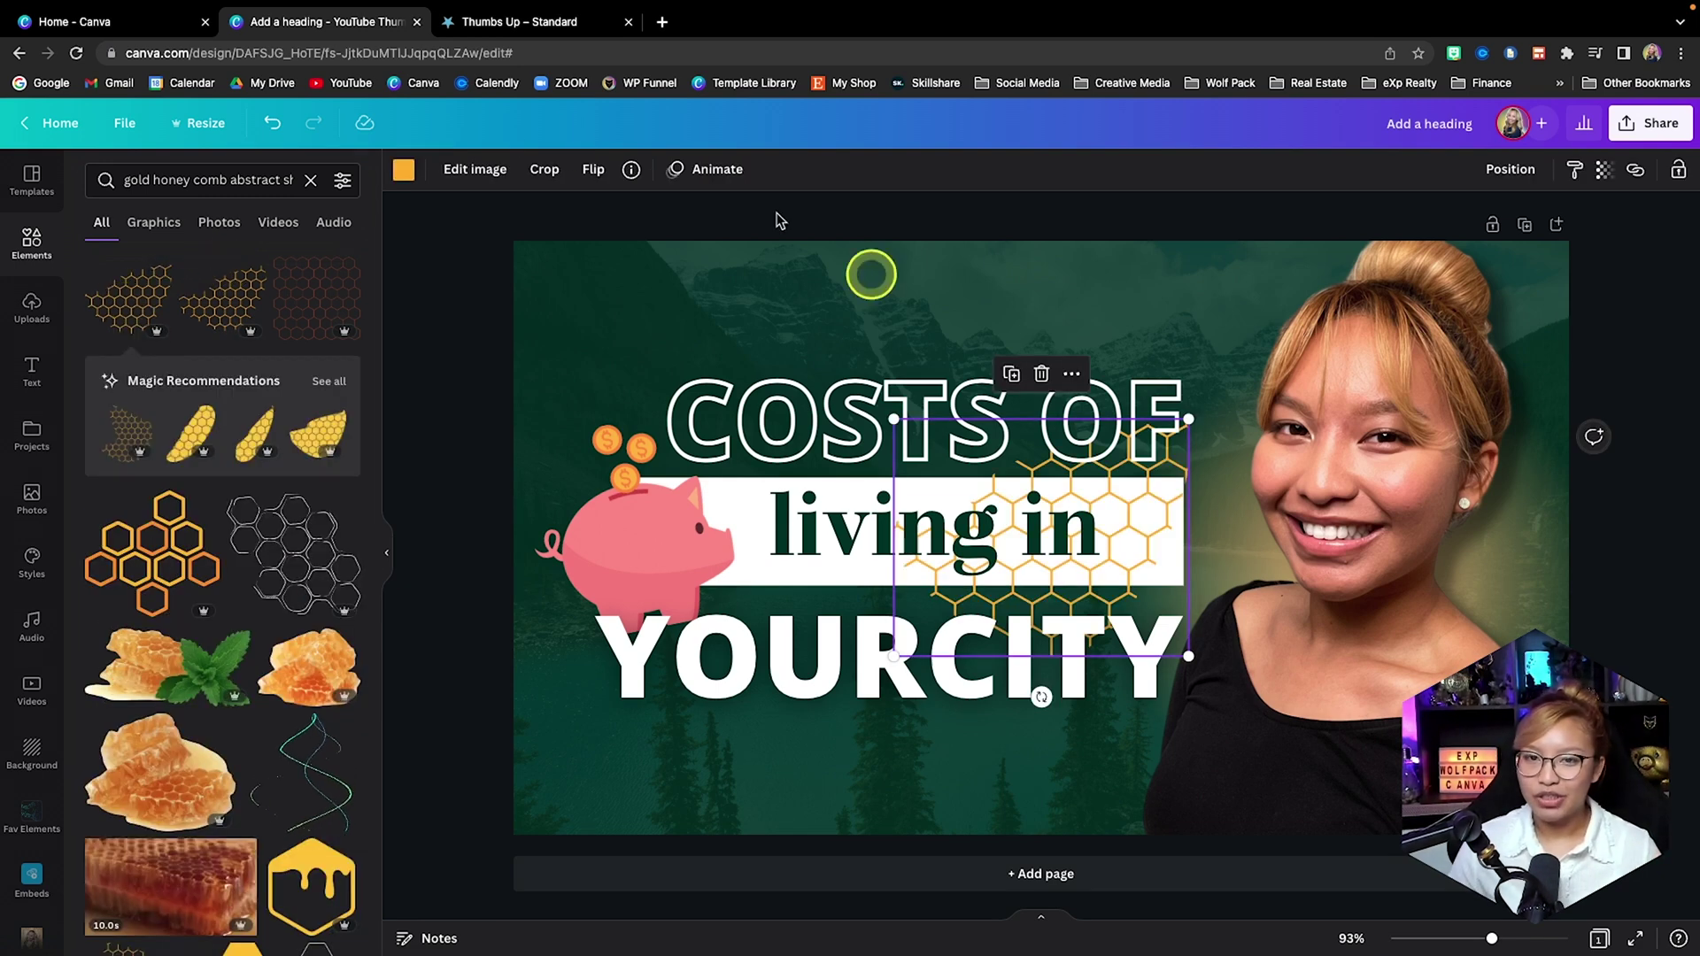
pyautogui.click(404, 169)
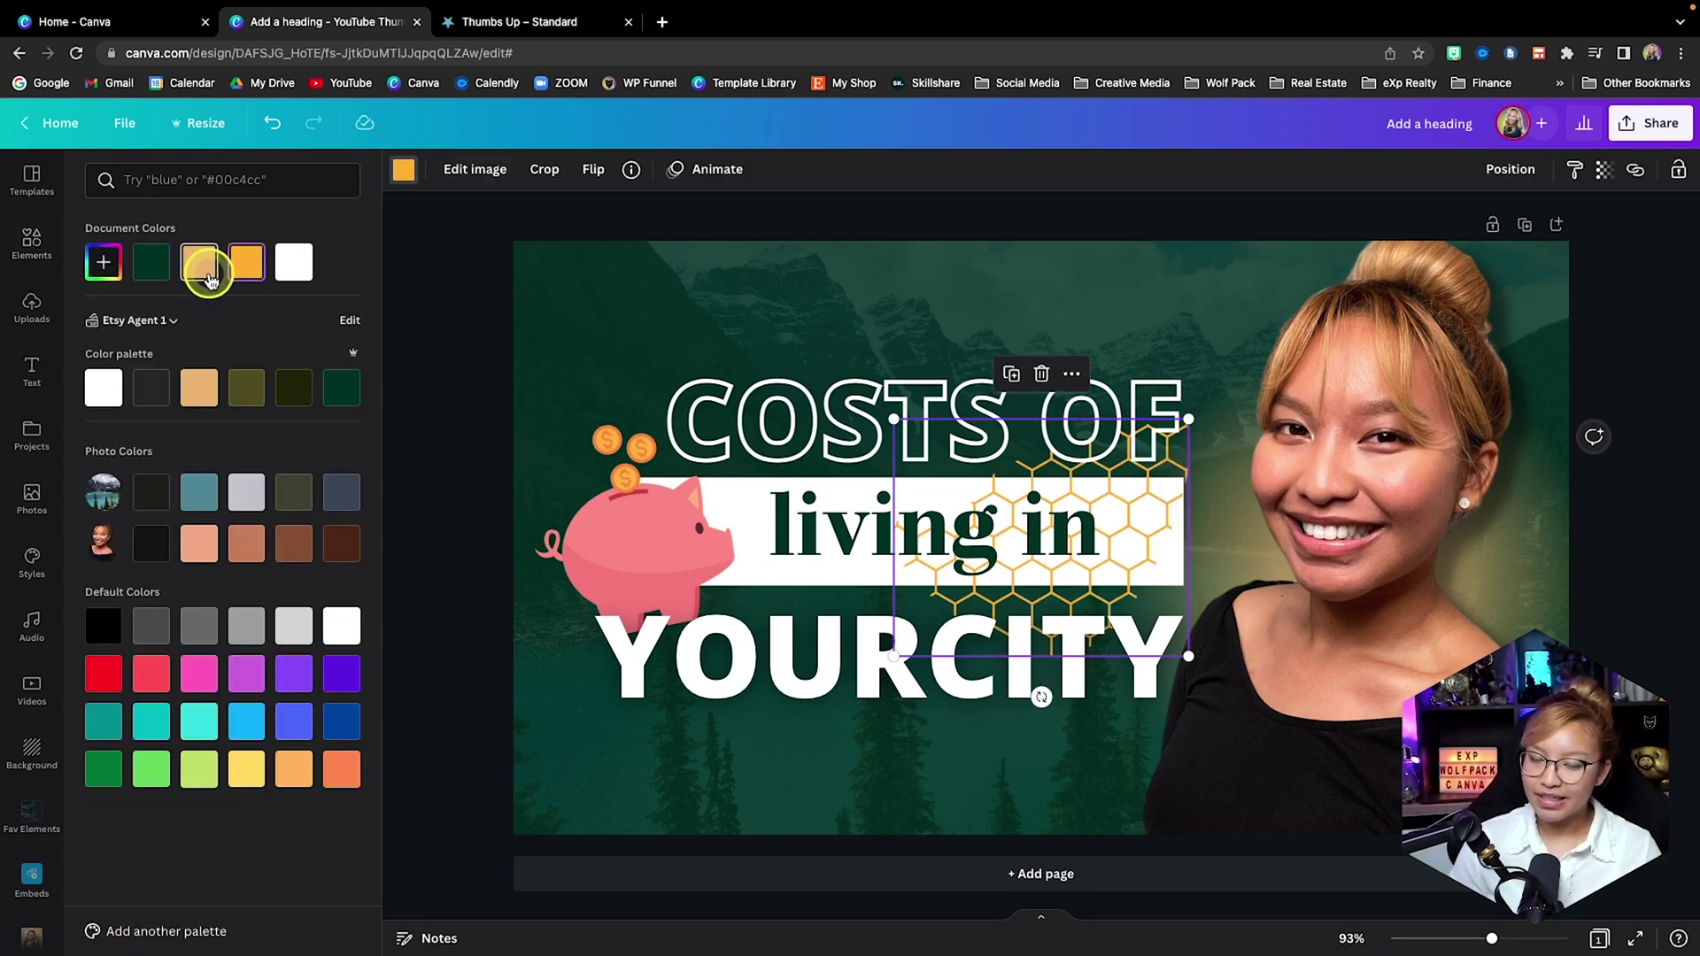
pyautogui.click(1507, 166)
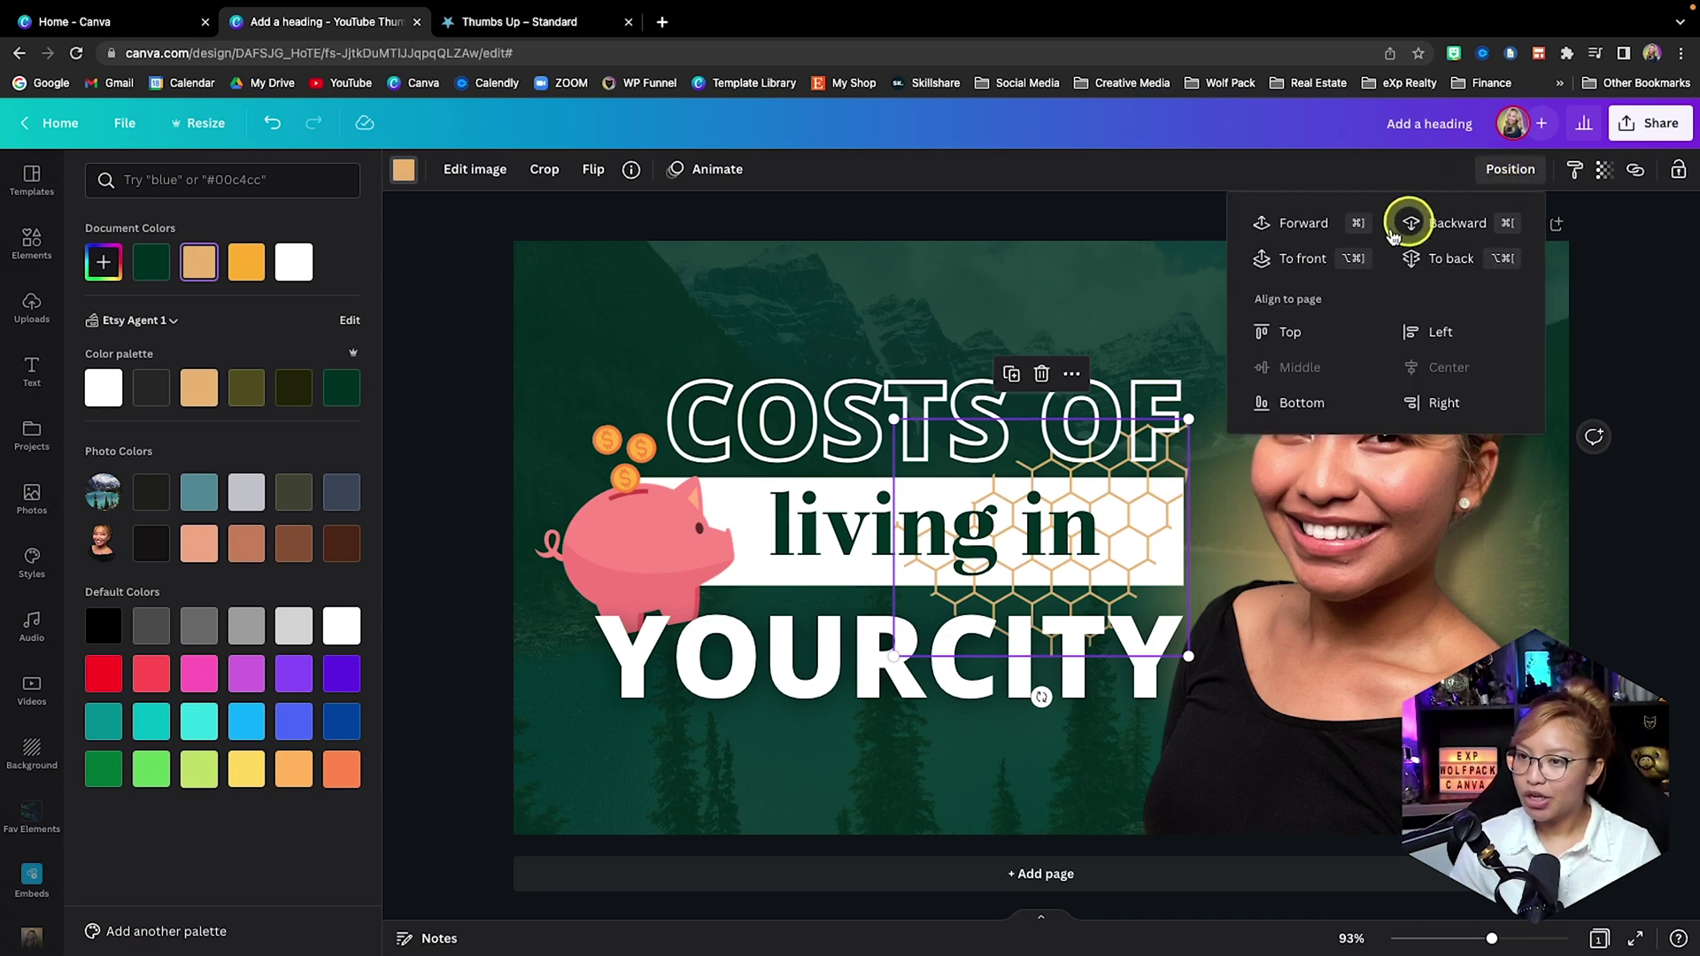
pyautogui.click(1311, 256)
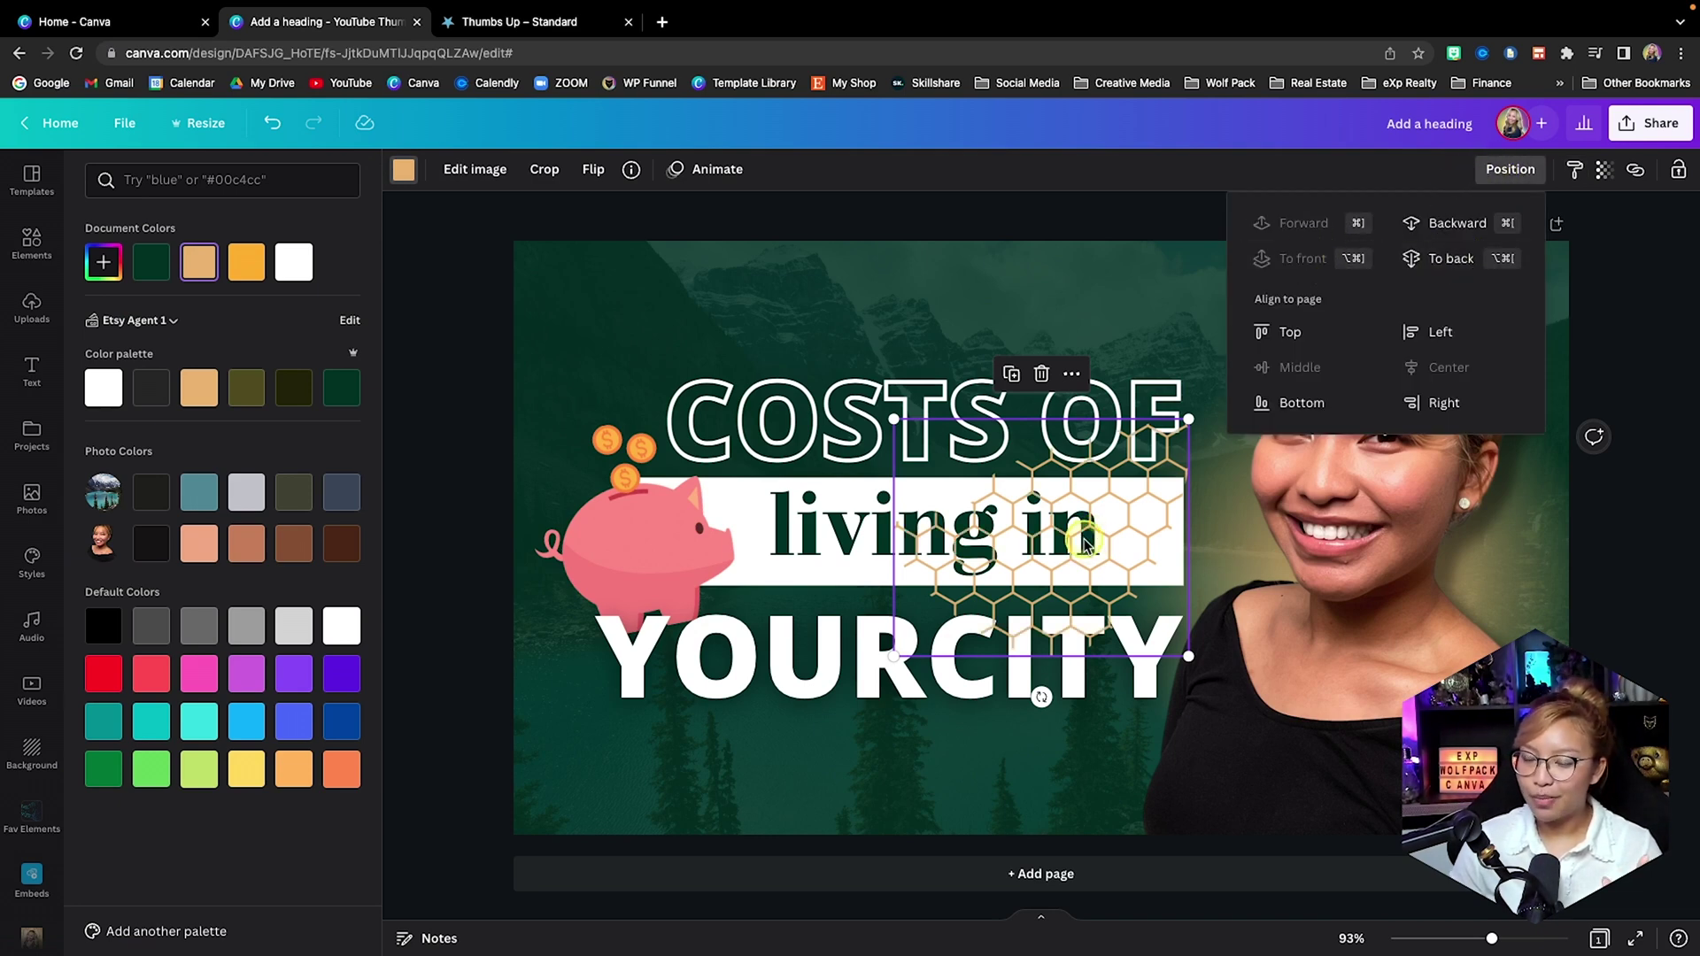
# Tilt and enlarge the honeycomb, tuck it behind the photo in the top-right corner.
pyautogui.moveTo(1084, 542); pyautogui.dragTo(1288, 388)
pyautogui.moveTo(1240, 545); pyautogui.dragTo(1098, 454)
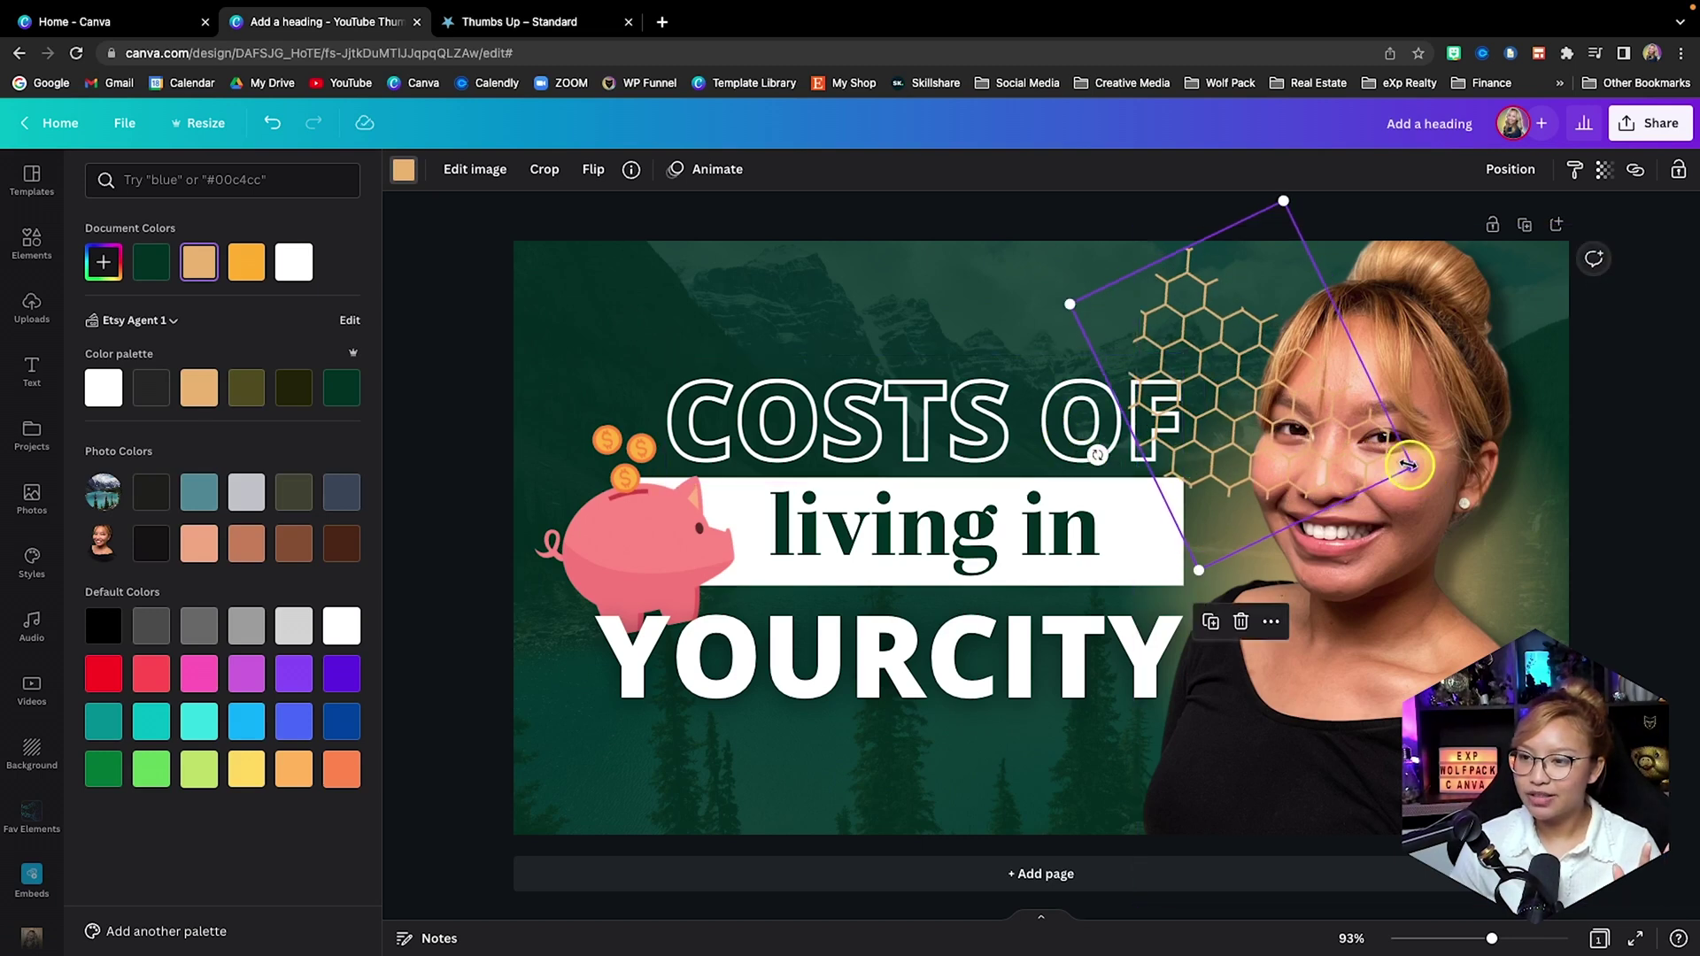
pyautogui.moveTo(1407, 465); pyautogui.dragTo(1565, 540)
pyautogui.moveTo(1309, 448); pyautogui.dragTo(1459, 332)
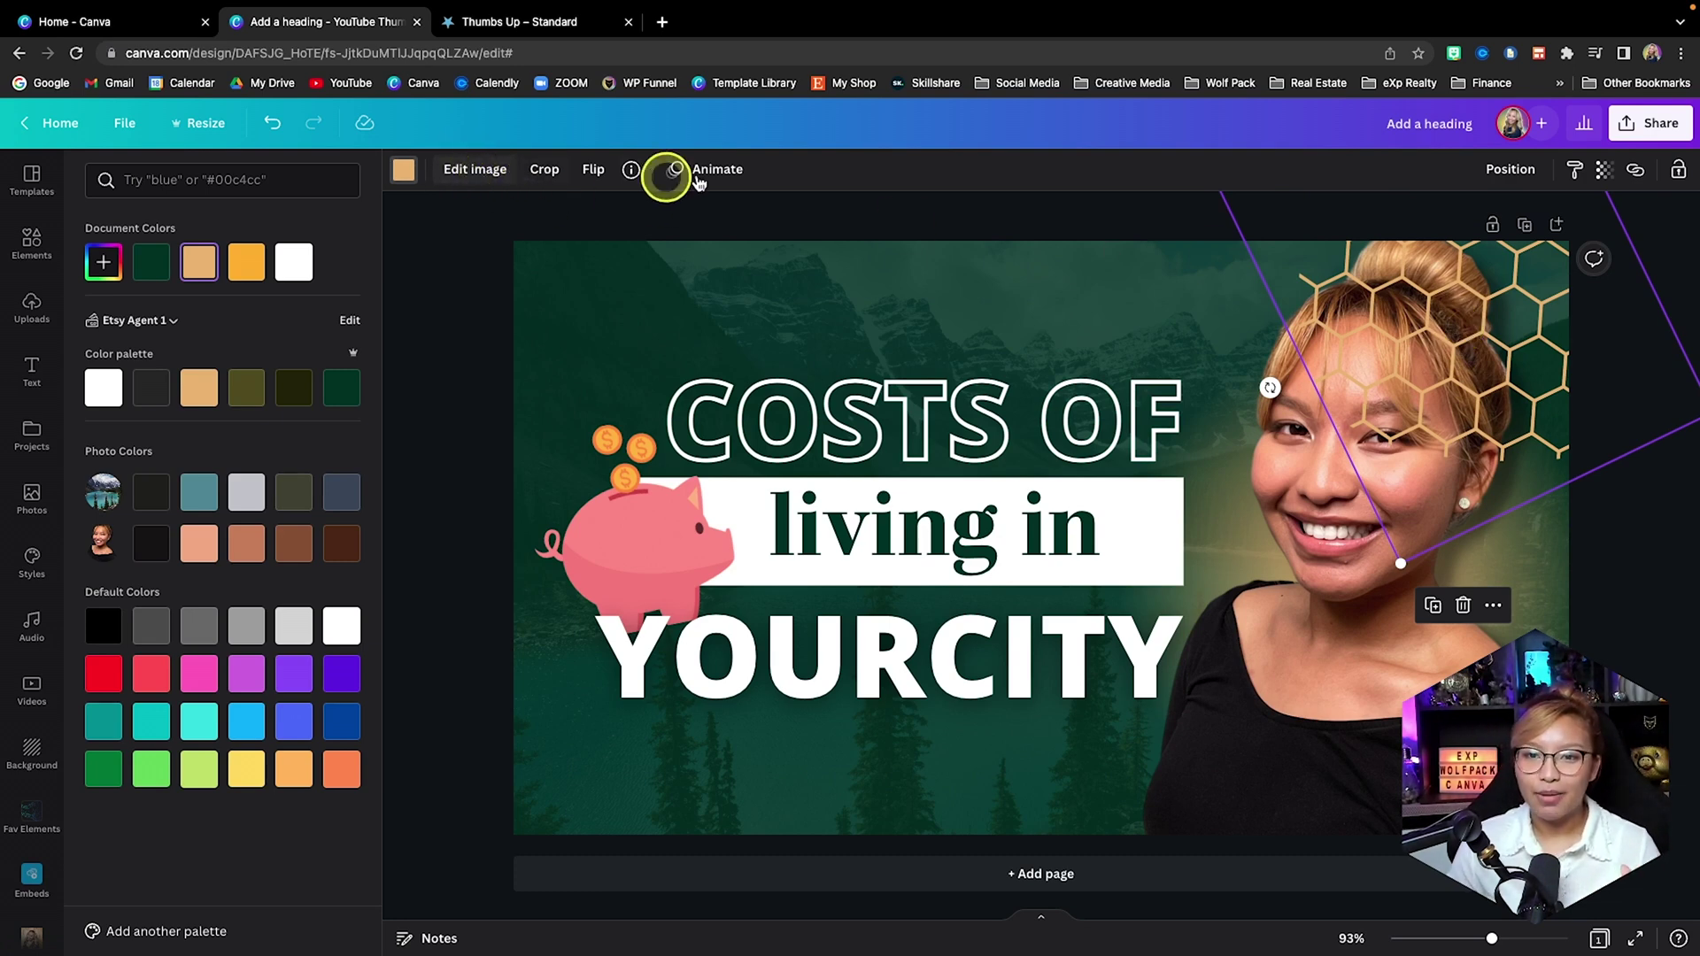
pyautogui.click(1525, 172)
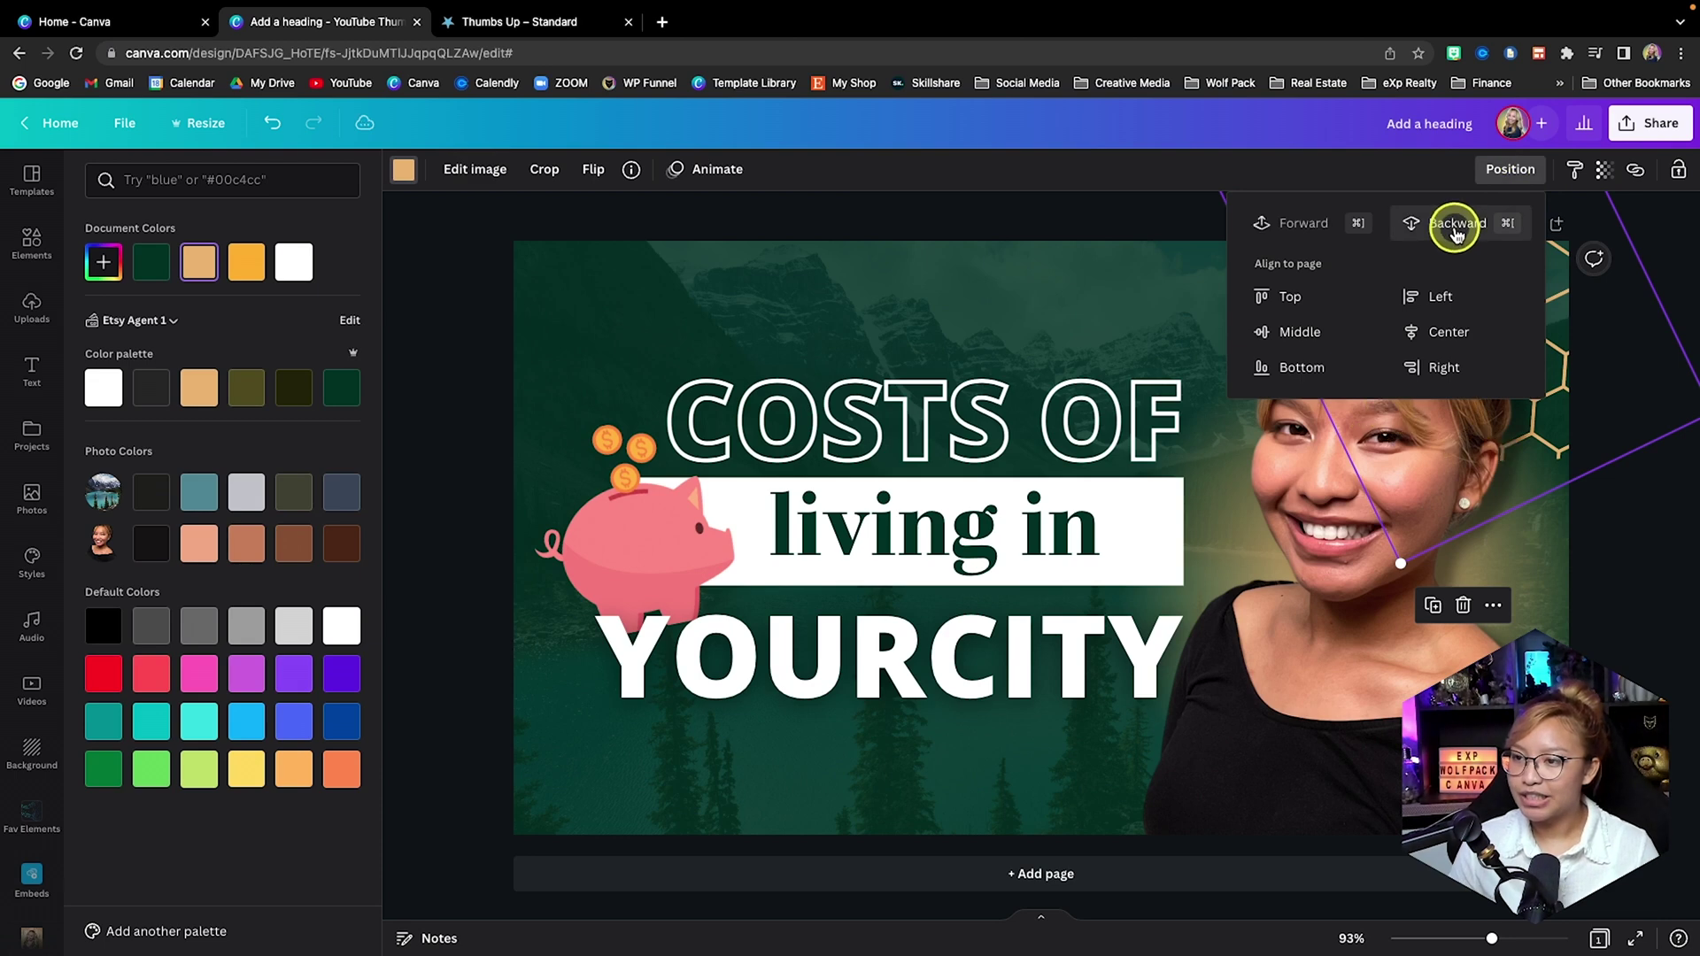
pyautogui.click(1455, 226)
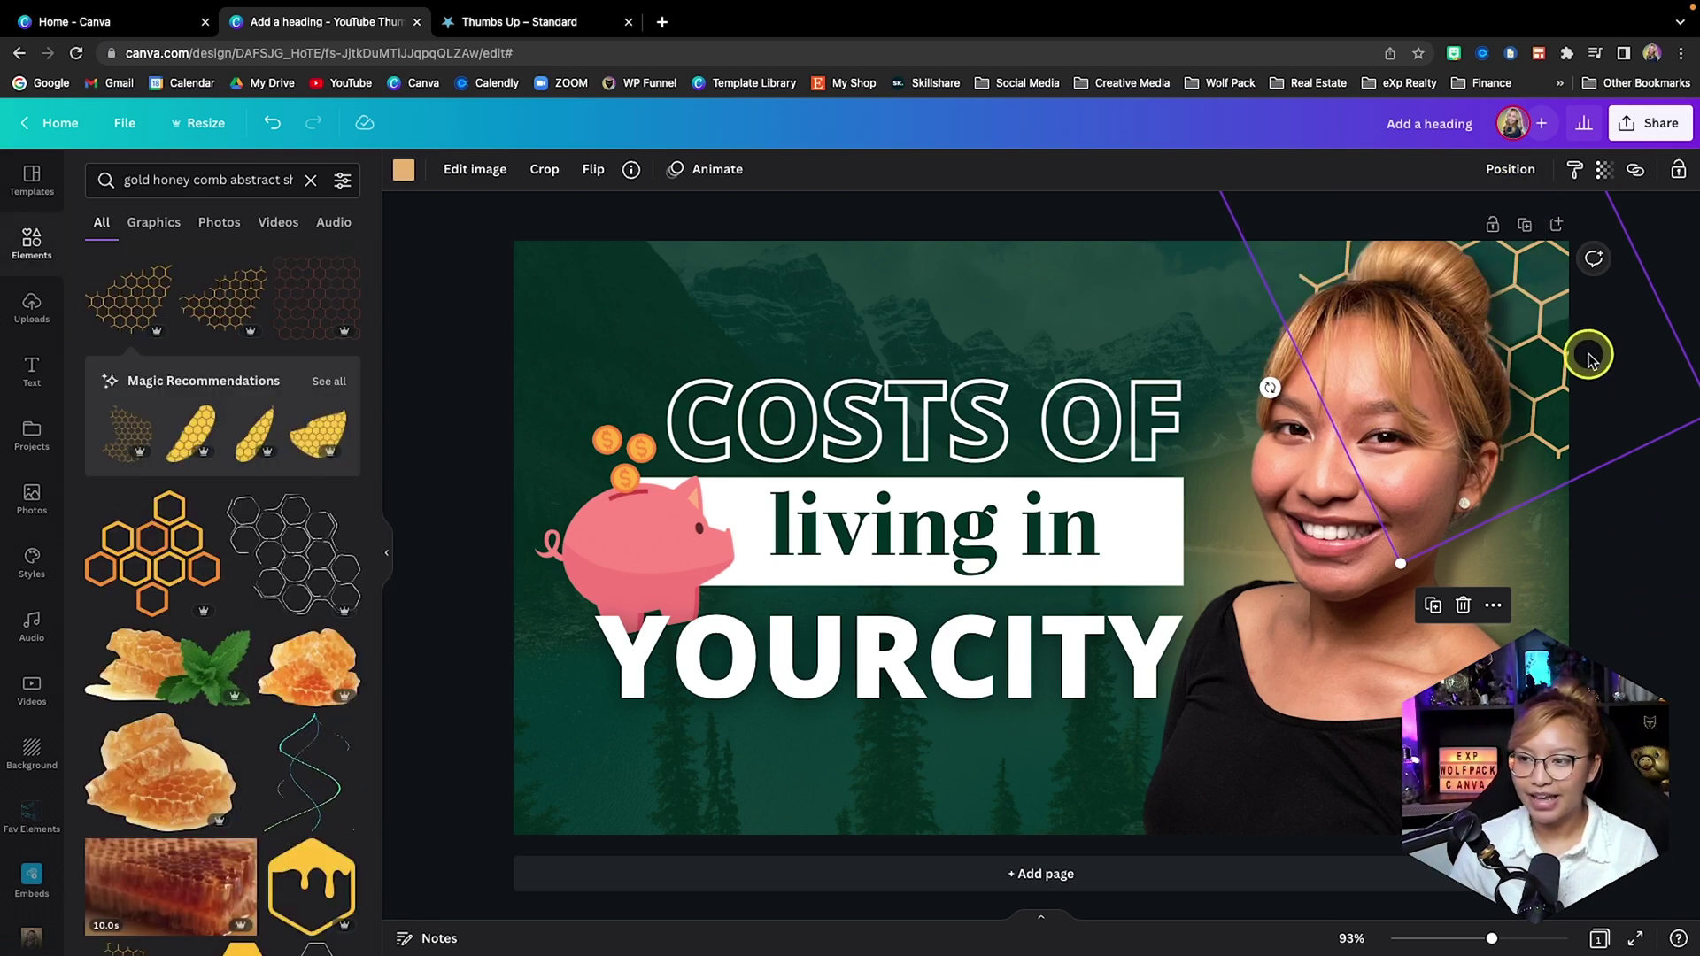
pyautogui.moveTo(1589, 356); pyautogui.dragTo(1580, 382)
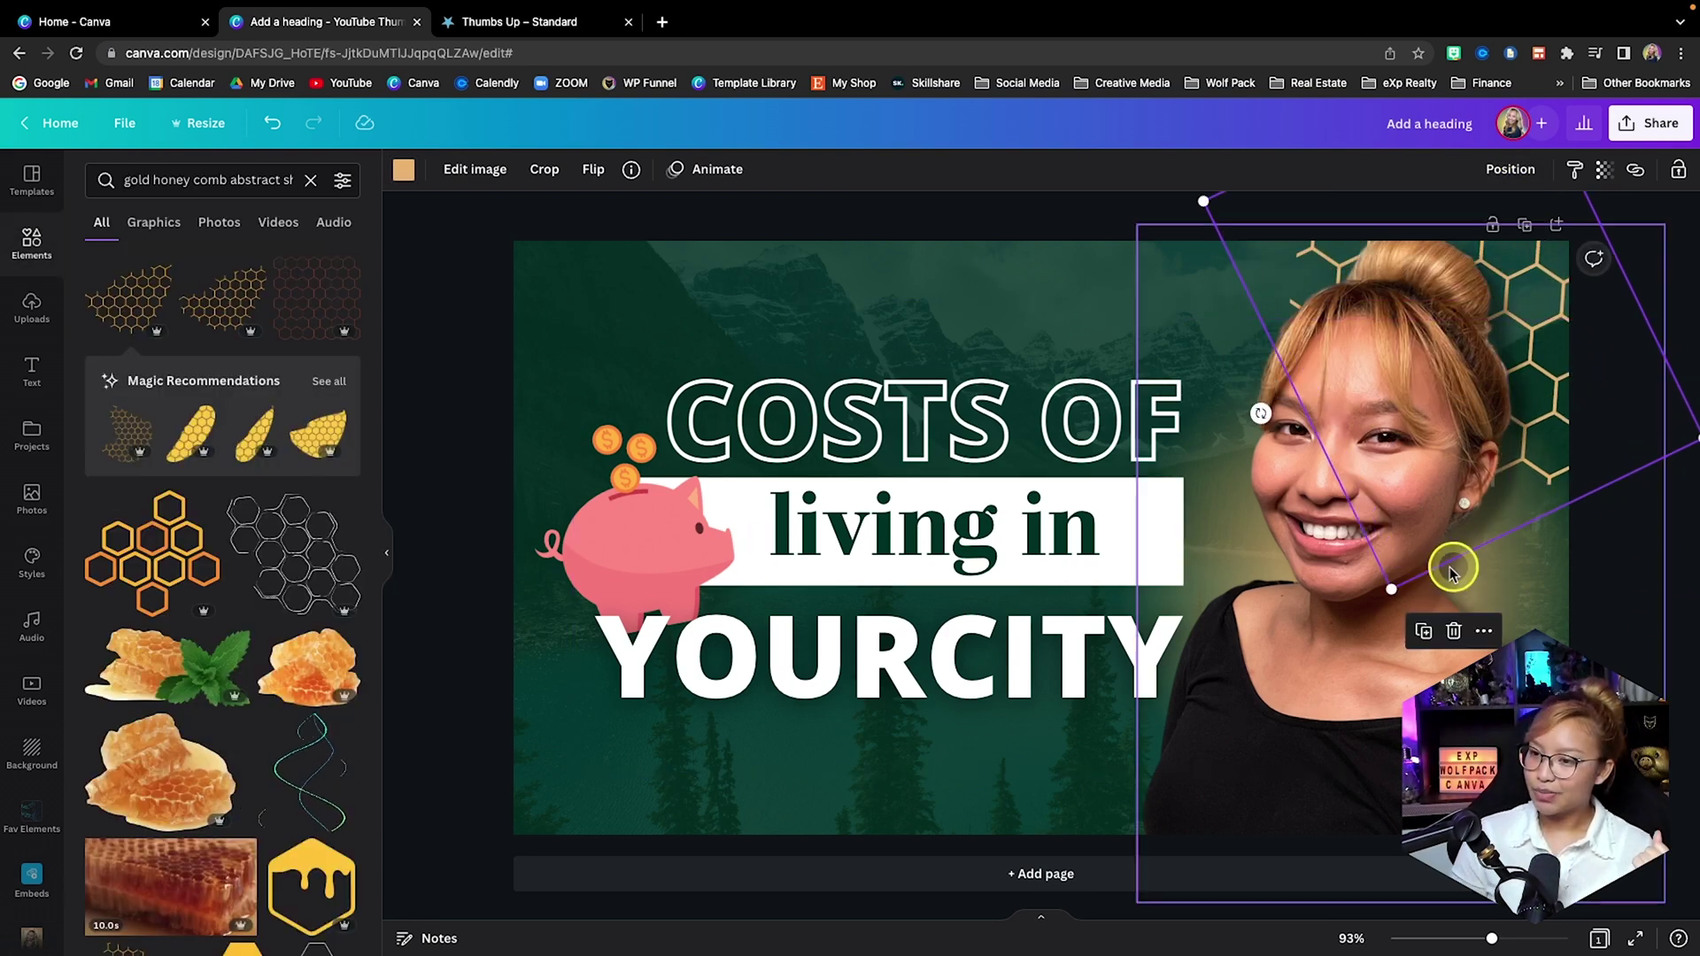
pyautogui.moveTo(1392, 581); pyautogui.dragTo(1635, 420)
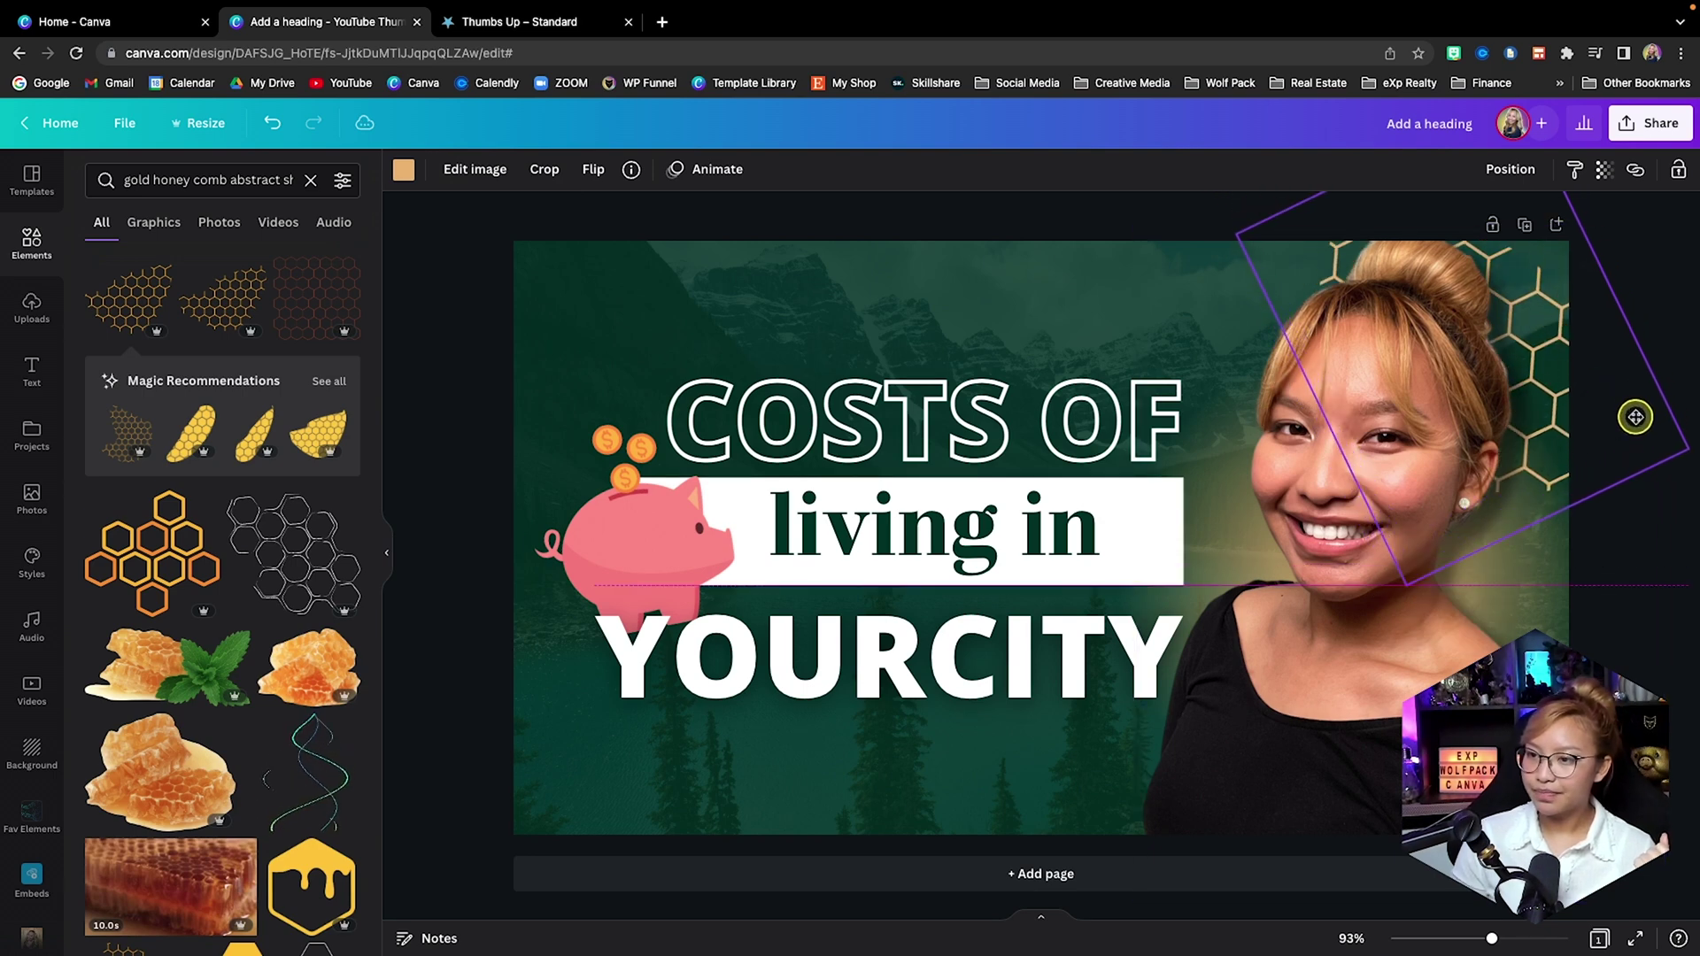
# Duplicate the top-right honeycomb and place the rotated copy in the bottom-left corner.
pyautogui.keyDown('ctrl'); pyautogui.click(1551, 342); pyautogui.keyUp('ctrl')
pyautogui.keyDown('ctrl'); pyautogui.click(1560, 352); pyautogui.keyUp('ctrl')
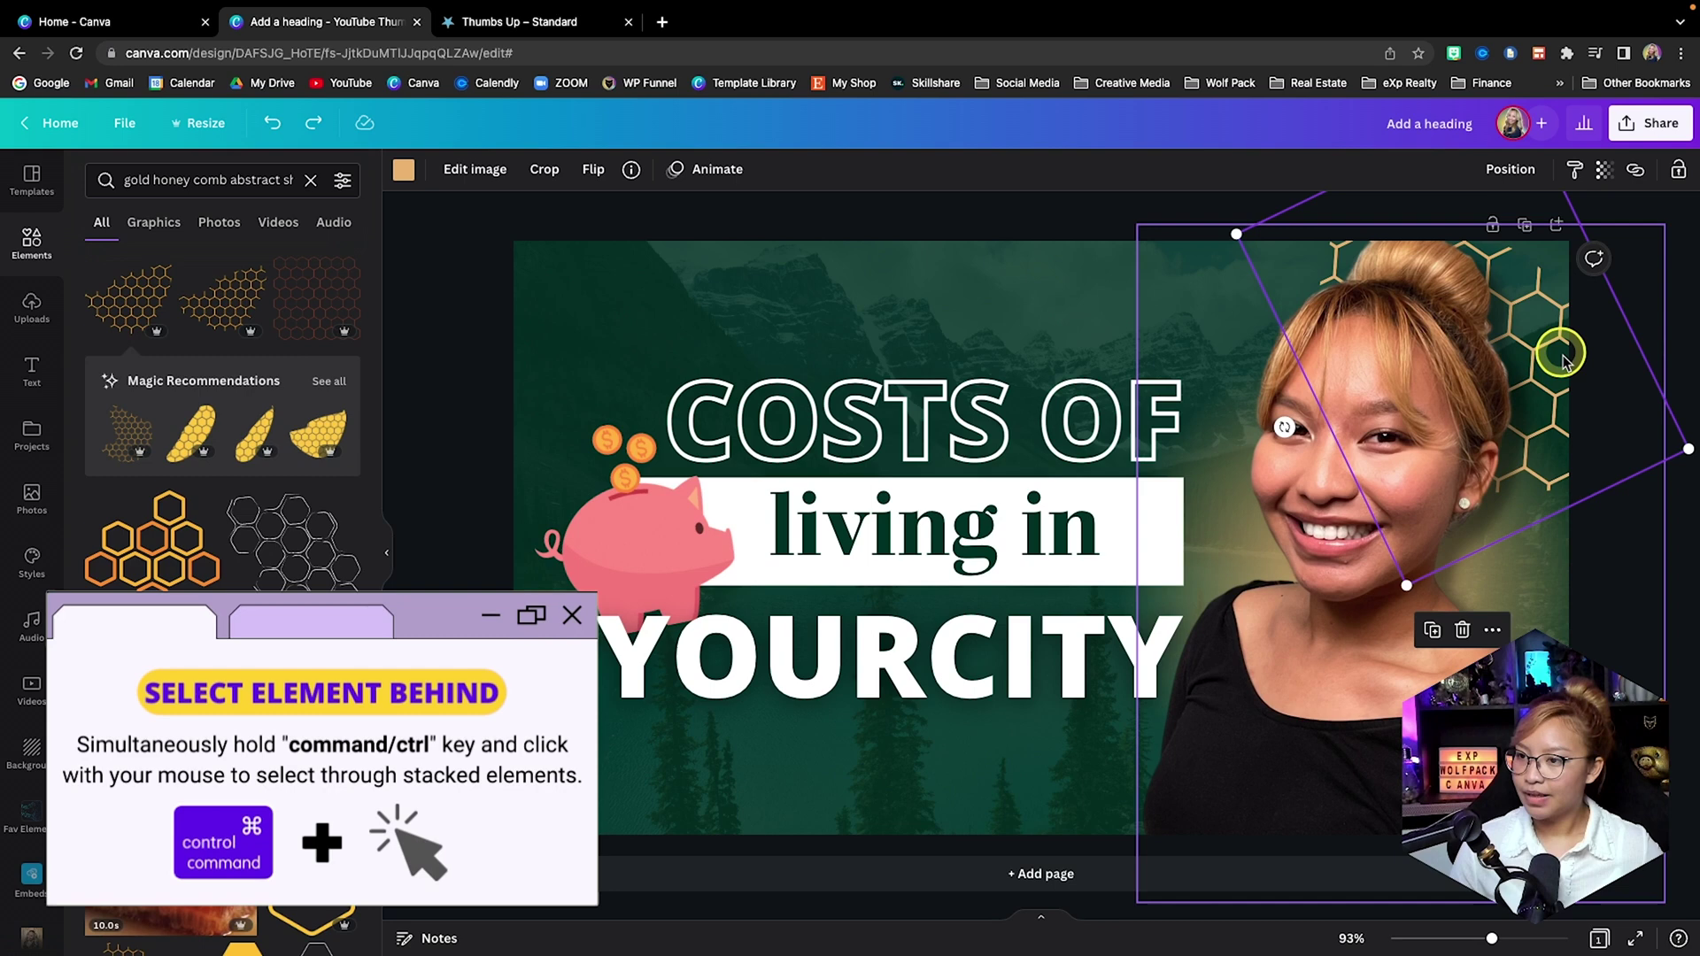
pyautogui.press('Escape')
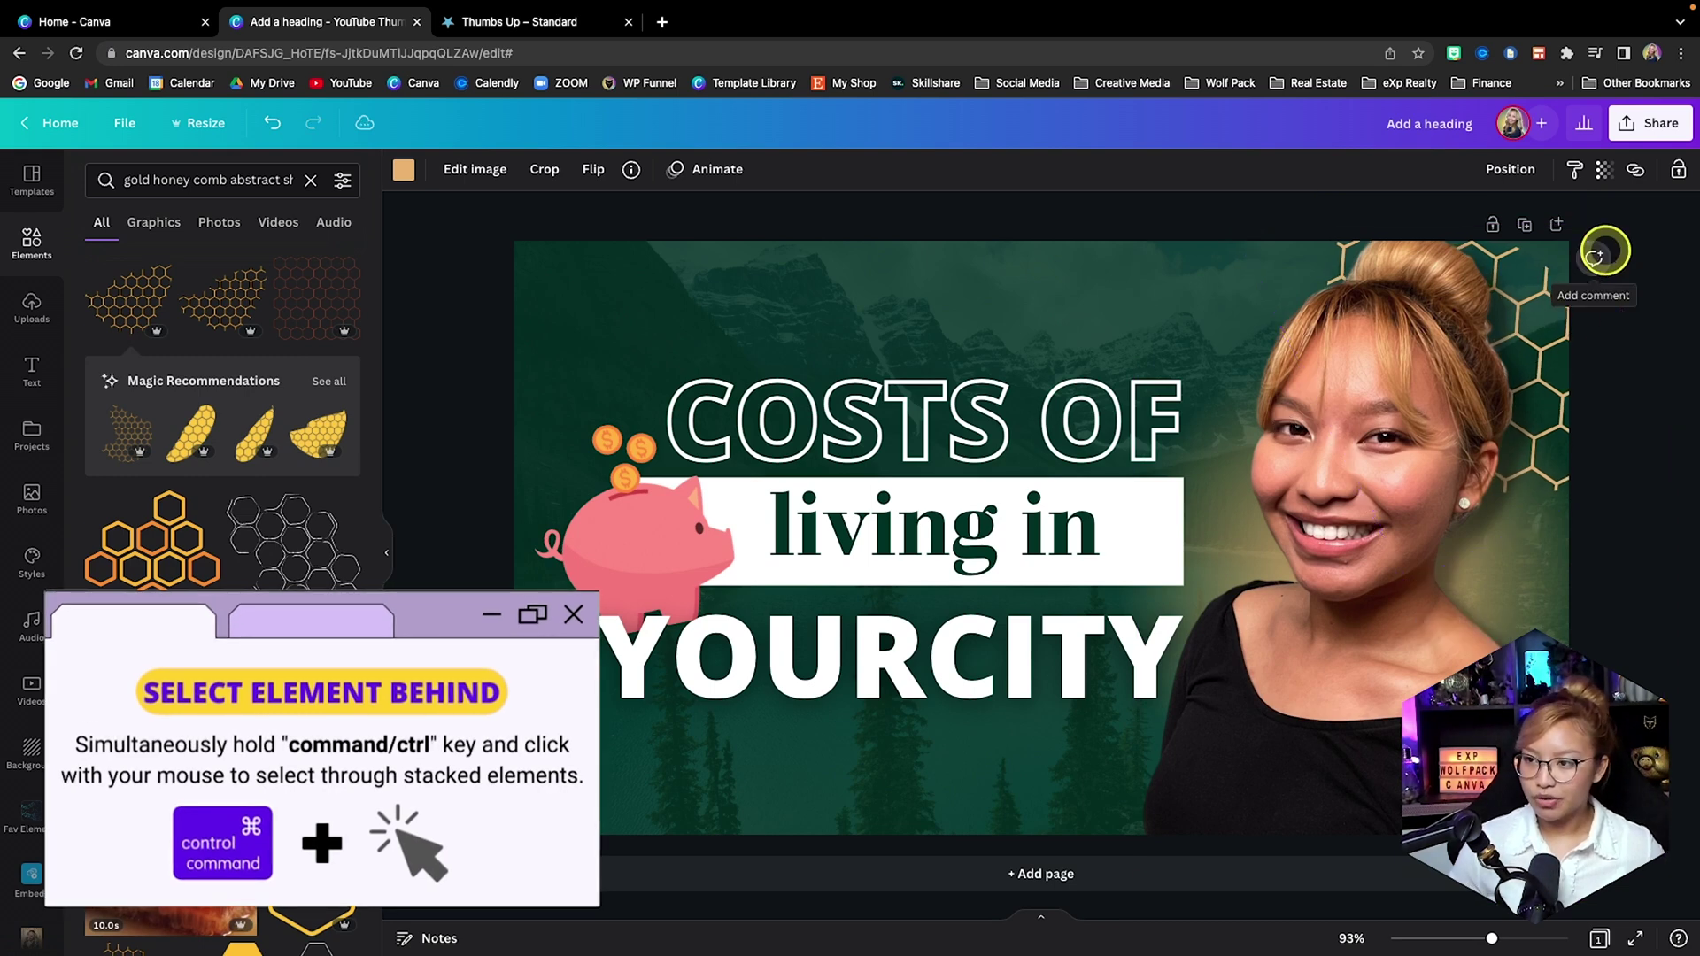
pyautogui.click(1594, 255)
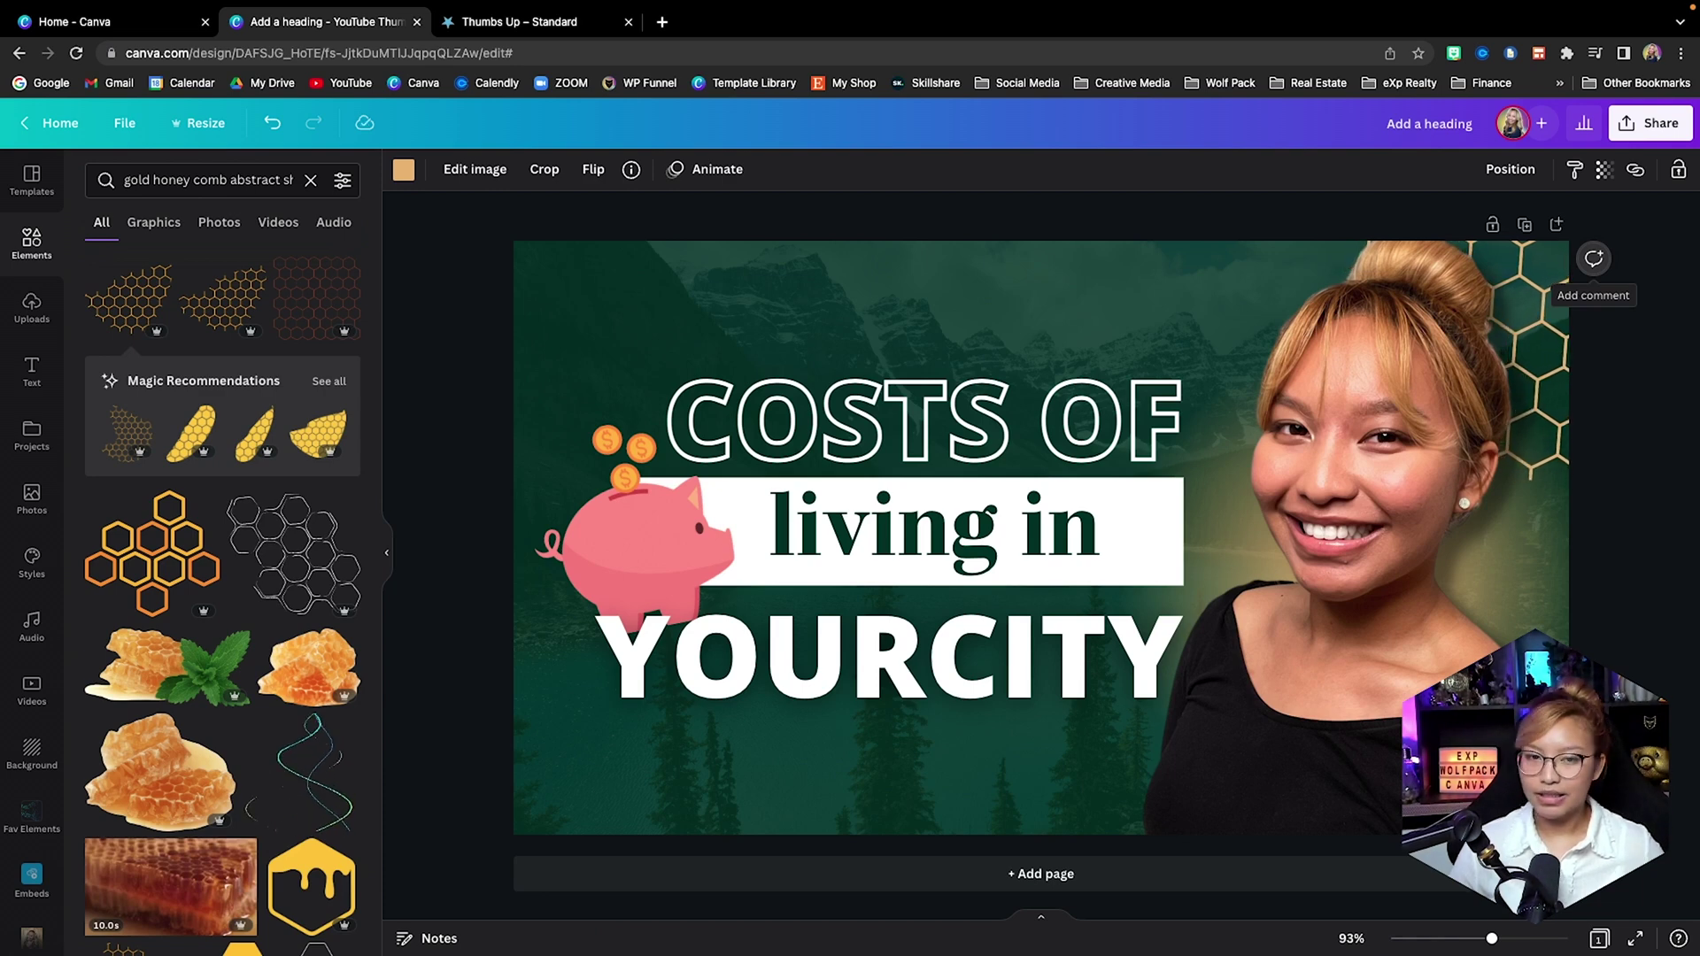
pyautogui.click(1534, 387)
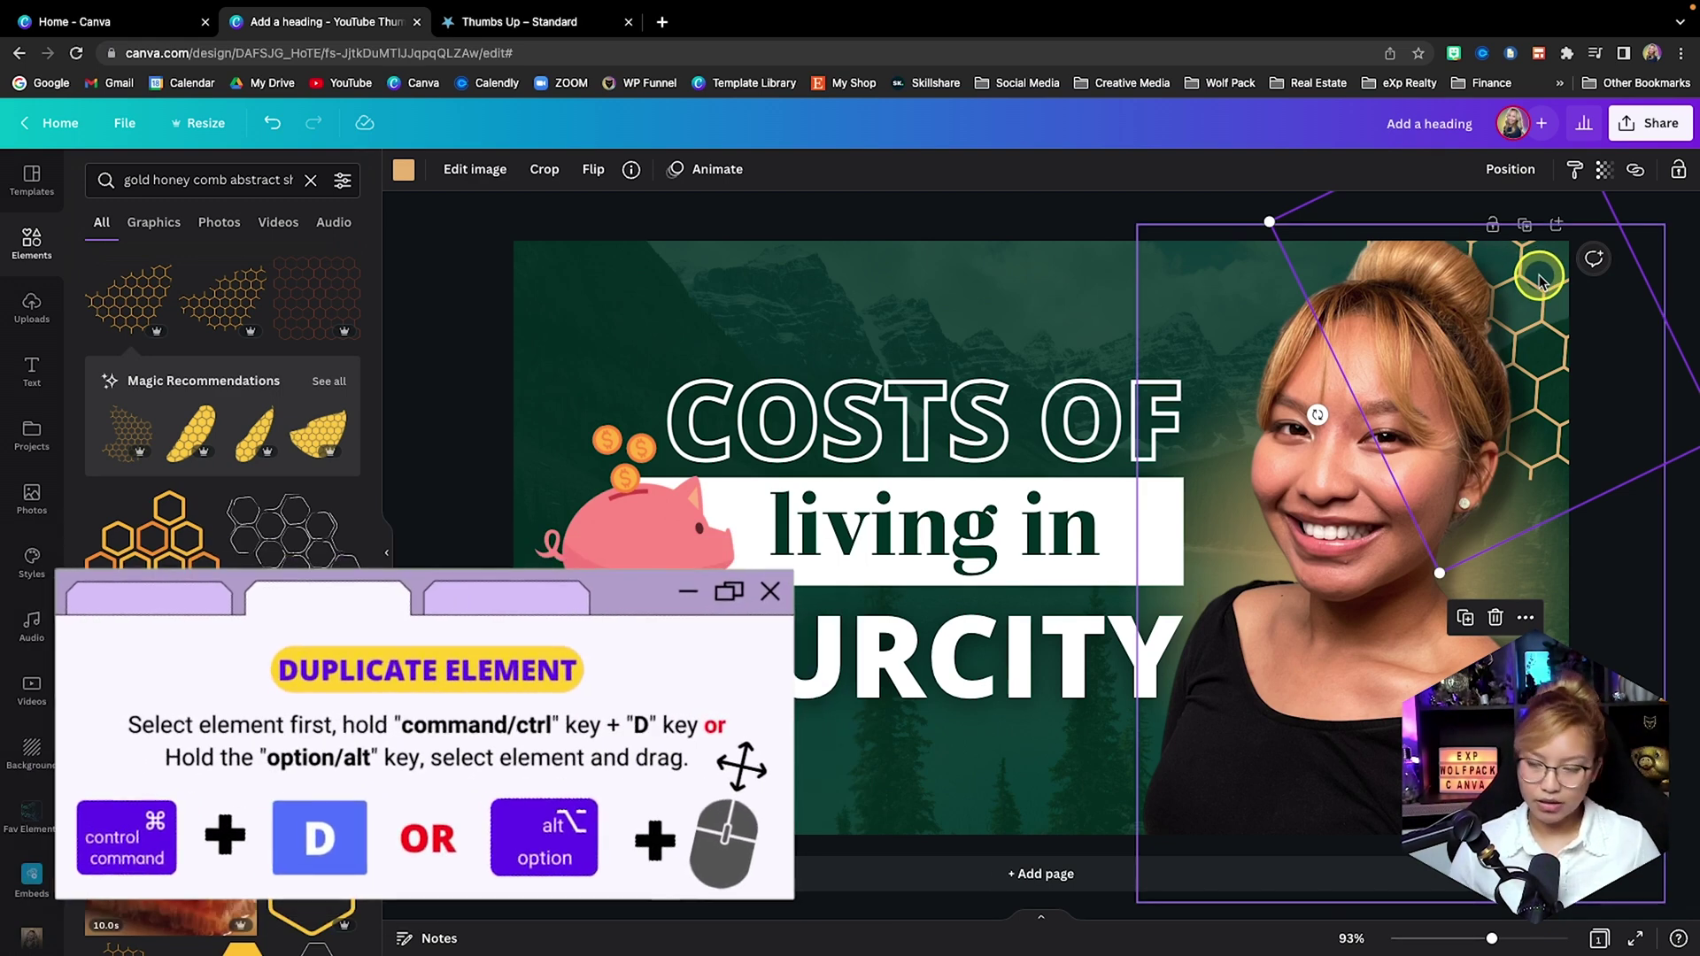
pyautogui.press('super+d')
pyautogui.moveTo(1511, 345); pyautogui.dragTo(670, 848)
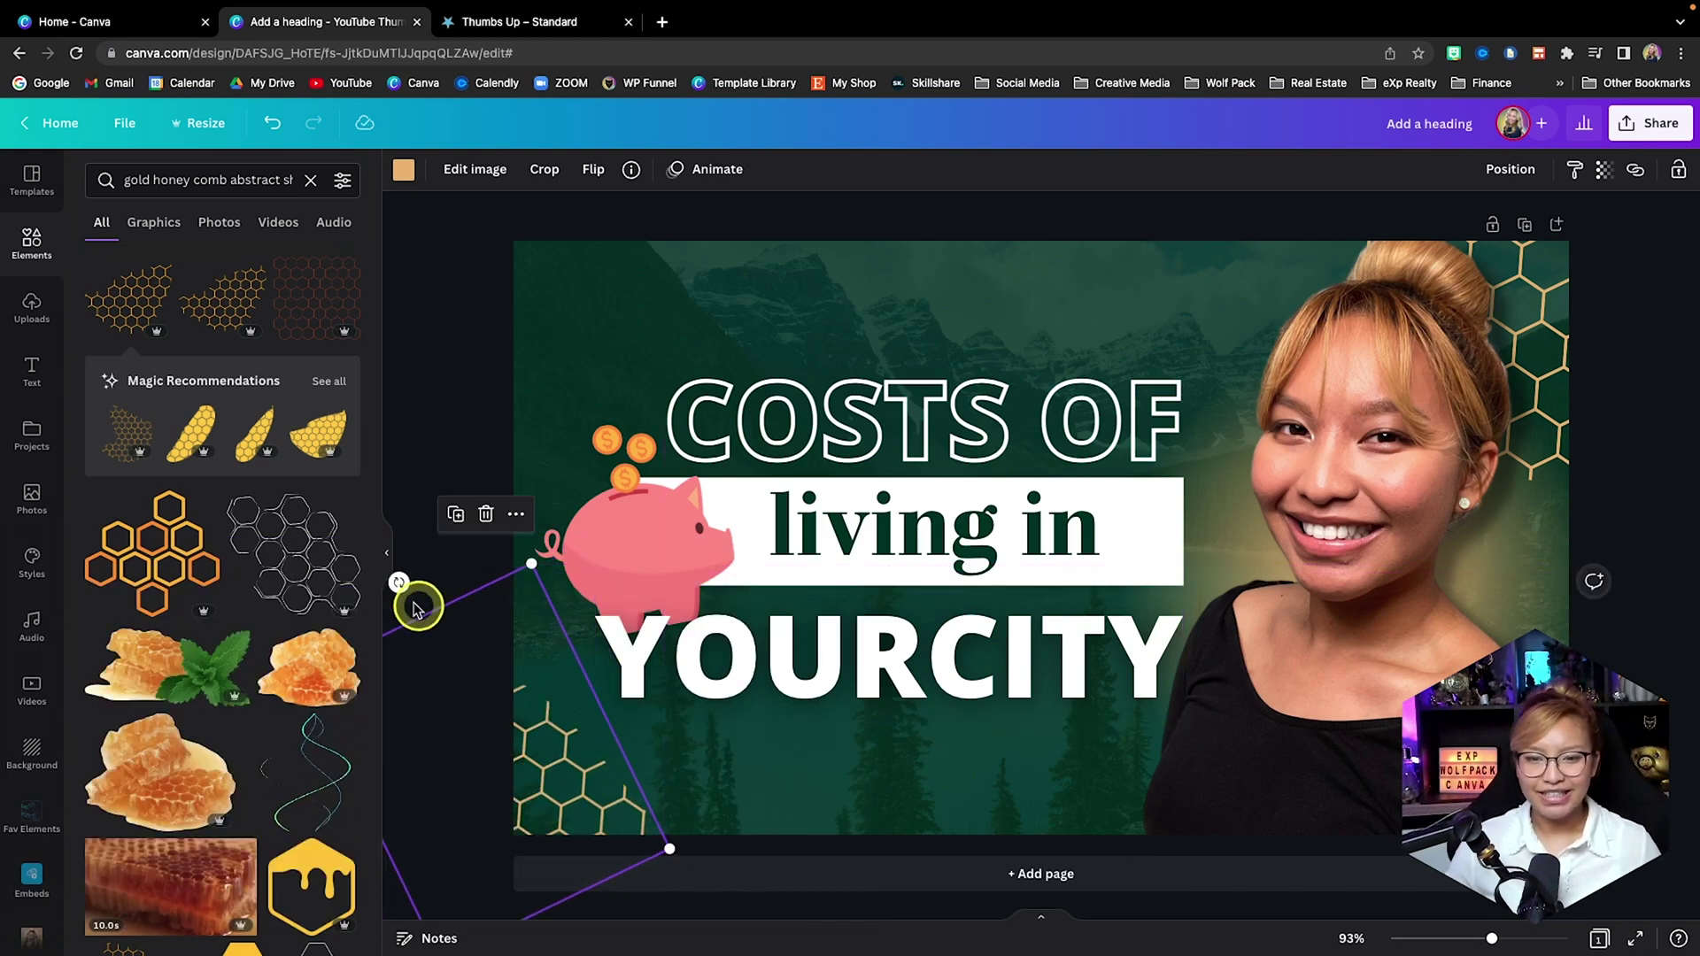
pyautogui.moveTo(404, 580); pyautogui.dragTo(675, 821)
pyautogui.moveTo(580, 751); pyautogui.dragTo(610, 816)
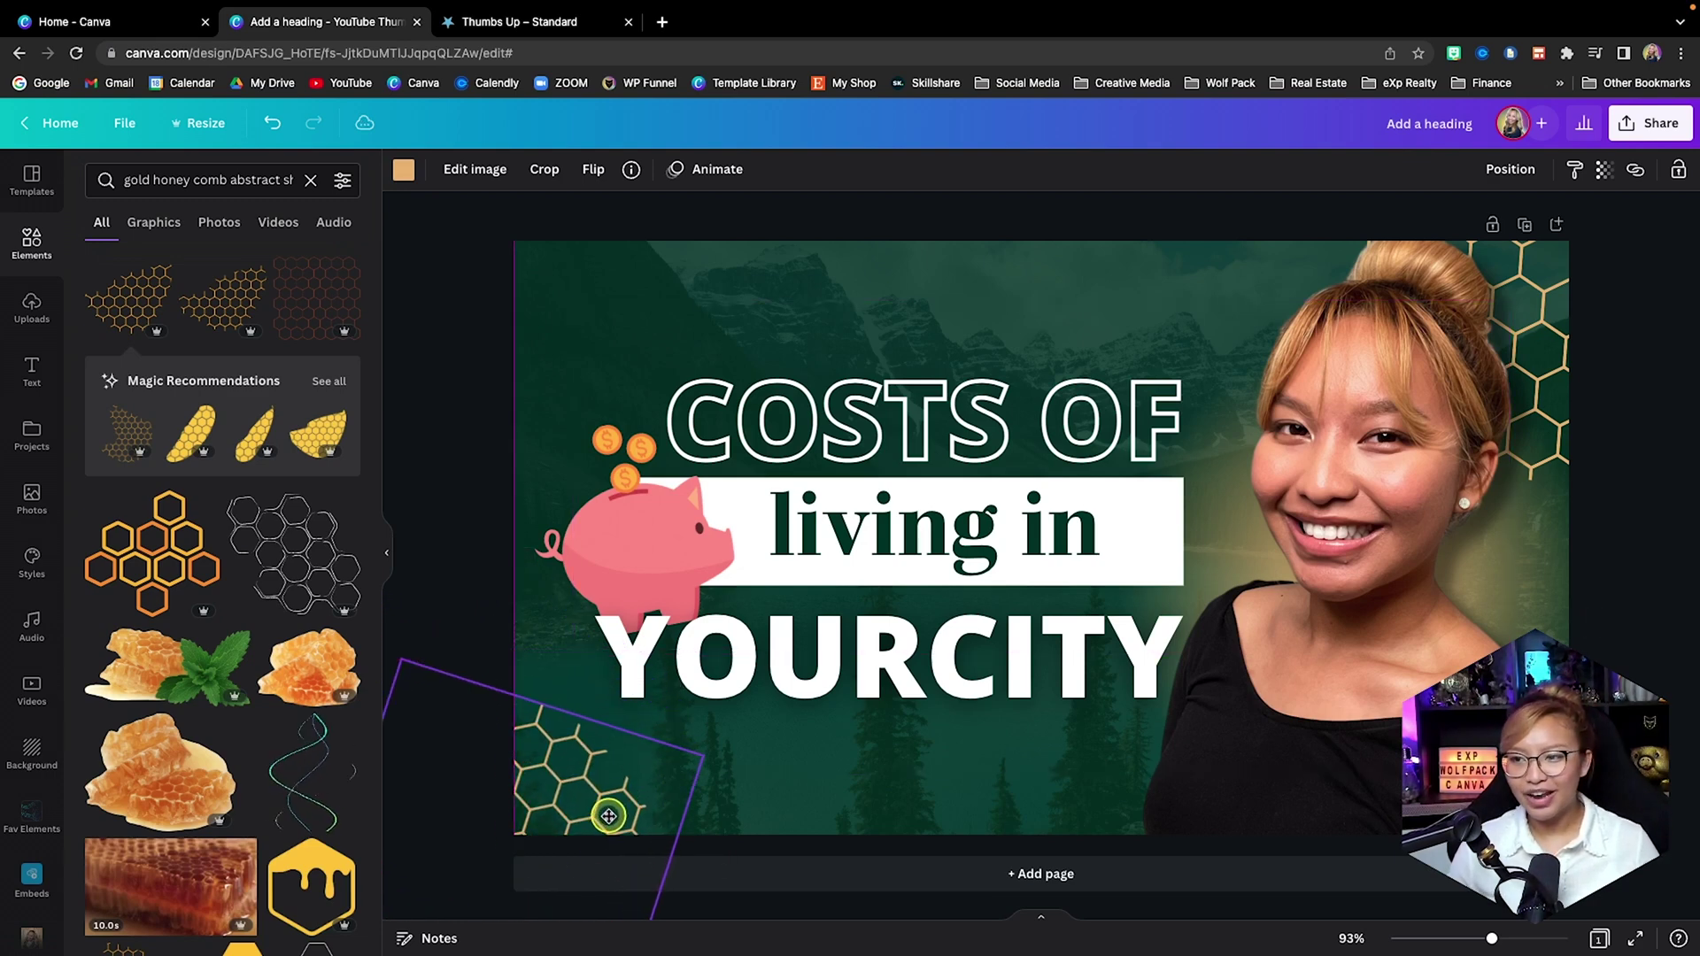
pyautogui.click(1212, 654)
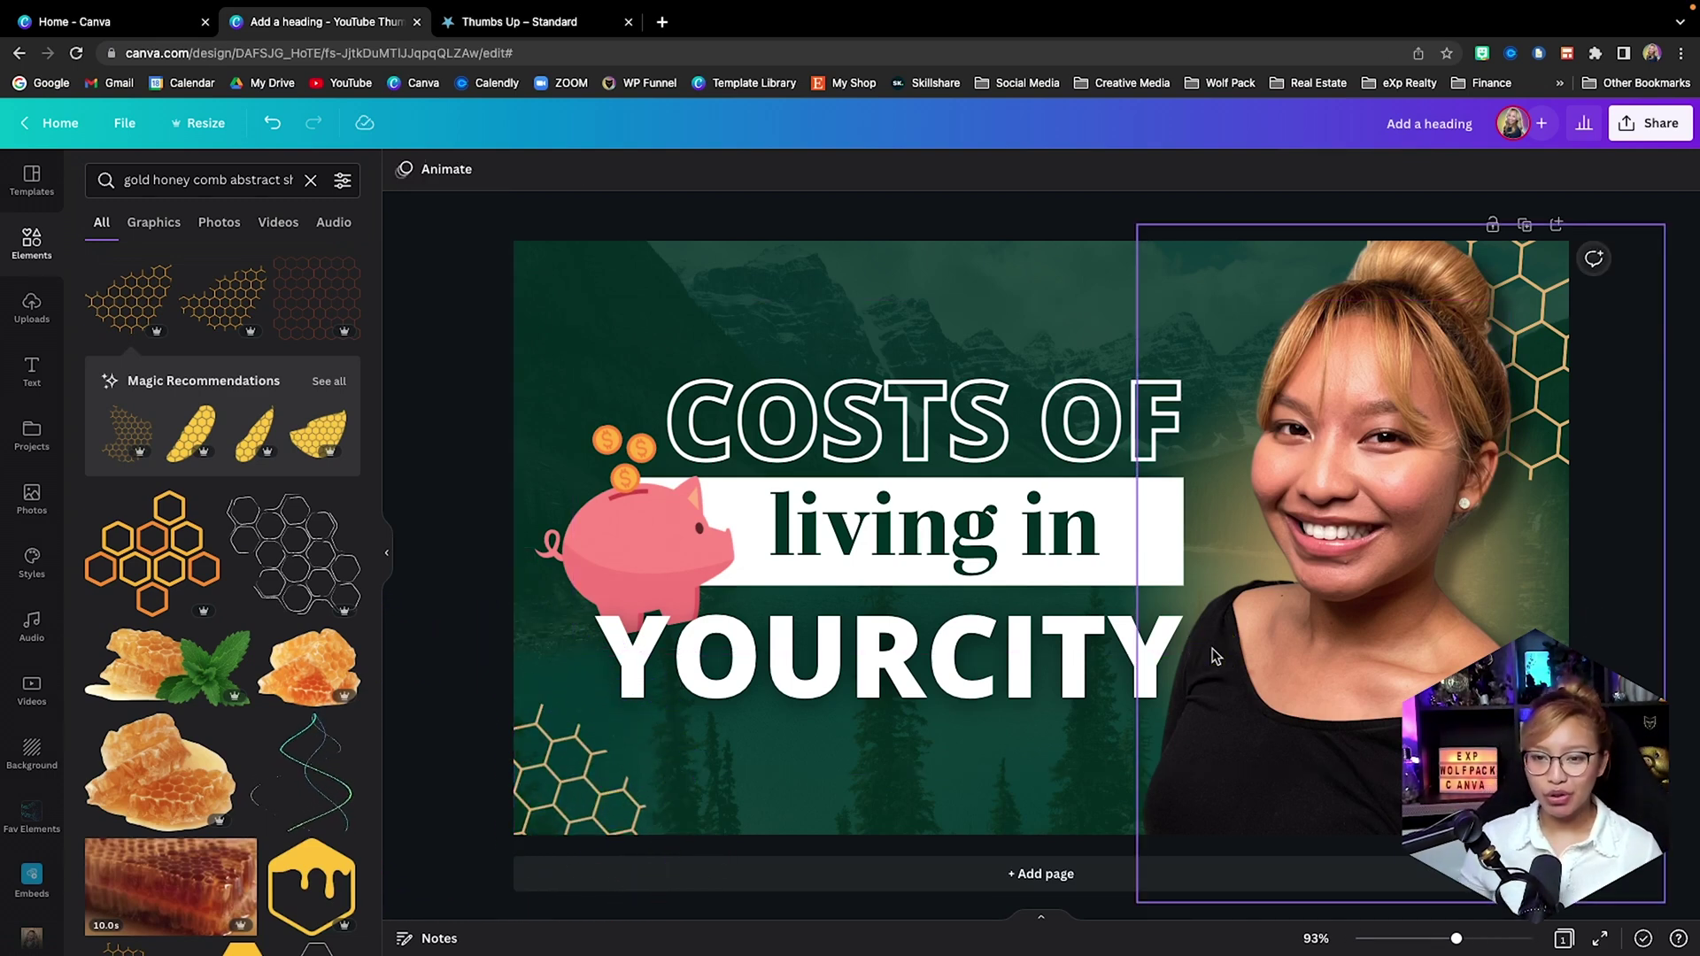
# Download the finished thumbnail as a PNG via Share > Download.
pyautogui.click(746, 625)
pyautogui.click(482, 564)
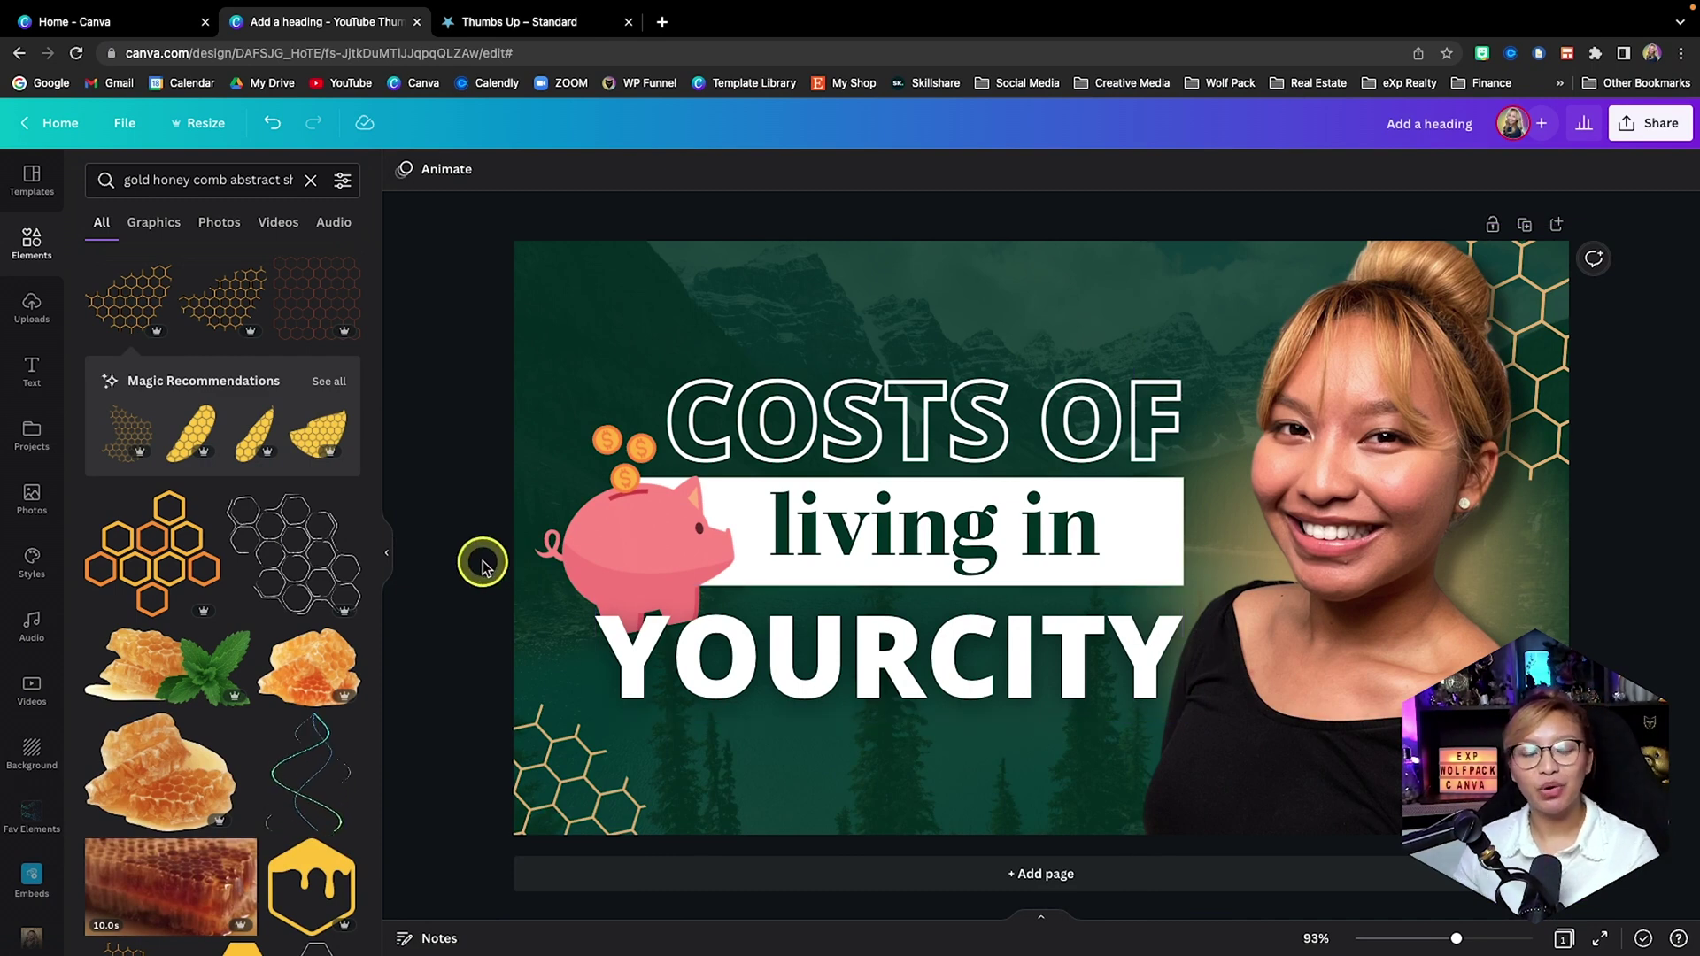
pyautogui.click(1651, 132)
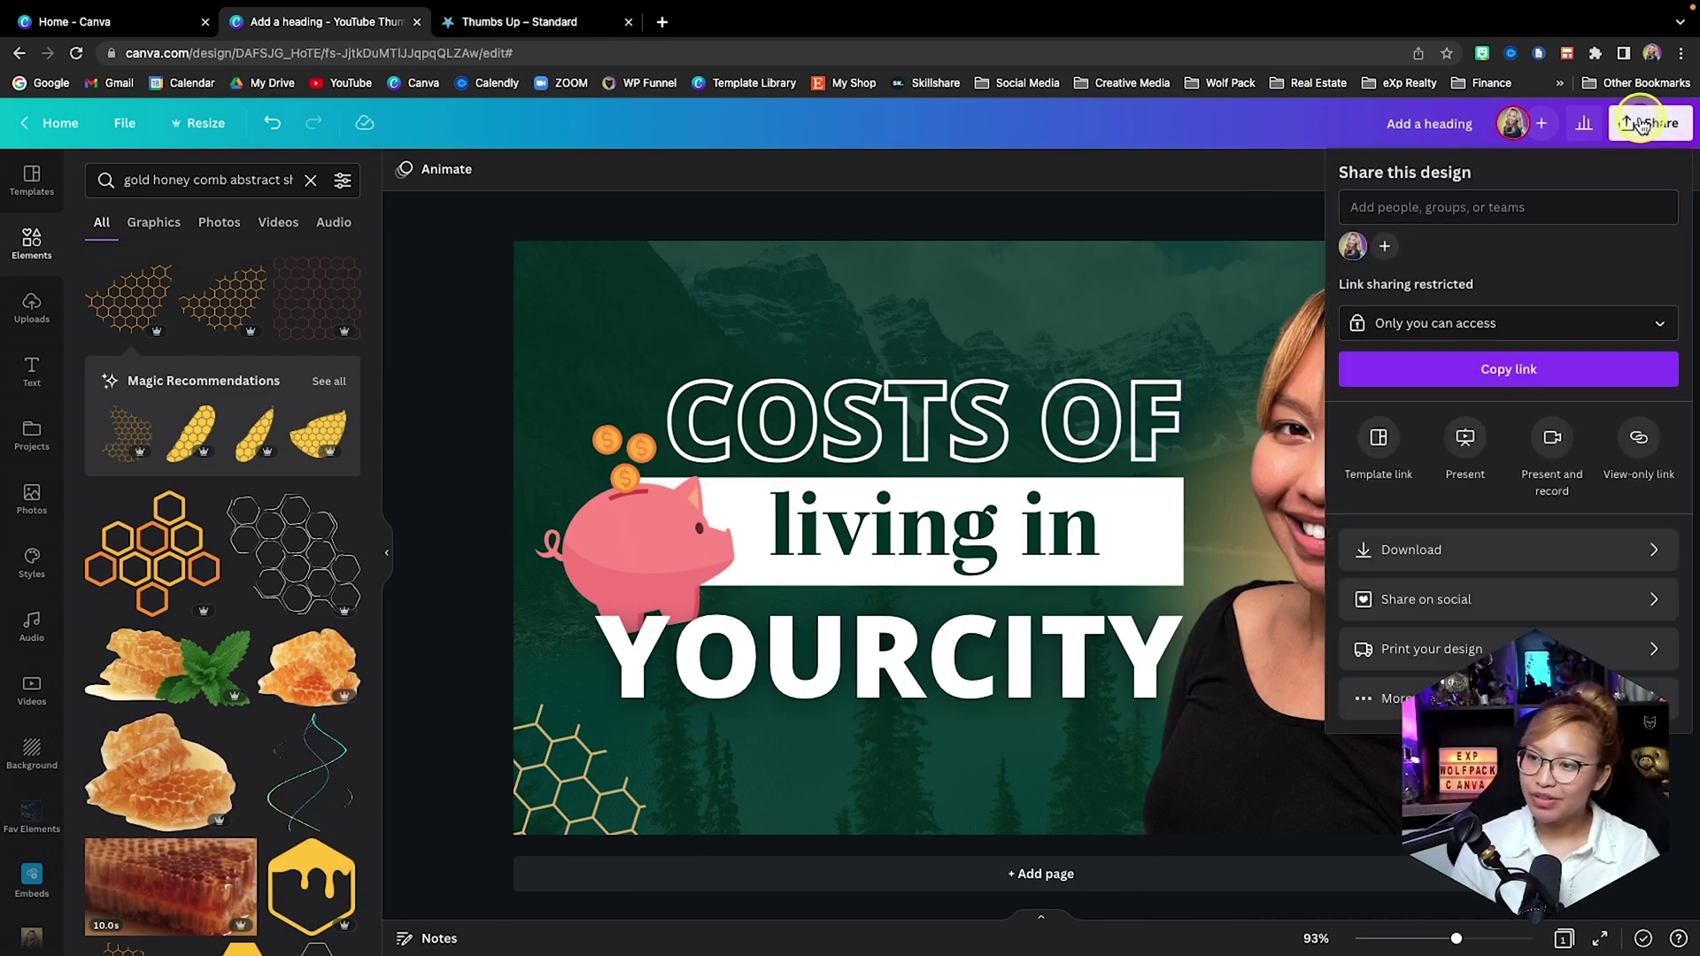
pyautogui.click(1507, 544)
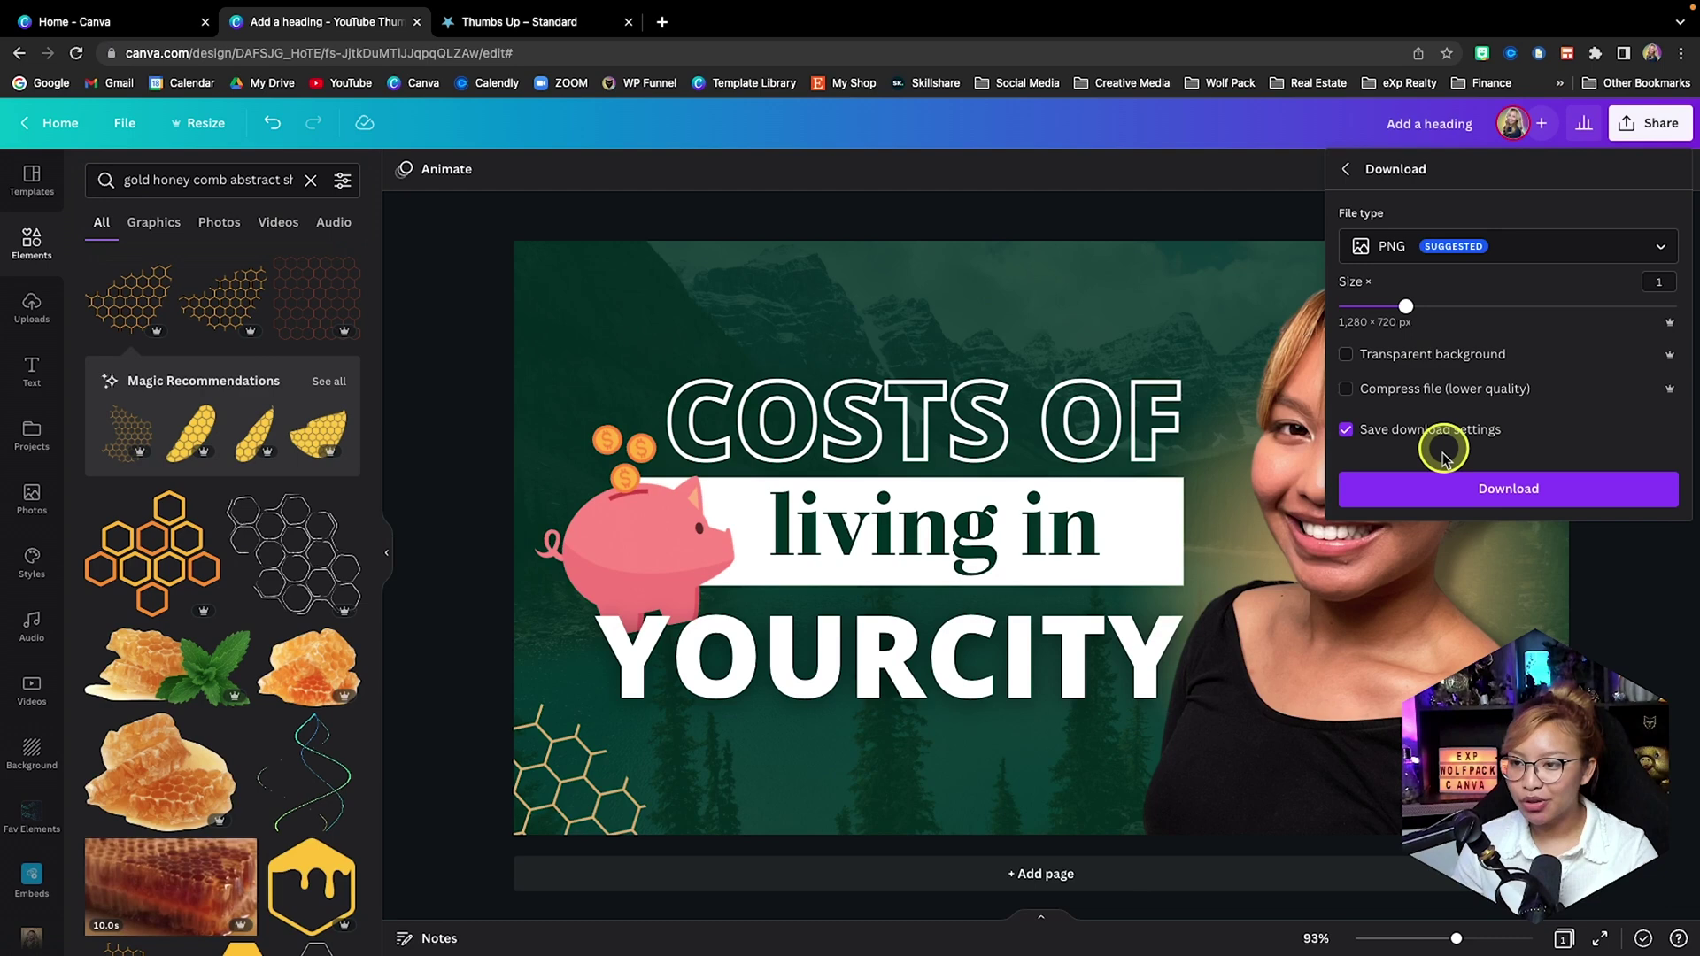
pyautogui.click(1427, 488)
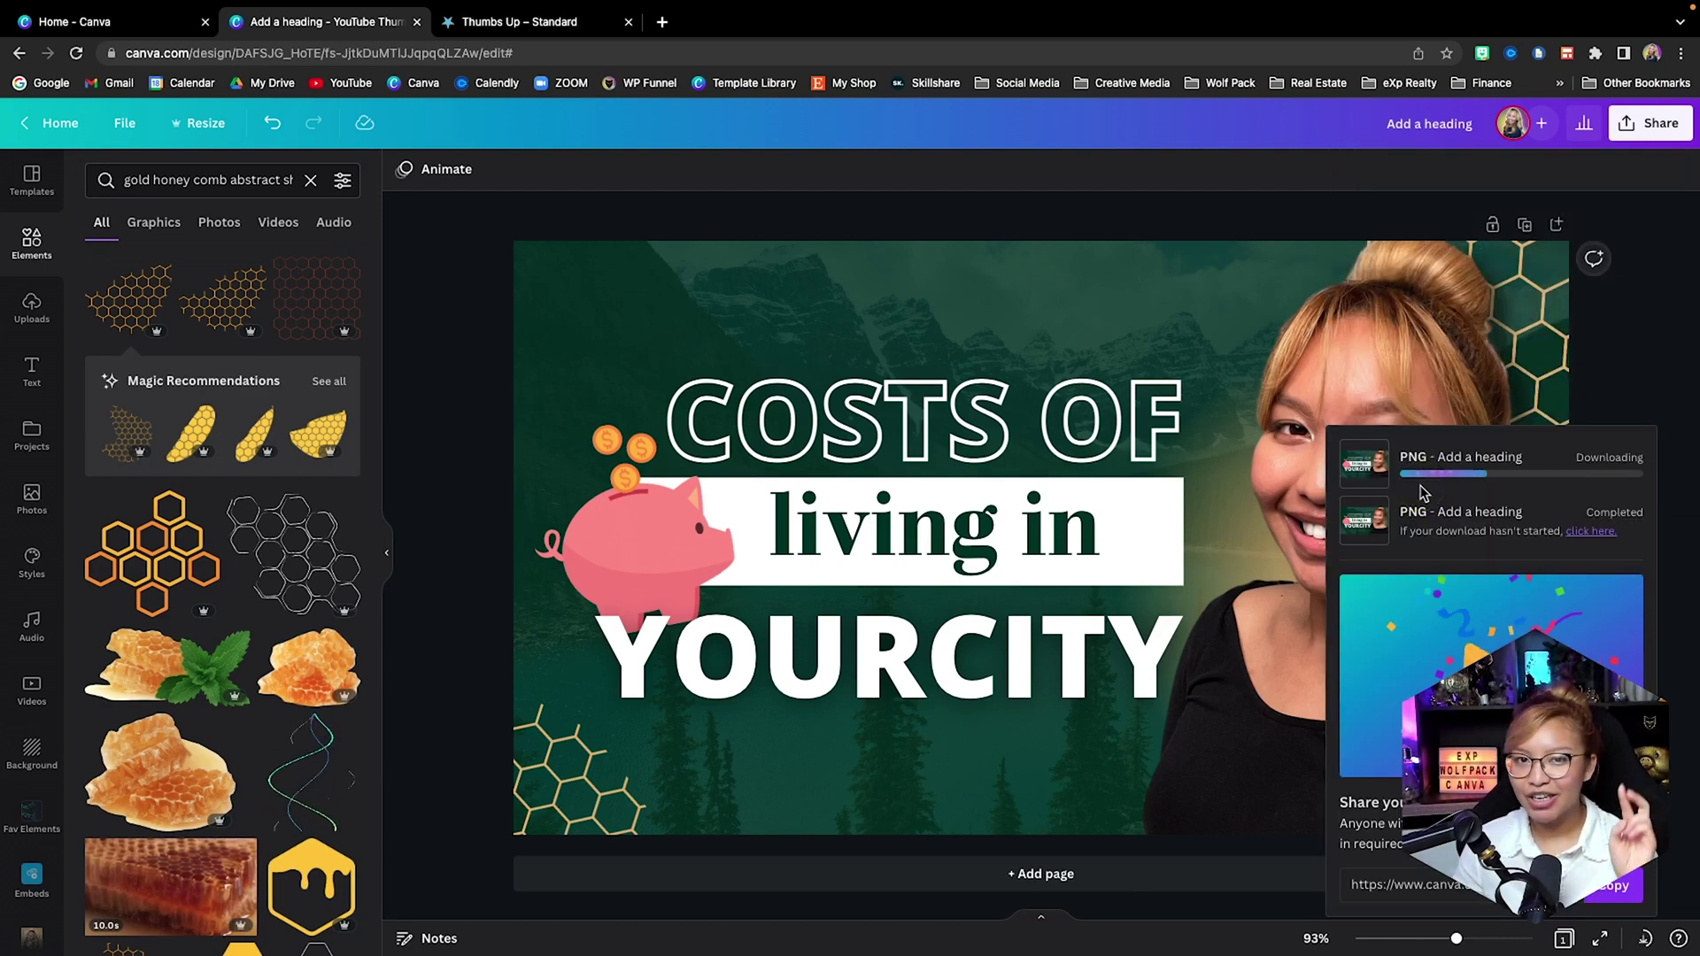
pyautogui.click(551, 26)
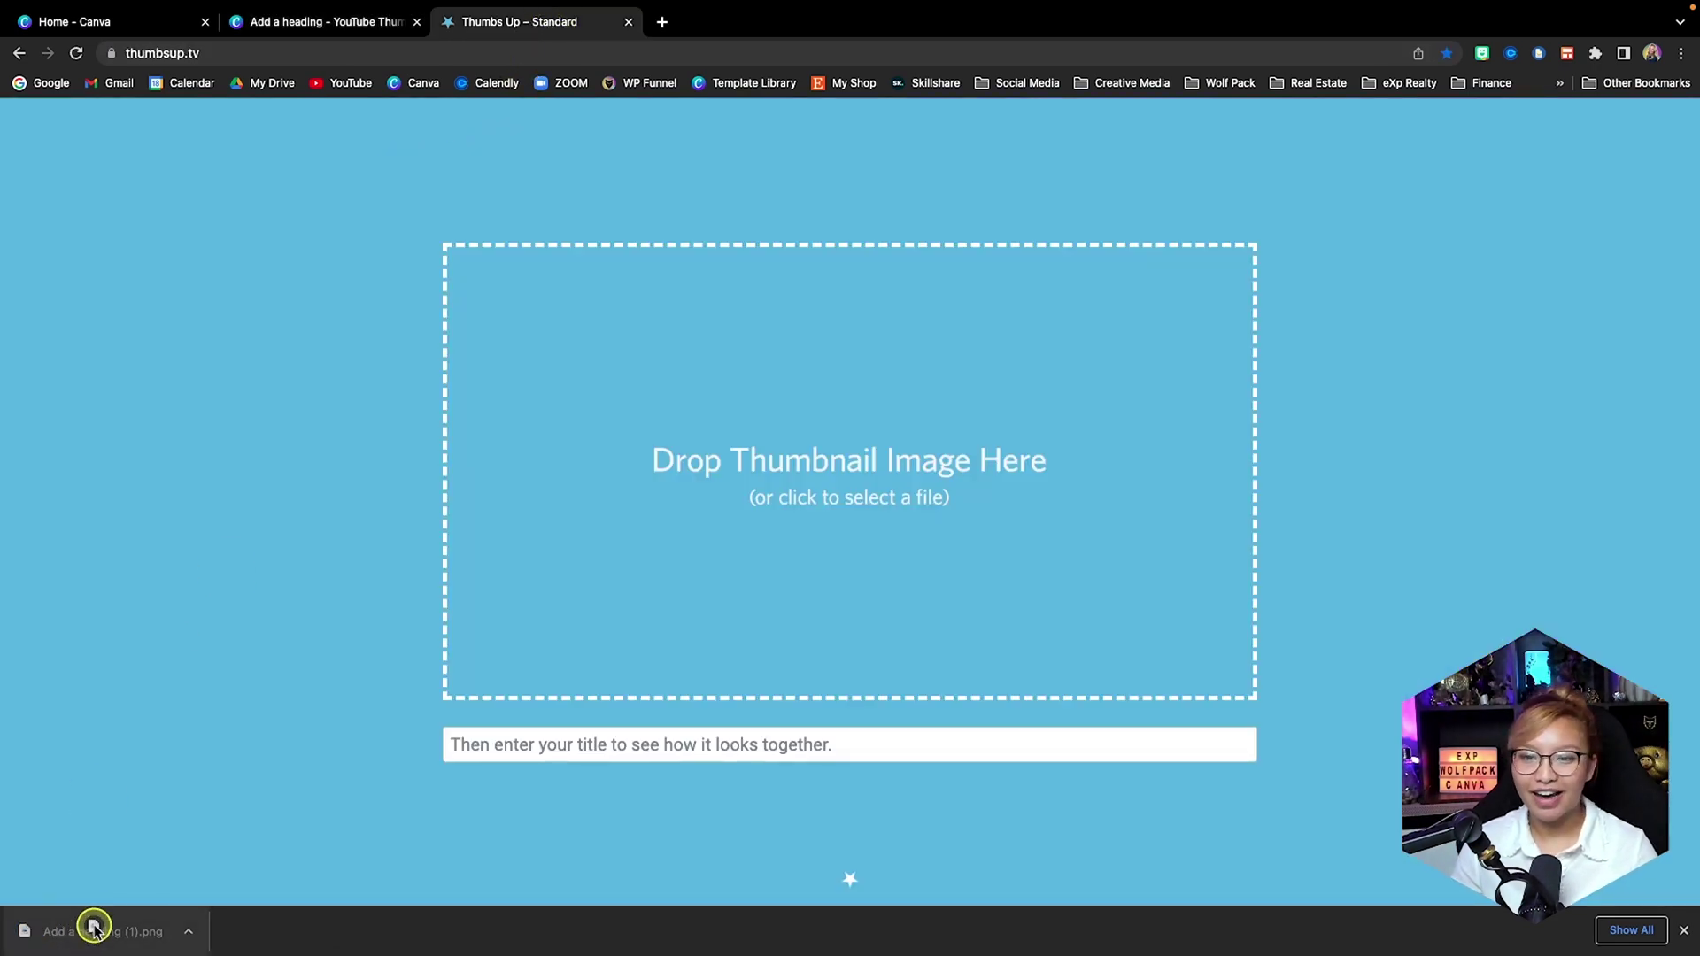
# Load the downloaded PNG into Thumbs Up and title it 'Pros & Cons of Living in Your City'.
pyautogui.moveTo(94, 927); pyautogui.dragTo(578, 577)
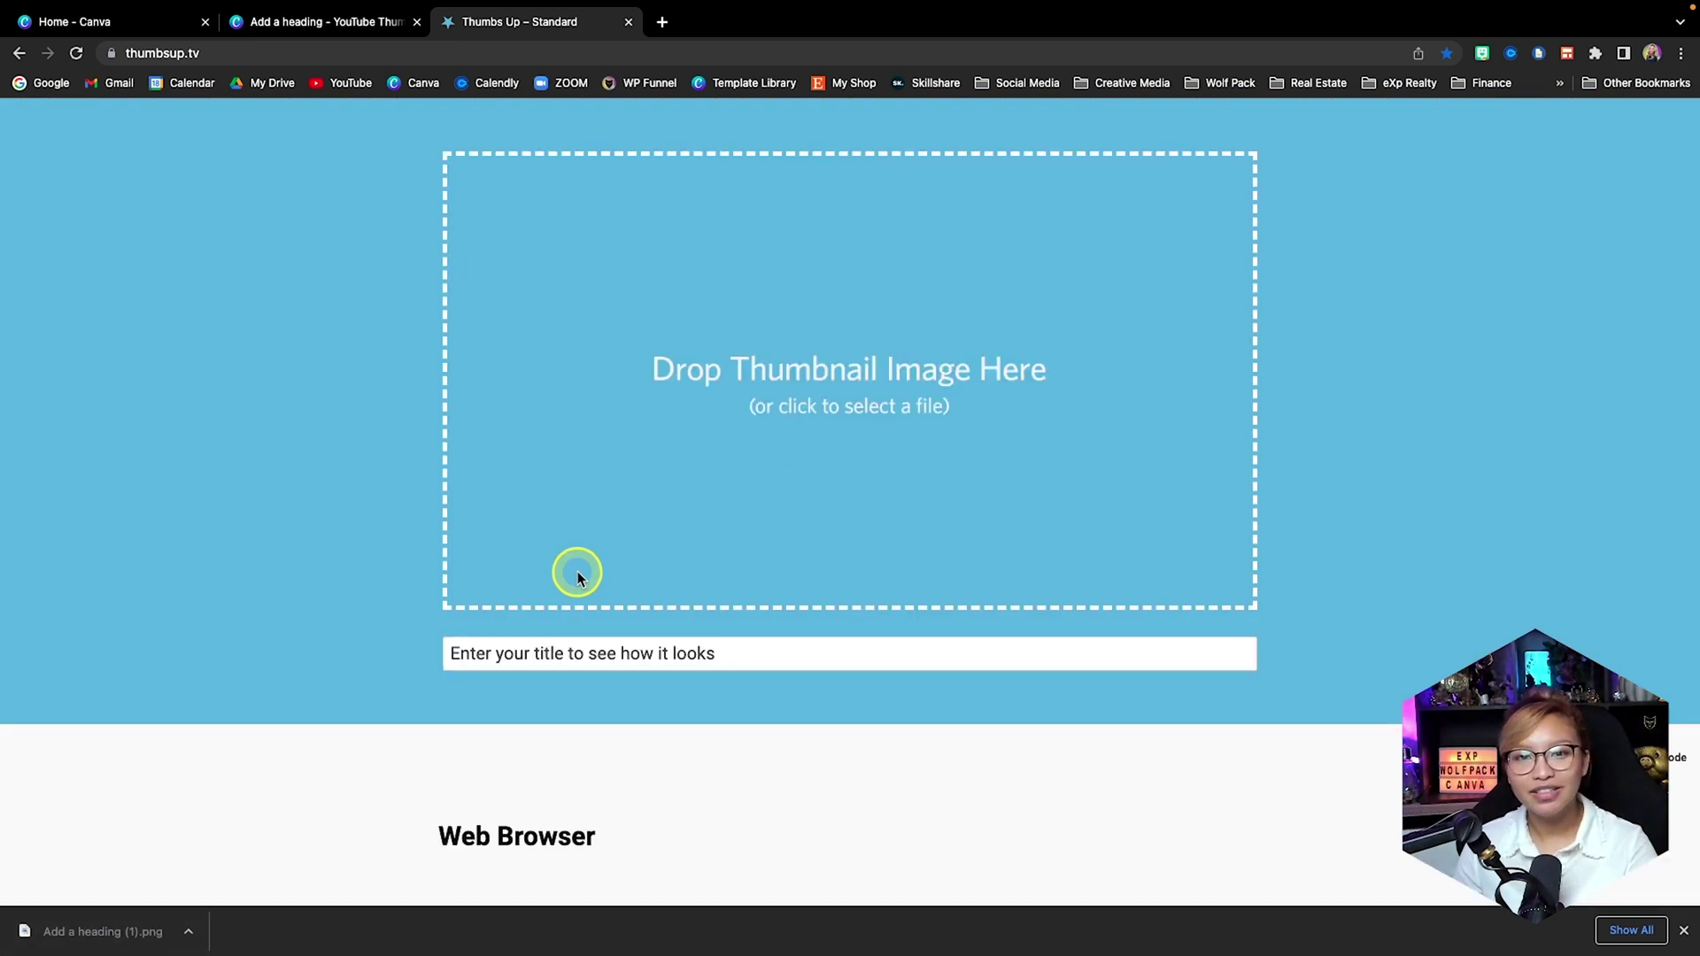
pyautogui.tripleClick(721, 643)
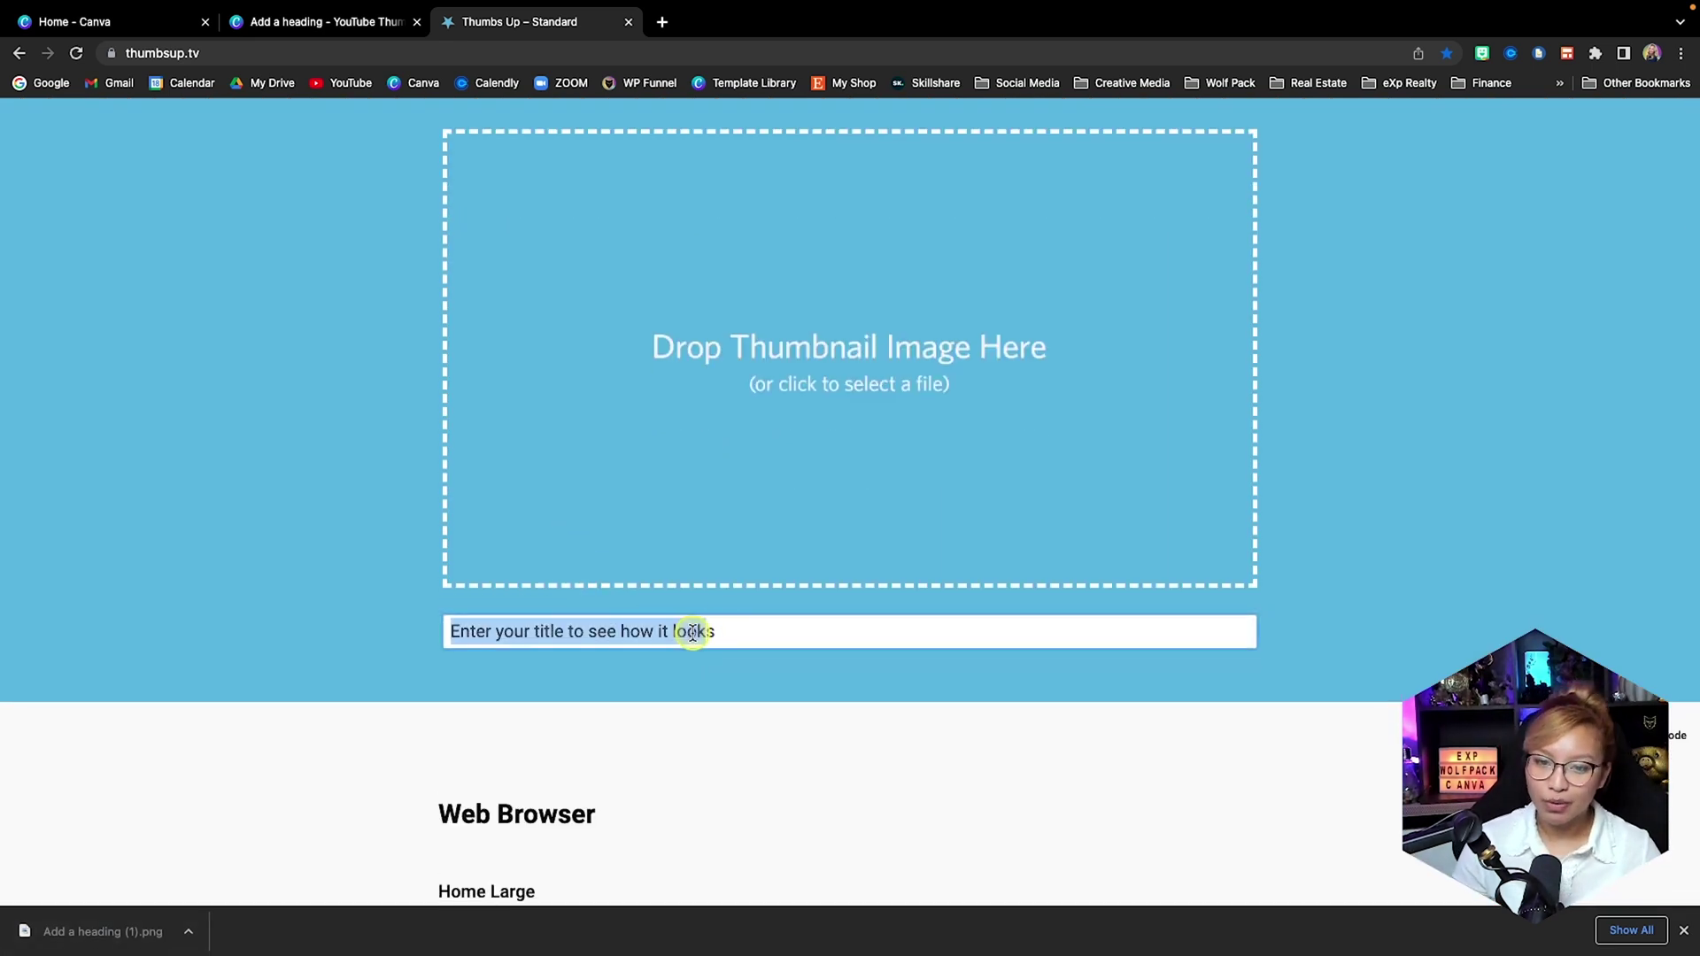
pyautogui.write('Pros & Cons of Living in')
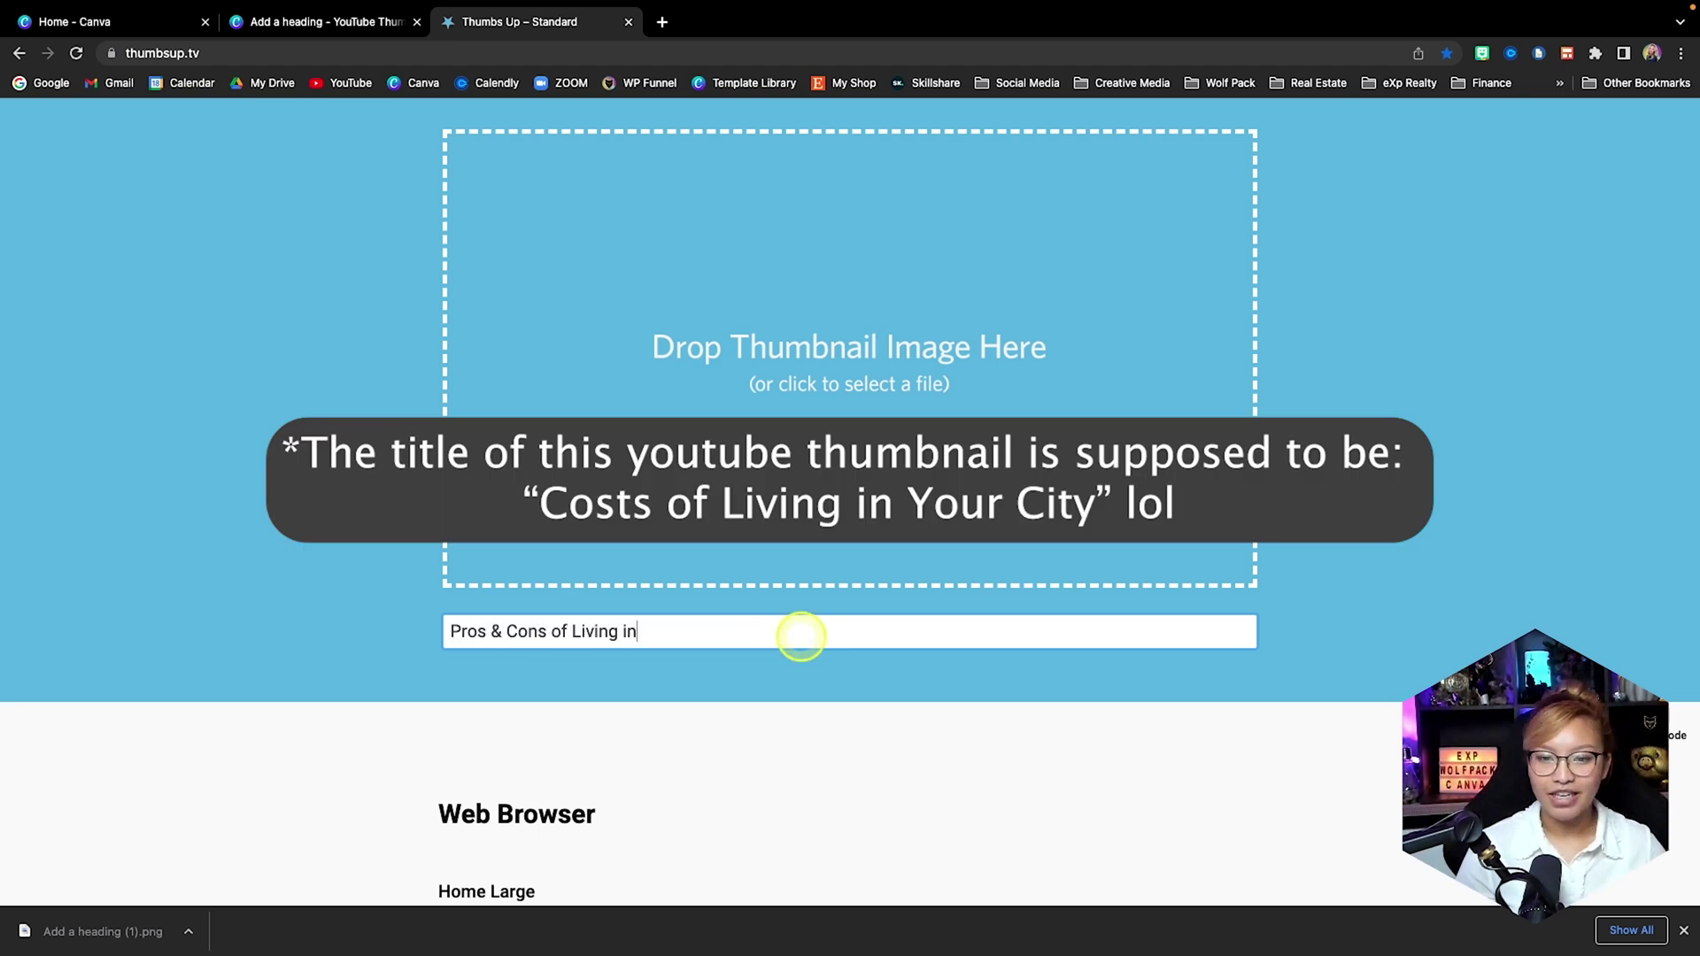
pyautogui.write(' Your City')
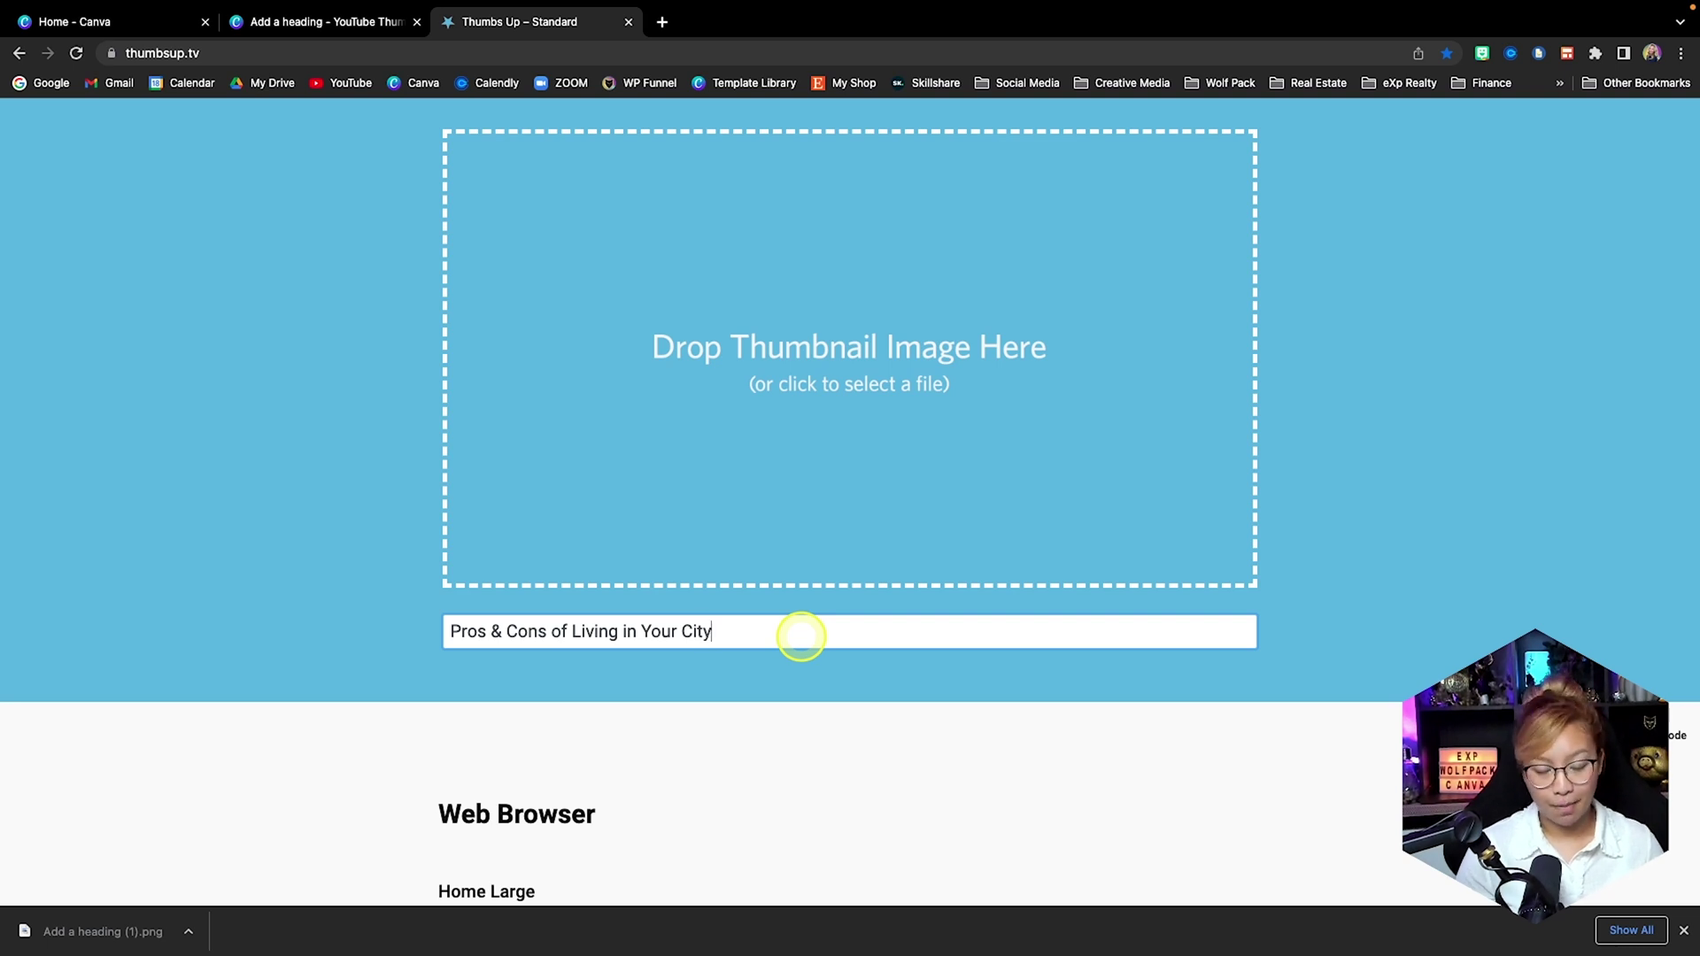
# Scroll through the Home, Sidebar and Channel Page preview layouts.
pyautogui.scroll(-6, 898, 804)
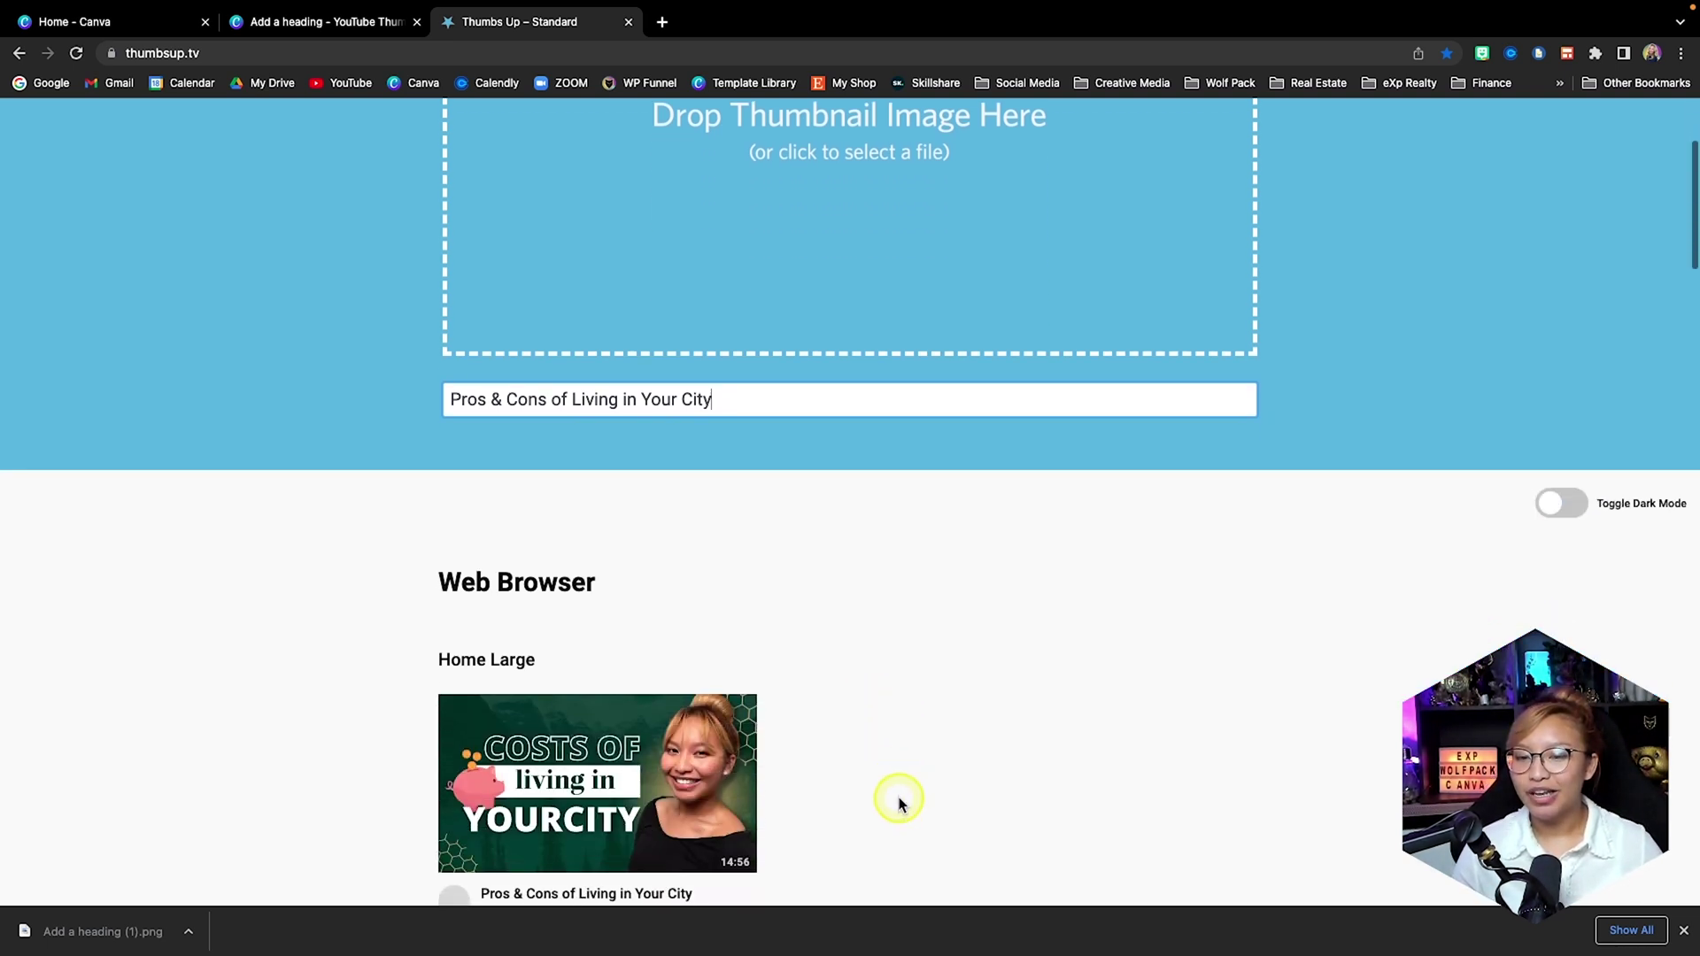
pyautogui.scroll(-2, 898, 804)
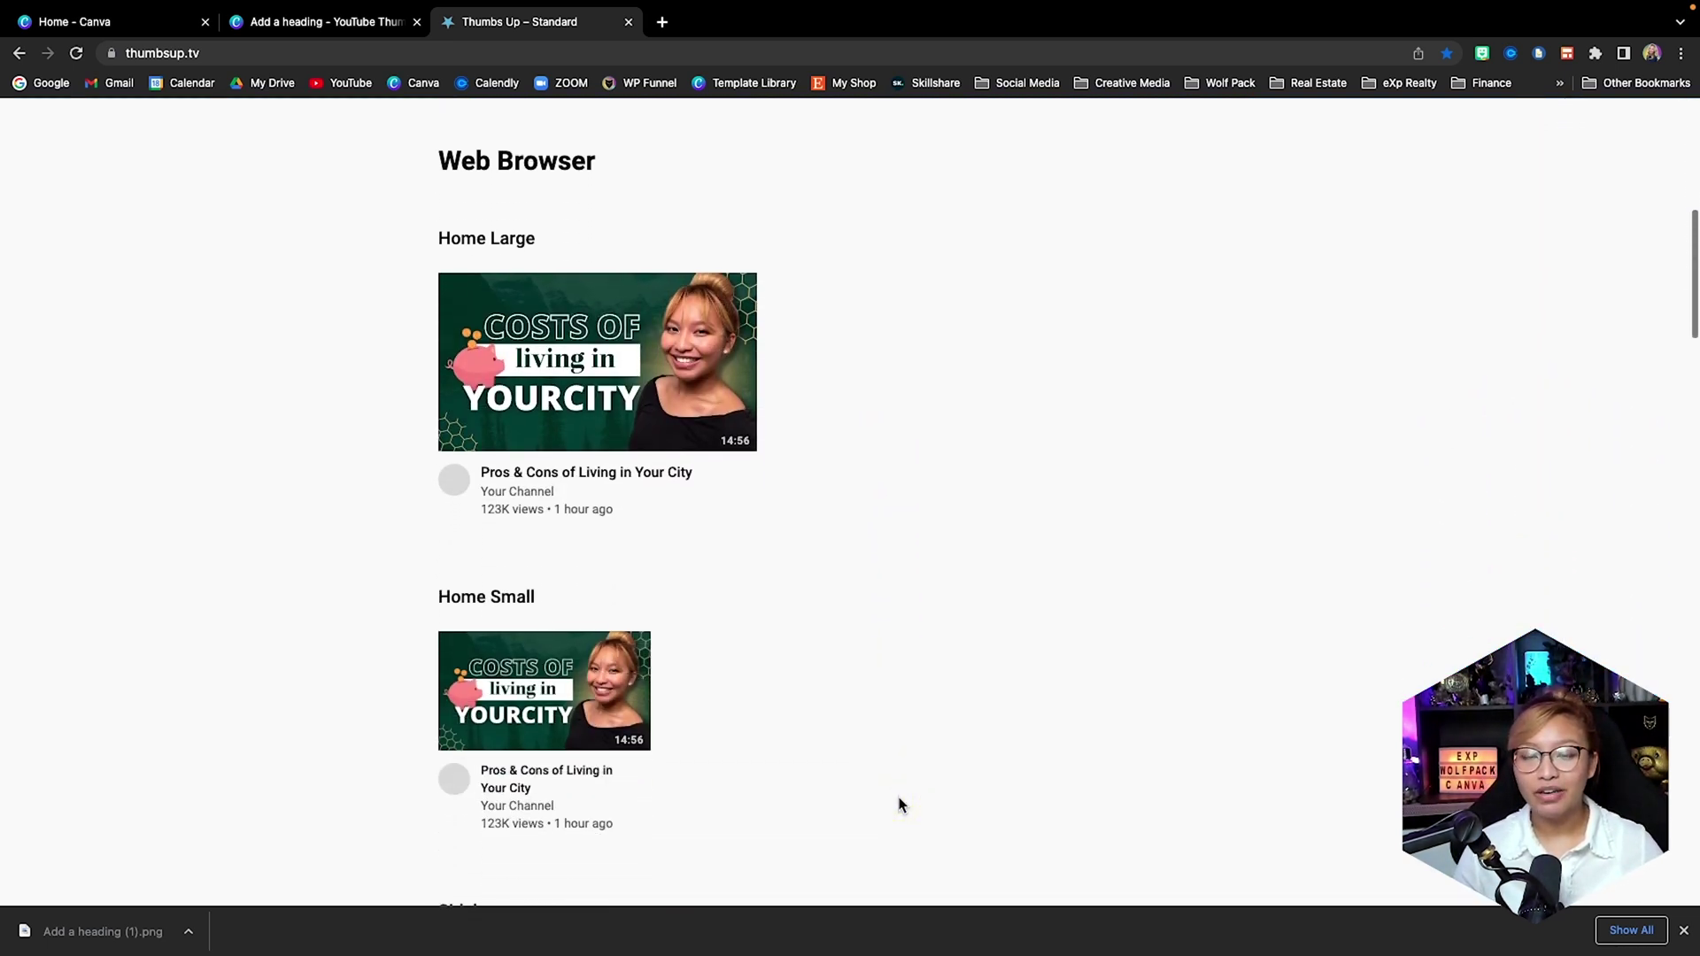
pyautogui.scroll(-1, 899, 804)
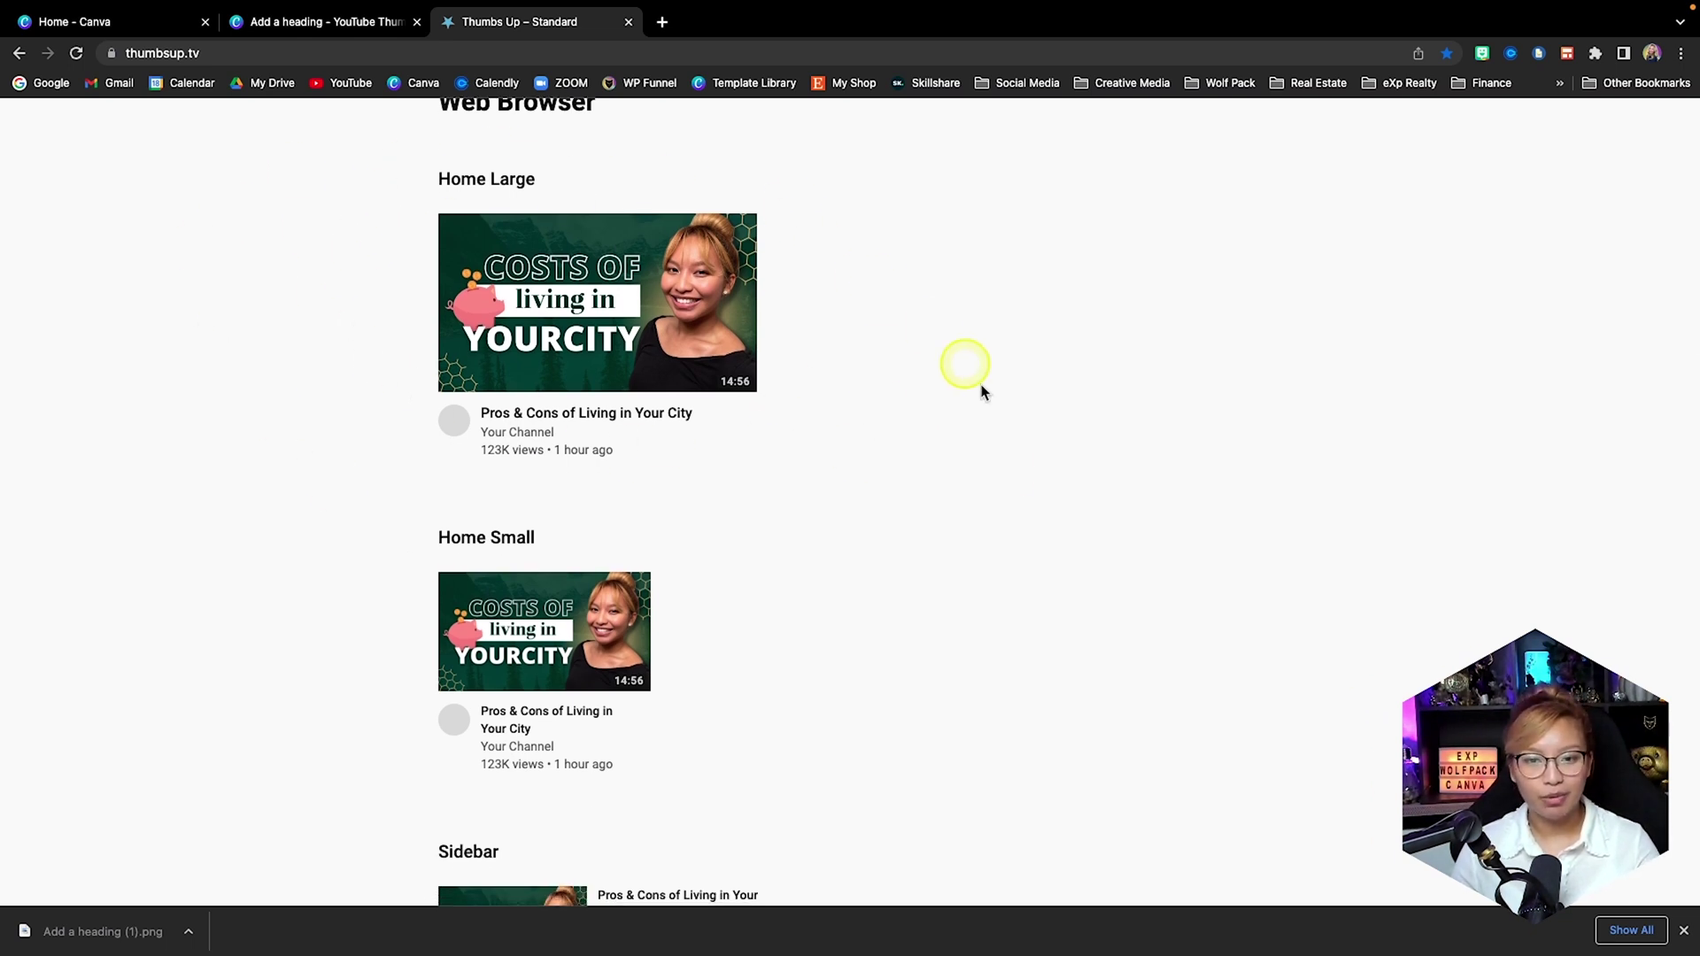
pyautogui.scroll(-4, 1006, 474)
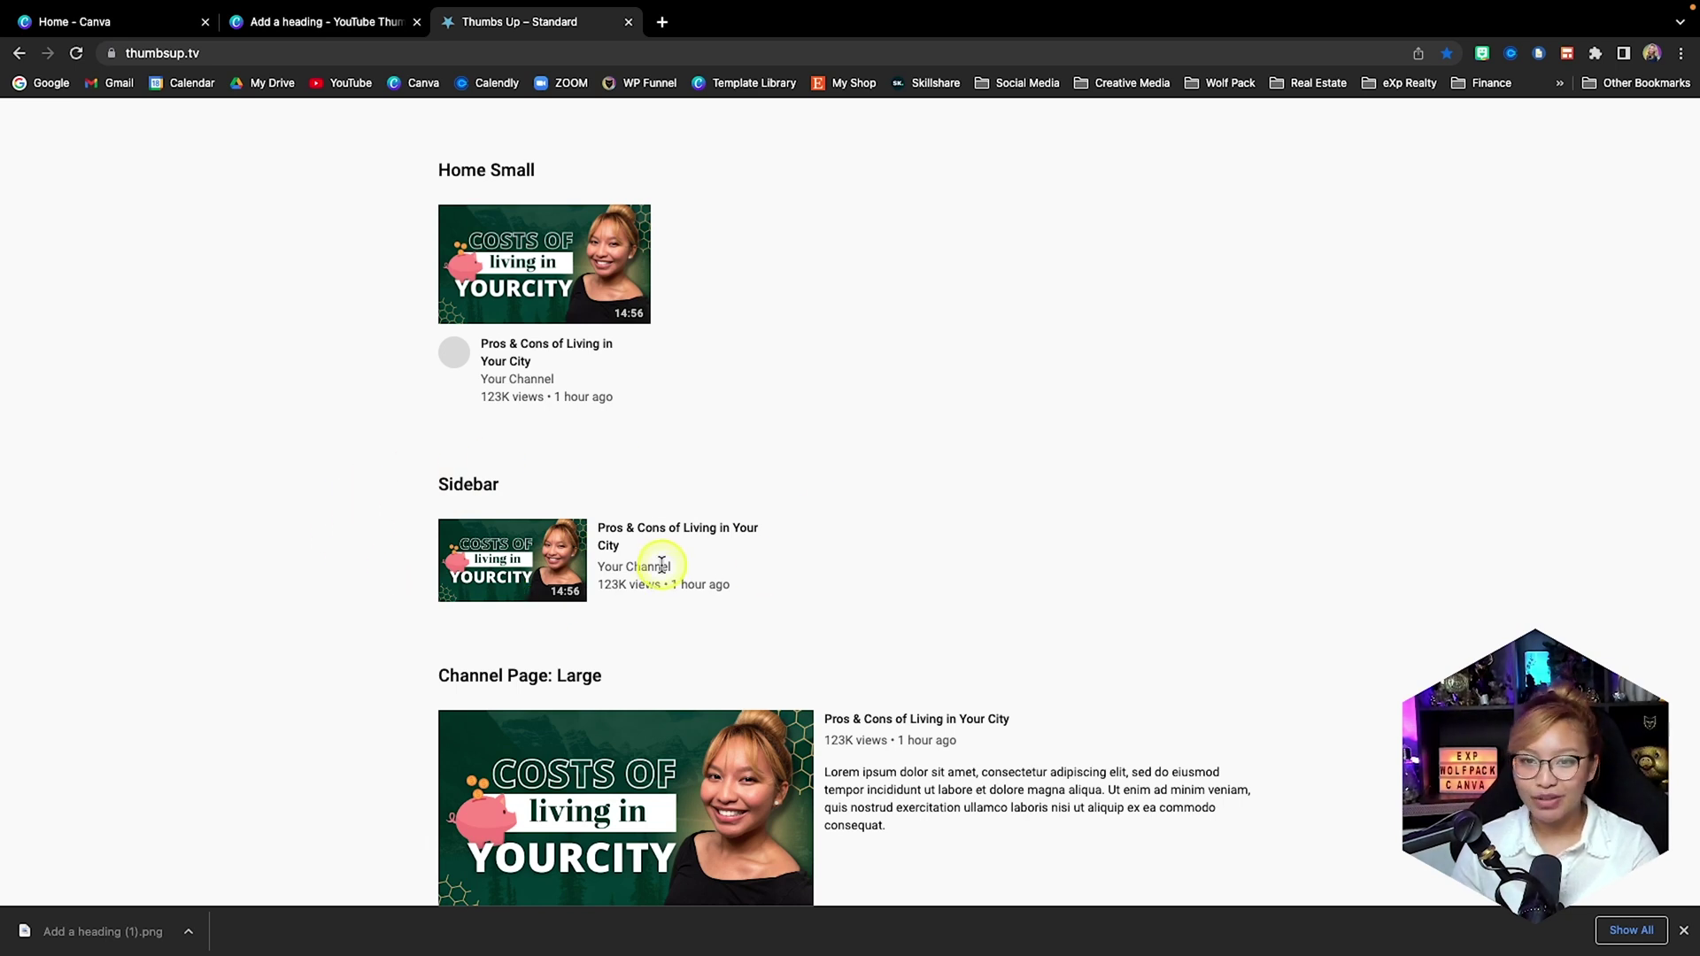
pyautogui.scroll(-1, 662, 564)
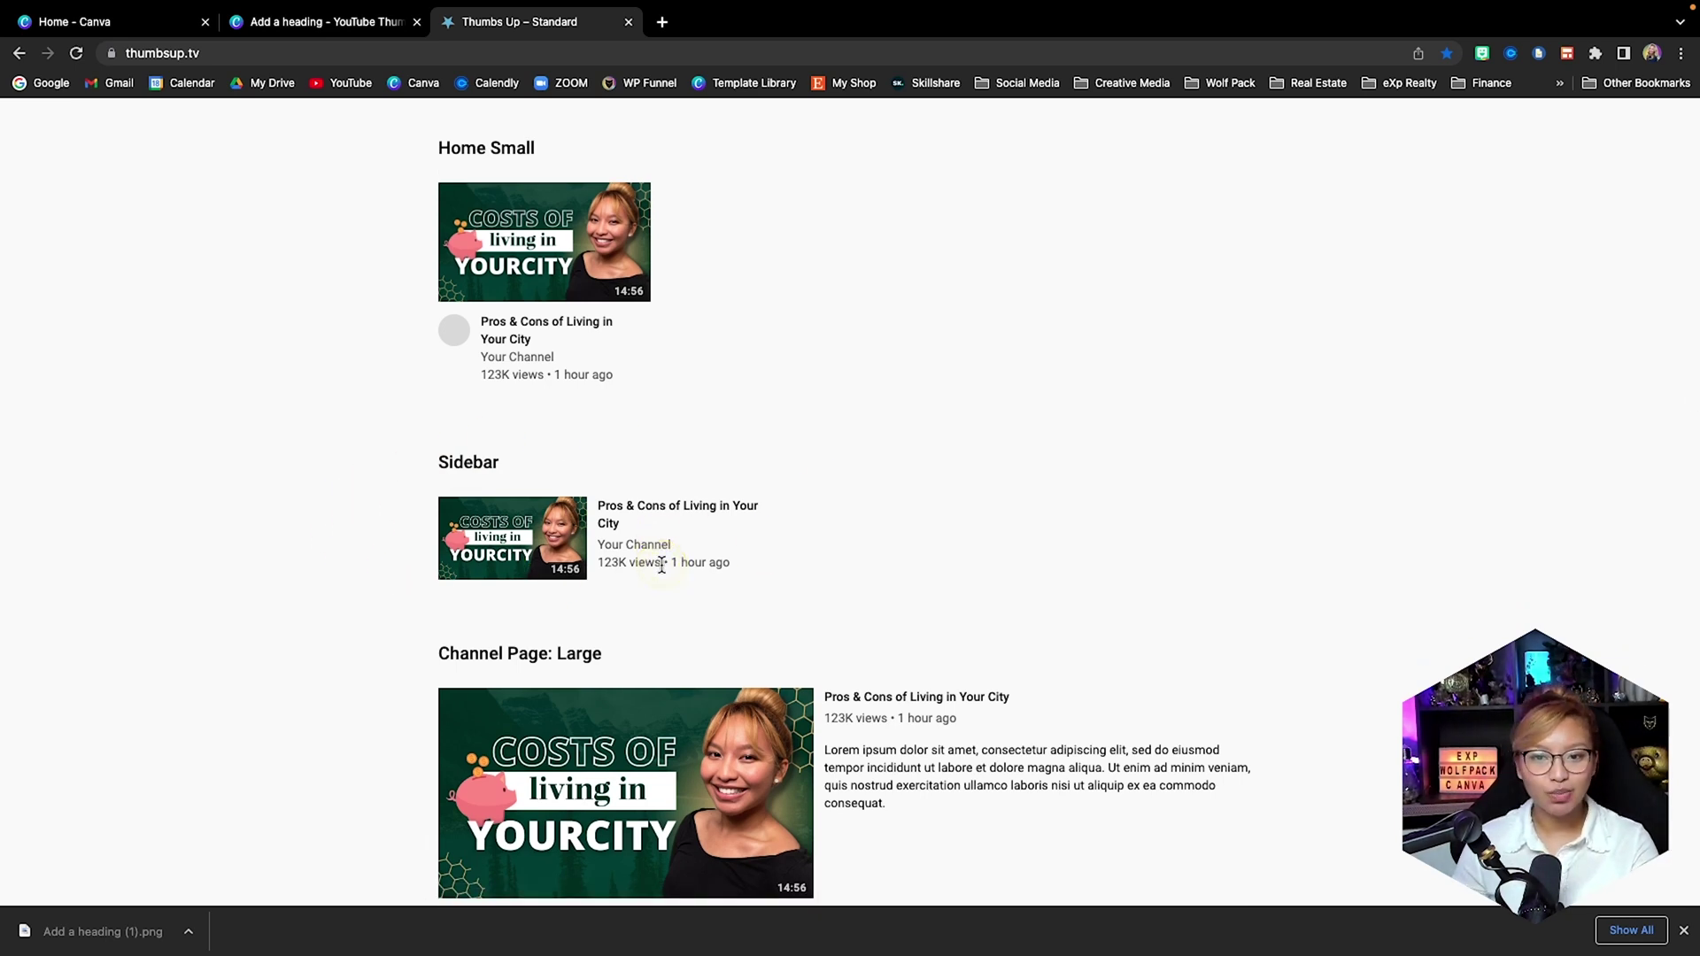
pyautogui.scroll(-1, 662, 564)
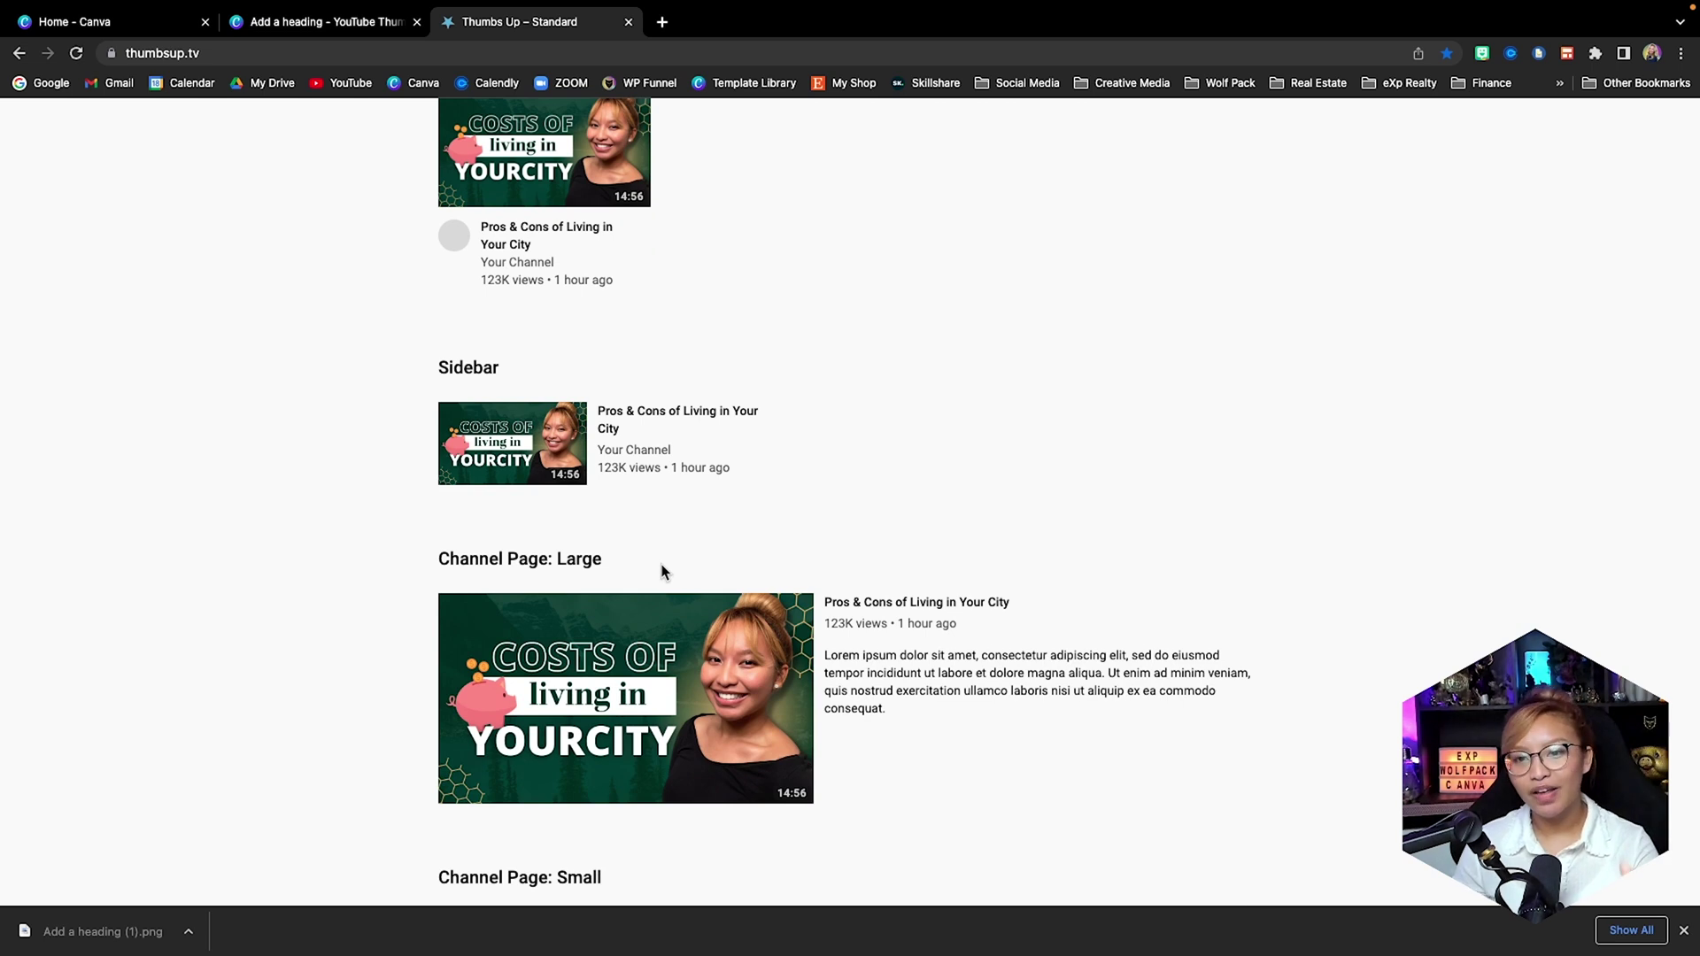